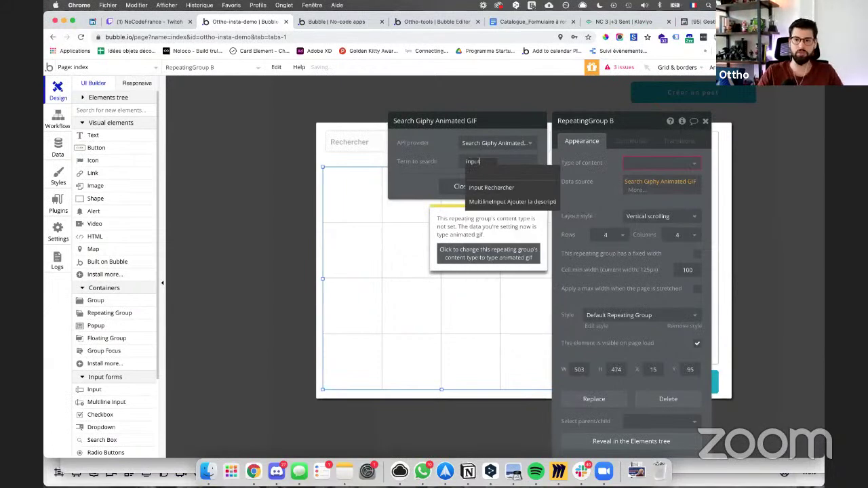
Step: Set the Giphy search term to Rechercher's value and the grid's content type to Animated GIF
{"action": "left_click", "coordinate": [524, 188]}
{"action": "left_click", "coordinate": [483, 182]}
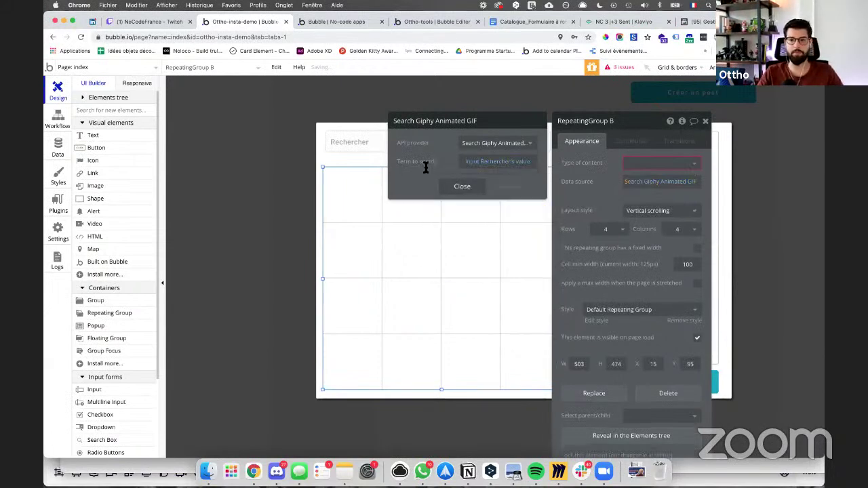
{"action": "left_click", "coordinate": [647, 177]}
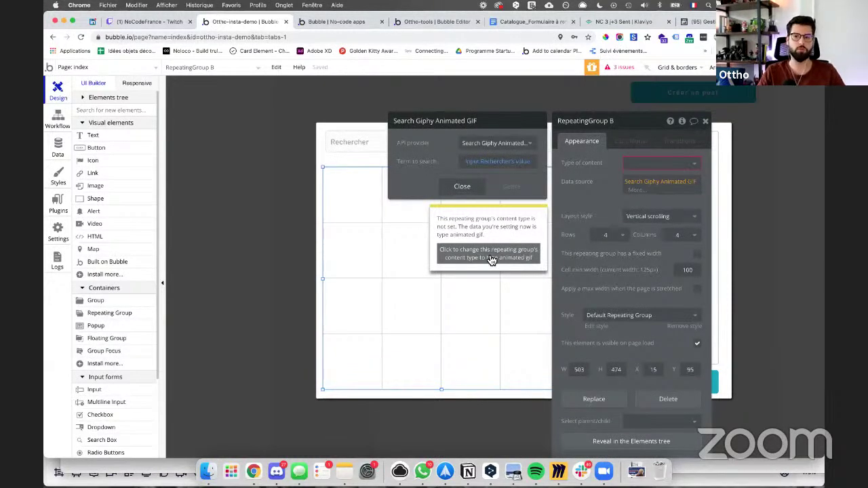
{"action": "left_click", "coordinate": [489, 254]}
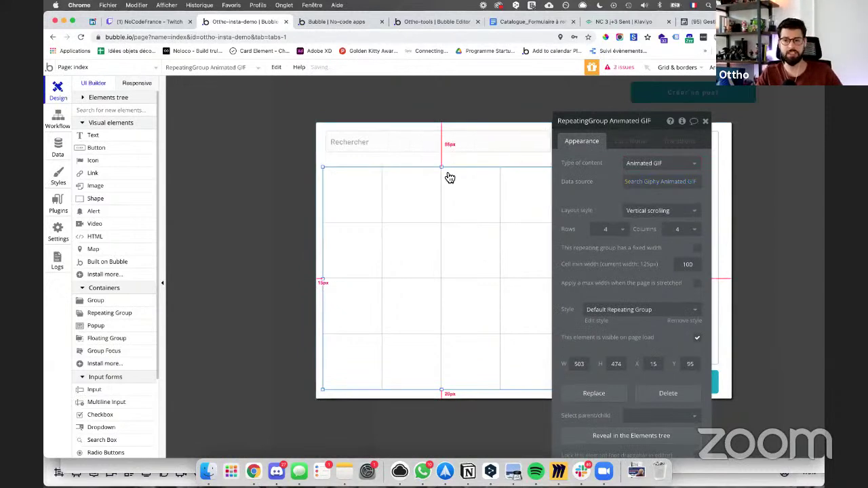
Step: Go from the issues list to the Ajouter button's failing Create a new feed workflow
{"action": "left_click_drag", "start_coordinate": [652, 130], "coordinate": [277, 101]}
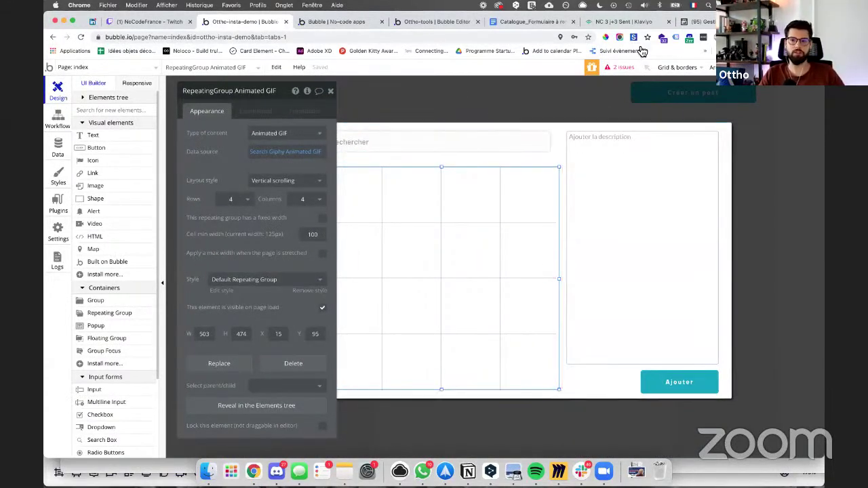
{"action": "left_click", "coordinate": [615, 72]}
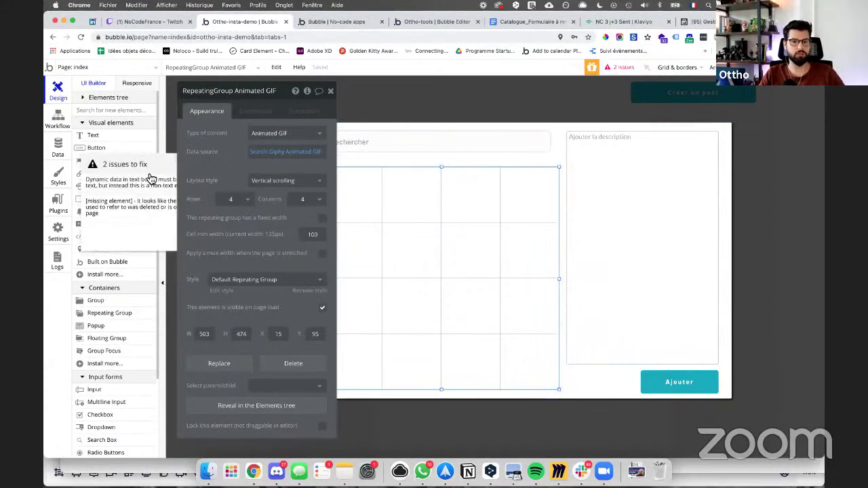
{"action": "left_click", "coordinate": [125, 185]}
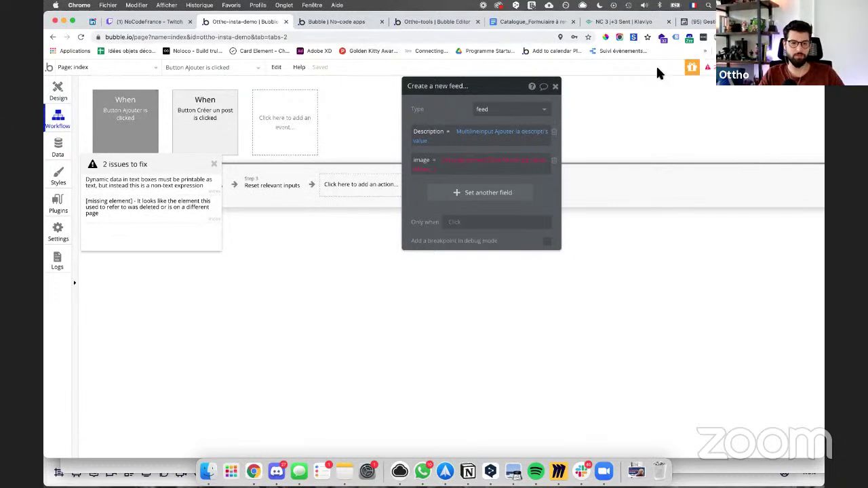
Step: In the app preview, search 'dog' in the Créer un post popup, which leaves the GIF grid empty
{"action": "left_click", "coordinate": [328, 23]}
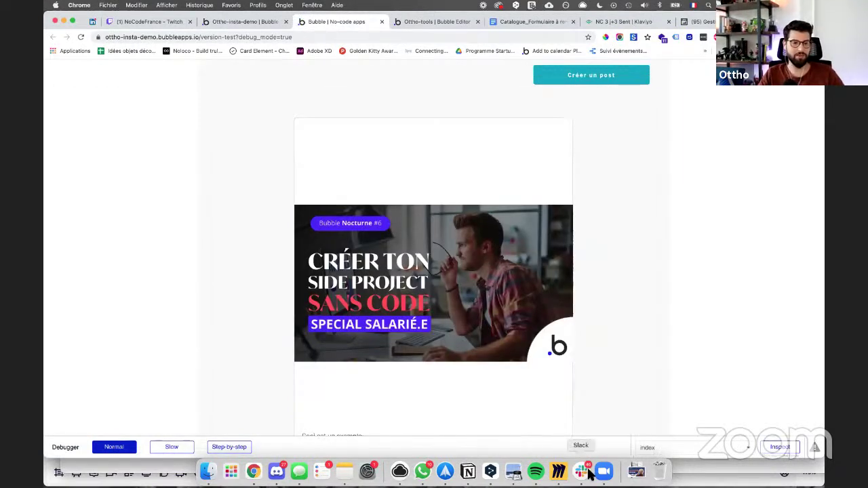
{"action": "left_click", "coordinate": [587, 75]}
{"action": "left_click", "coordinate": [359, 123]}
{"action": "type", "text": "dog"}
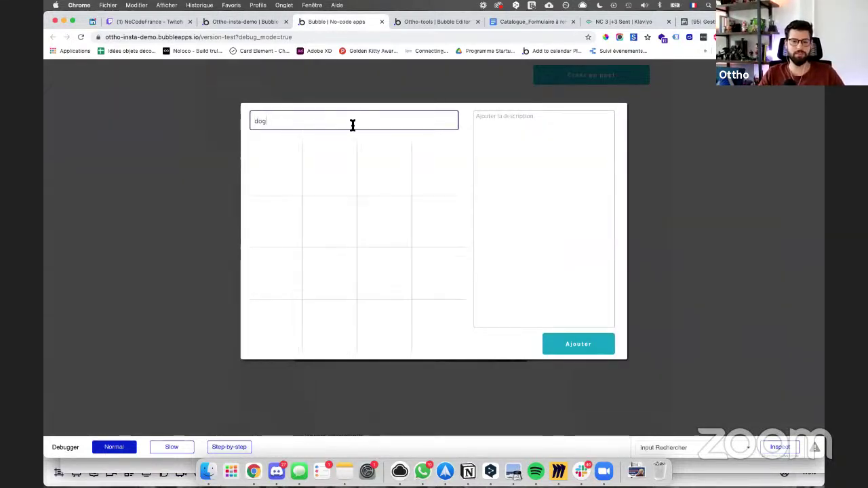
{"action": "scroll", "coordinate": [374, 223], "scroll_direction": "down", "scroll_amount": 5}
{"action": "scroll", "coordinate": [374, 196], "scroll_direction": "up", "scroll_amount": 5}
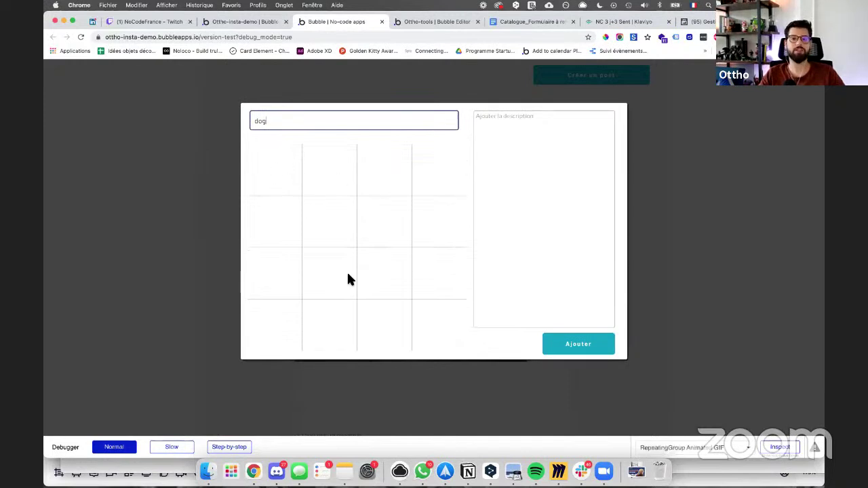
Step: Return to the editor's Design view and close the issues box and page list
{"action": "left_click", "coordinate": [243, 22]}
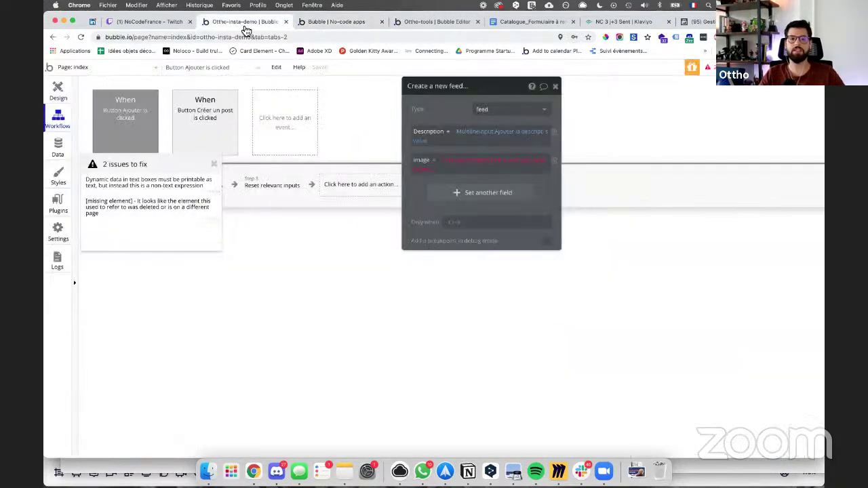
{"action": "left_click", "coordinate": [58, 91]}
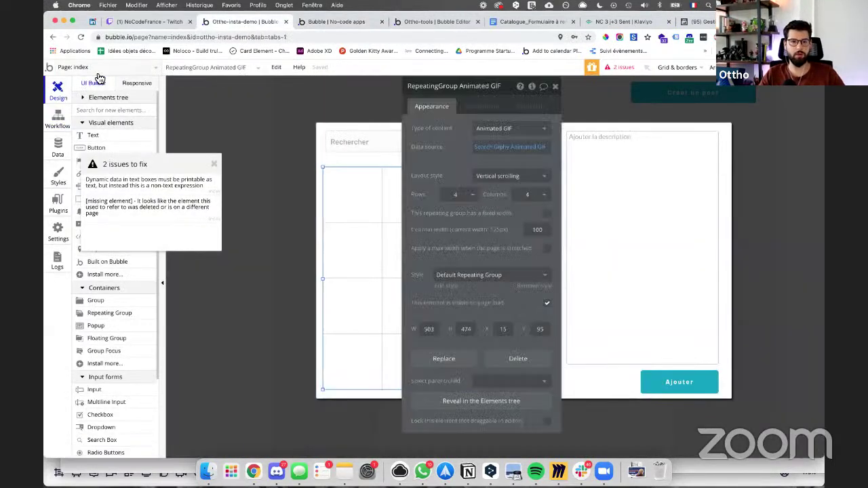
{"action": "left_click", "coordinate": [95, 68]}
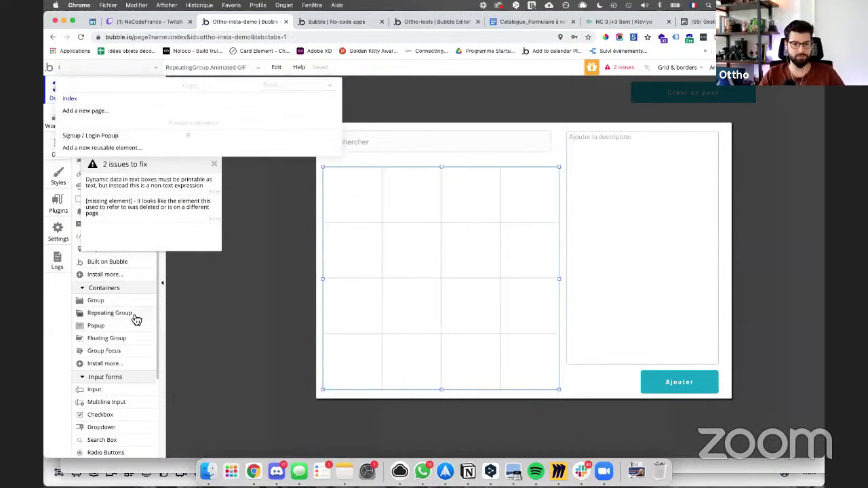
{"action": "left_click", "coordinate": [215, 168]}
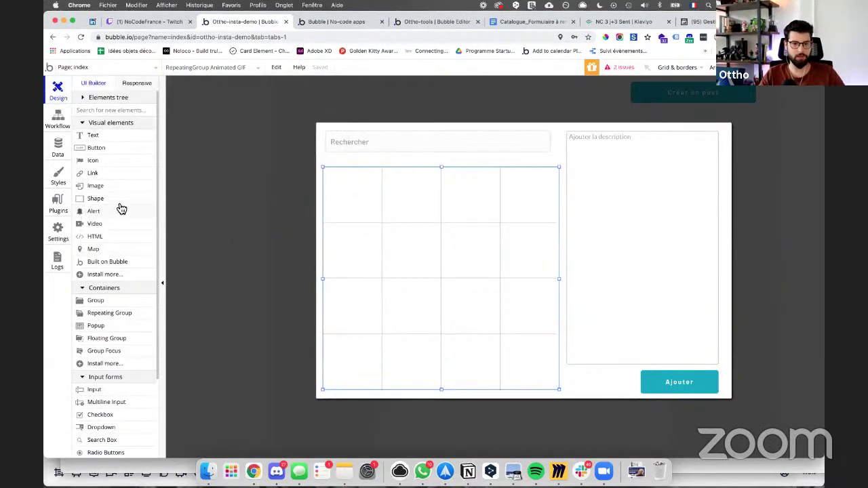
Step: Add a first-cell image showing Current cell's Animated GIF's animated URL, then reload the preview
{"action": "left_click", "coordinate": [95, 185]}
{"action": "left_click_drag", "start_coordinate": [326, 171], "coordinate": [379, 217]}
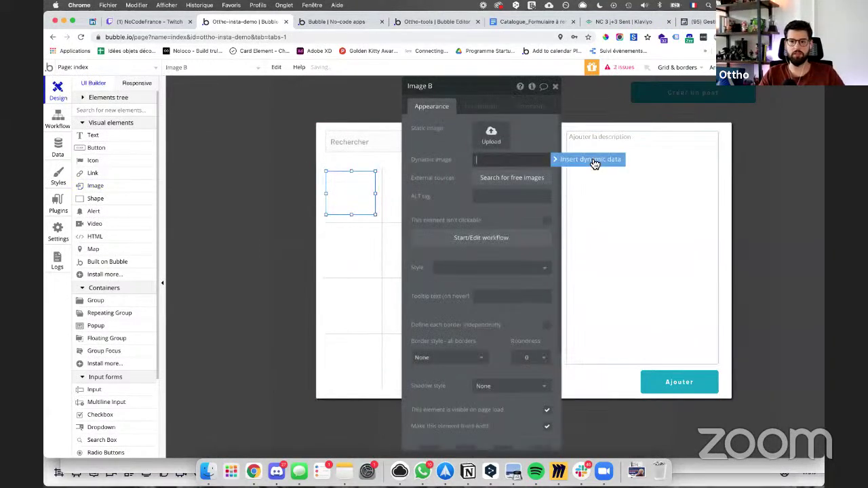
{"action": "left_click", "coordinate": [594, 161]}
{"action": "left_click", "coordinate": [505, 197]}
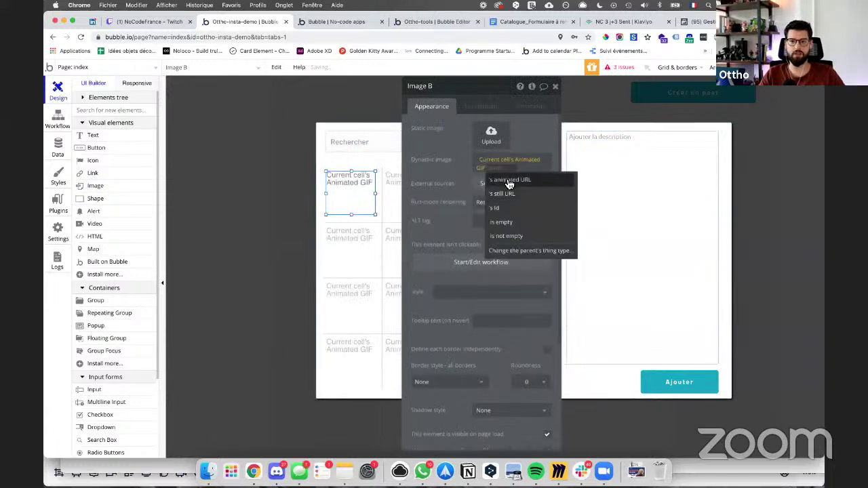
{"action": "left_click", "coordinate": [504, 180]}
{"action": "left_click", "coordinate": [306, 22]}
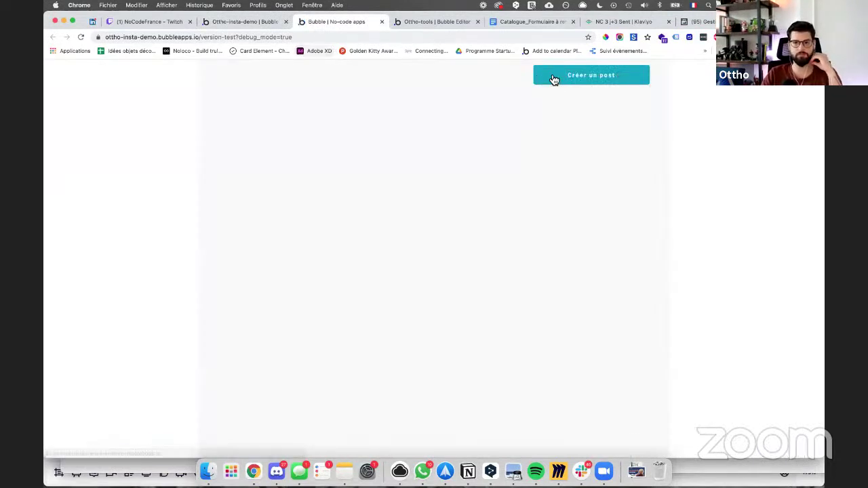
Step: Search 'dog' in the preview's Créer un post popup and scroll through the 16 dog GIFs
{"action": "left_click", "coordinate": [553, 79]}
{"action": "left_click", "coordinate": [294, 116]}
{"action": "type", "text": "dog"}
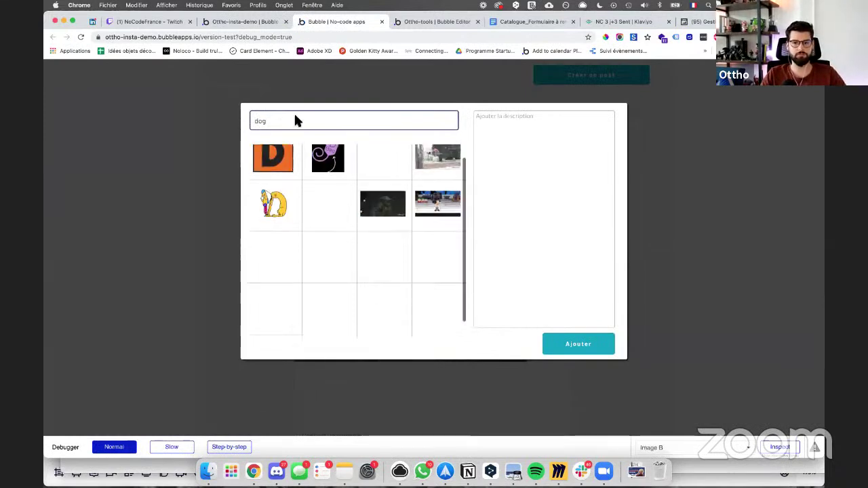
{"action": "scroll", "coordinate": [318, 217], "scroll_direction": "down", "scroll_amount": 3}
{"action": "scroll", "coordinate": [319, 219], "scroll_direction": "up", "scroll_amount": 1}
{"action": "scroll", "coordinate": [319, 220], "scroll_direction": "up", "scroll_amount": 2}
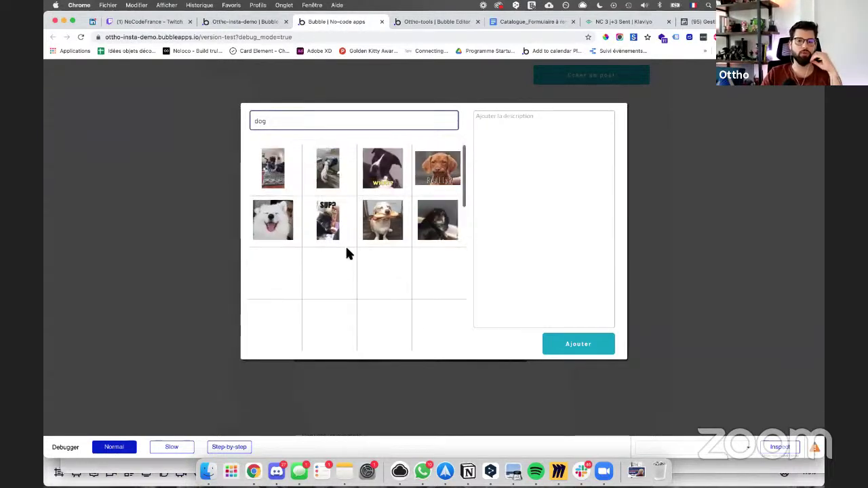
{"action": "scroll", "coordinate": [345, 248], "scroll_direction": "down", "scroll_amount": 1}
{"action": "scroll", "coordinate": [317, 271], "scroll_direction": "down", "scroll_amount": 2}
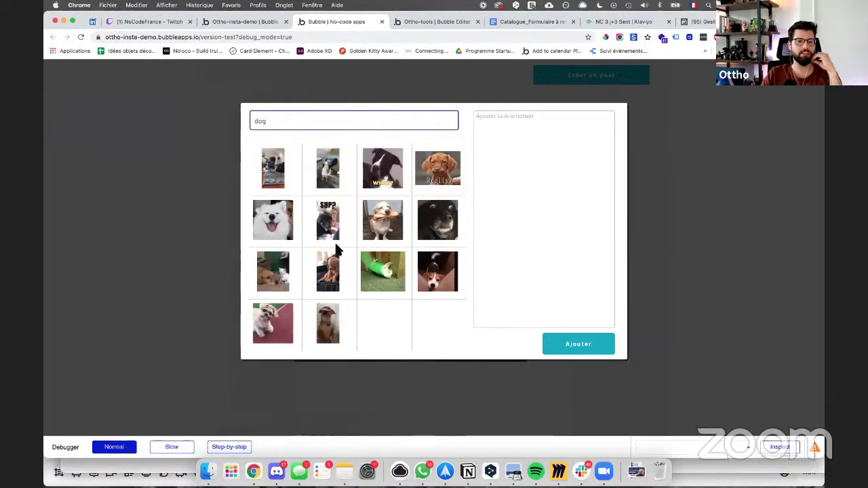
{"action": "scroll", "coordinate": [336, 250], "scroll_direction": "down", "scroll_amount": 2}
{"action": "scroll", "coordinate": [336, 249], "scroll_direction": "down", "scroll_amount": 3}
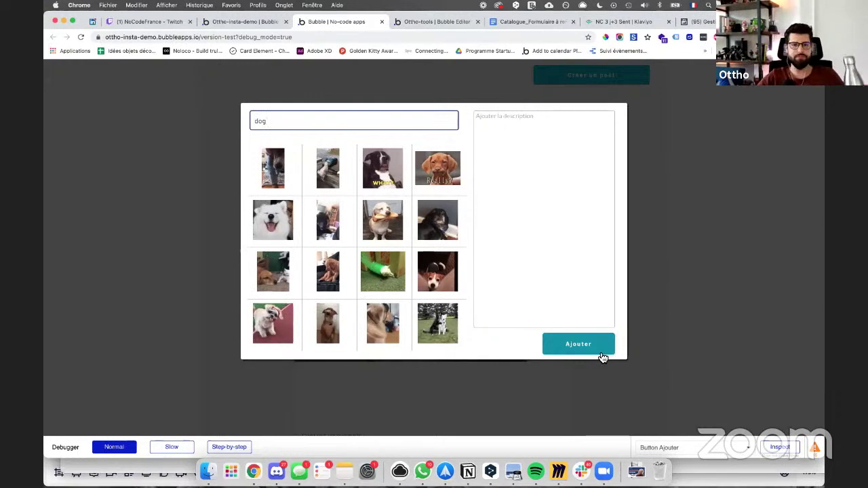
Step: Open the Ajouter button's Create a new feed action and edit its invalid image expression
{"action": "left_click", "coordinate": [246, 22]}
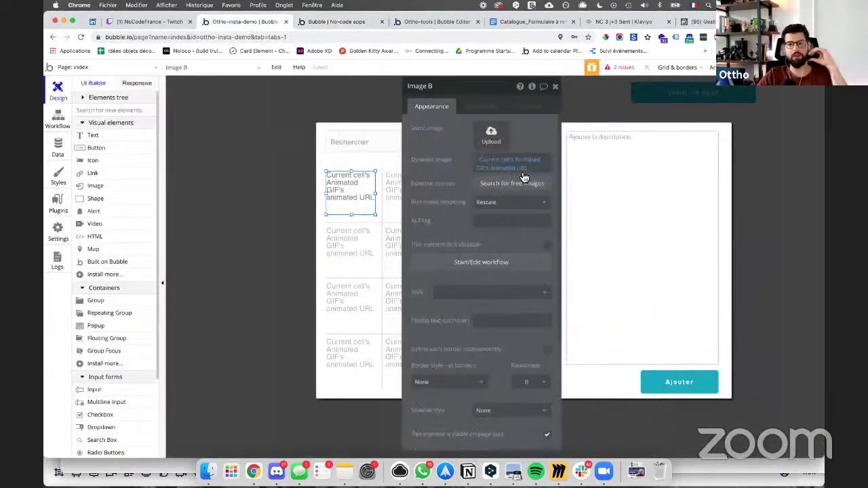
{"action": "left_click", "coordinate": [659, 384]}
{"action": "left_click", "coordinate": [478, 111]}
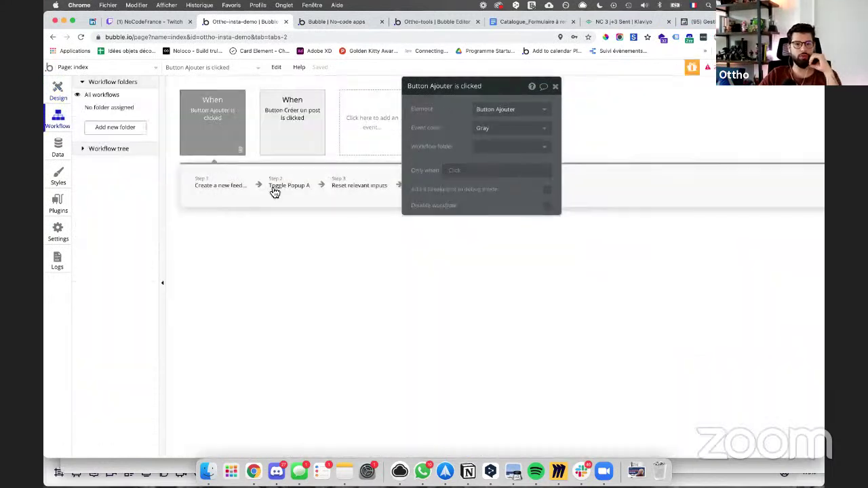
{"action": "left_click", "coordinate": [229, 186]}
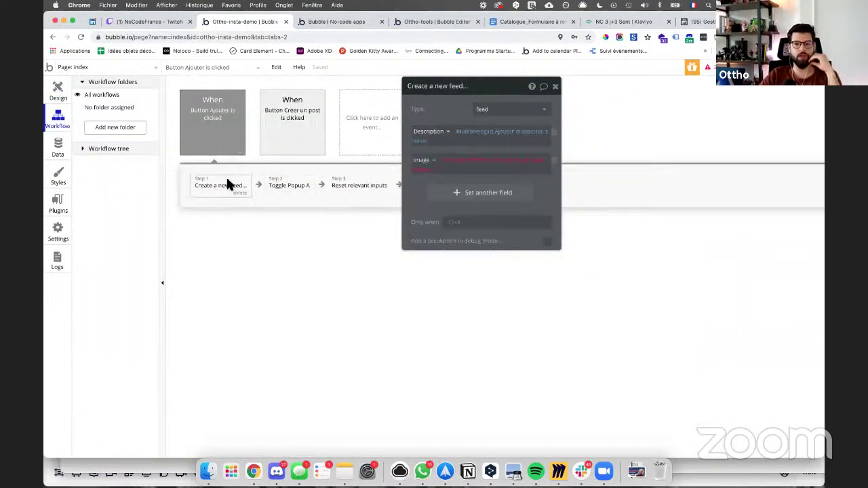
{"action": "left_click", "coordinate": [451, 159]}
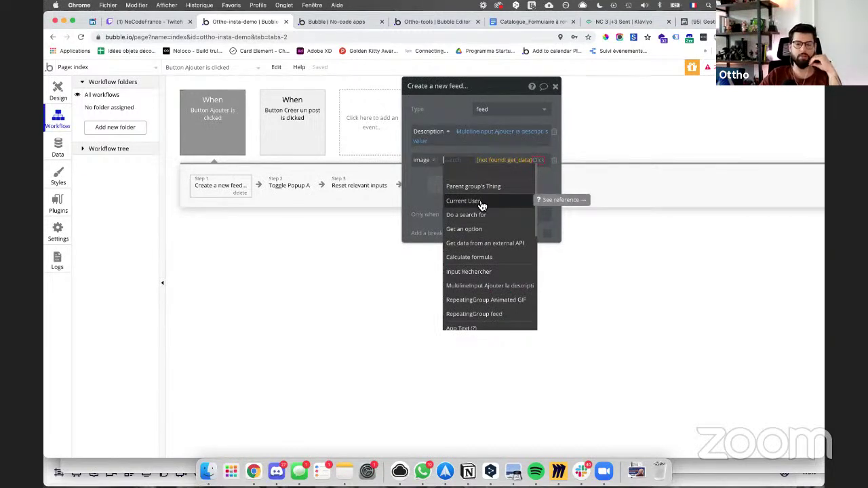
{"action": "left_click", "coordinate": [411, 196]}
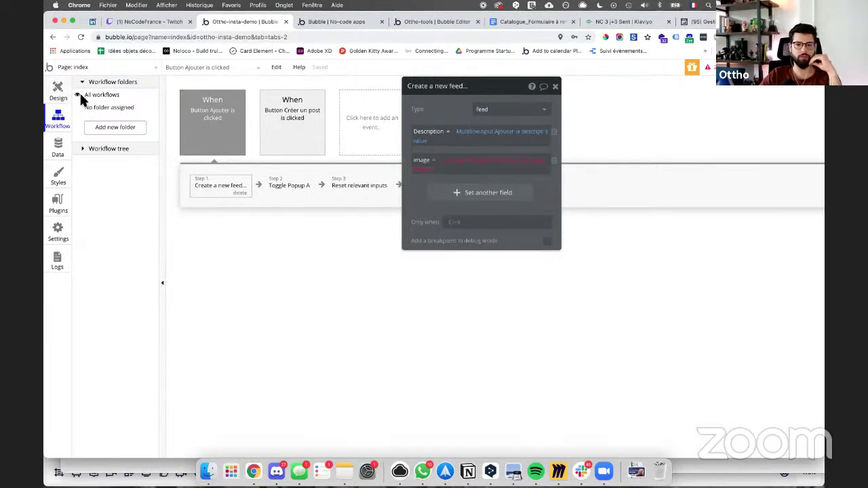
{"action": "left_click", "coordinate": [454, 163]}
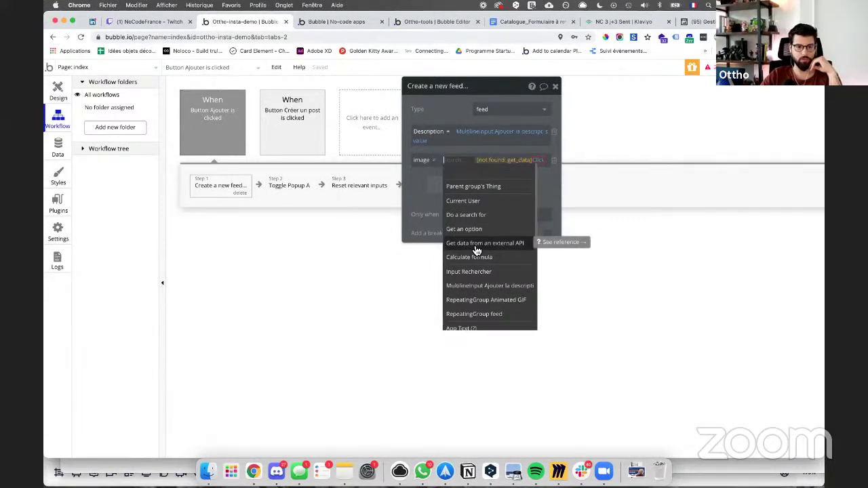
{"action": "left_click", "coordinate": [57, 145]}
Step: Open the YEP feed entry in the database and view its stored S3 image at full size
{"action": "left_click", "coordinate": [221, 103]}
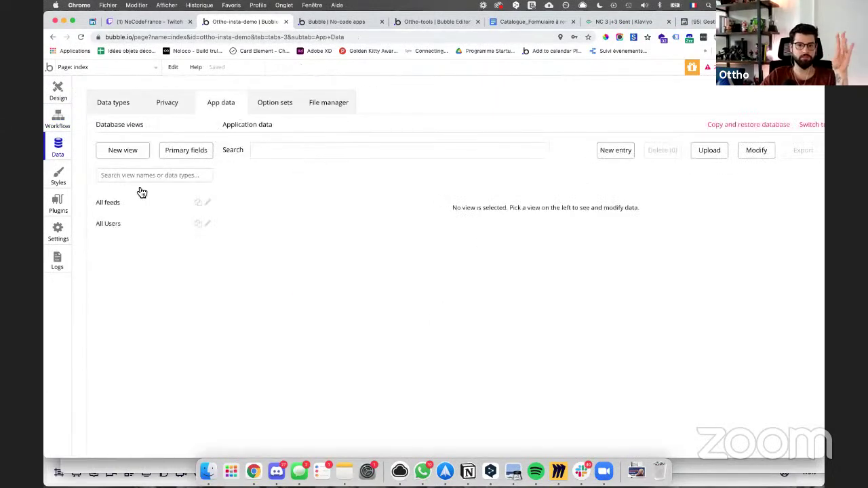
{"action": "left_click", "coordinate": [126, 207]}
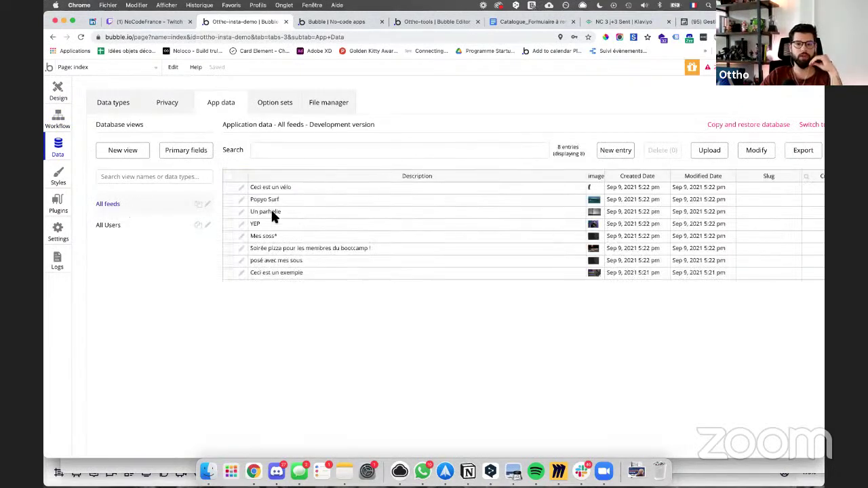
{"action": "left_click", "coordinate": [238, 223]}
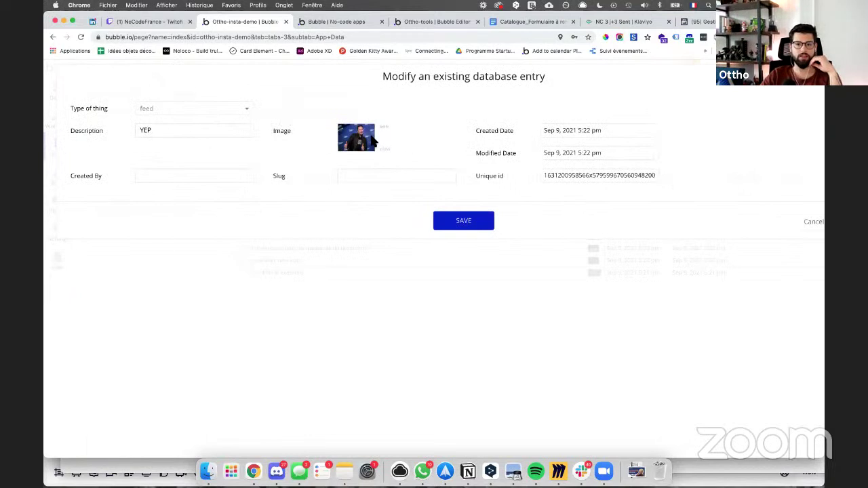
{"action": "left_click", "coordinate": [380, 130]}
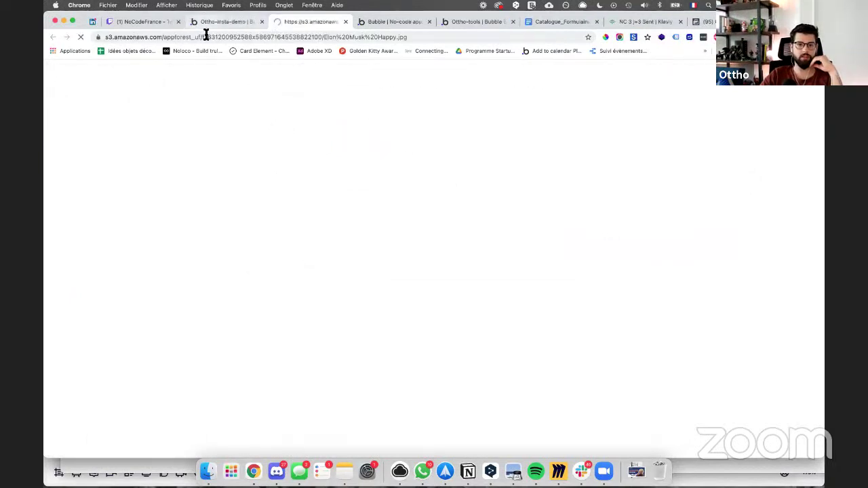
{"action": "left_click", "coordinate": [205, 37]}
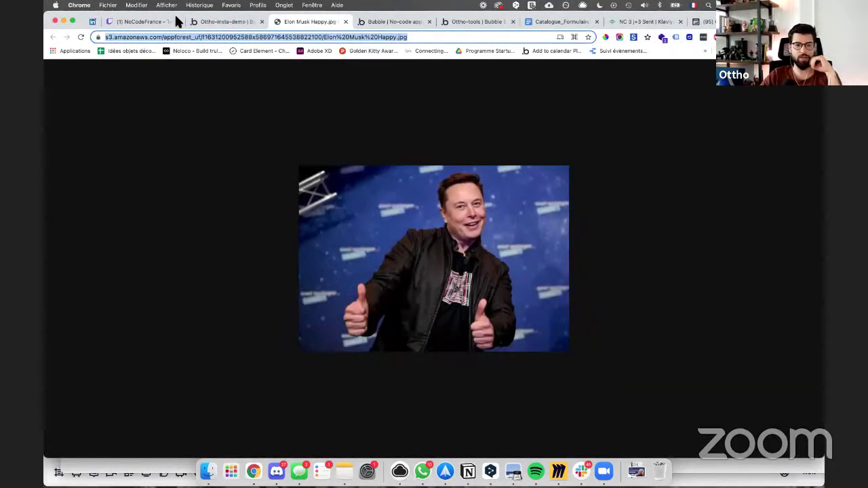
Step: Back in the editor, close the entry and select the GIF image in the grid's first cell
{"action": "left_click", "coordinate": [232, 22]}
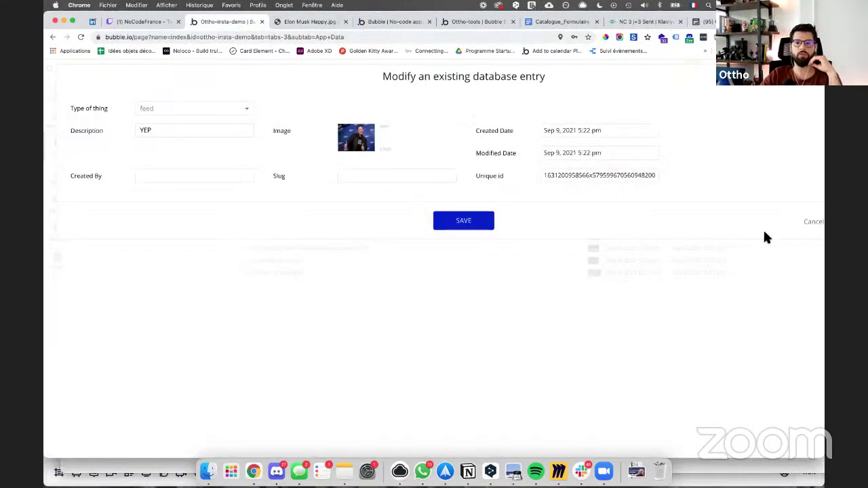
{"action": "left_click", "coordinate": [821, 226]}
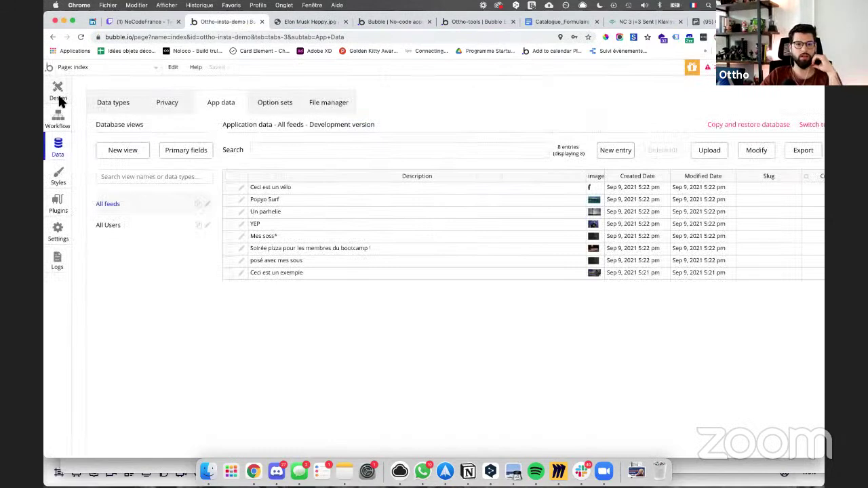
{"action": "left_click", "coordinate": [60, 93]}
{"action": "left_click", "coordinate": [350, 197]}
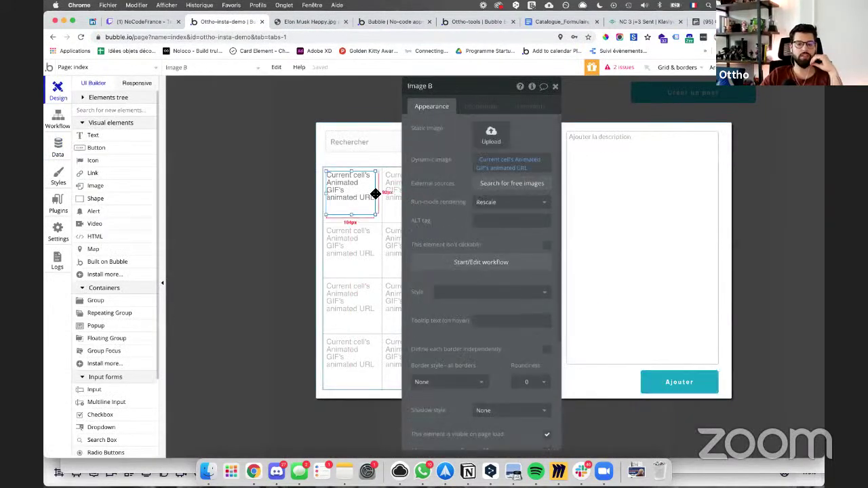
Step: Add a click workflow on the image with a Set state action targeting RepeatingGroup Animated GIF
{"action": "left_click", "coordinate": [474, 263]}
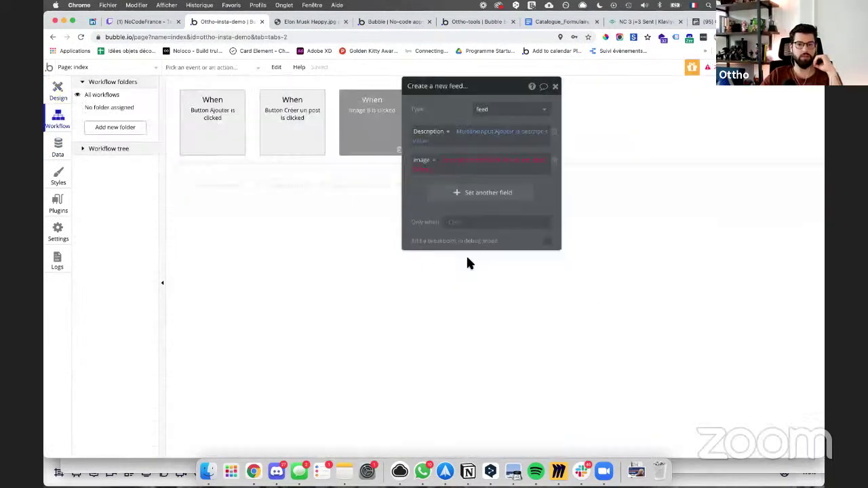
{"action": "left_click", "coordinate": [257, 187]}
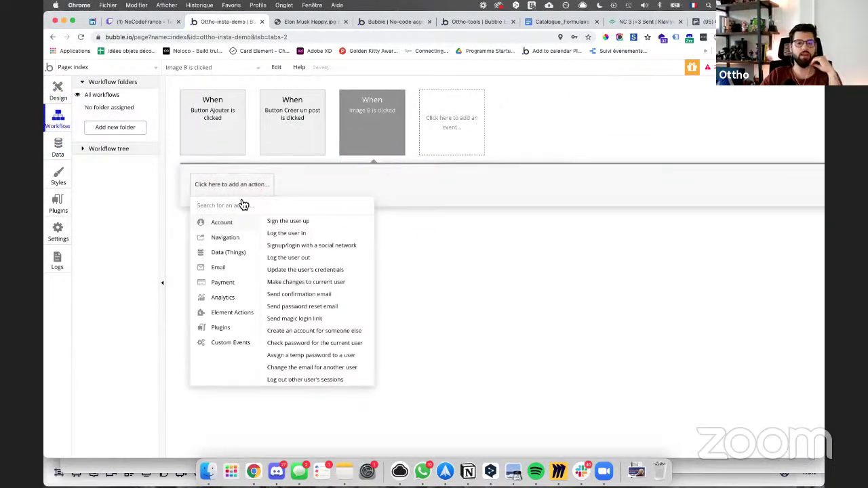
{"action": "left_click", "coordinate": [230, 239]}
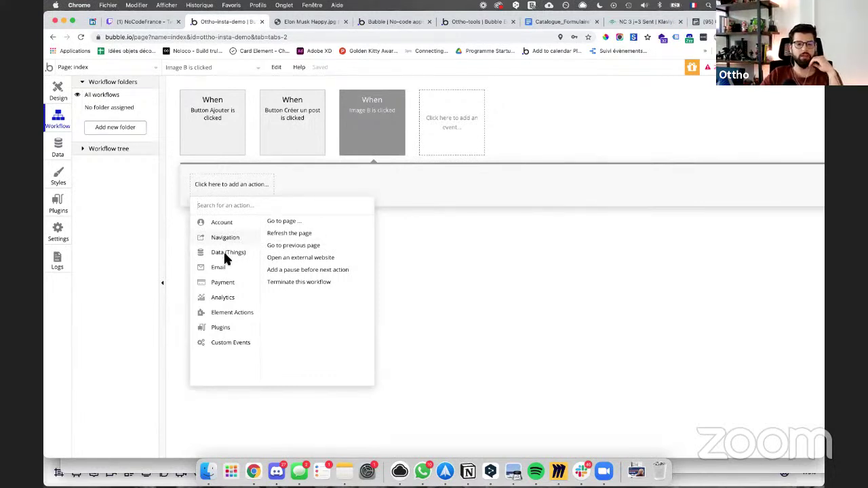
{"action": "mouse_move", "coordinate": [237, 311]}
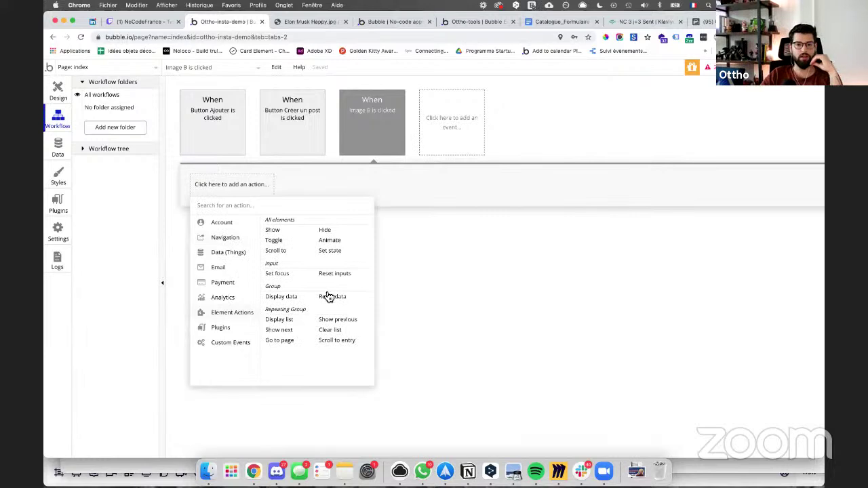
{"action": "left_click", "coordinate": [329, 251]}
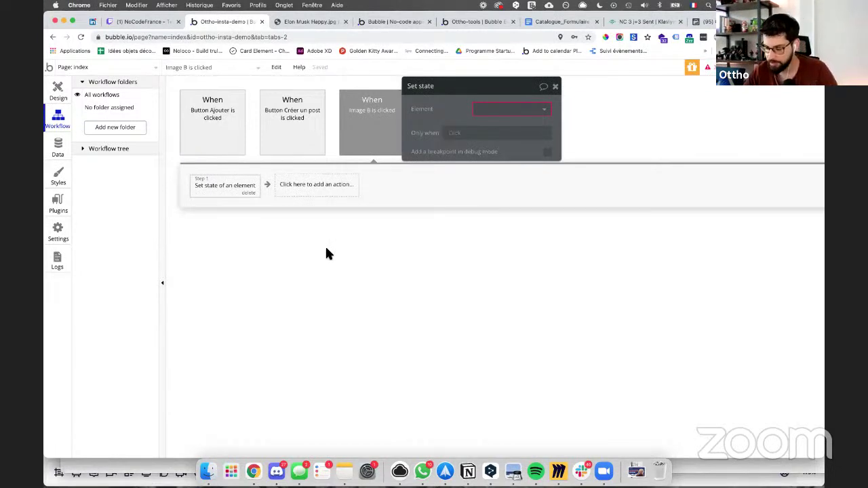
{"action": "left_click", "coordinate": [497, 110]}
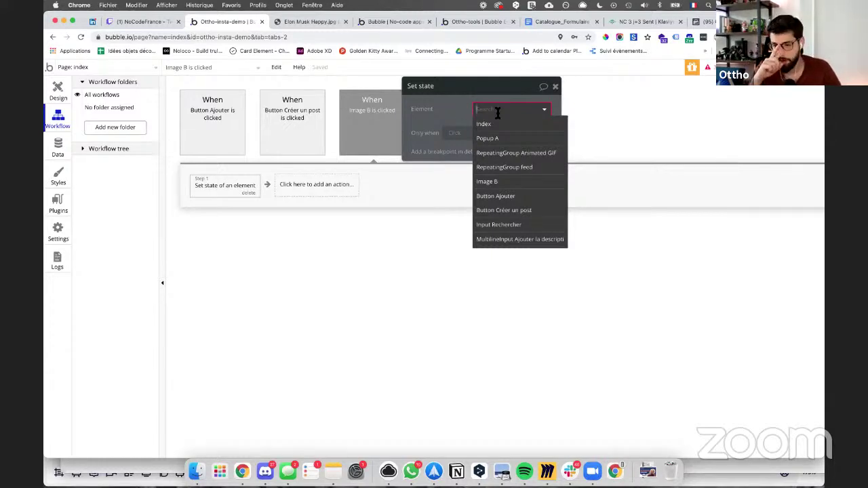
{"action": "left_click", "coordinate": [505, 154]}
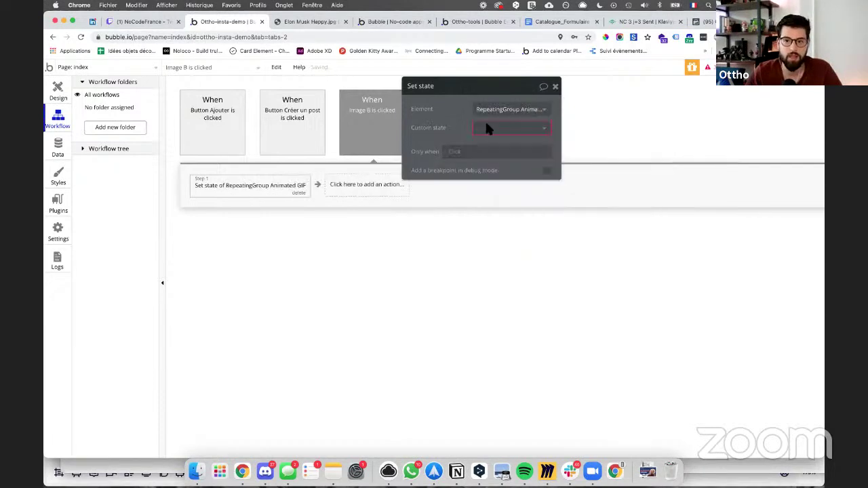
Step: Create a new custom state giph_select of type image
{"action": "left_click", "coordinate": [493, 141]}
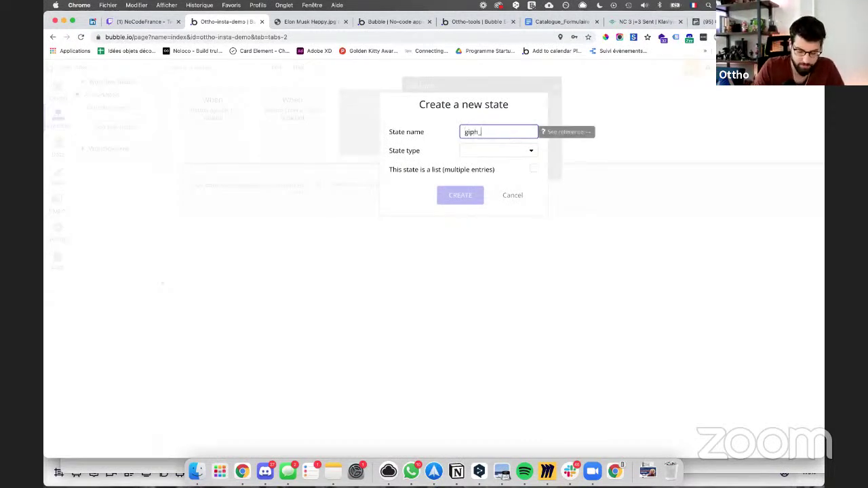
{"action": "left_click", "coordinate": [482, 158]}
{"action": "left_click", "coordinate": [478, 168]}
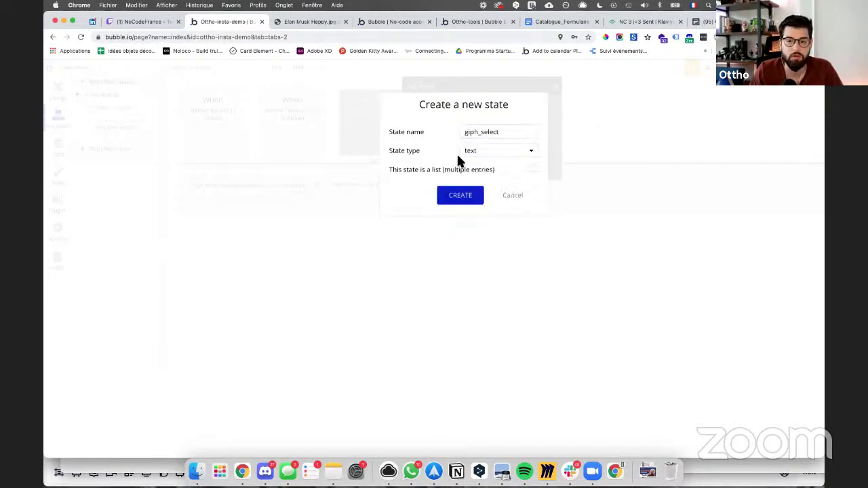
{"action": "left_click", "coordinate": [471, 158]}
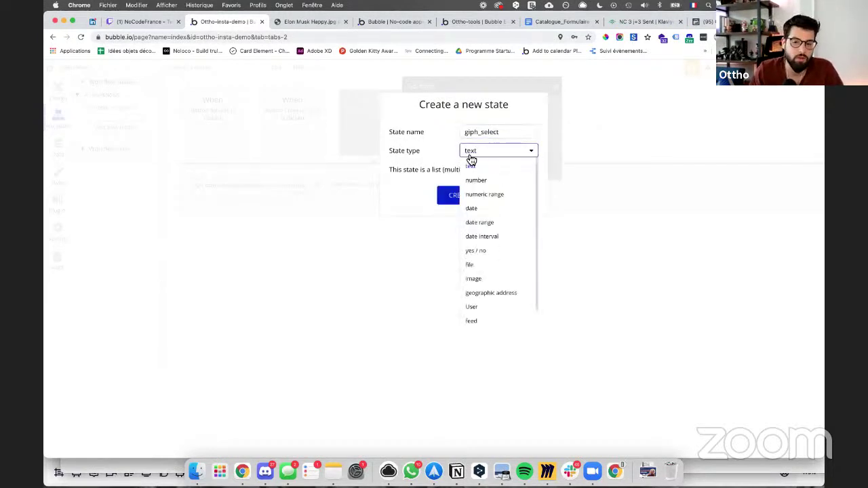
{"action": "left_click", "coordinate": [491, 280]}
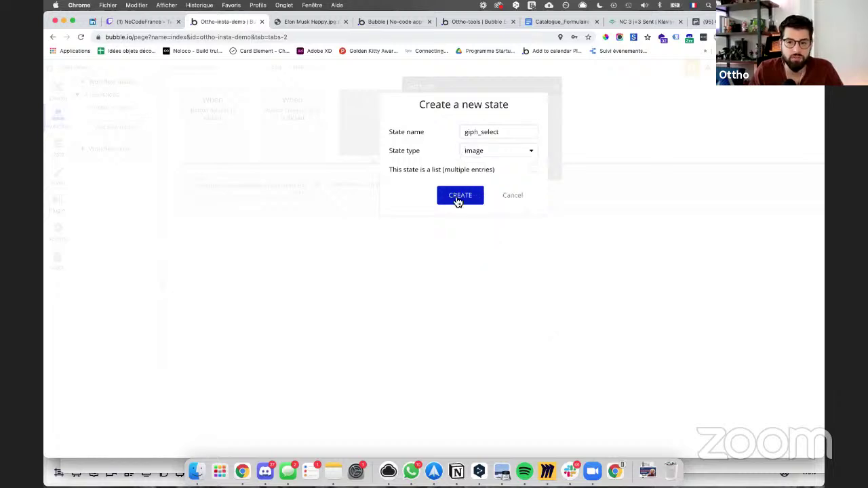
{"action": "left_click", "coordinate": [459, 197]}
Step: Set the state's value to Current cell's Animated GIF's Animated URL
{"action": "left_click", "coordinate": [485, 146]}
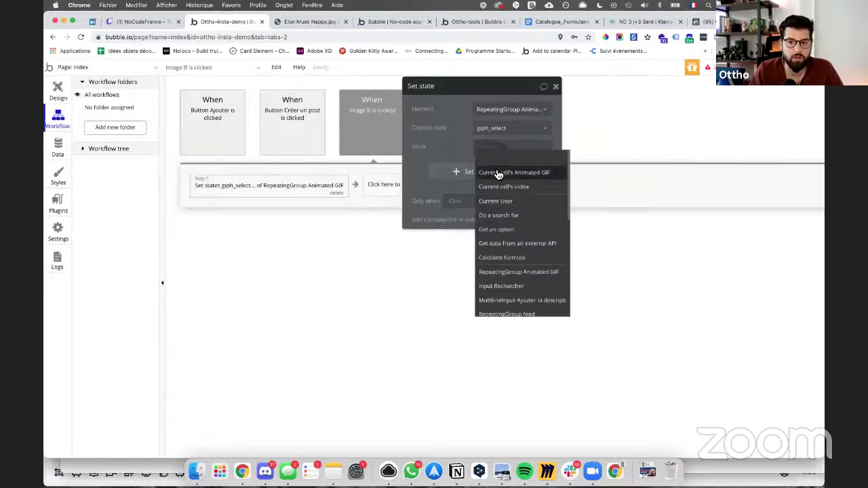
{"action": "left_click", "coordinate": [498, 173]}
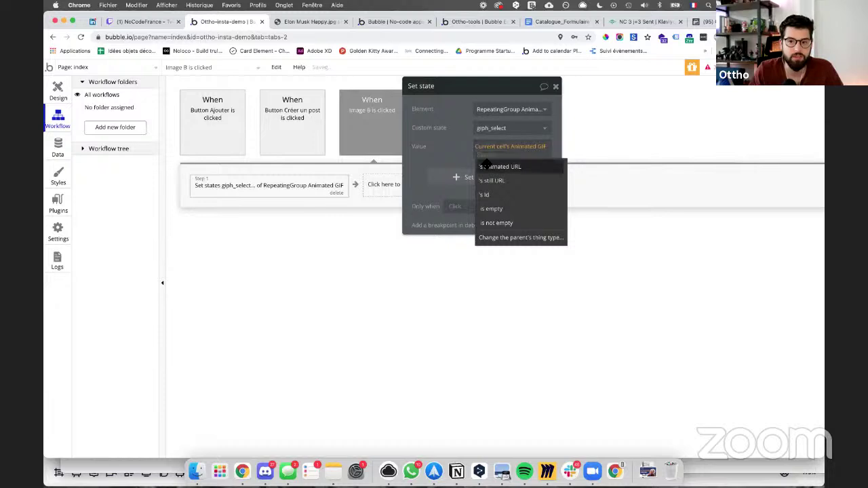
{"action": "left_click", "coordinate": [489, 167]}
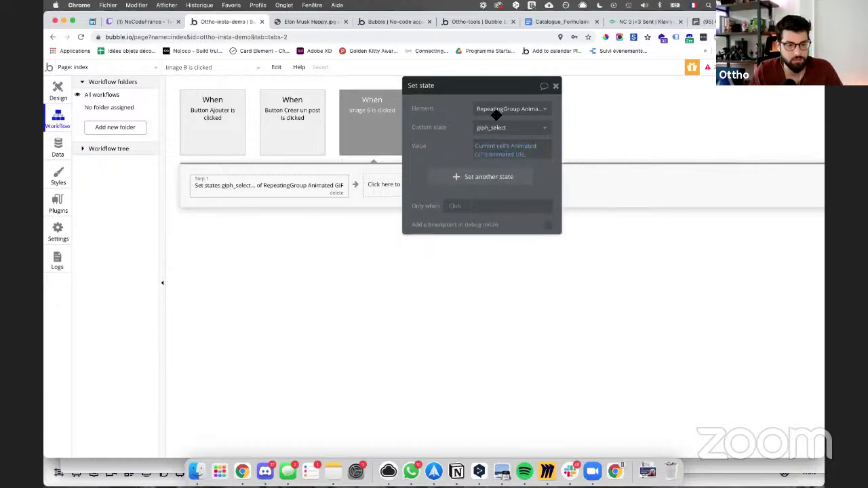
{"action": "left_click_drag", "start_coordinate": [464, 89], "coordinate": [468, 227]}
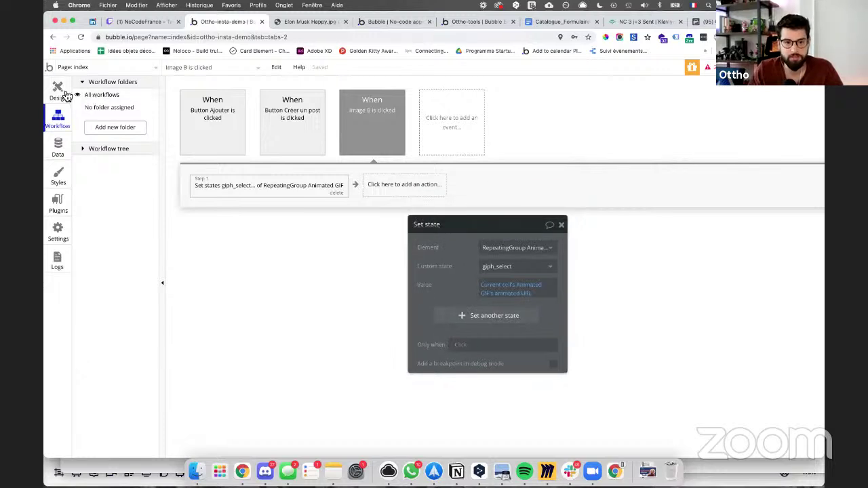
{"action": "left_click", "coordinate": [59, 91]}
Step: Check the repeating group's custom states, then add a new condition to the grid image
{"action": "left_click", "coordinate": [381, 192]}
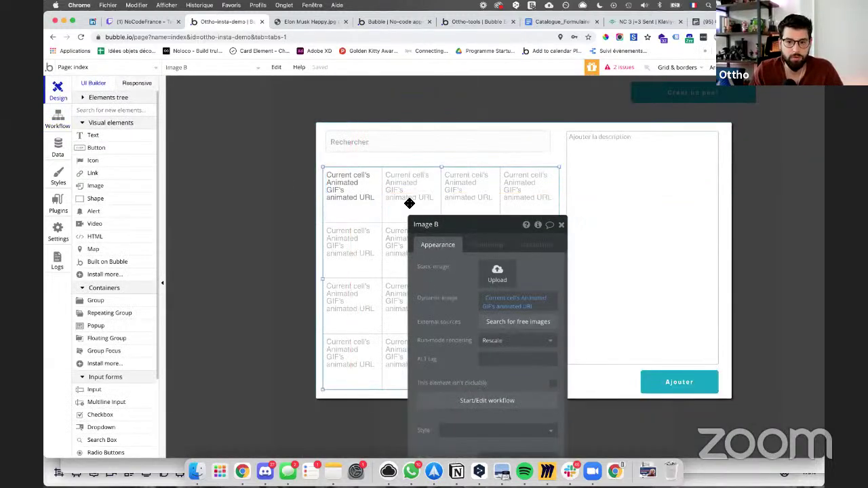
{"action": "left_click", "coordinate": [409, 203]}
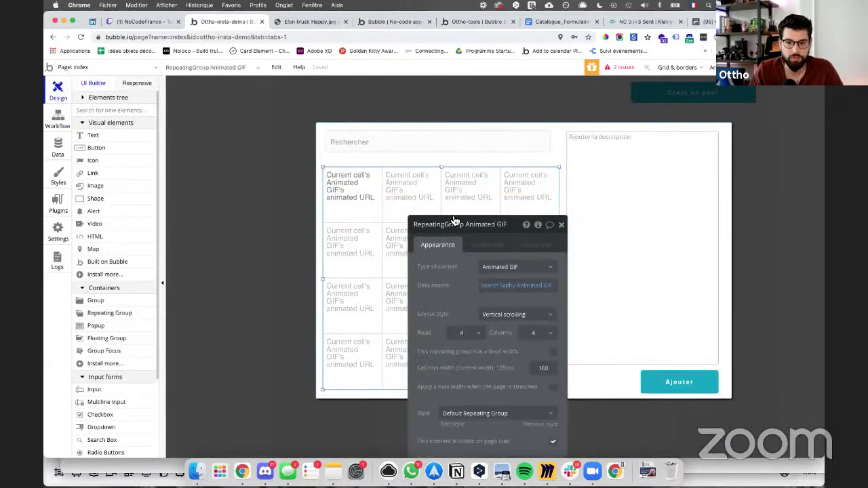
{"action": "left_click", "coordinate": [539, 230]}
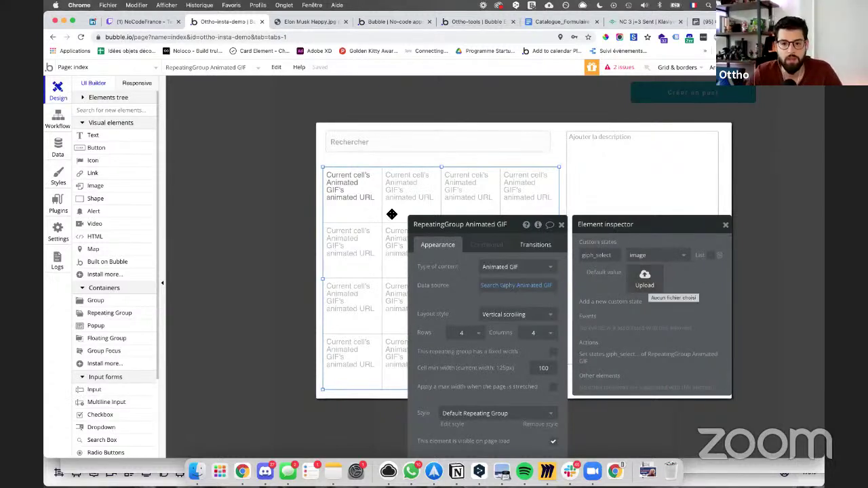
{"action": "left_click", "coordinate": [362, 201]}
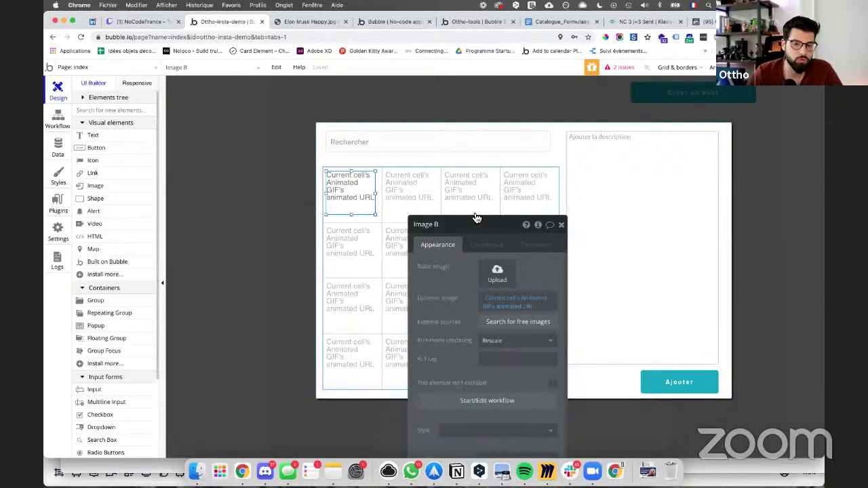
{"action": "left_click", "coordinate": [486, 245]}
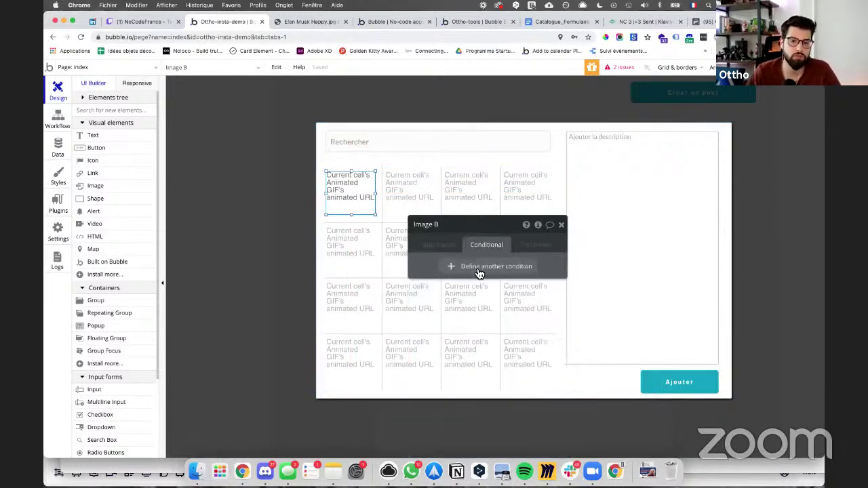
{"action": "left_click", "coordinate": [480, 269]}
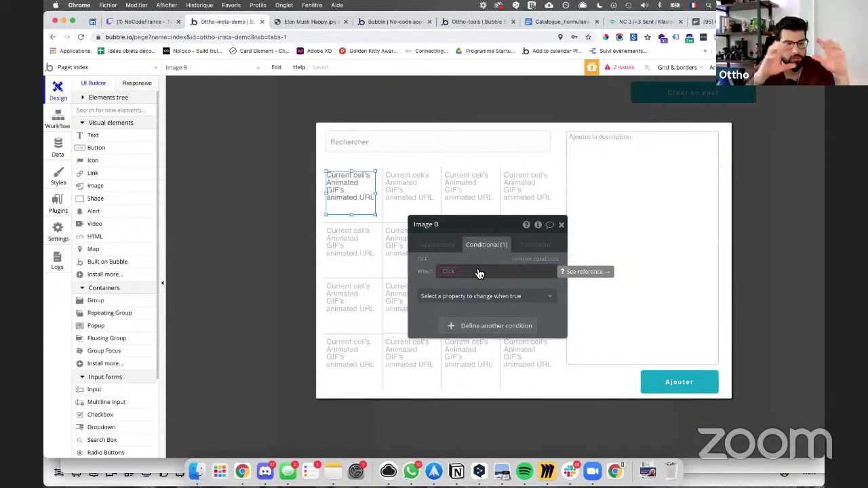
Step: Set the condition: RepeatingGroup Animated GIF's giph_select URL is Current cell's Animated GIF's animated URL
{"action": "left_click", "coordinate": [458, 271]}
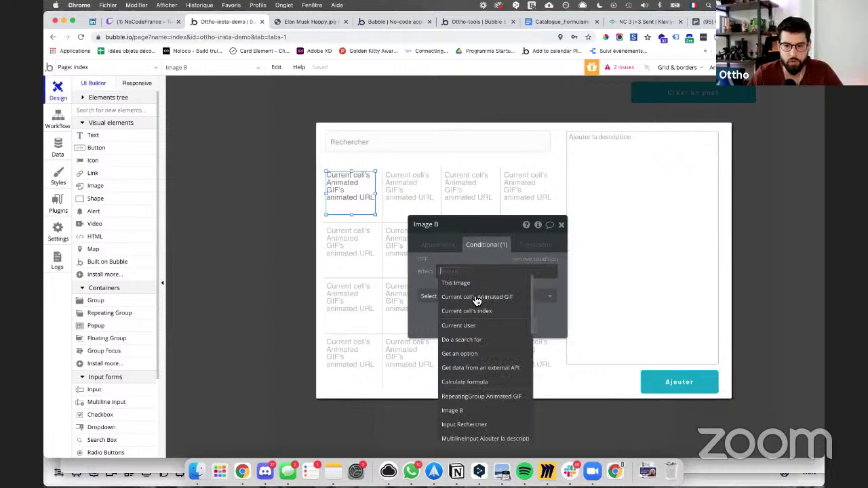
{"action": "type", "text": "repe"}
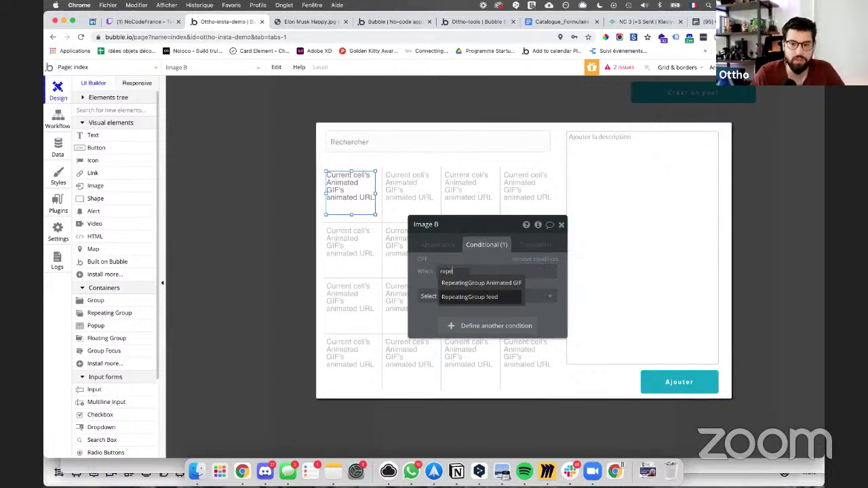
{"action": "left_click", "coordinate": [465, 282]}
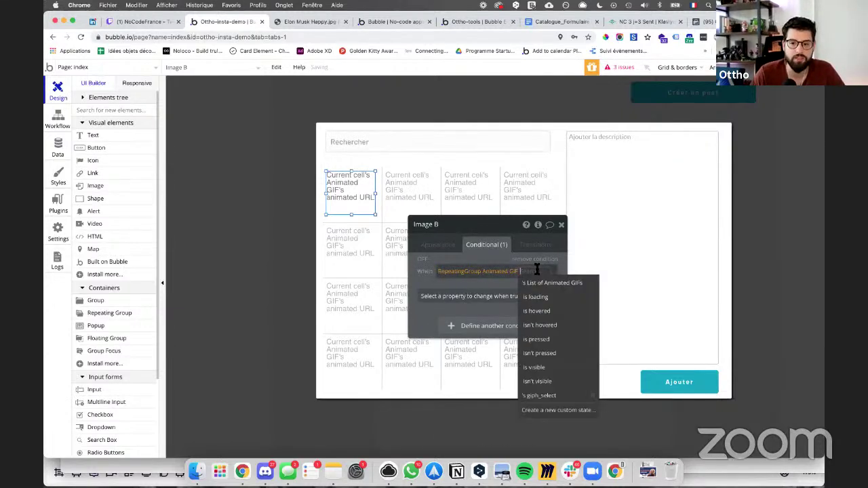
{"action": "left_click", "coordinate": [538, 395]}
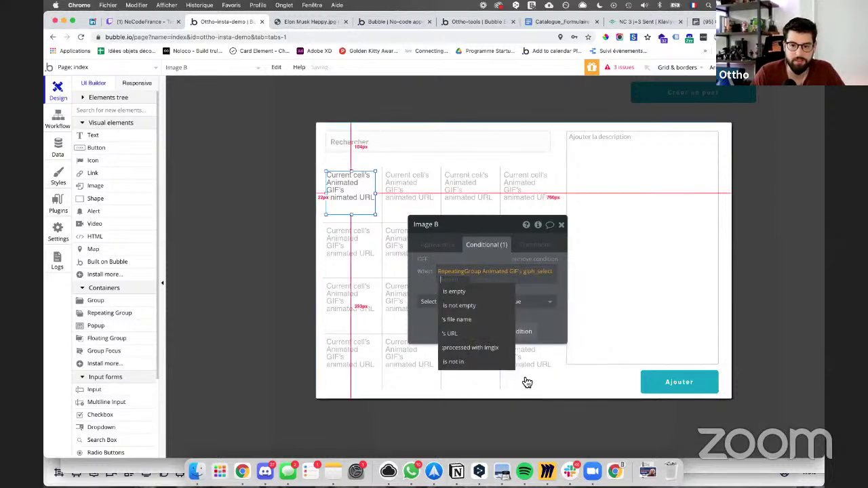
{"action": "left_click", "coordinate": [457, 306]}
{"action": "left_click", "coordinate": [456, 280]}
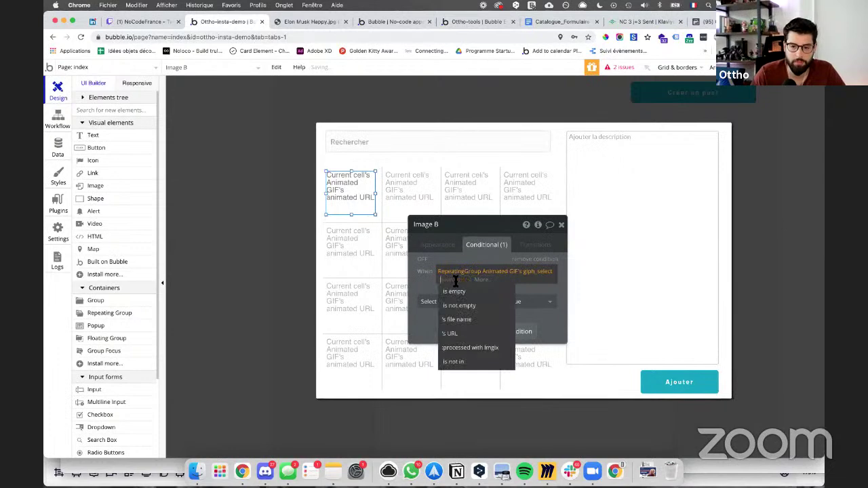
{"action": "left_click", "coordinate": [458, 332]}
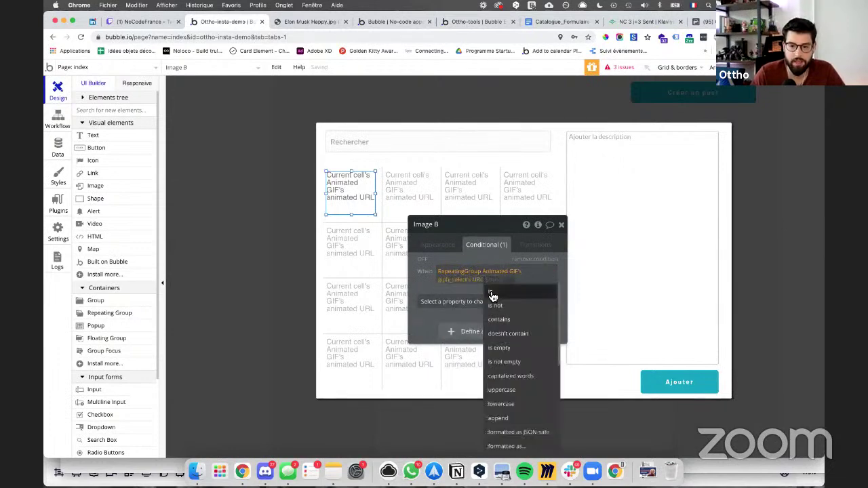
{"action": "left_click", "coordinate": [493, 295]}
{"action": "left_click", "coordinate": [518, 304]}
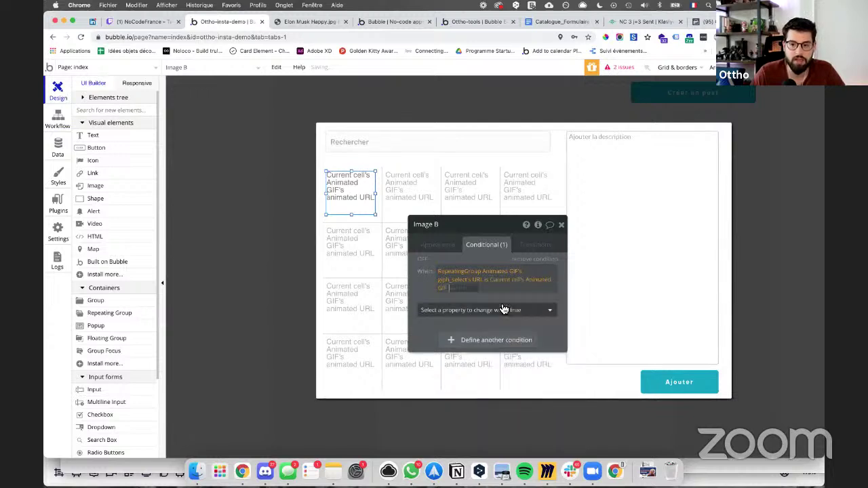
{"action": "left_click", "coordinate": [482, 300]}
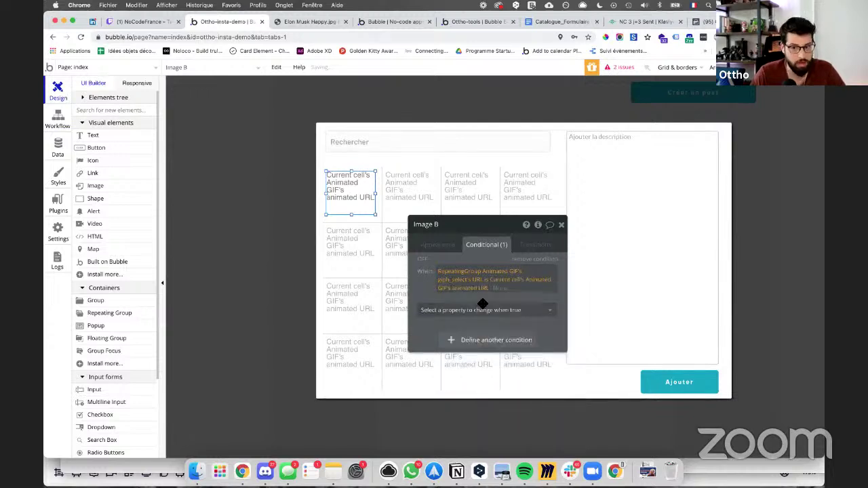
Step: Make the condition apply a Solid border style
{"action": "left_click", "coordinate": [474, 309]}
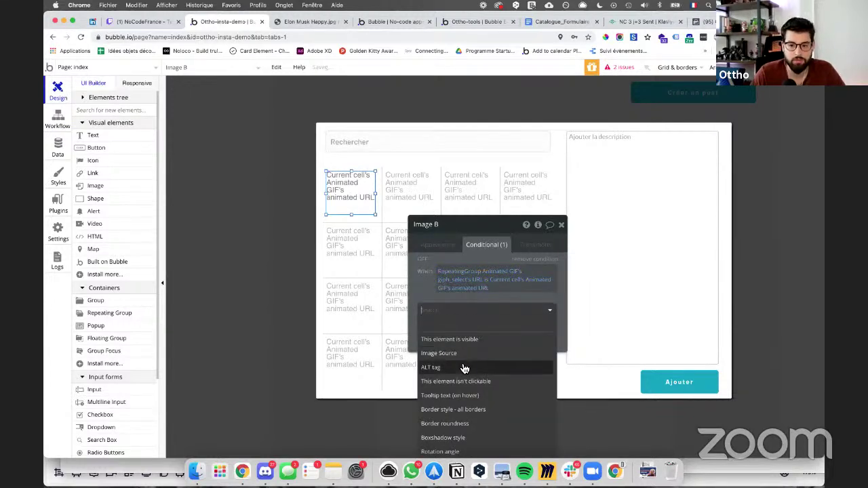
{"action": "scroll", "coordinate": [461, 375], "scroll_direction": "down", "scroll_amount": 1}
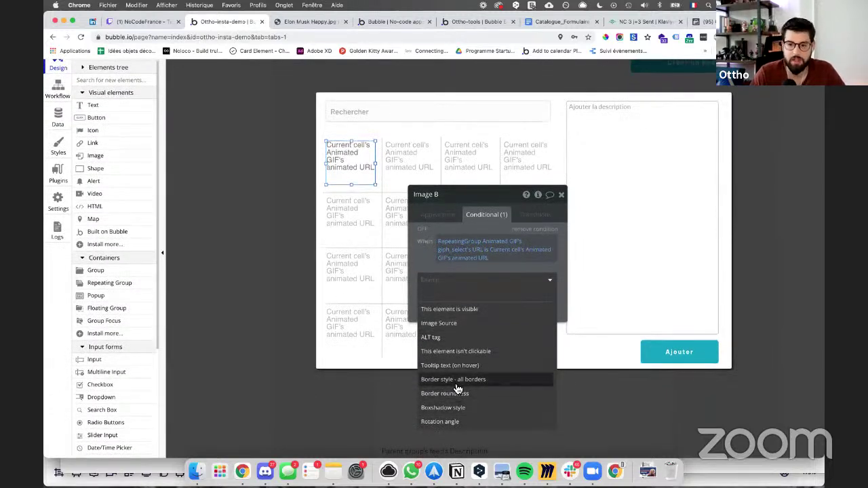
{"action": "left_click", "coordinate": [457, 383]}
{"action": "left_click", "coordinate": [484, 280]}
{"action": "left_click", "coordinate": [485, 335]}
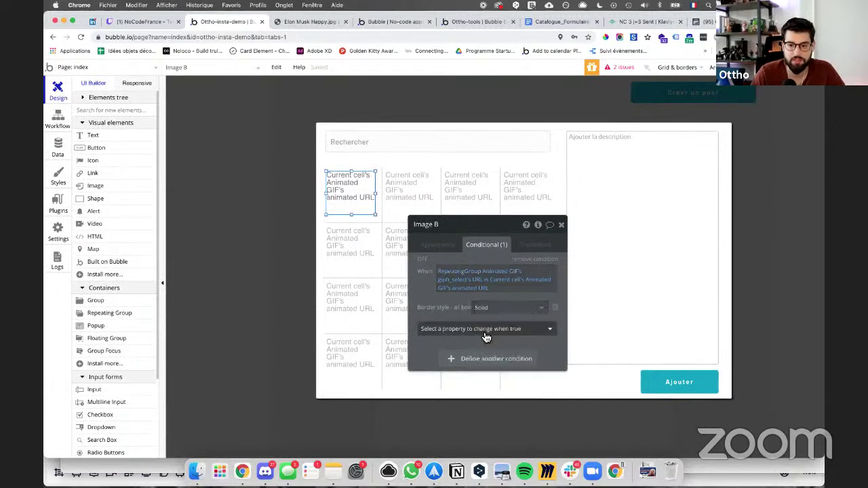
Step: Add border color #D62755 to the condition
{"action": "left_click", "coordinate": [479, 330]}
{"action": "scroll", "coordinate": [480, 334], "scroll_direction": "down", "scroll_amount": 1}
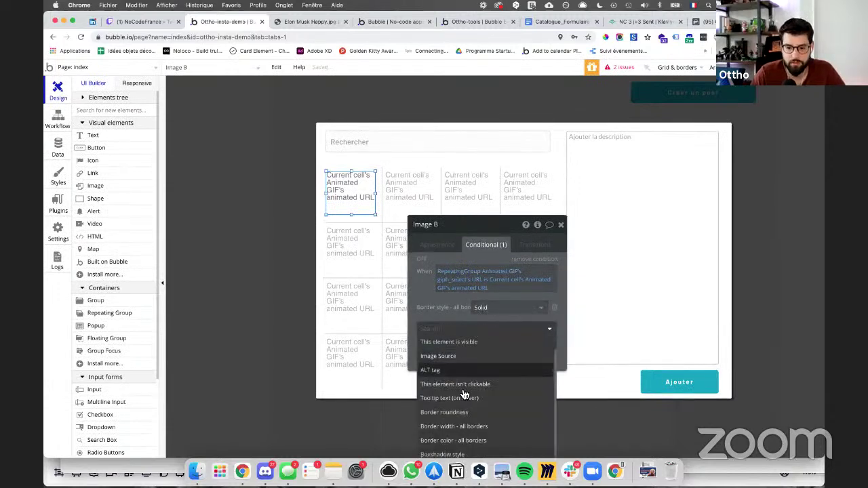
{"action": "left_click", "coordinate": [463, 440]}
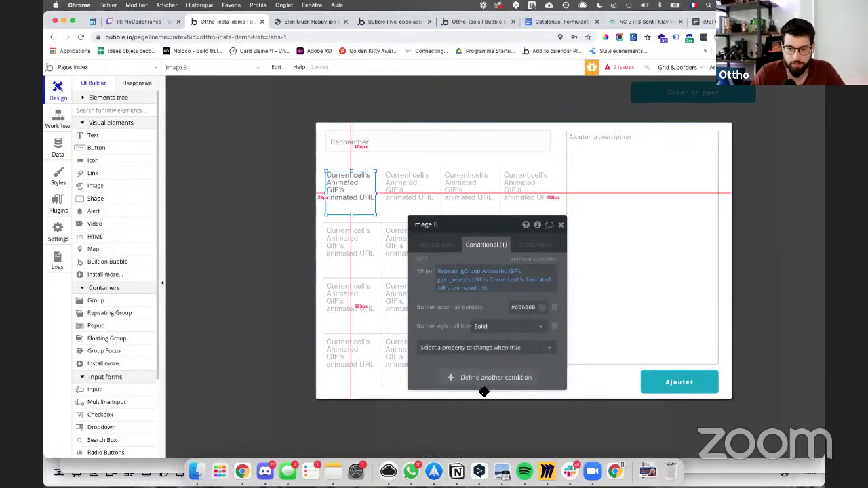
{"action": "left_click", "coordinate": [540, 307]}
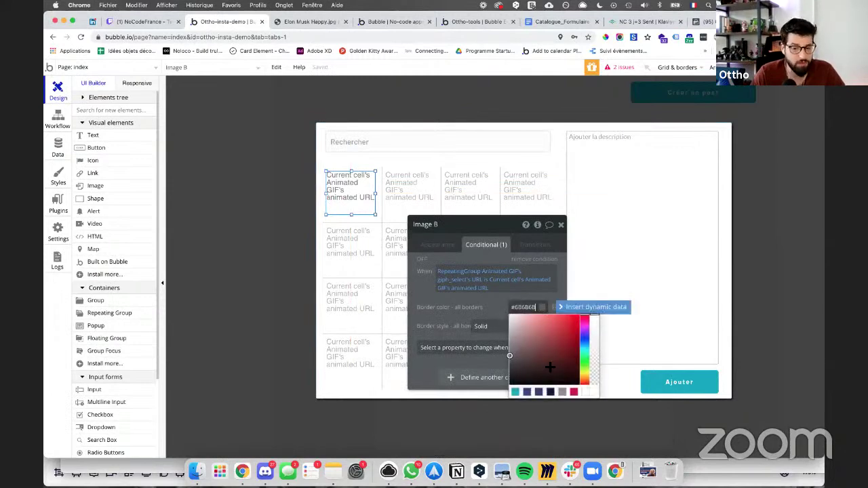
{"action": "left_click", "coordinate": [574, 392]}
Step: Add border width 5 to the condition
{"action": "left_click", "coordinate": [451, 347]}
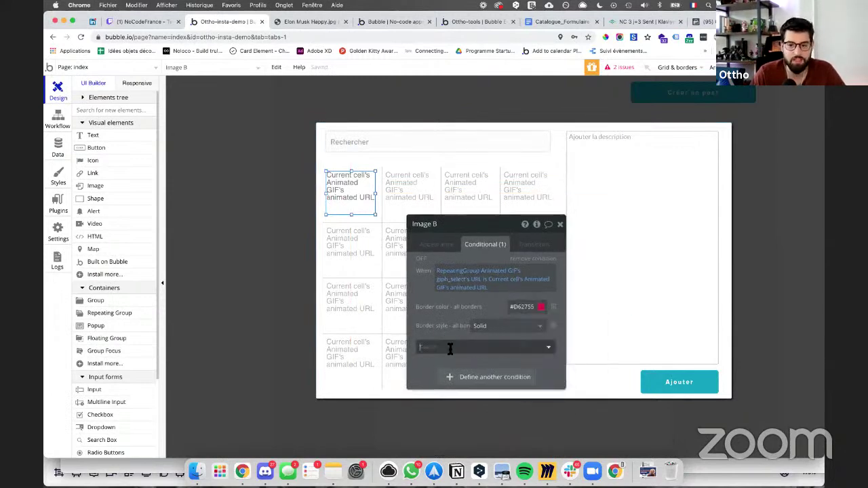
{"action": "scroll", "coordinate": [459, 405], "scroll_direction": "down", "scroll_amount": 1}
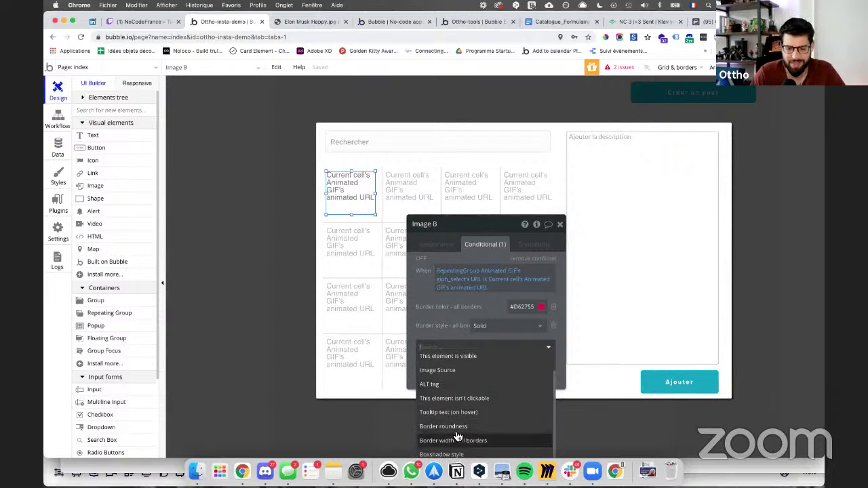
{"action": "left_click", "coordinate": [458, 438]}
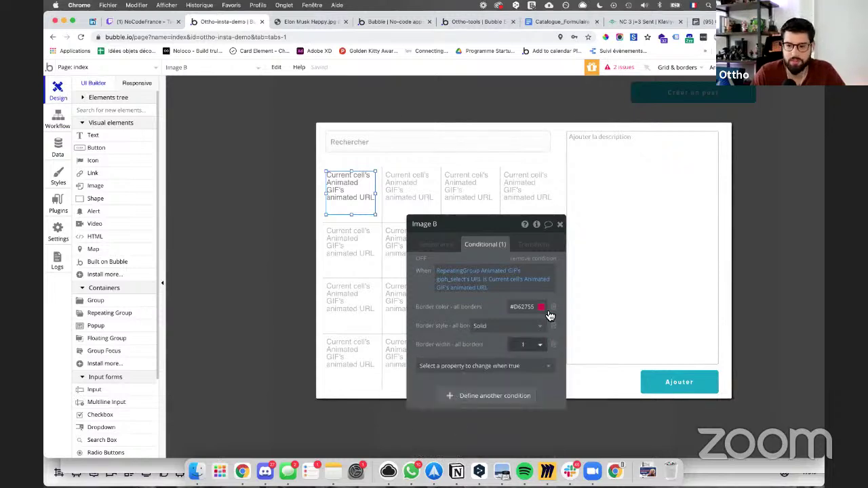
{"action": "left_click", "coordinate": [525, 347]}
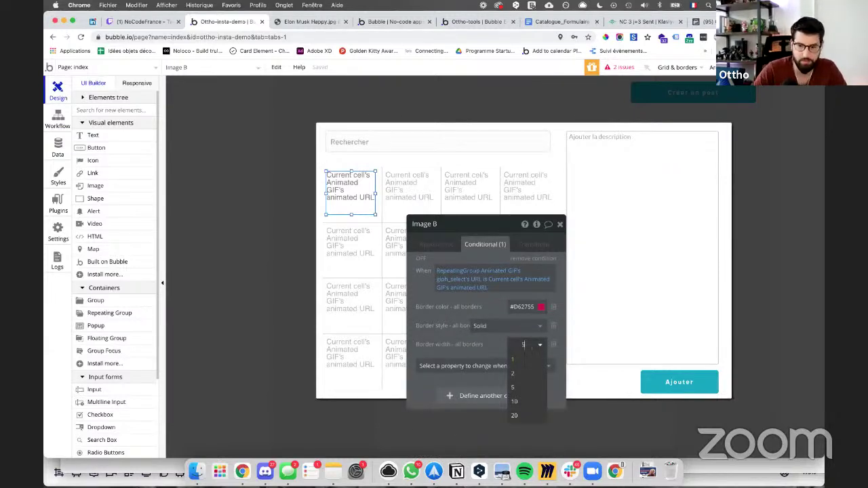
{"action": "left_click", "coordinate": [464, 339]}
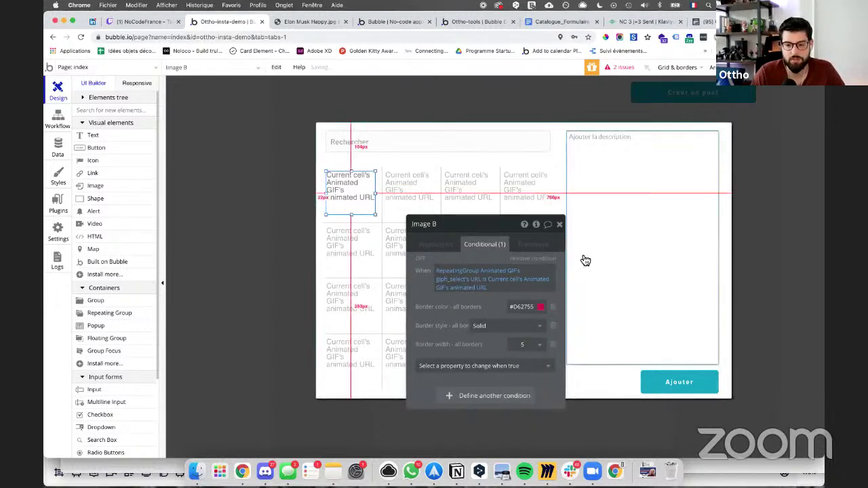
Step: Open the Ajouter button's click workflow at its Create a new feed action
{"action": "left_click", "coordinate": [652, 380]}
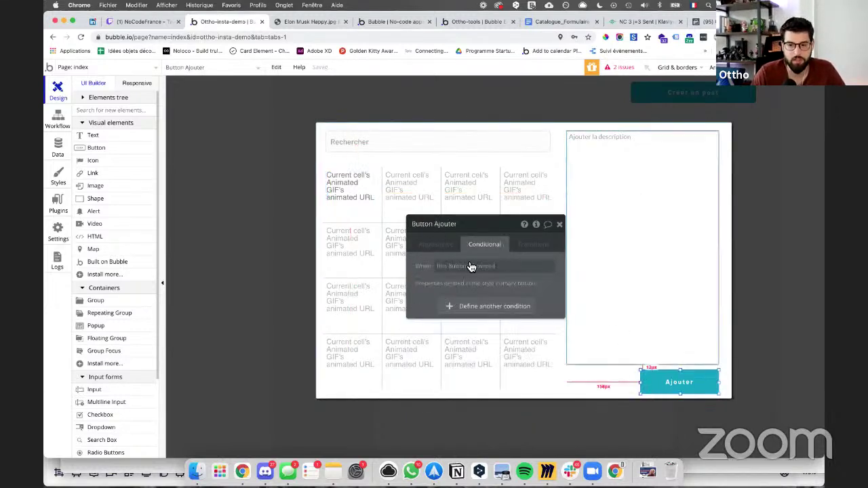
{"action": "left_click", "coordinate": [447, 247]}
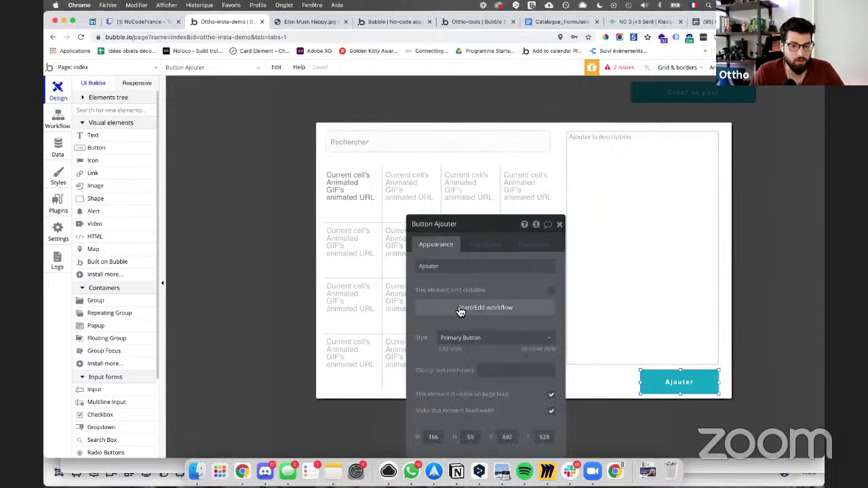
{"action": "left_click", "coordinate": [461, 311]}
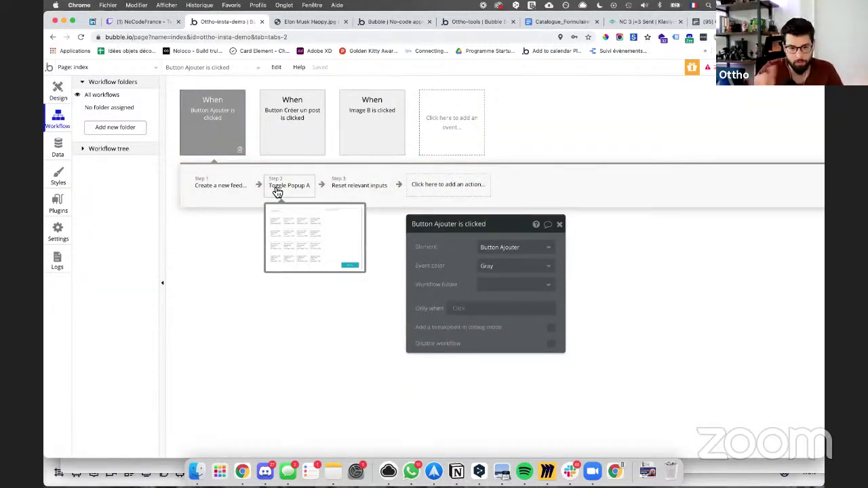
{"action": "left_click", "coordinate": [236, 188]}
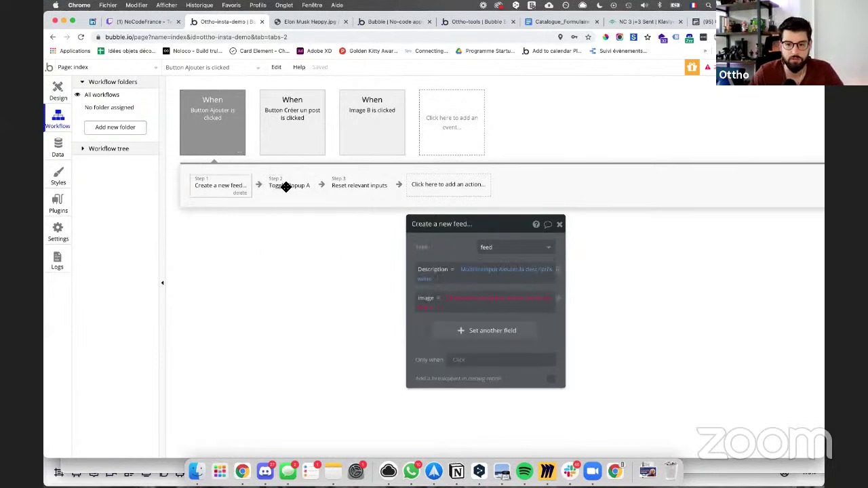
Step: Set the feed's image to RepeatingGroup Animated GIF's giph_select, then return to Design
{"action": "left_click", "coordinate": [460, 296]}
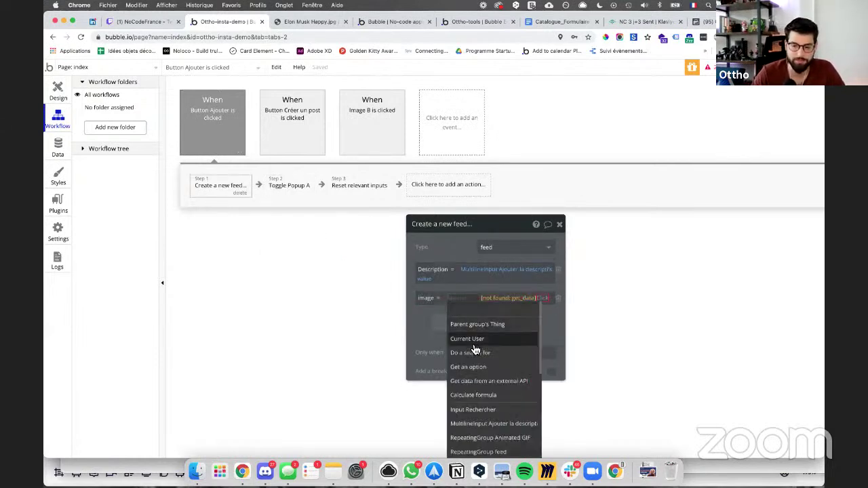
{"action": "type", "text": "repe"}
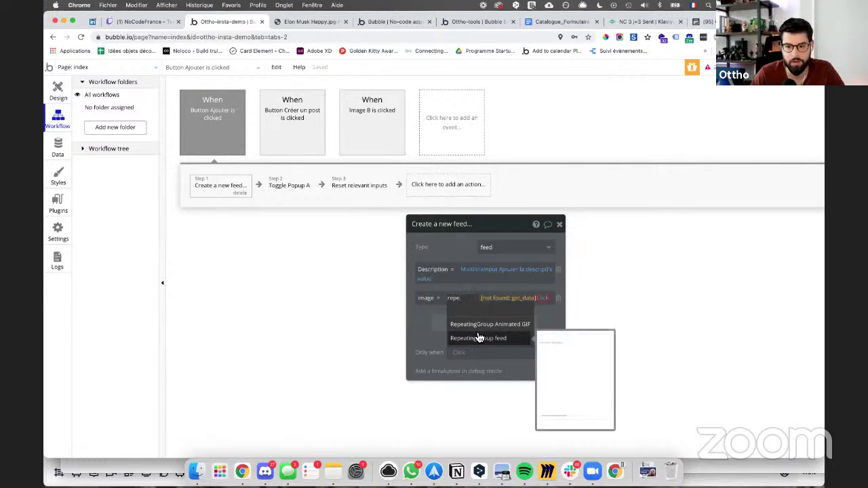
{"action": "left_click", "coordinate": [479, 328]}
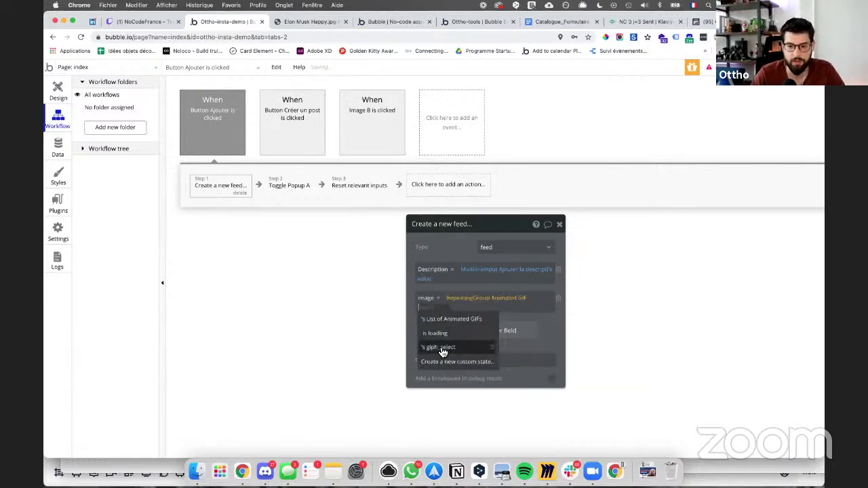
{"action": "left_click", "coordinate": [442, 351]}
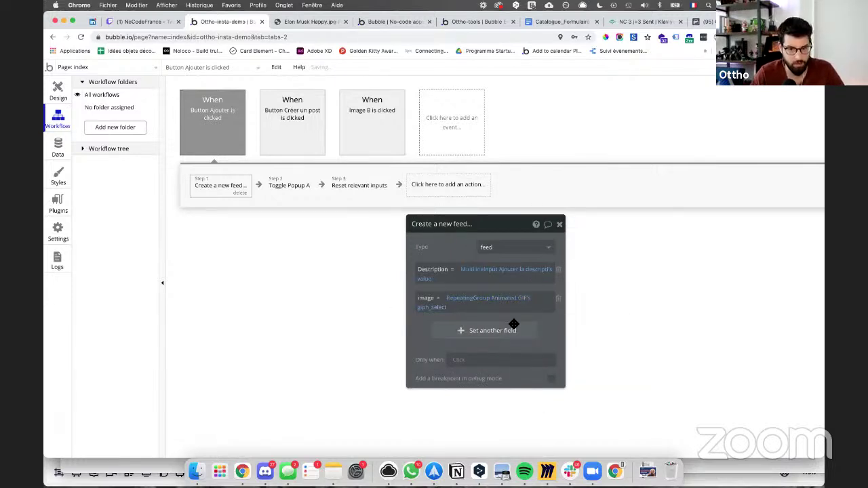
{"action": "left_click", "coordinate": [55, 90]}
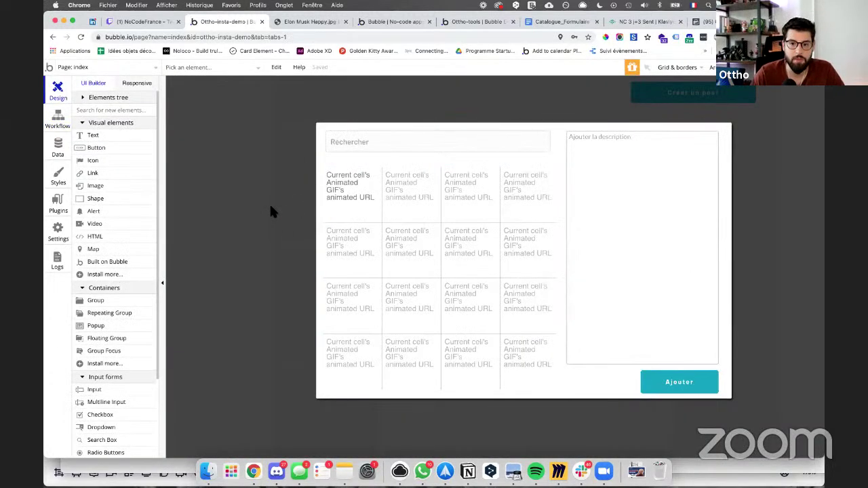
{"action": "left_click", "coordinate": [269, 203]}
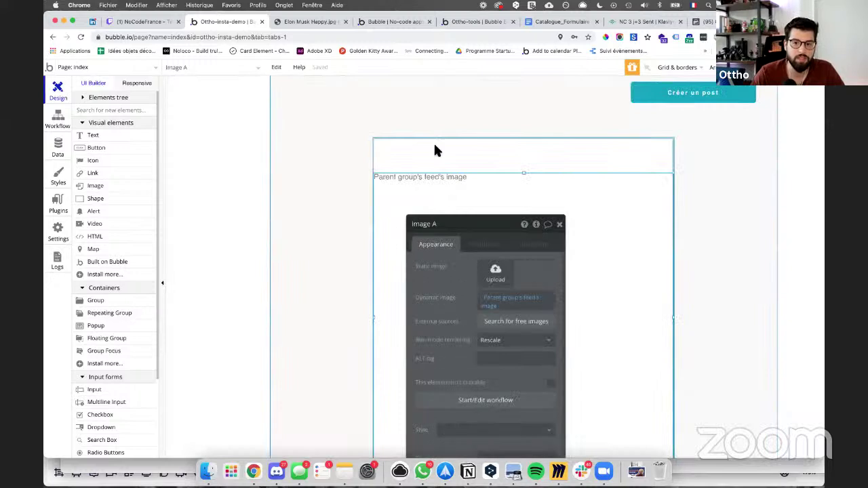
Step: Move the feed post group about 52px higher
{"action": "left_click_drag", "start_coordinate": [568, 288], "coordinate": [568, 287]}
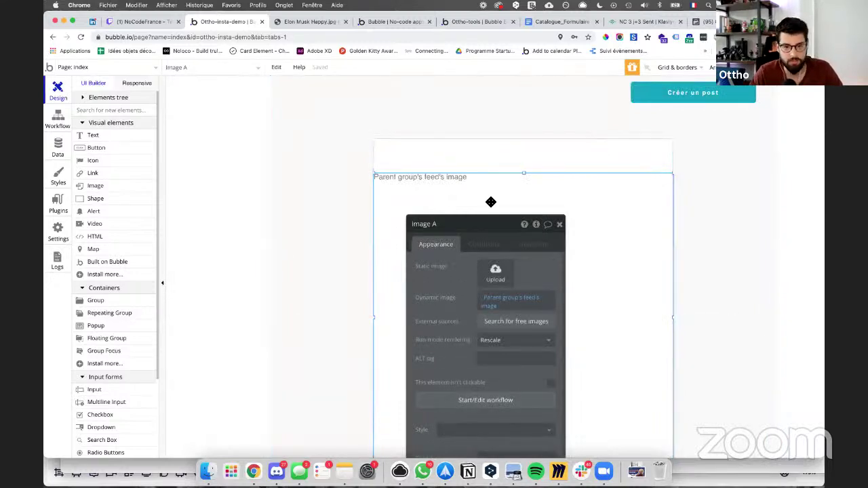
{"action": "left_click_drag", "start_coordinate": [397, 158], "coordinate": [431, 153]}
{"action": "scroll", "coordinate": [390, 248], "scroll_direction": "down", "scroll_amount": 4}
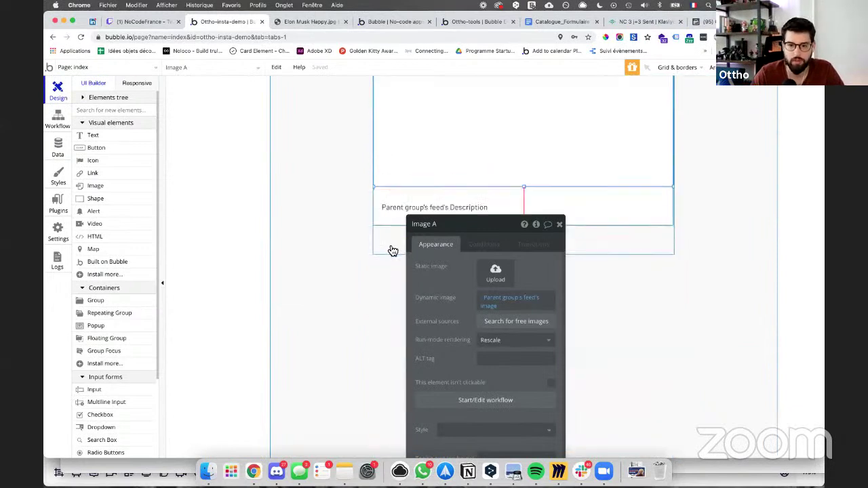
Step: Sort the feed repeating group's search by Created Date descending, then view the Elon Musk Happy.jpg tab
{"action": "left_click", "coordinate": [391, 246]}
{"action": "left_click", "coordinate": [501, 285]}
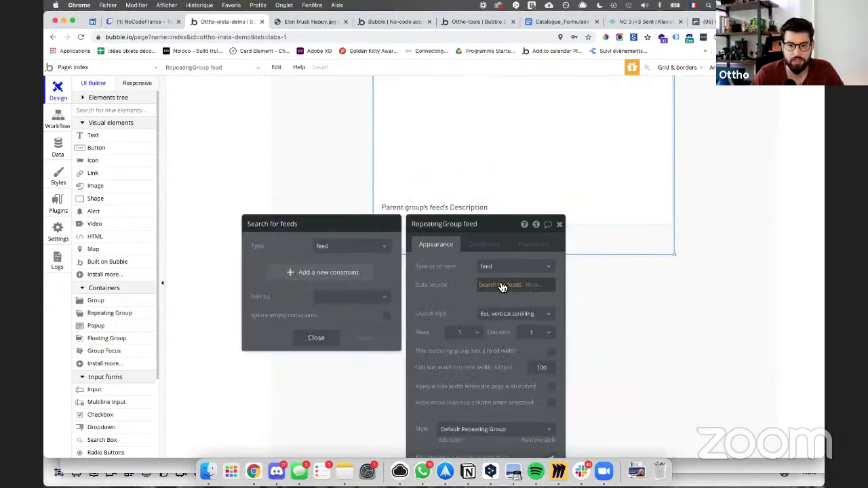
{"action": "left_click", "coordinate": [373, 301]}
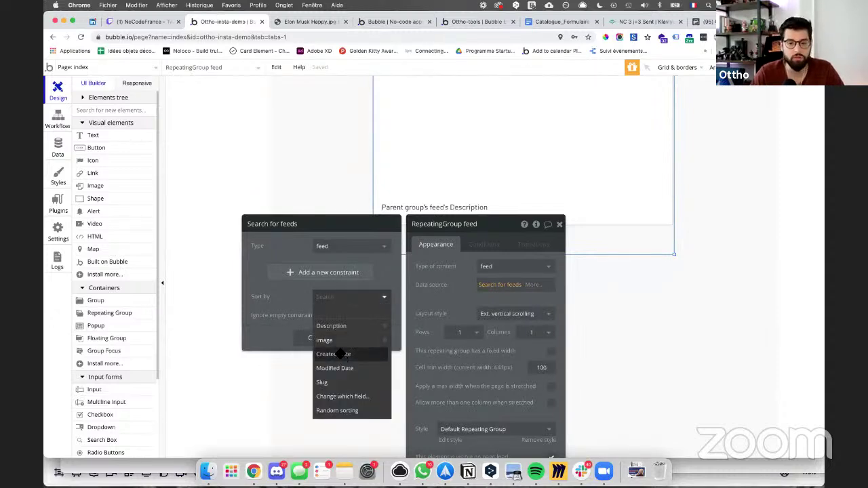
{"action": "left_click", "coordinate": [340, 354]}
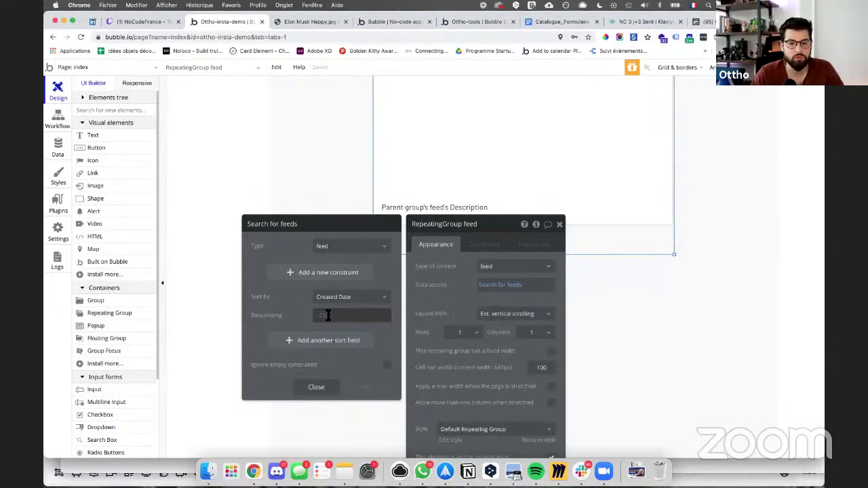
{"action": "left_click", "coordinate": [328, 314]}
{"action": "left_click", "coordinate": [321, 340]}
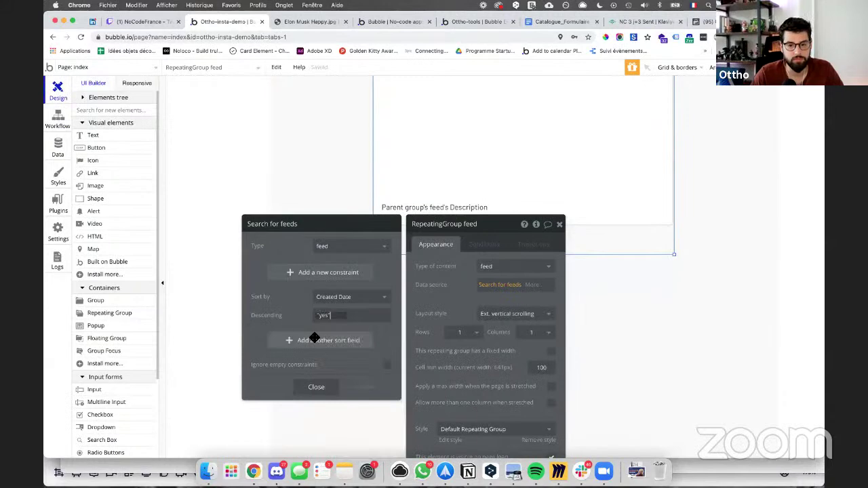
{"action": "left_click", "coordinate": [289, 22]}
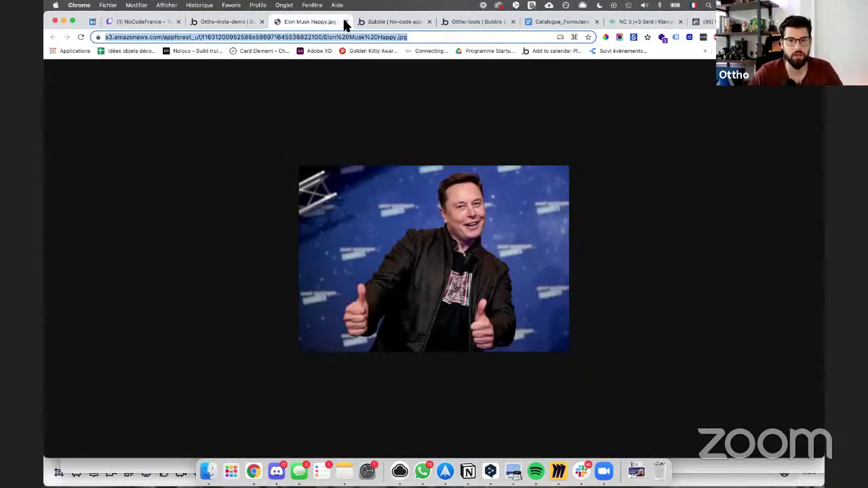
Step: Close the Elon Musk image tab and start a new post in the app preview
{"action": "left_click", "coordinate": [345, 21]}
{"action": "left_click", "coordinate": [346, 22]}
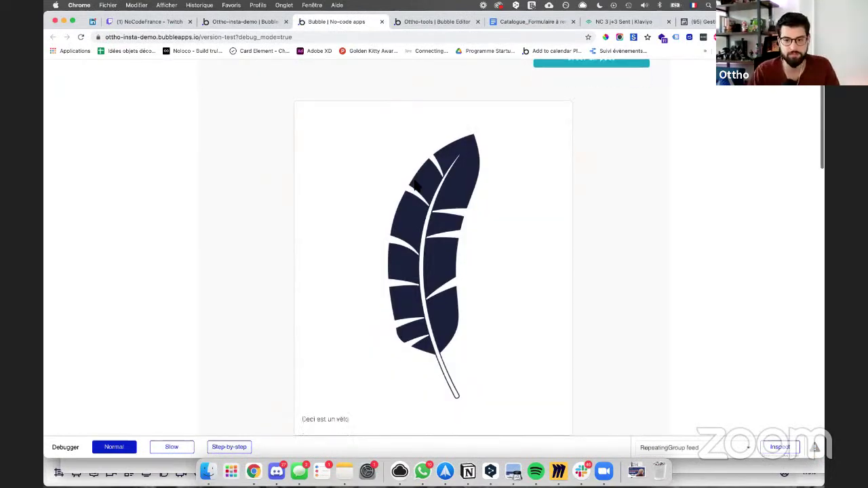
{"action": "scroll", "coordinate": [415, 183], "scroll_direction": "down", "scroll_amount": 4}
{"action": "scroll", "coordinate": [542, 101], "scroll_direction": "up", "scroll_amount": 5}
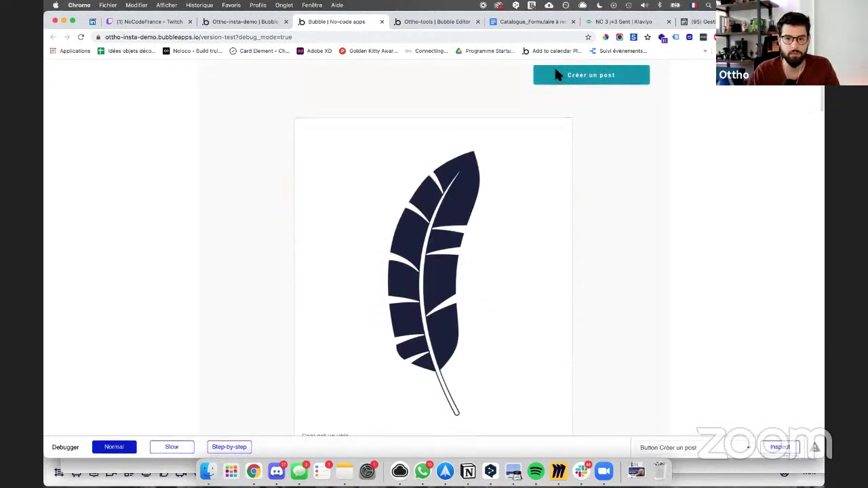
{"action": "left_click", "coordinate": [557, 74]}
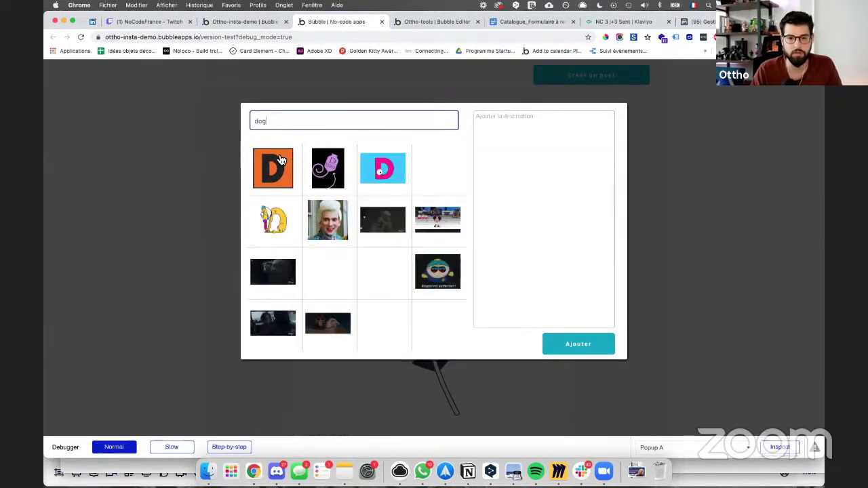
Step: Publish a post with the dog-and-kitten GIF and the caption 'trop chou'
{"action": "left_click", "coordinate": [282, 220]}
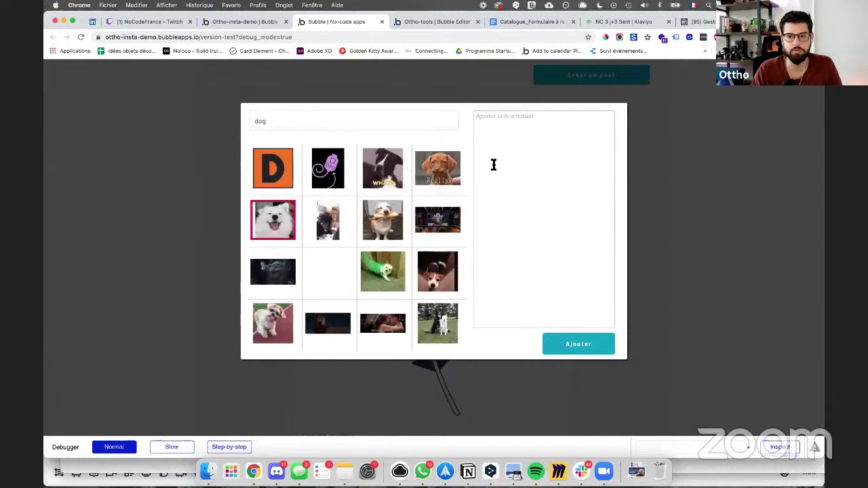
{"action": "left_click", "coordinate": [496, 163]}
{"action": "type", "text": "trop chou"}
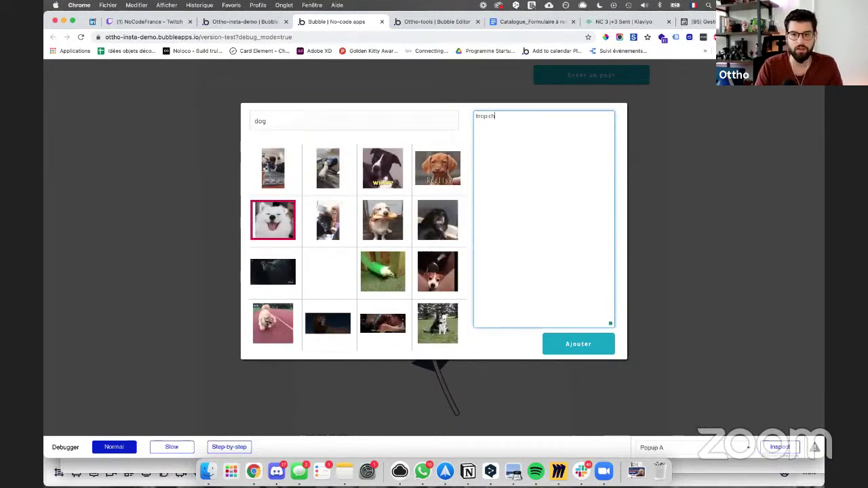
{"action": "left_click", "coordinate": [328, 224]}
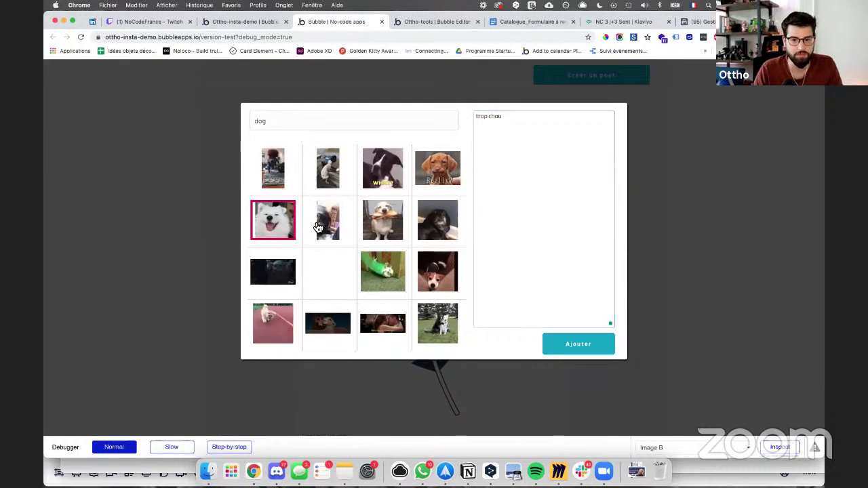
{"action": "left_click", "coordinate": [382, 221]}
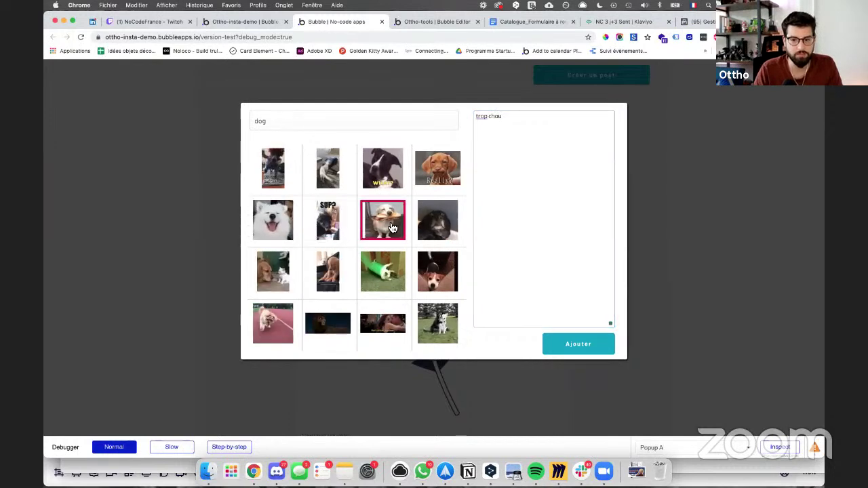
{"action": "left_click", "coordinate": [298, 271]}
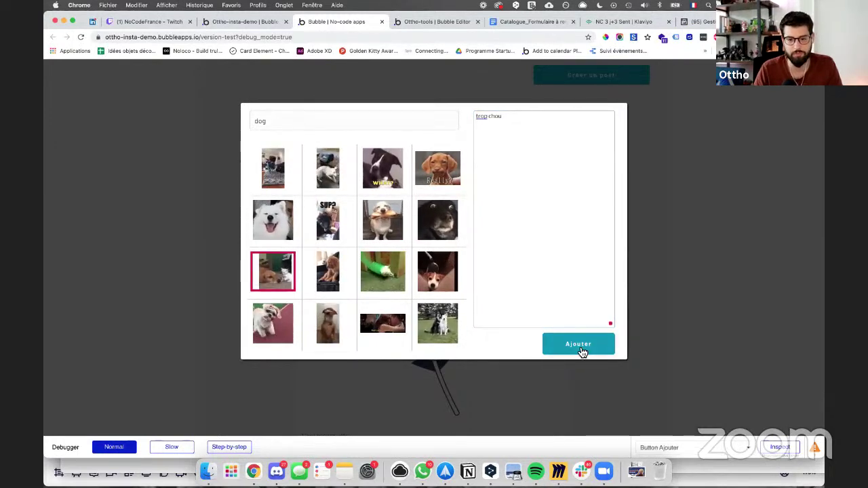
{"action": "left_click", "coordinate": [580, 350]}
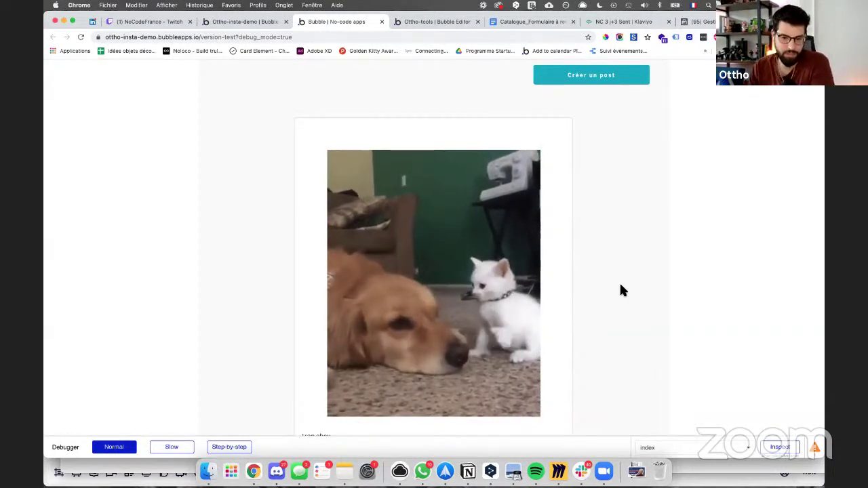
{"action": "scroll", "coordinate": [593, 298], "scroll_direction": "down", "scroll_amount": 1}
{"action": "scroll", "coordinate": [592, 299], "scroll_direction": "down", "scroll_amount": 1}
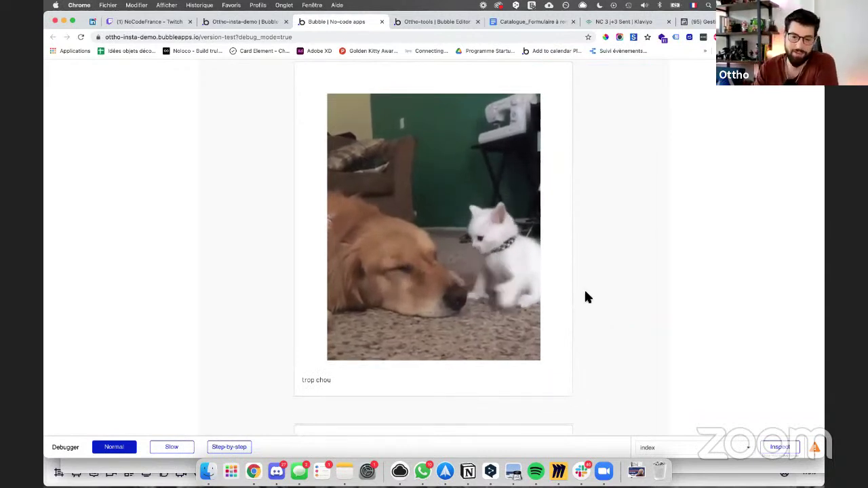
{"action": "scroll", "coordinate": [549, 278], "scroll_direction": "down", "scroll_amount": 4}
{"action": "scroll", "coordinate": [549, 278], "scroll_direction": "up", "scroll_amount": 6}
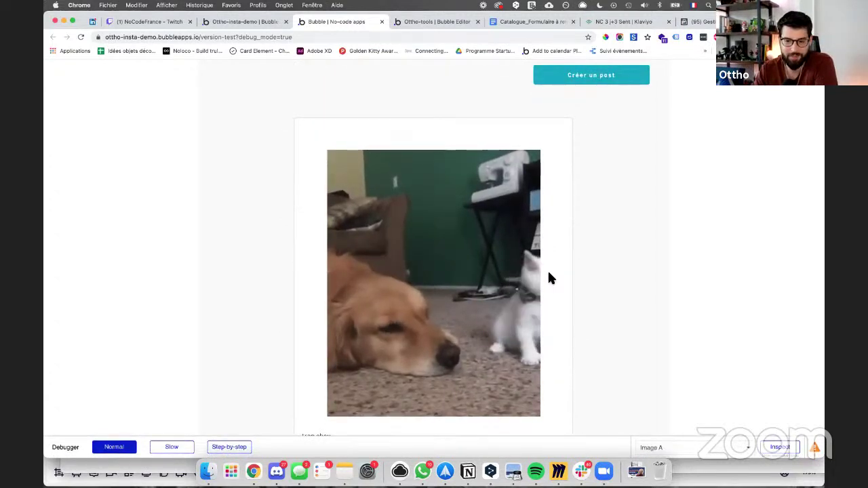
{"action": "scroll", "coordinate": [459, 312], "scroll_direction": "down", "scroll_amount": 1}
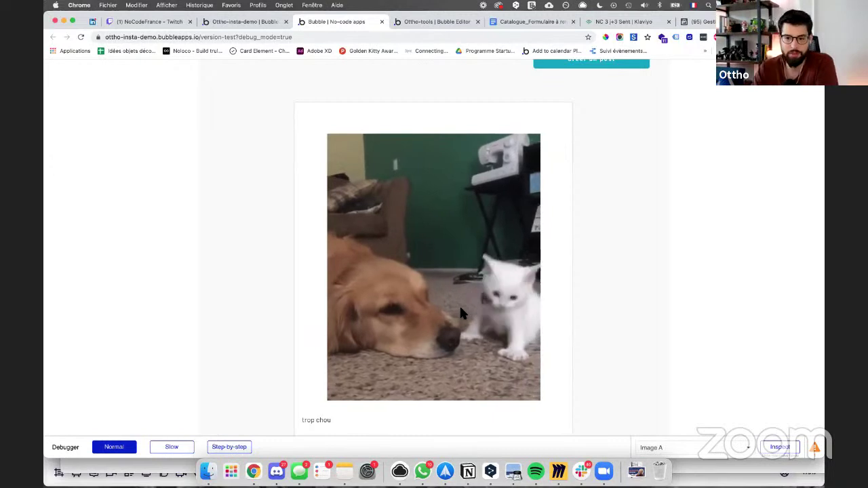
{"action": "scroll", "coordinate": [460, 309], "scroll_direction": "down", "scroll_amount": 5}
{"action": "scroll", "coordinate": [461, 314], "scroll_direction": "down", "scroll_amount": 10}
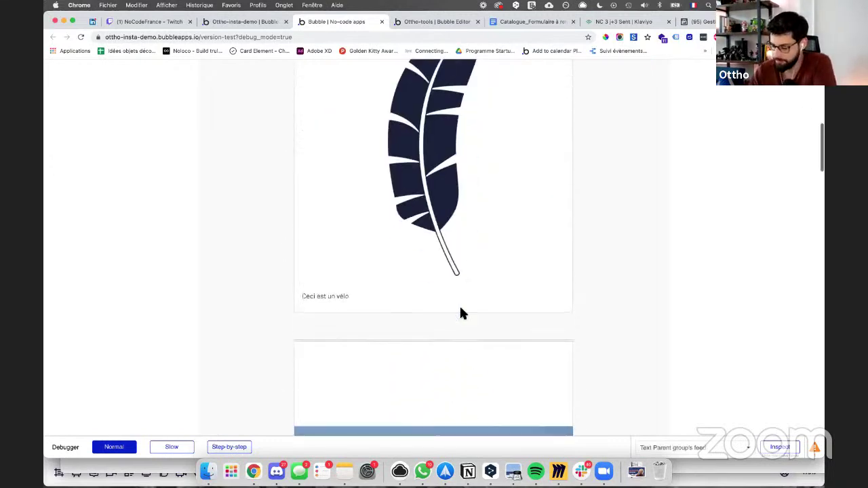
{"action": "scroll", "coordinate": [460, 313], "scroll_direction": "up", "scroll_amount": 6}
{"action": "scroll", "coordinate": [460, 313], "scroll_direction": "up", "scroll_amount": 6}
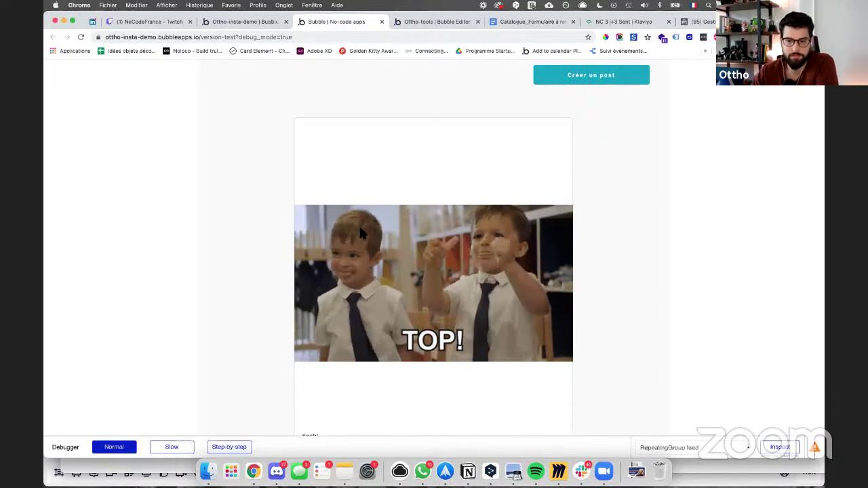
{"action": "scroll", "coordinate": [360, 232], "scroll_direction": "down", "scroll_amount": 10}
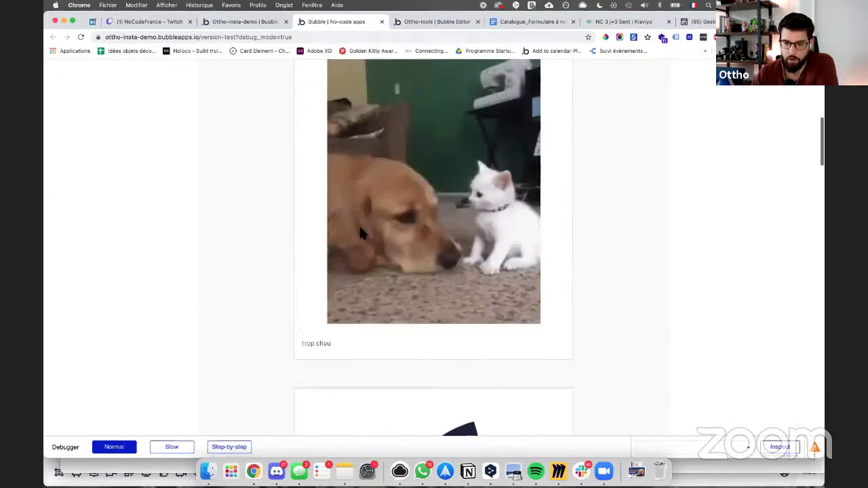
{"action": "scroll", "coordinate": [360, 232], "scroll_direction": "up", "scroll_amount": 10}
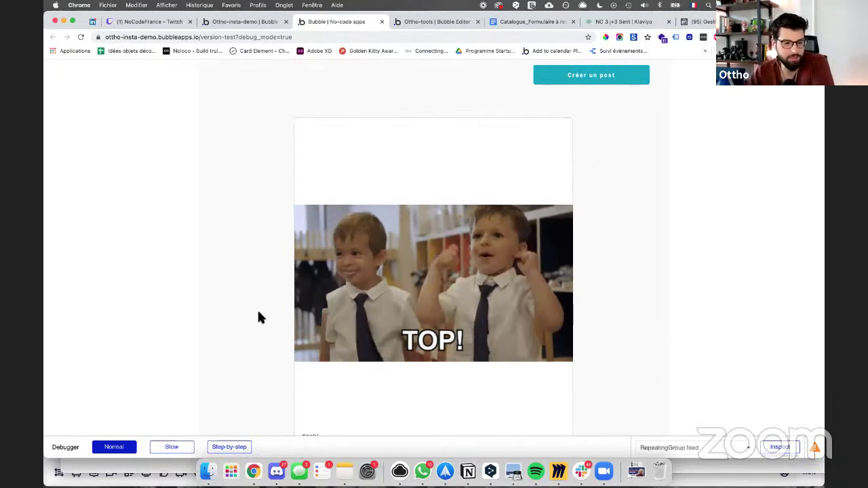
{"action": "scroll", "coordinate": [241, 307], "scroll_direction": "down", "scroll_amount": 3}
{"action": "scroll", "coordinate": [242, 313], "scroll_direction": "down", "scroll_amount": 10}
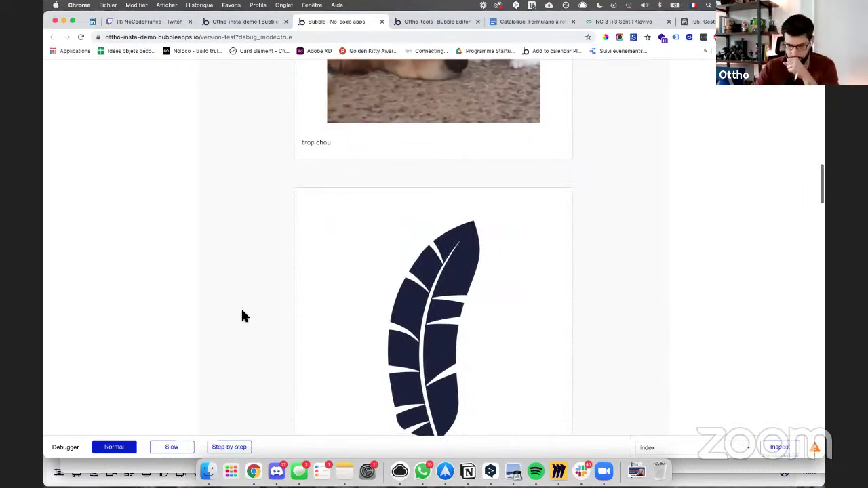
{"action": "scroll", "coordinate": [241, 313], "scroll_direction": "up", "scroll_amount": 12}
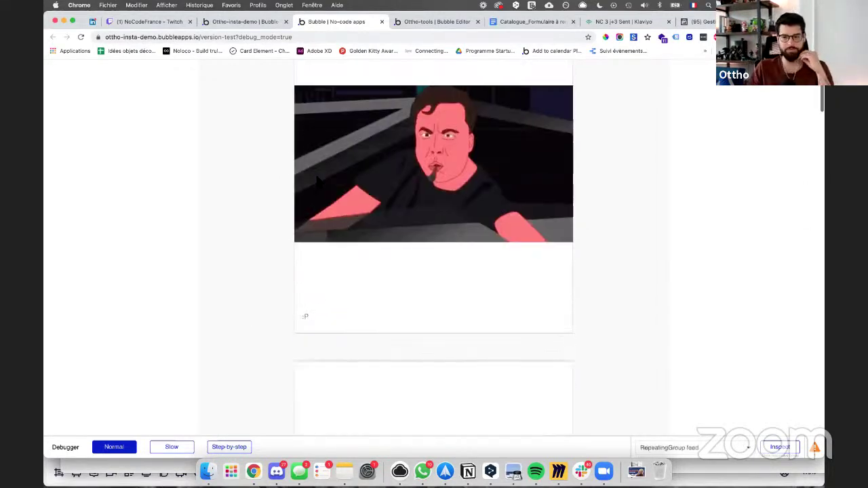
{"action": "scroll", "coordinate": [409, 222], "scroll_direction": "up", "scroll_amount": 1}
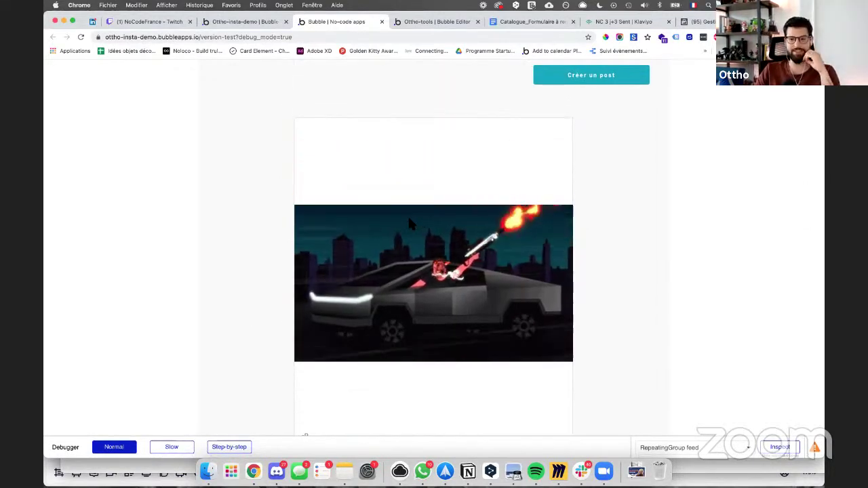
{"action": "scroll", "coordinate": [408, 223], "scroll_direction": "down", "scroll_amount": 6}
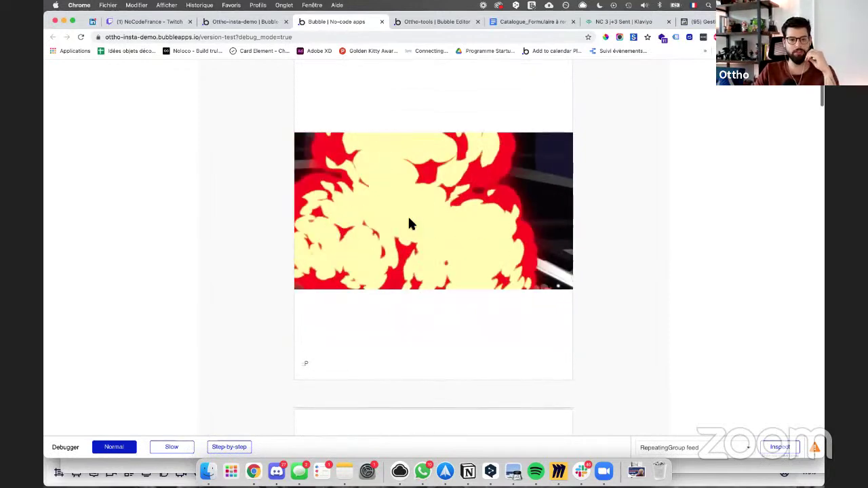
{"action": "scroll", "coordinate": [409, 238], "scroll_direction": "down", "scroll_amount": 6}
{"action": "scroll", "coordinate": [409, 239], "scroll_direction": "up", "scroll_amount": 11}
{"action": "scroll", "coordinate": [409, 243], "scroll_direction": "down", "scroll_amount": 12}
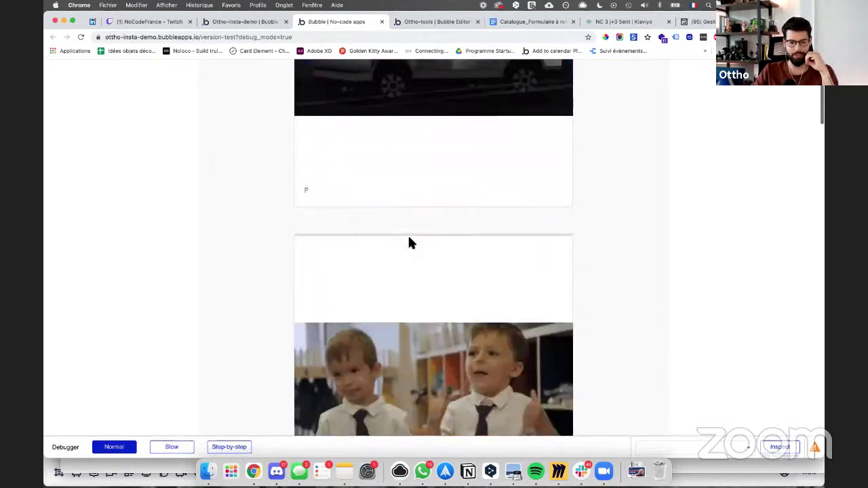
{"action": "scroll", "coordinate": [409, 243], "scroll_direction": "up", "scroll_amount": 15}
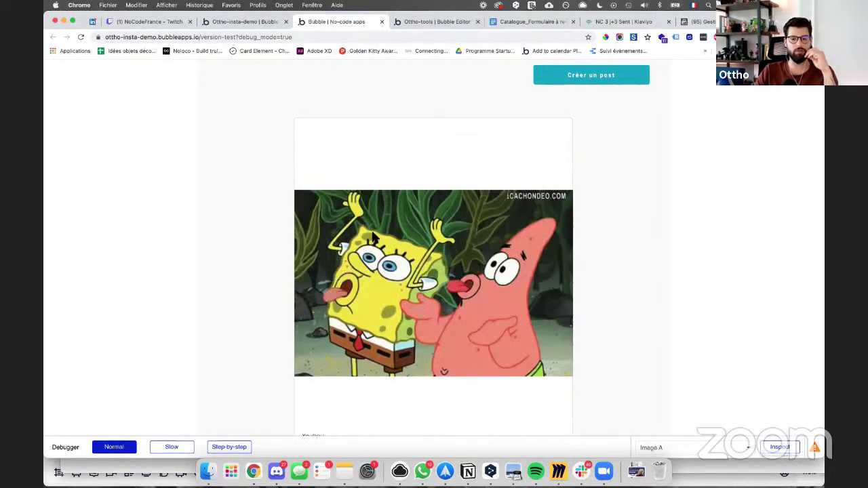
{"action": "scroll", "coordinate": [372, 233], "scroll_direction": "down", "scroll_amount": 5}
{"action": "scroll", "coordinate": [373, 237], "scroll_direction": "down", "scroll_amount": 10}
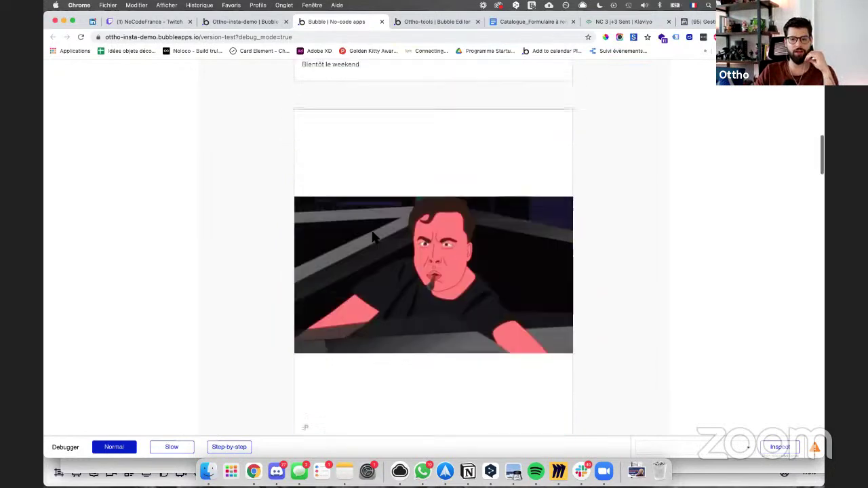
{"action": "scroll", "coordinate": [372, 237], "scroll_direction": "up", "scroll_amount": 10}
{"action": "scroll", "coordinate": [372, 237], "scroll_direction": "up", "scroll_amount": 5}
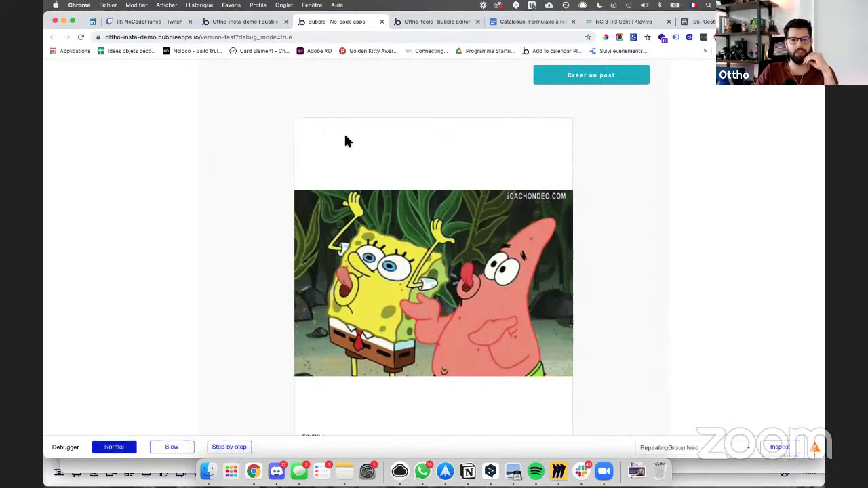
Step: Place the Signup / Login Popup on the page and open its reusable element for editing
{"action": "left_click", "coordinate": [224, 22]}
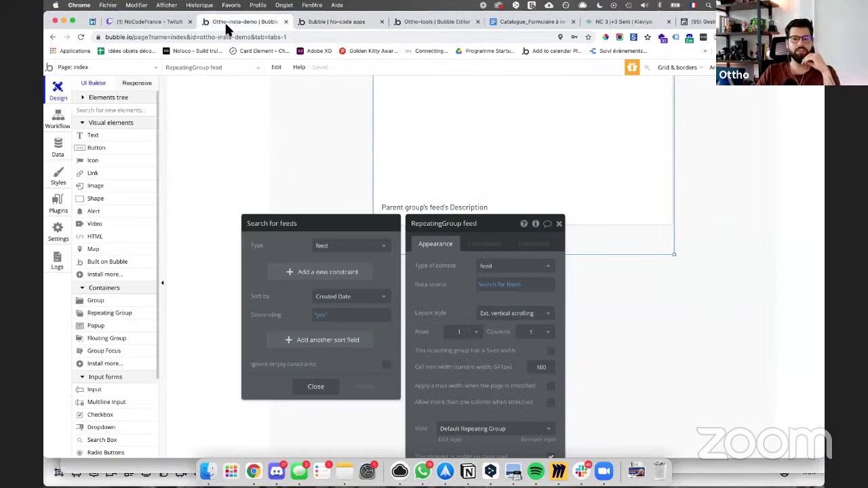
{"action": "left_click", "coordinate": [558, 225]}
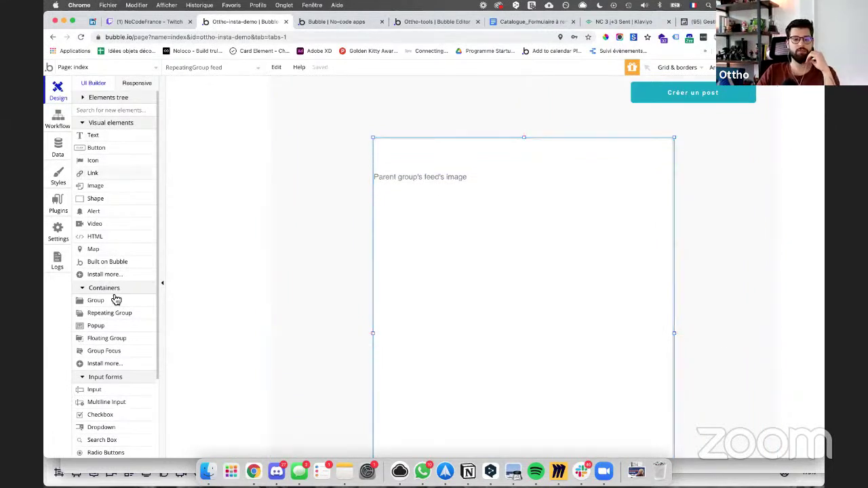
{"action": "scroll", "coordinate": [115, 299], "scroll_direction": "down", "scroll_amount": 1}
{"action": "scroll", "coordinate": [116, 298], "scroll_direction": "down", "scroll_amount": 4}
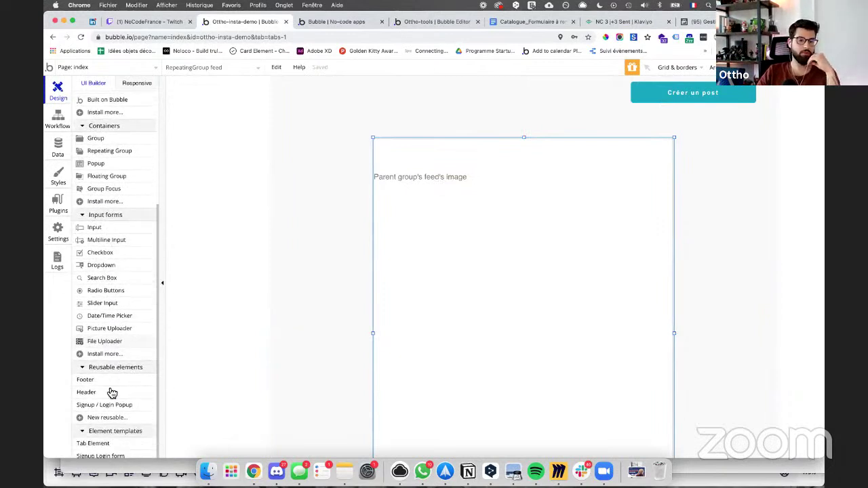
{"action": "left_click_drag", "start_coordinate": [111, 392], "coordinate": [399, 290]}
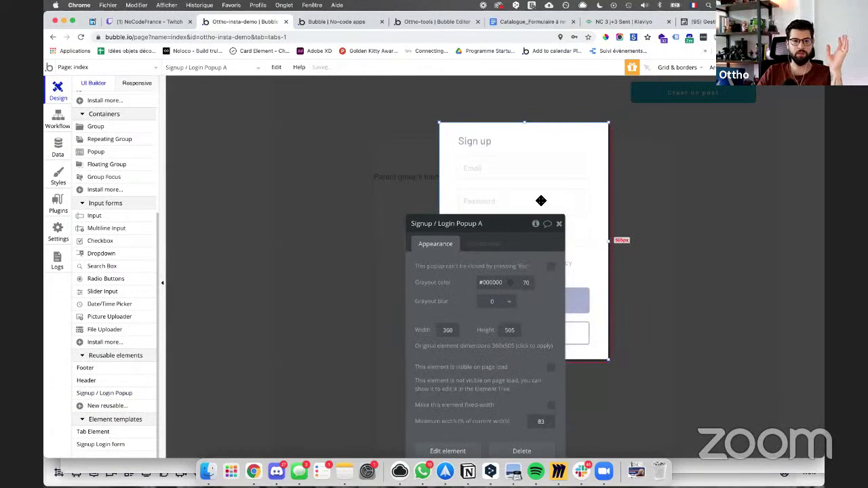
{"action": "left_click_drag", "start_coordinate": [468, 225], "coordinate": [277, 149]}
{"action": "left_click", "coordinate": [511, 291]}
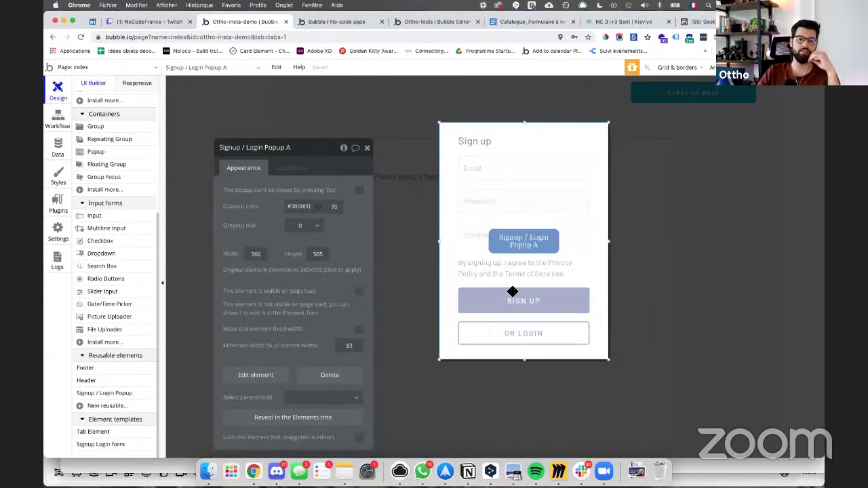
{"action": "left_click", "coordinate": [274, 378]}
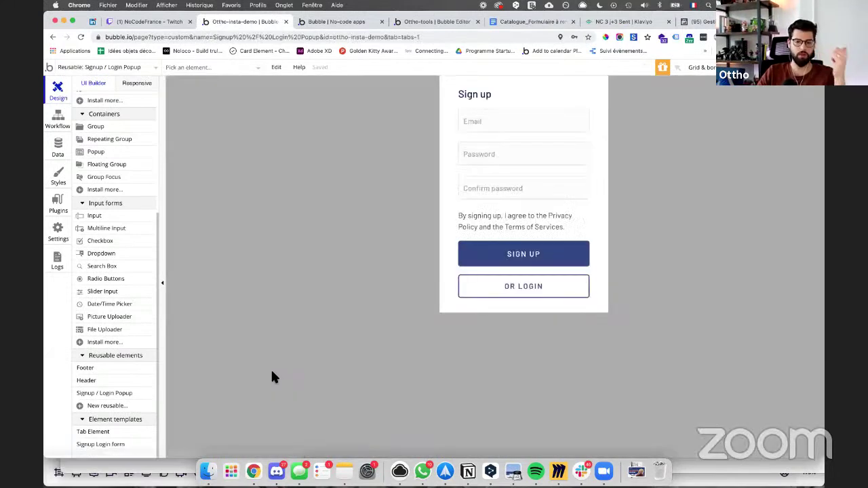
Step: Delete Confirm password, shift Email and Password down, and paste an Email input copy on top
{"action": "double_click", "coordinate": [459, 189]}
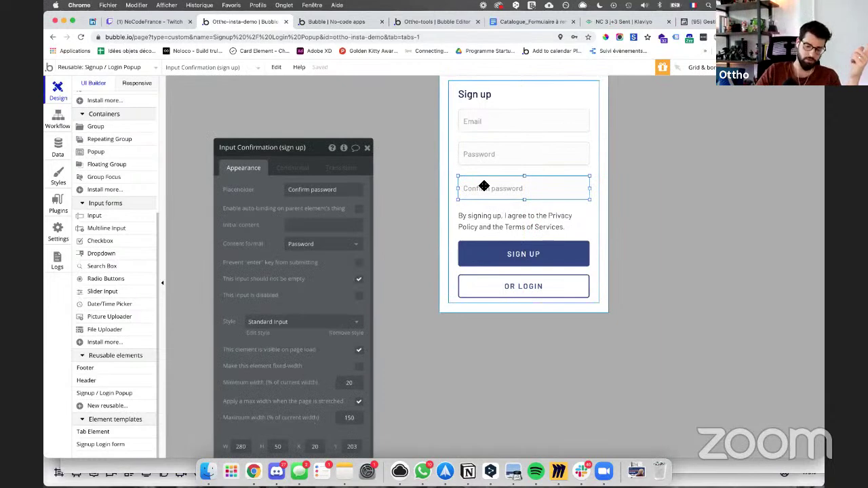
{"action": "key", "text": "Delete"}
{"action": "double_click", "coordinate": [500, 159]}
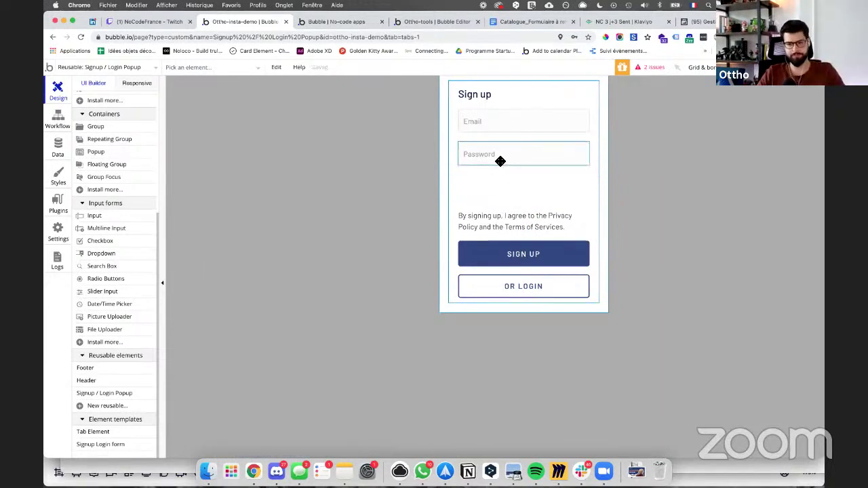
{"action": "left_click", "coordinate": [500, 135], "text": "shift"}
{"action": "key", "text": "Down"}
{"action": "key", "text": "Down"}
{"action": "key", "text": "Down"}
{"action": "key", "text": "Down"}
{"action": "key", "text": "Down"}
{"action": "key", "text": "Down"}
{"action": "key", "text": "Down"}
{"action": "key", "text": "Down"}
{"action": "key", "text": "Down"}
{"action": "key", "text": "Down"}
{"action": "key", "text": "Down"}
{"action": "key", "text": "Down"}
{"action": "key", "text": "Down"}
{"action": "key", "text": "Down"}
{"action": "key", "text": "Down"}
{"action": "key", "text": "Down"}
{"action": "key", "text": "Down"}
{"action": "key", "text": "Down"}
{"action": "key", "text": "Down"}
{"action": "key", "text": "Down"}
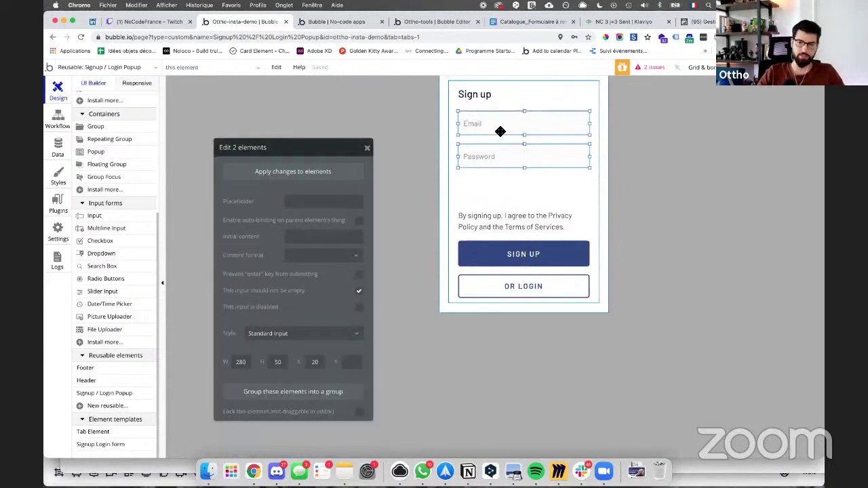
{"action": "key", "text": "Down"}
{"action": "key", "text": "Down"}
{"action": "key", "text": "Down"}
{"action": "key", "text": "Down"}
{"action": "key", "text": "Down"}
{"action": "key", "text": "Down"}
{"action": "key", "text": "Down"}
{"action": "key", "text": "Down"}
{"action": "key", "text": "Down"}
{"action": "key", "text": "Down"}
{"action": "key", "text": "Down"}
{"action": "key", "text": "Down"}
{"action": "key", "text": "Down"}
{"action": "key", "text": "Down"}
{"action": "key", "text": "Down"}
{"action": "key", "text": "Down"}
{"action": "key", "text": "Down"}
{"action": "key", "text": "Down"}
{"action": "key", "text": "Down"}
{"action": "key", "text": "Down"}
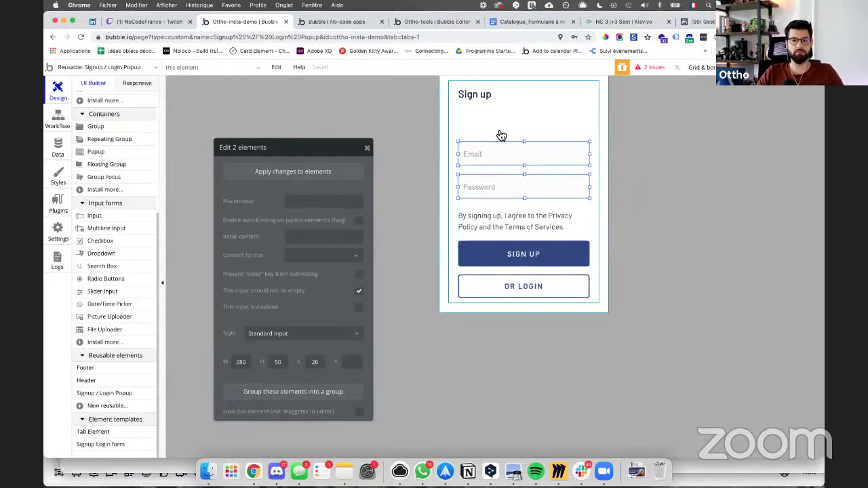
{"action": "left_click", "coordinate": [499, 147]}
{"action": "key", "text": "ctrl+v"}
{"action": "left_click_drag", "start_coordinate": [499, 149], "coordinate": [491, 128]}
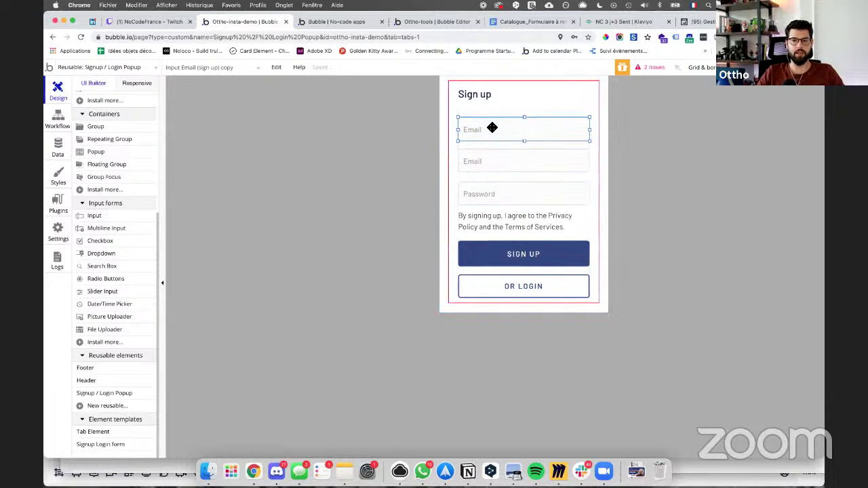
Step: Make the copied input a Text field with placeholder 'Username', narrowed to leave room on its left
{"action": "double_click", "coordinate": [490, 129]}
{"action": "left_click", "coordinate": [296, 245]}
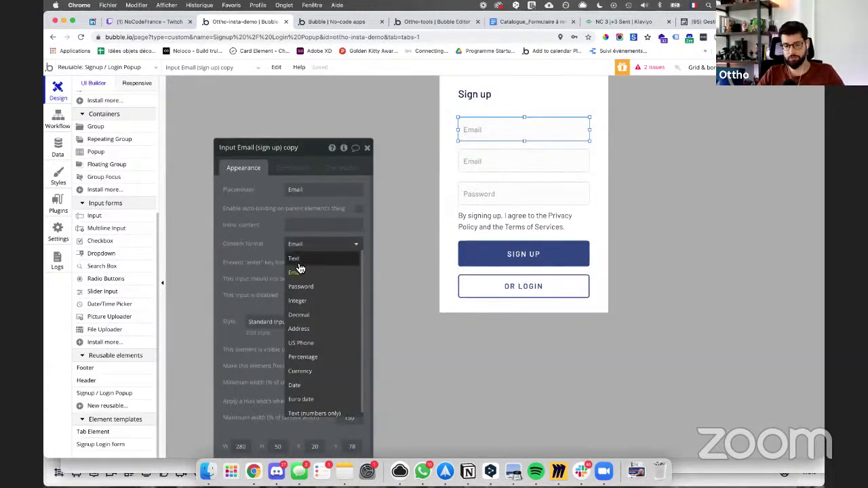
{"action": "left_click", "coordinate": [297, 261]}
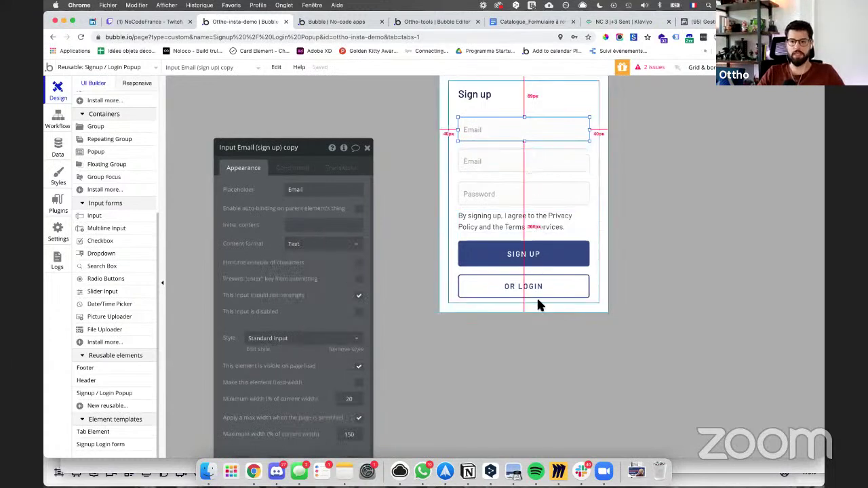
{"action": "left_click", "coordinate": [542, 195]}
{"action": "left_click", "coordinate": [525, 156]}
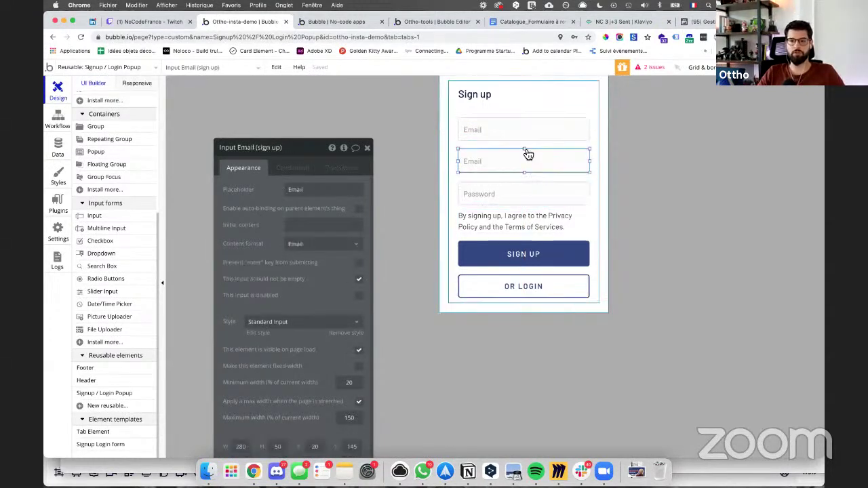
{"action": "left_click", "coordinate": [524, 135], "text": "shift"}
{"action": "left_click", "coordinate": [481, 95]}
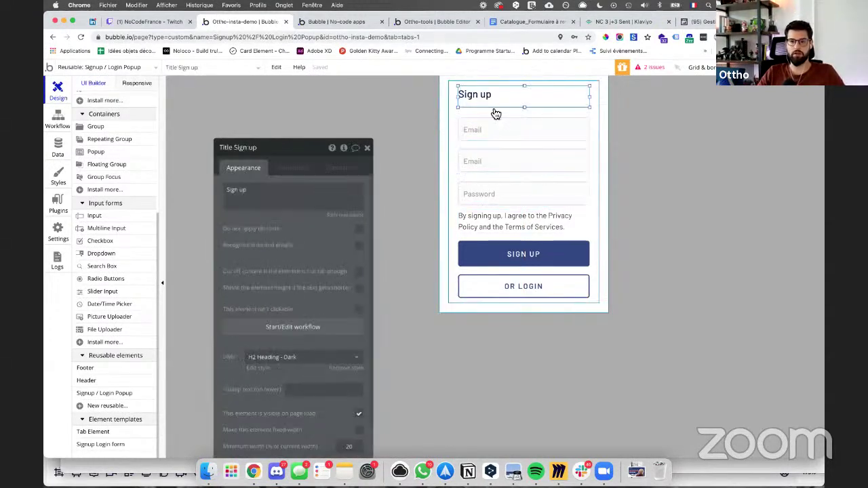
{"action": "left_click", "coordinate": [475, 130]}
{"action": "left_click_drag", "start_coordinate": [458, 129], "coordinate": [498, 129]}
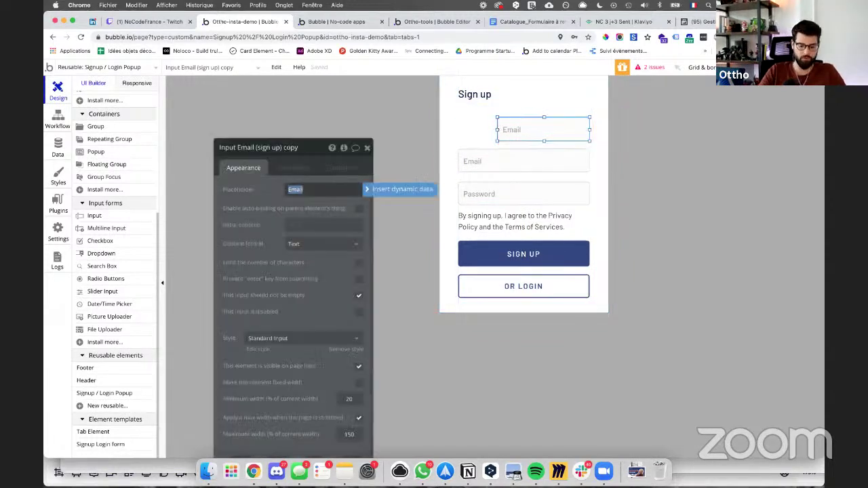
{"action": "type", "text": "Username"}
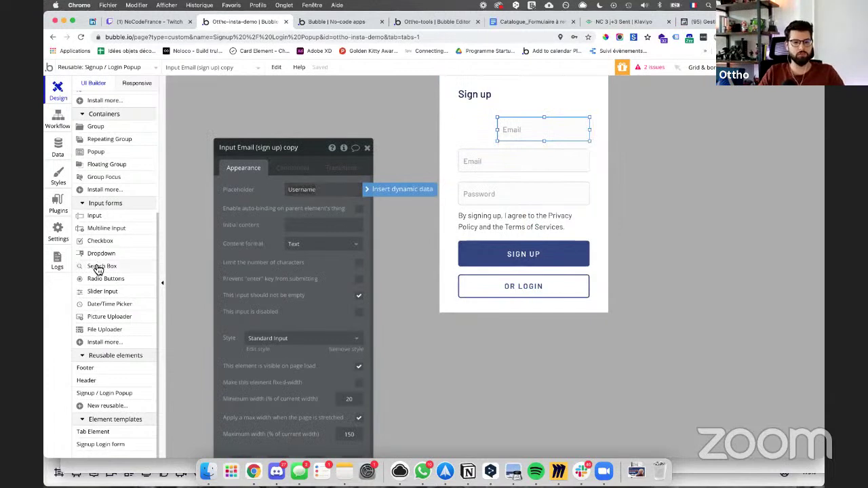
Step: Place a 55×55 picture uploader left of Username and open the SIGN UP button's workflow
{"action": "scroll", "coordinate": [98, 269], "scroll_direction": "down", "scroll_amount": 1}
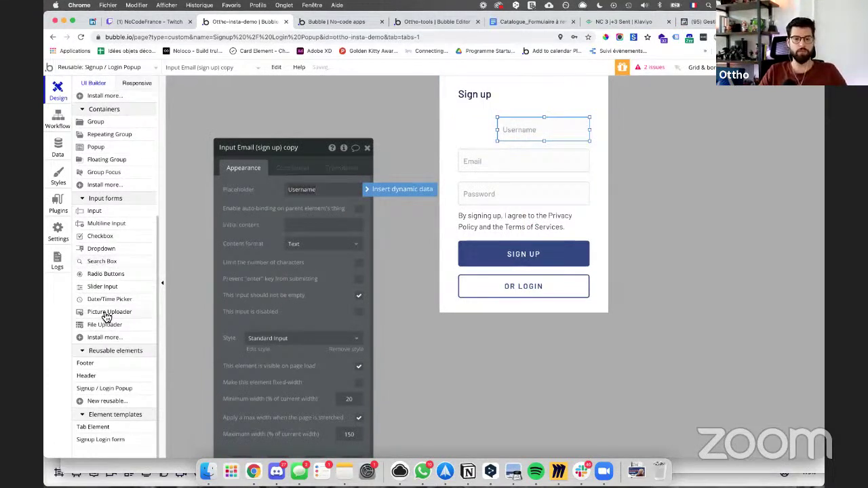
{"action": "left_click", "coordinate": [105, 314]}
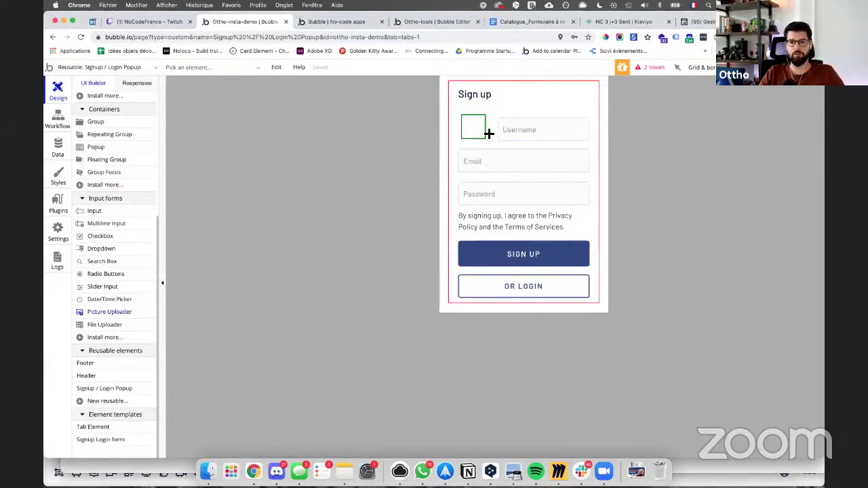
{"action": "left_click_drag", "start_coordinate": [490, 135], "coordinate": [475, 131]}
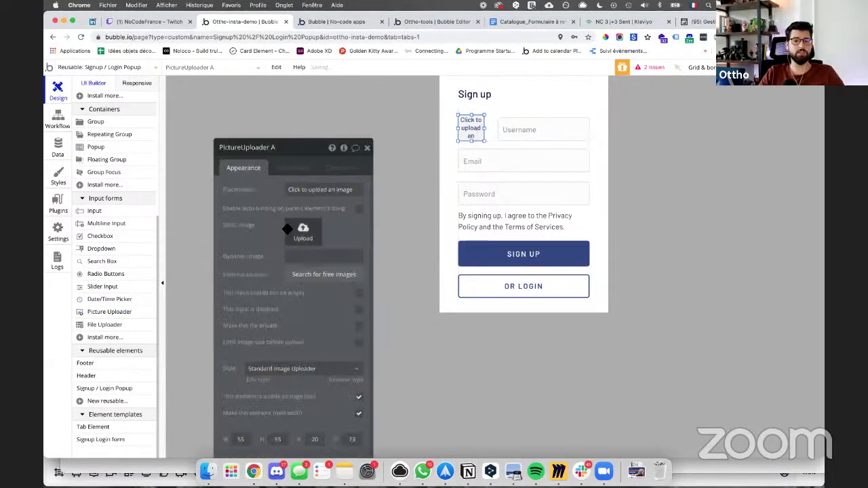
{"action": "left_click", "coordinate": [526, 255]}
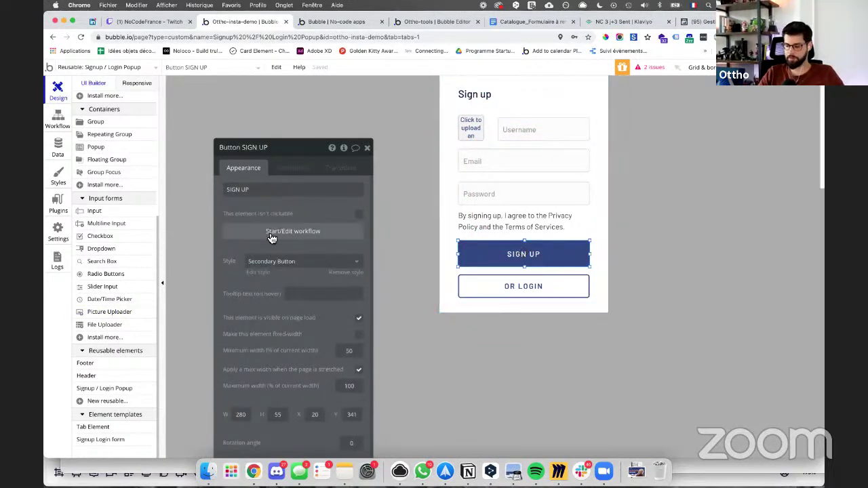
{"action": "left_click", "coordinate": [271, 238]}
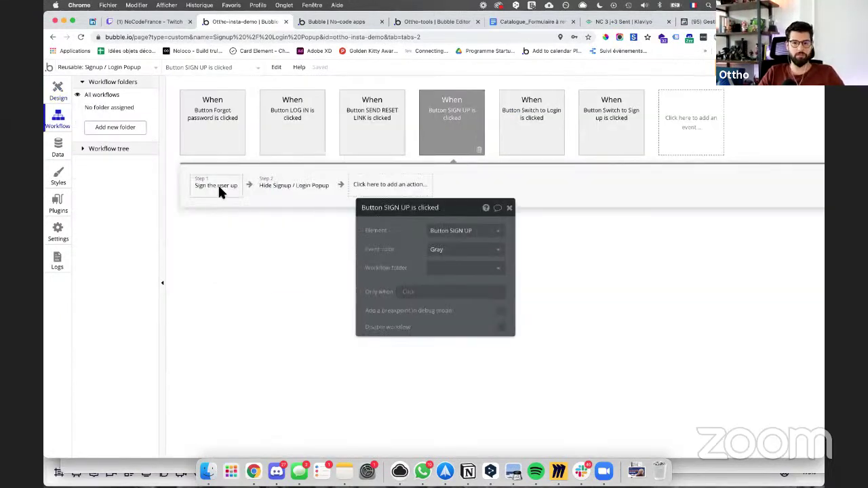
Step: In Sign the user up, drop password confirmation and create an image user field 'profil-picture'
{"action": "left_click", "coordinate": [217, 183]}
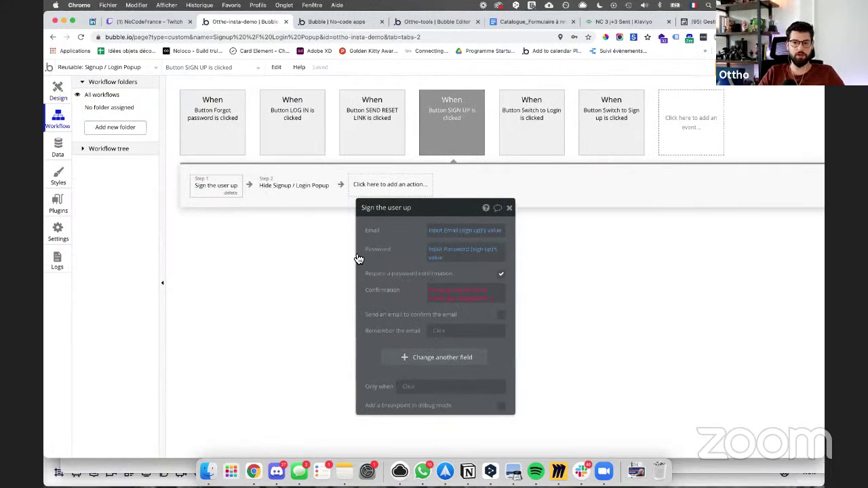
{"action": "left_click", "coordinate": [501, 275]}
{"action": "left_click", "coordinate": [434, 333]}
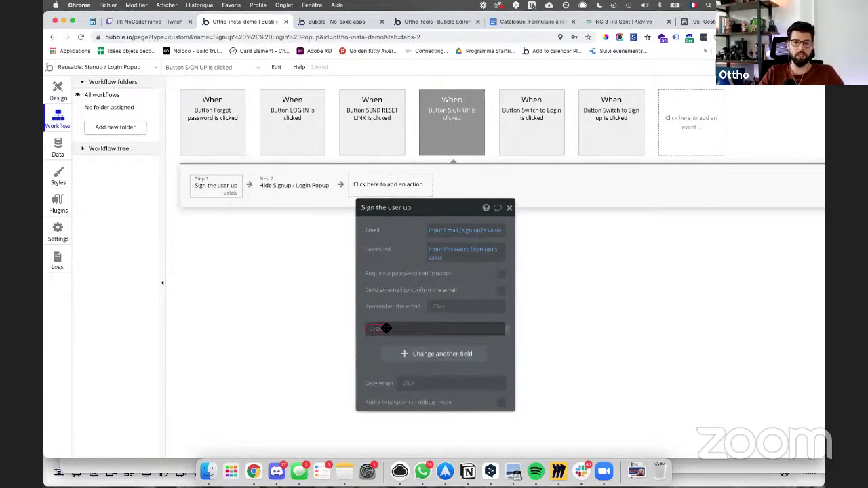
{"action": "left_click", "coordinate": [392, 341]}
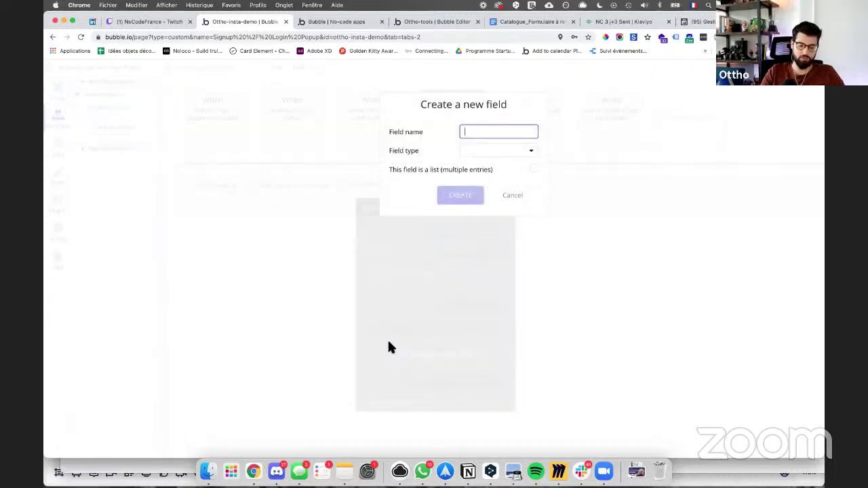
{"action": "left_click", "coordinate": [514, 153]}
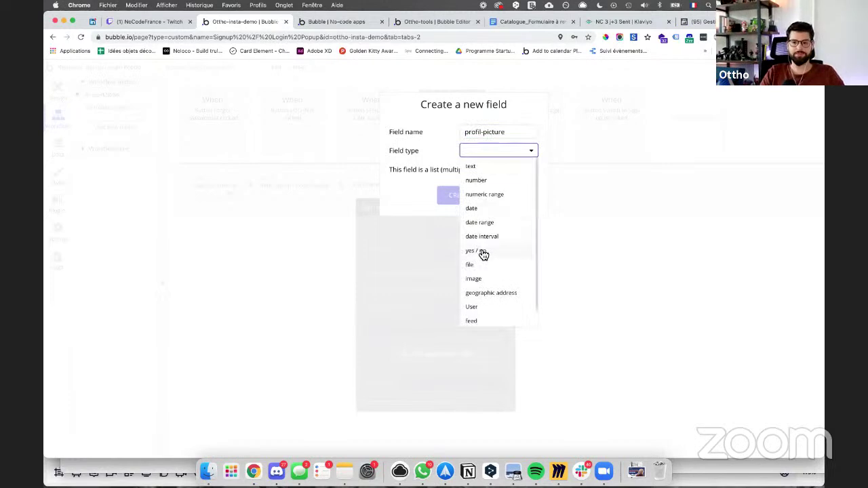
{"action": "left_click", "coordinate": [475, 280]}
{"action": "left_click", "coordinate": [467, 196]}
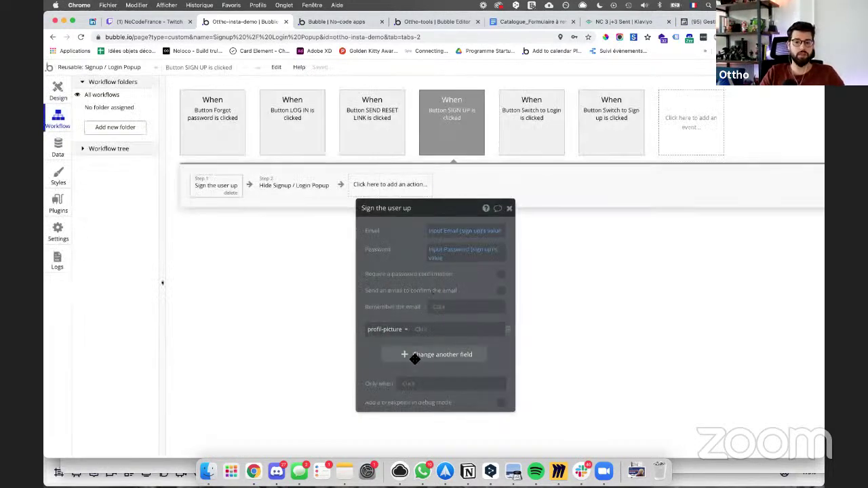
Step: Create a second user field 'username' of type text for the sign-up action
{"action": "left_click", "coordinate": [404, 356]}
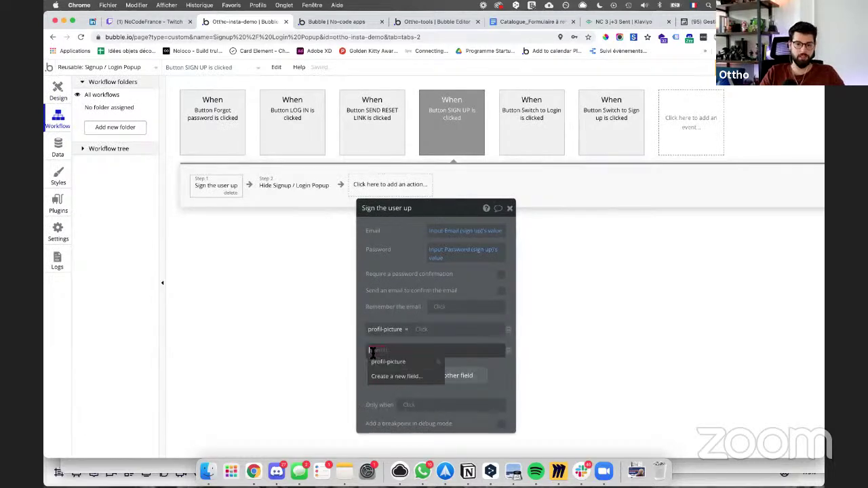
{"action": "left_click", "coordinate": [372, 353]}
{"action": "left_click", "coordinate": [389, 377]}
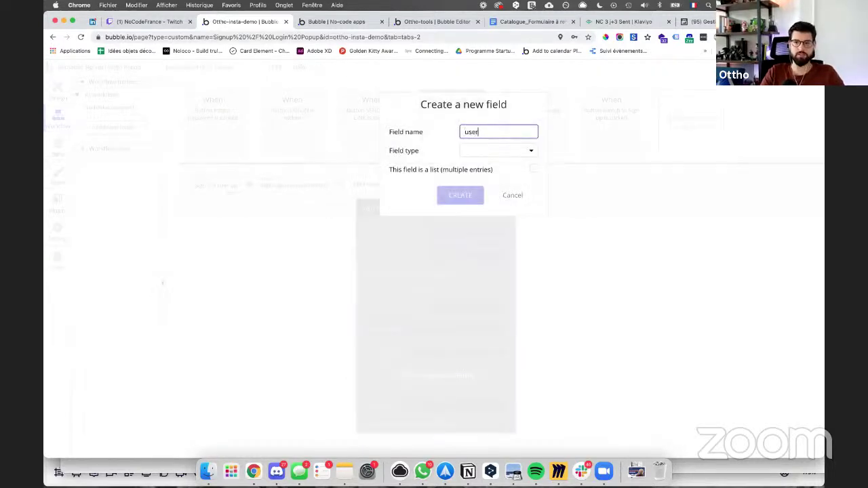
{"action": "left_click", "coordinate": [498, 150]}
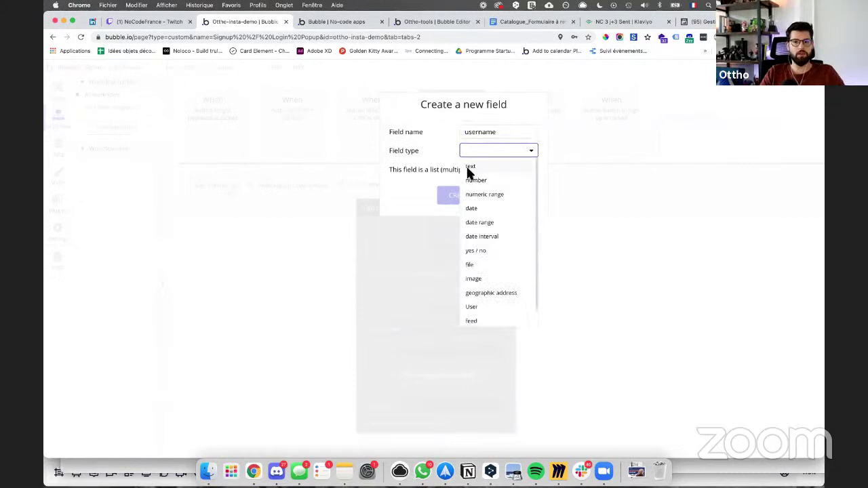
{"action": "left_click", "coordinate": [469, 176]}
{"action": "left_click", "coordinate": [453, 202]}
Step: Set username to Input Email (sign up) copy's value and profil-picture to PictureUploader A's value
{"action": "left_click", "coordinate": [424, 351]}
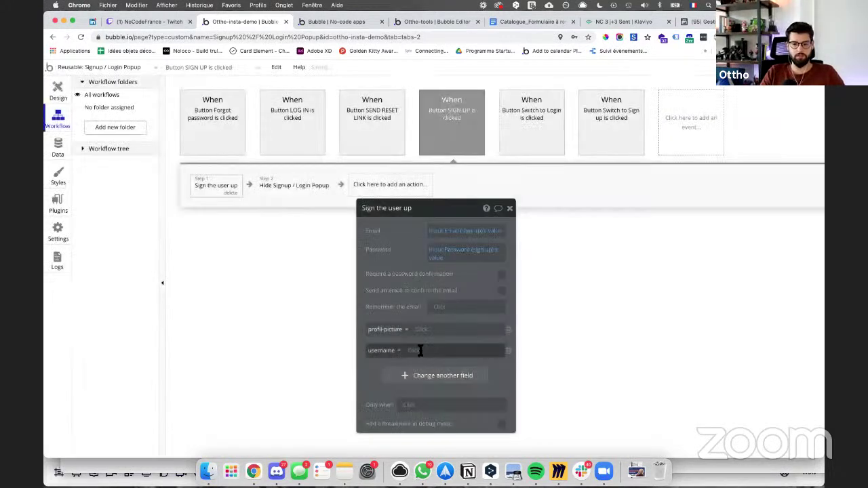
{"action": "type", "text": "ib"}
{"action": "type", "text": "pu"}
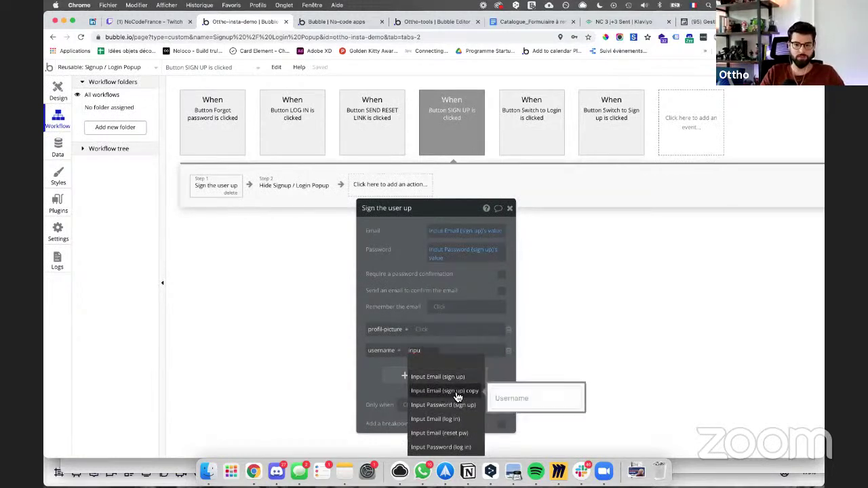
{"action": "left_click", "coordinate": [468, 396]}
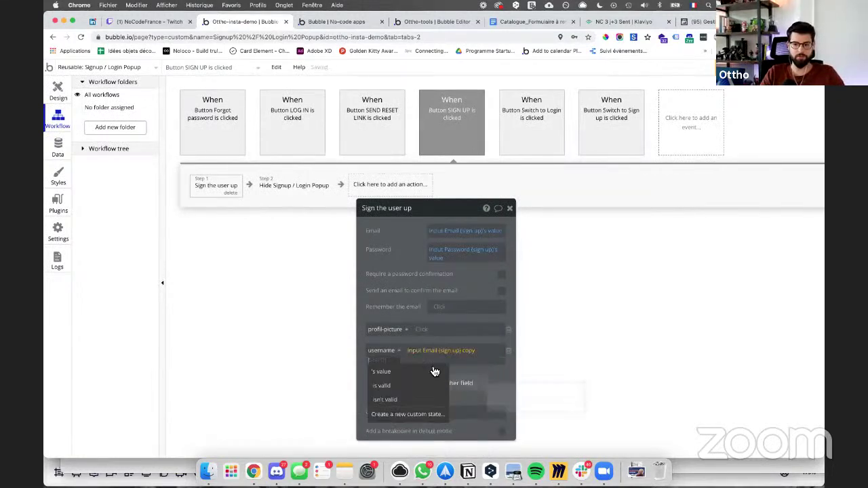
{"action": "left_click", "coordinate": [397, 372]}
{"action": "left_click", "coordinate": [423, 330]}
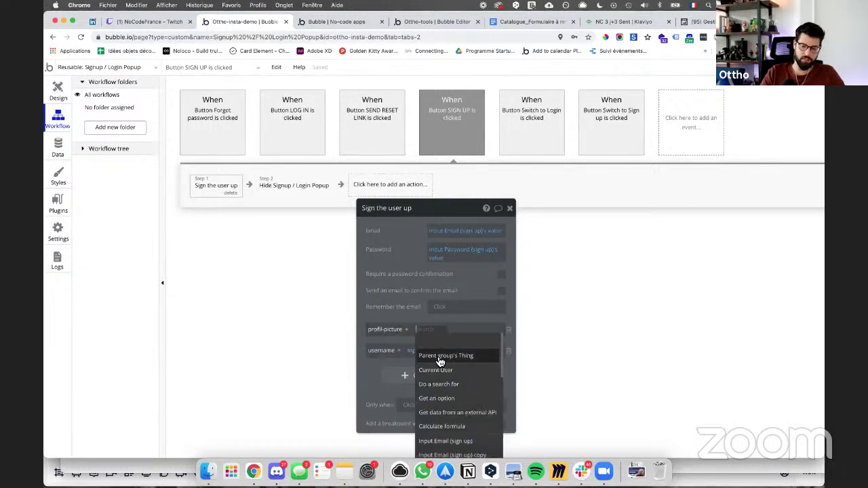
{"action": "type", "text": "pic"}
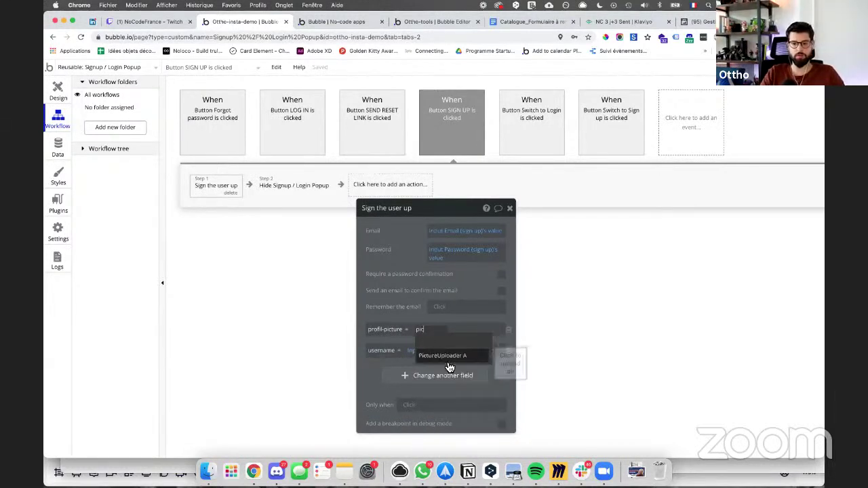
{"action": "left_click", "coordinate": [449, 356]}
{"action": "left_click", "coordinate": [489, 341]}
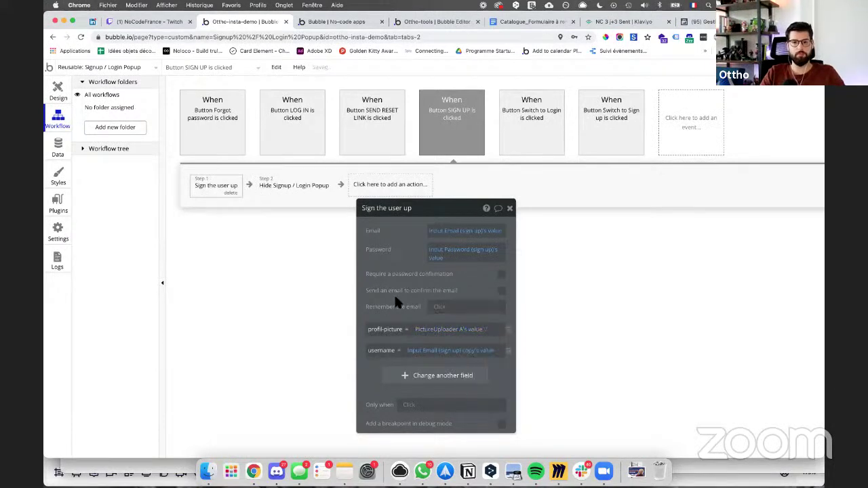
Step: Leave the sign-up popup design and switch to the index page
{"action": "left_click", "coordinate": [67, 95]}
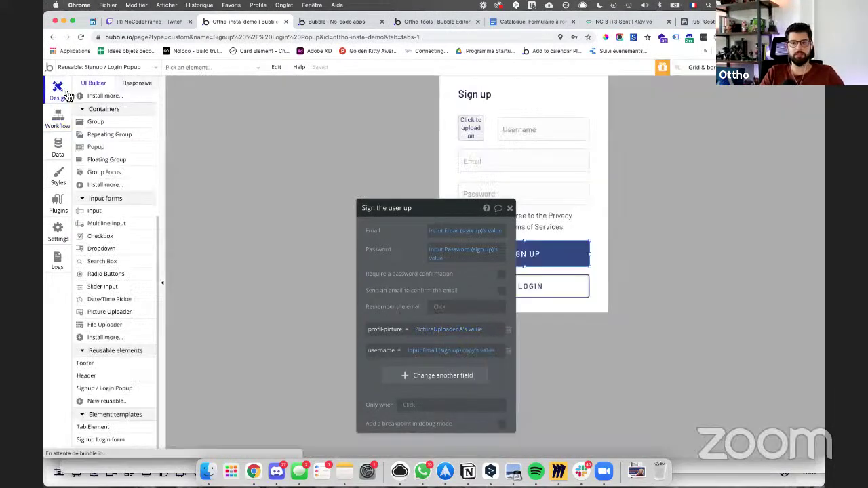
{"action": "left_click", "coordinate": [83, 68]}
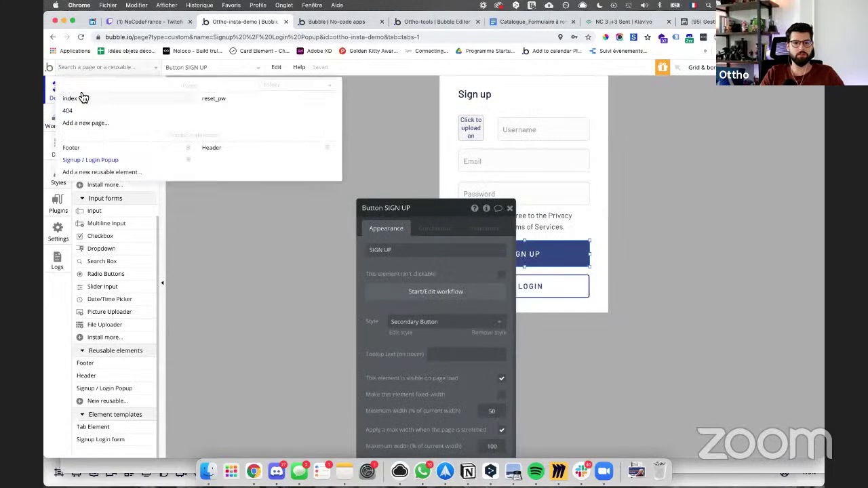
{"action": "left_click", "coordinate": [84, 95]}
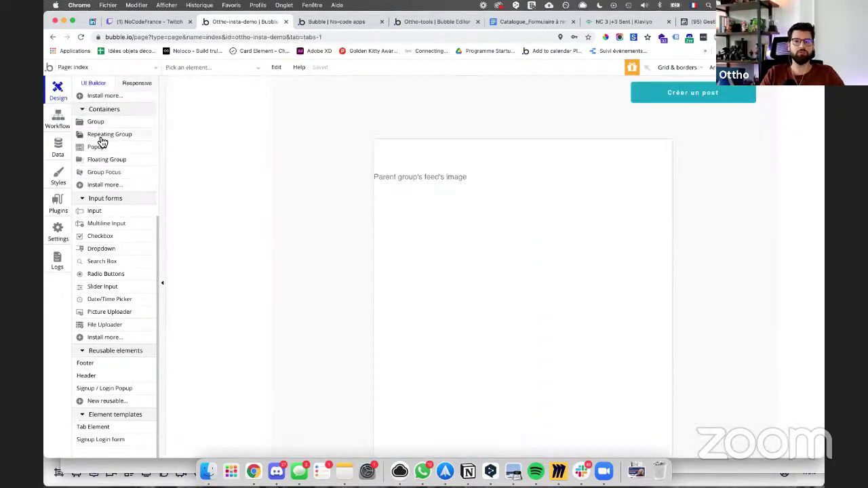
Step: Resize Créer un post to width 187, move it left to x 673, and open its click workflow
{"action": "double_click", "coordinate": [690, 92]}
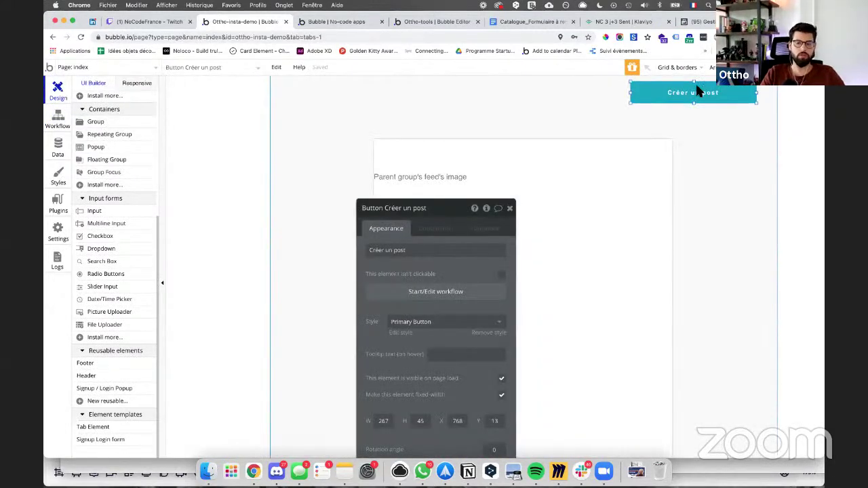
{"action": "left_click_drag", "start_coordinate": [441, 214], "coordinate": [490, 118]}
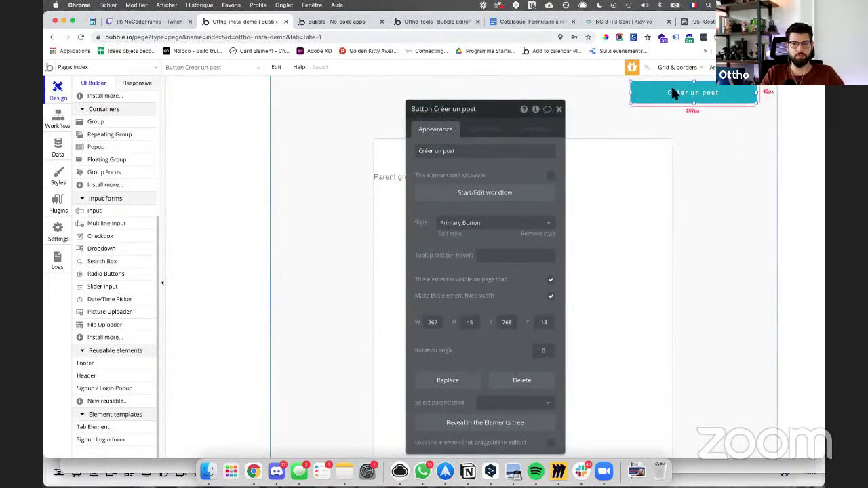
{"action": "key", "text": "Escape"}
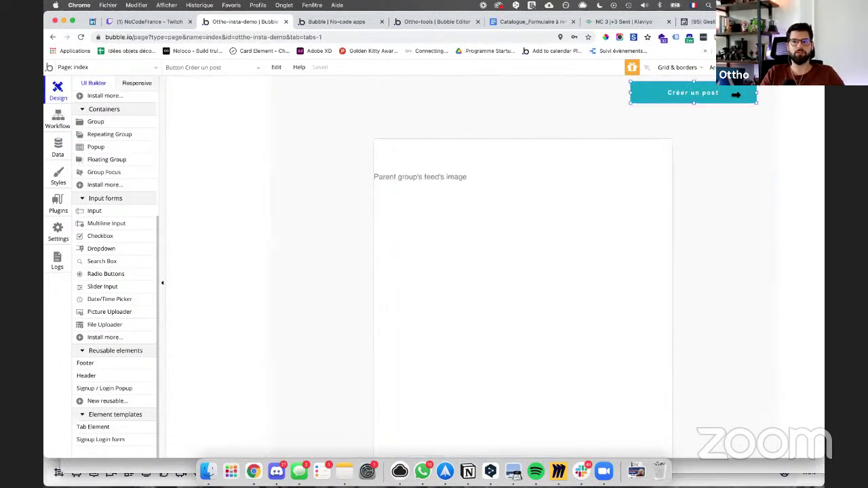
{"action": "double_click", "coordinate": [711, 93]}
{"action": "key", "text": "Escape"}
{"action": "double_click", "coordinate": [648, 97]}
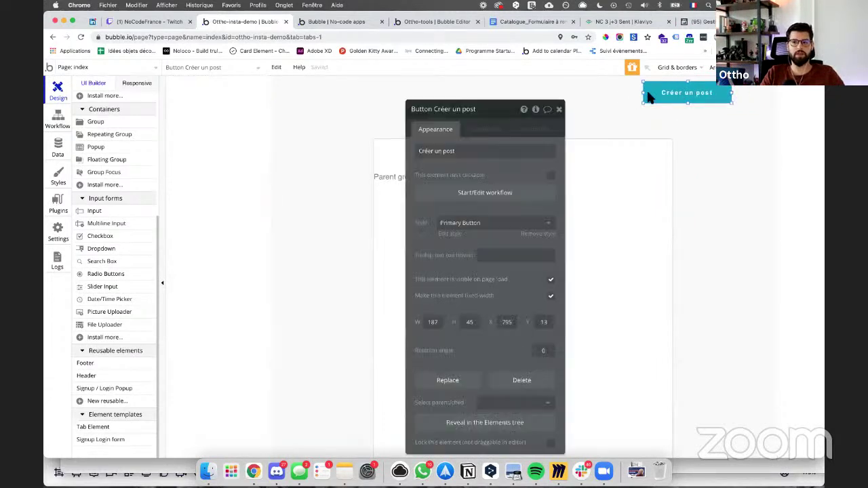
{"action": "left_click_drag", "start_coordinate": [649, 97], "coordinate": [591, 95]}
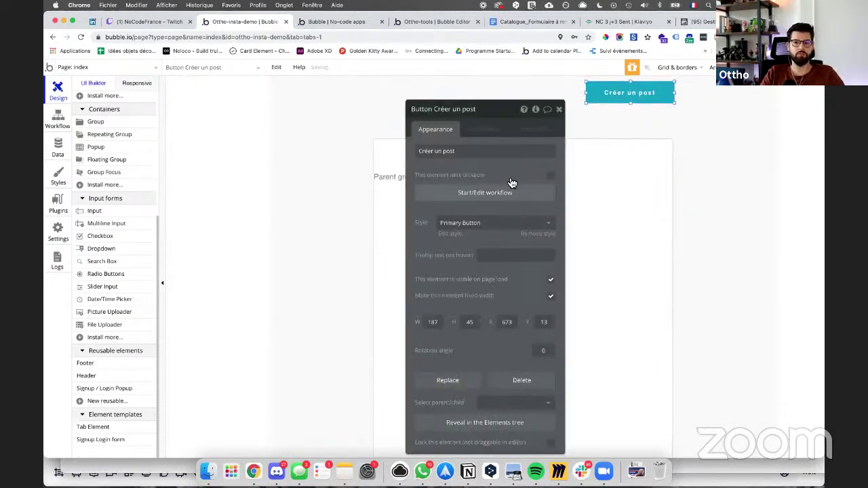
{"action": "left_click", "coordinate": [511, 190]}
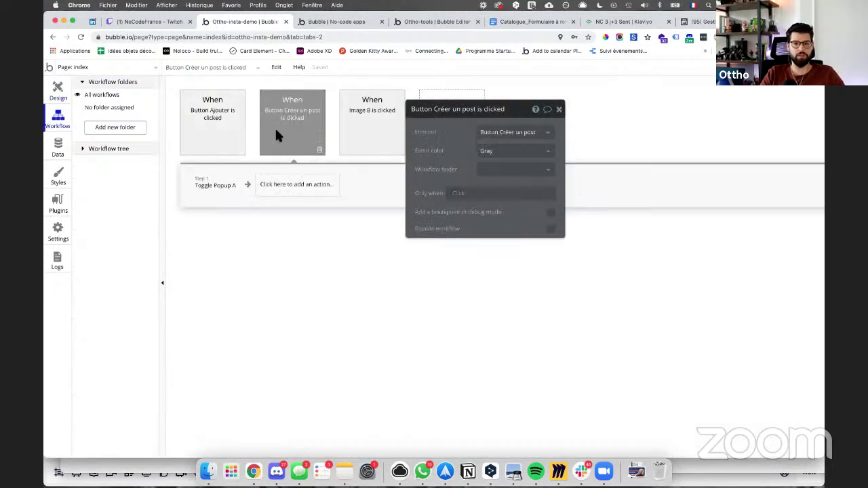
Step: Add the condition 'Only when Current User is logged in' to the Créer un post workflow
{"action": "left_click", "coordinate": [457, 193]}
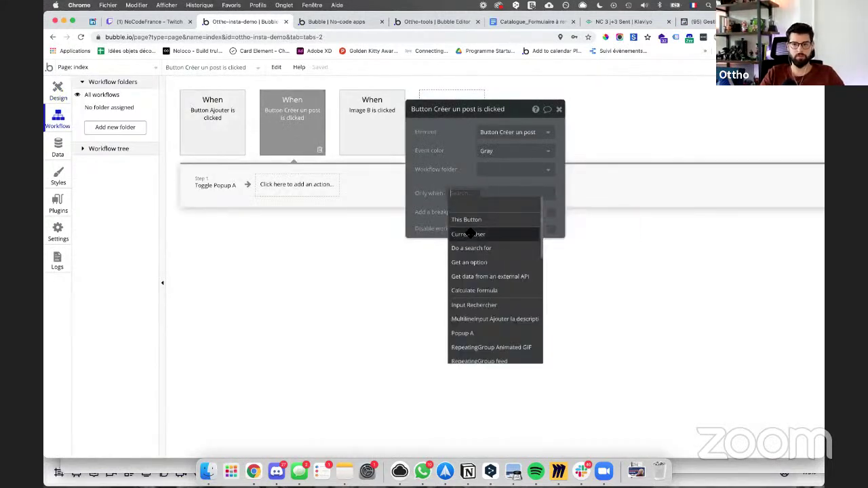
{"action": "left_click", "coordinate": [470, 234]}
{"action": "type", "text": "is logged in"}
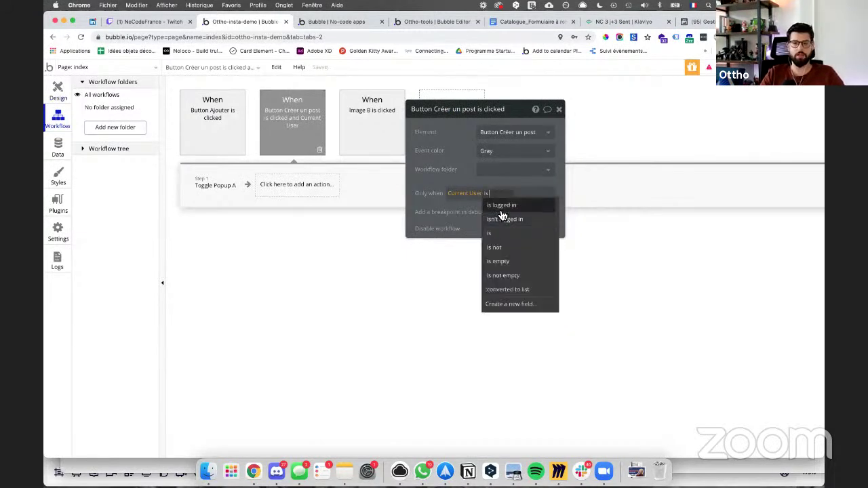
{"action": "left_click", "coordinate": [501, 206]}
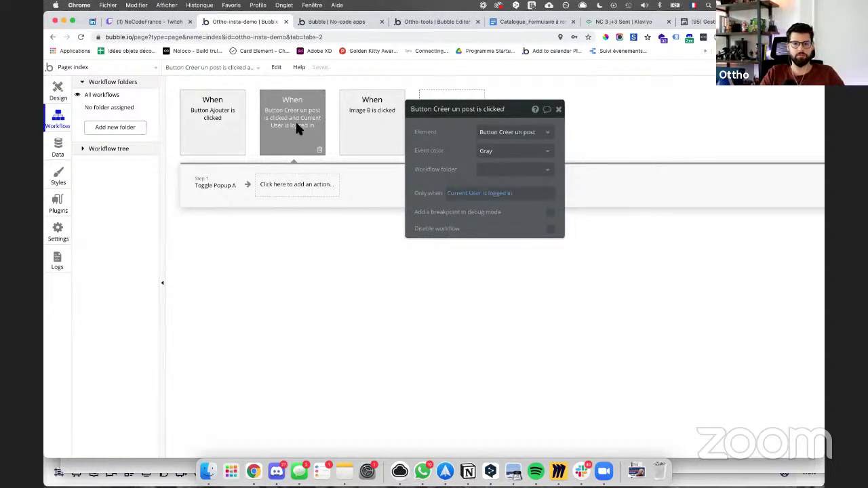
Step: Duplicate the workflow and change the copy's condition to Current User isn't logged in
{"action": "right_click", "coordinate": [296, 123]}
{"action": "left_click", "coordinate": [319, 175]}
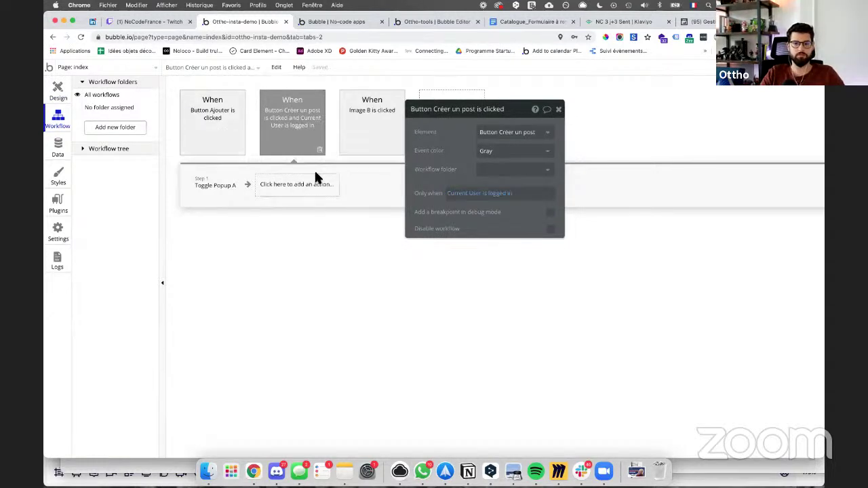
{"action": "right_click", "coordinate": [314, 169]}
{"action": "left_click", "coordinate": [332, 219]}
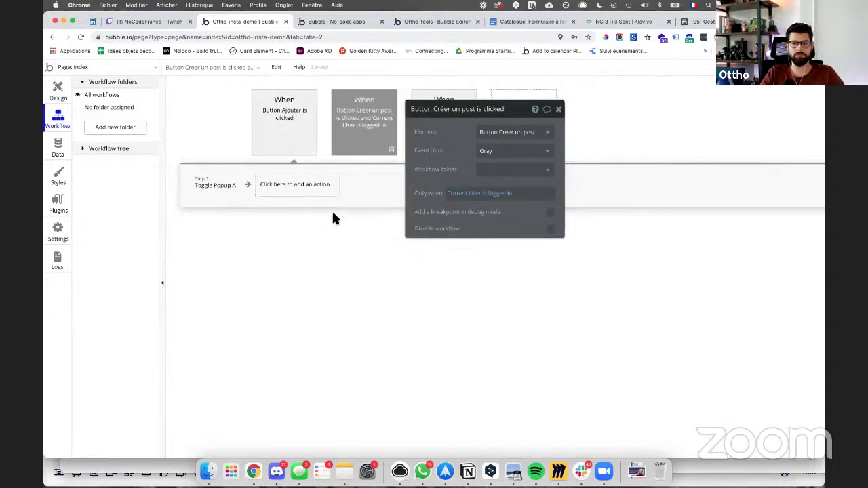
{"action": "left_click", "coordinate": [507, 190]}
{"action": "type", "text": "is"}
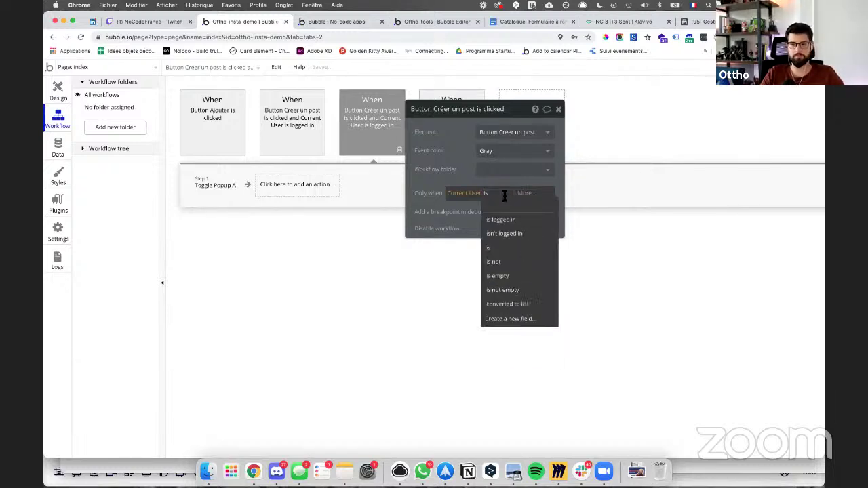
{"action": "left_click", "coordinate": [499, 234]}
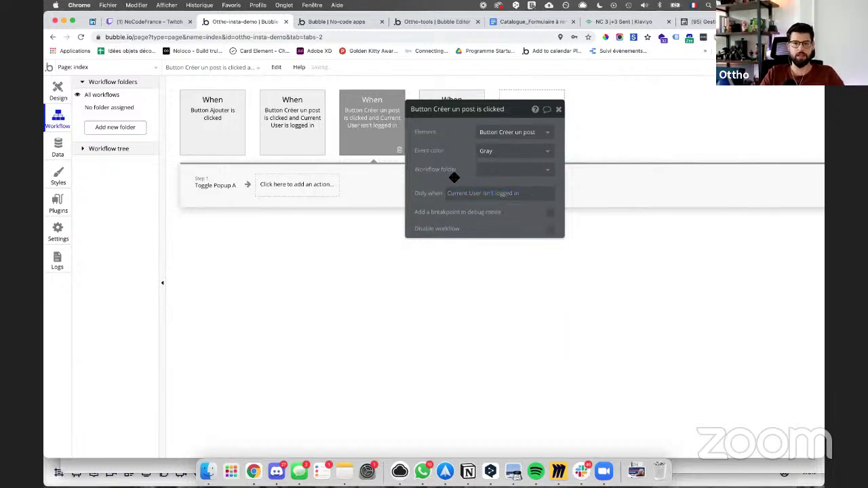
{"action": "left_click", "coordinate": [59, 93]}
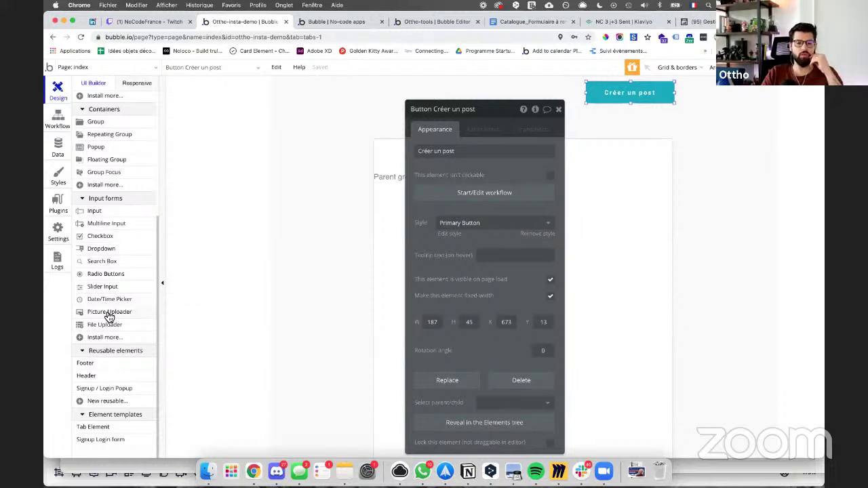
Step: Add an alert reading 'Veuillez vous connecter' to the index page, positioned at the top
{"action": "scroll", "coordinate": [108, 312], "scroll_direction": "down", "scroll_amount": 1}
{"action": "scroll", "coordinate": [109, 317], "scroll_direction": "up", "scroll_amount": 5}
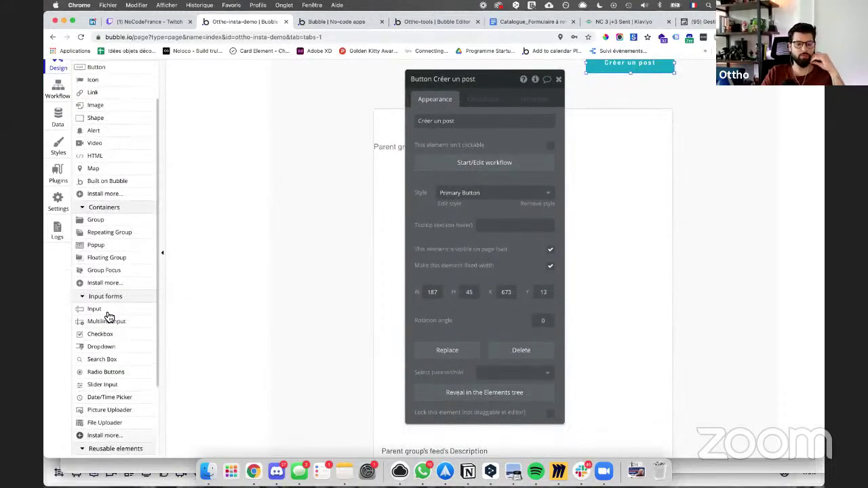
{"action": "scroll", "coordinate": [110, 319], "scroll_direction": "down", "scroll_amount": 3}
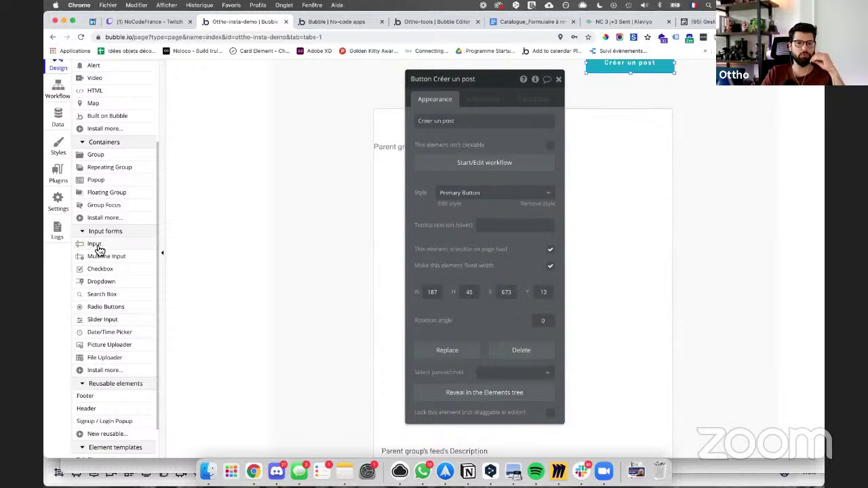
{"action": "scroll", "coordinate": [100, 248], "scroll_direction": "up", "scroll_amount": 2}
{"action": "left_click", "coordinate": [106, 134]}
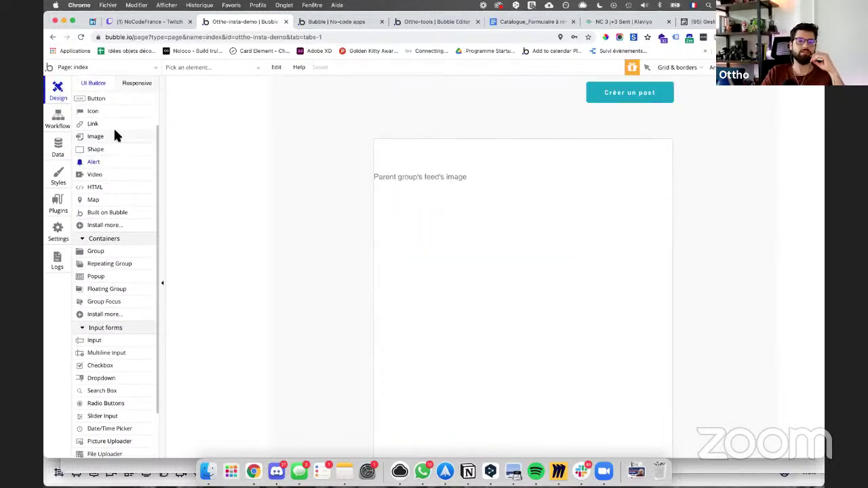
{"action": "left_click", "coordinate": [328, 138]}
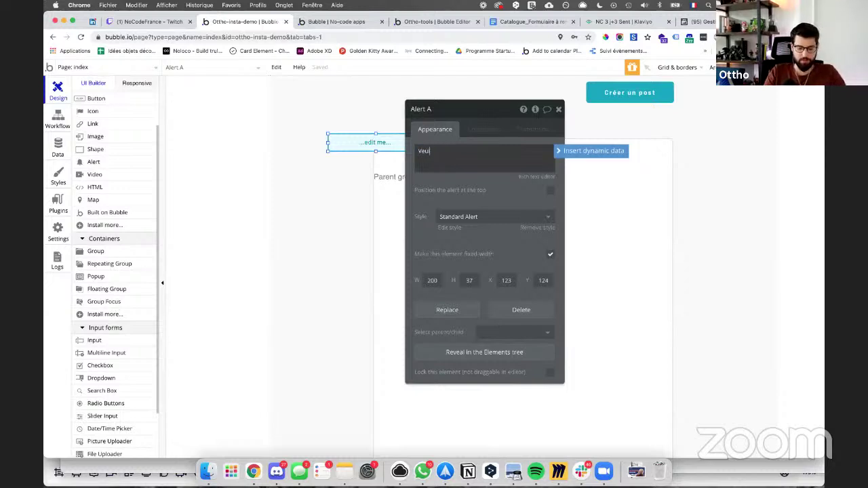
{"action": "type", "text": "Veuillez vous connecter"}
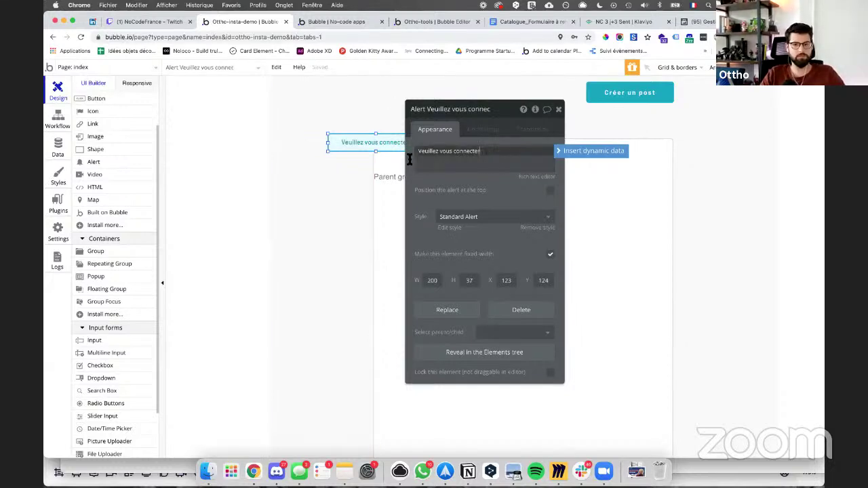
{"action": "left_click", "coordinate": [550, 192]}
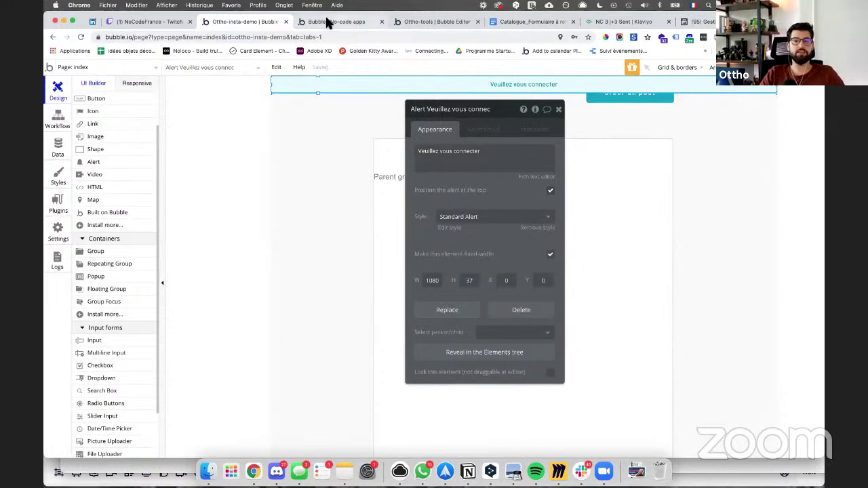
{"action": "left_click", "coordinate": [58, 120]}
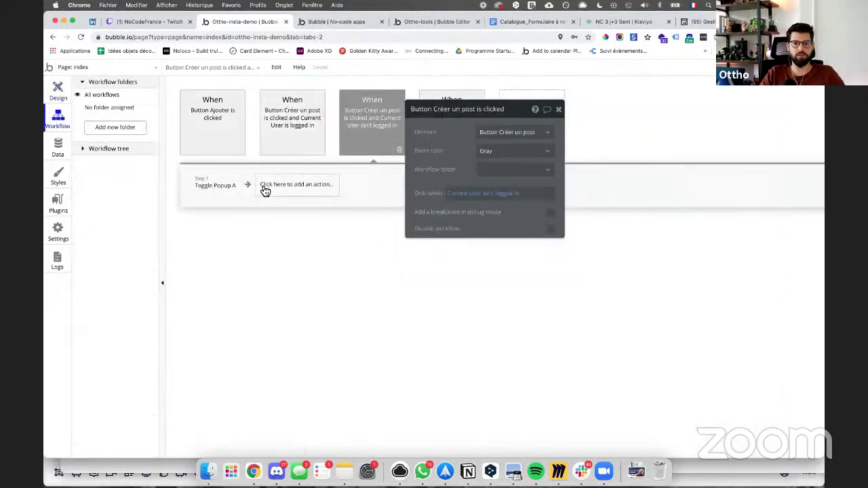
Step: Replace the logged-out workflow's Toggle Popup A step with a Show message action for the alert
{"action": "left_click", "coordinate": [229, 193]}
{"action": "key", "text": "Delete"}
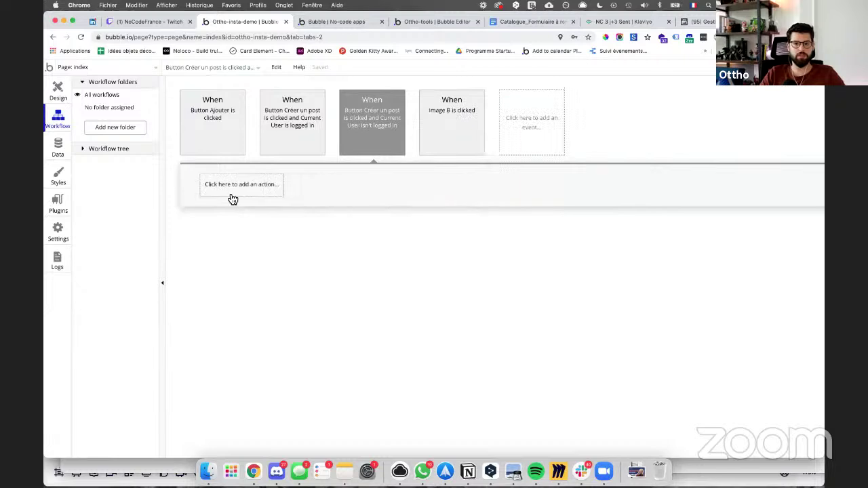
{"action": "left_click", "coordinate": [231, 193]}
{"action": "type", "text": "al"}
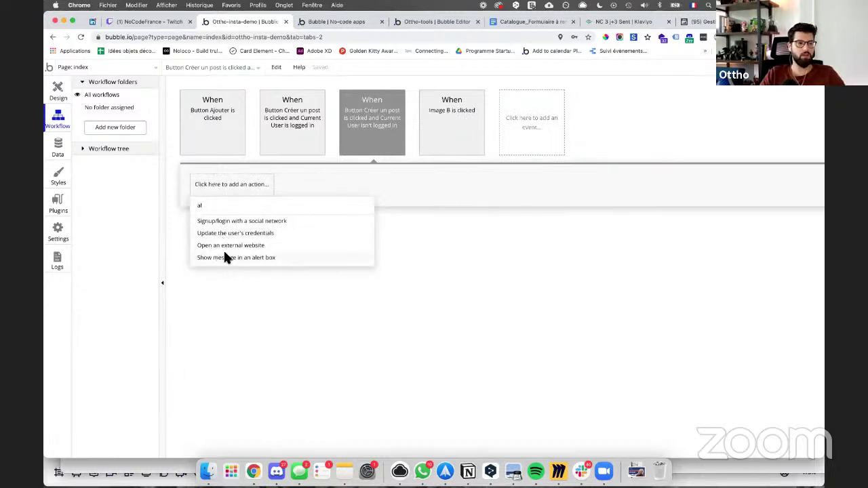
{"action": "left_click", "coordinate": [228, 257]}
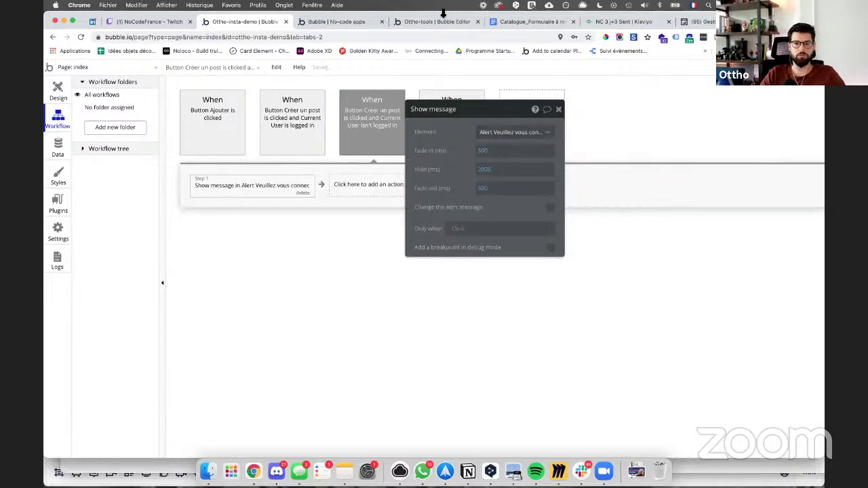
Step: Test Créer un post while logged out in the preview, then return to the editor
{"action": "left_click", "coordinate": [319, 21]}
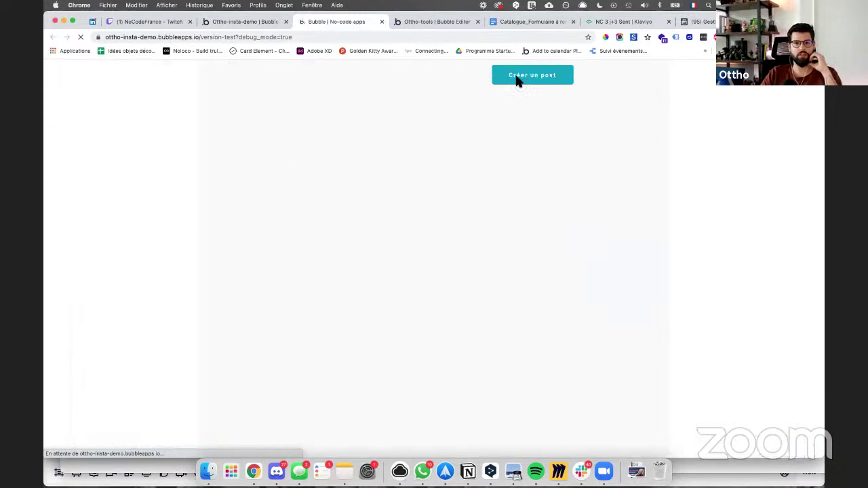
{"action": "left_click", "coordinate": [563, 77]}
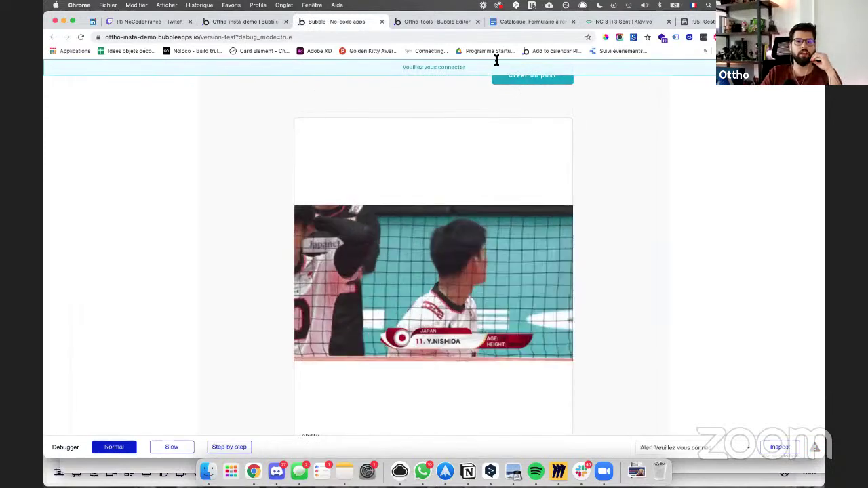
{"action": "left_click", "coordinate": [251, 22]}
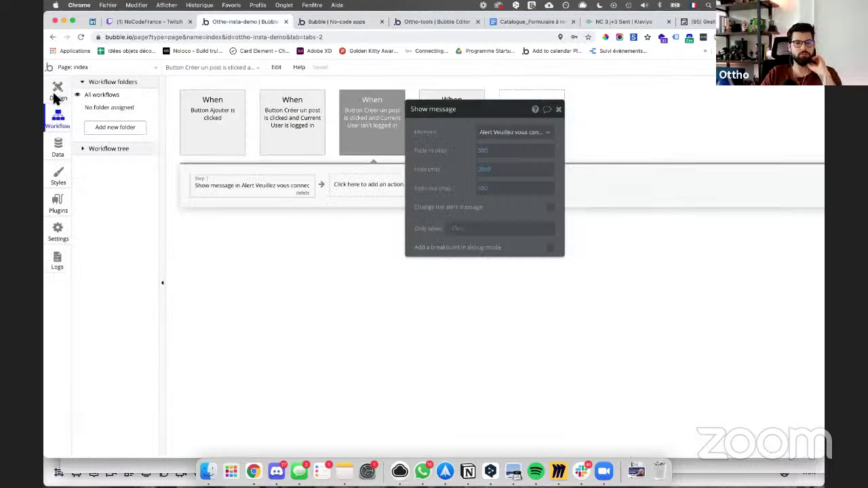
Step: Place the Signup / Login Popup reusable element onto the index page
{"action": "left_click", "coordinate": [57, 93]}
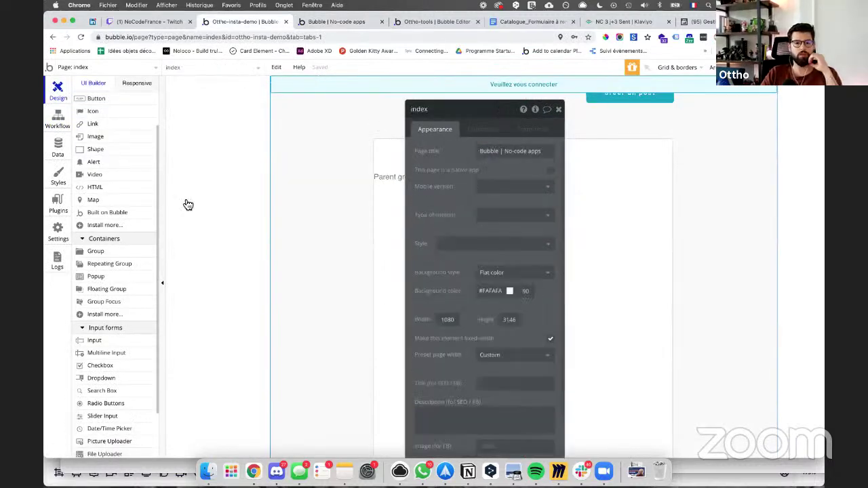
{"action": "scroll", "coordinate": [118, 349], "scroll_direction": "down", "scroll_amount": 2}
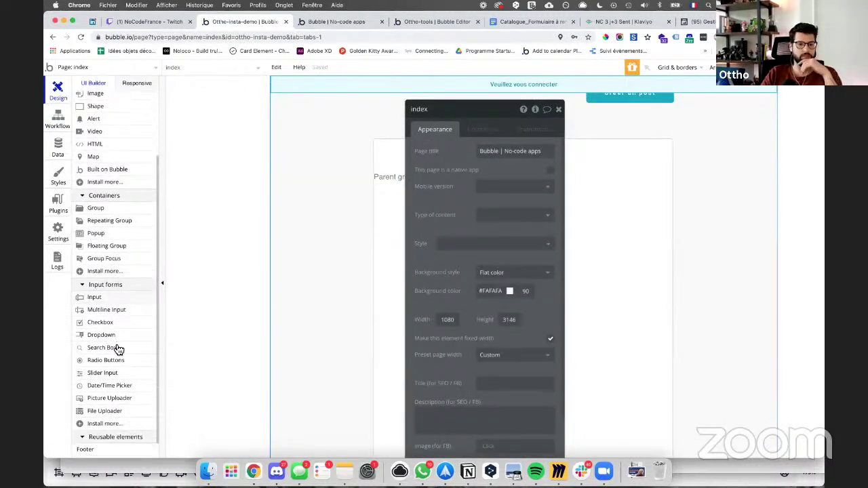
{"action": "scroll", "coordinate": [111, 271], "scroll_direction": "down", "scroll_amount": 4}
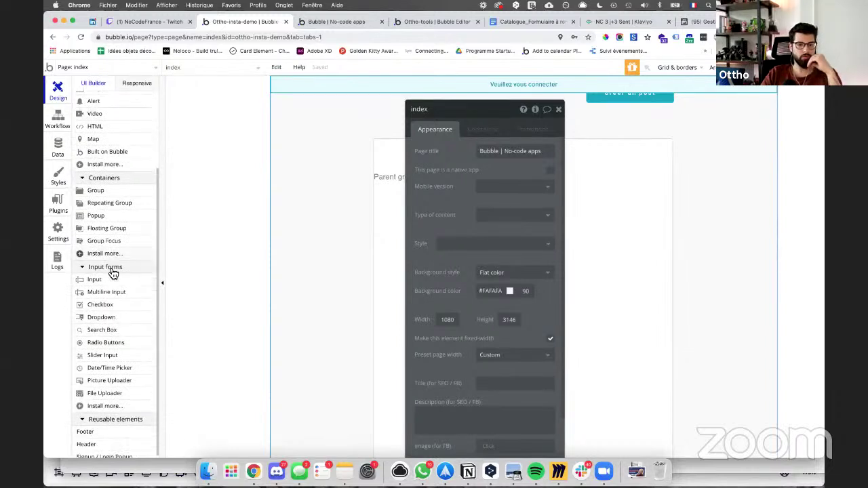
{"action": "left_click", "coordinate": [105, 390]}
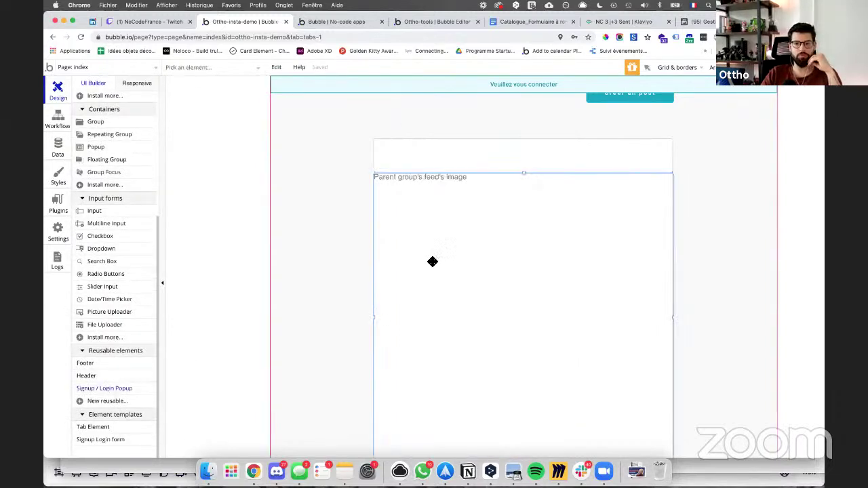
{"action": "left_click", "coordinate": [431, 260]}
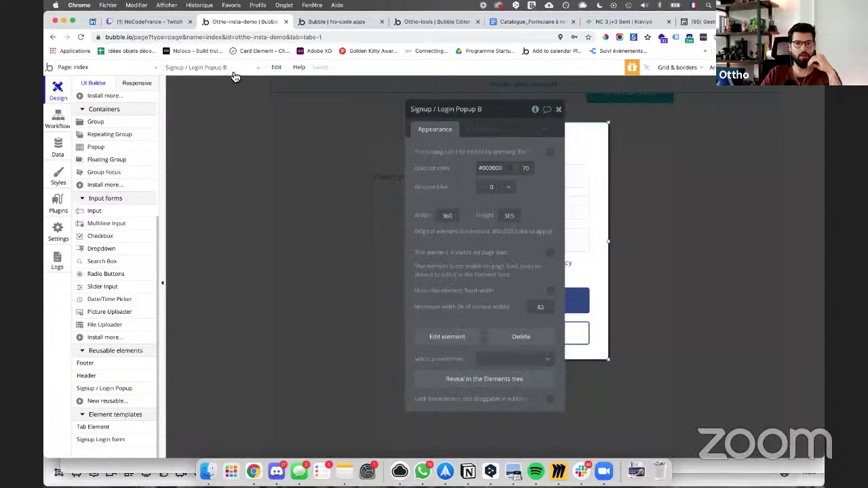
{"action": "left_click", "coordinate": [233, 73]}
{"action": "left_click", "coordinate": [234, 128]}
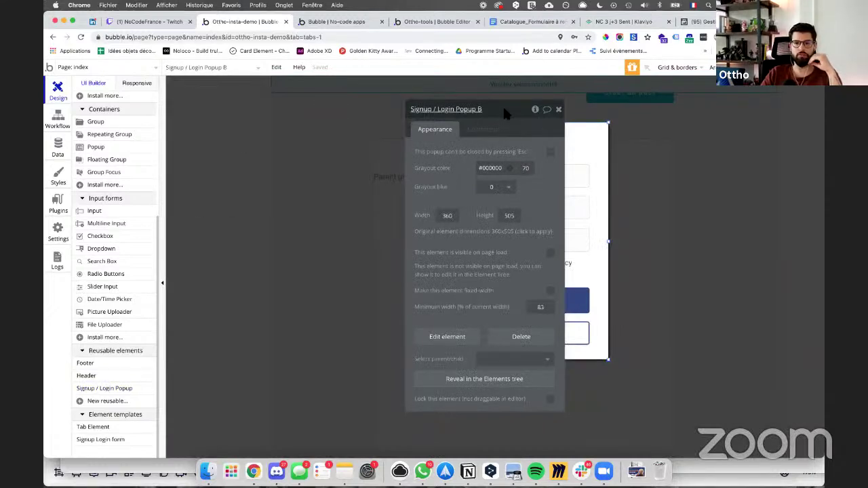
{"action": "left_click", "coordinate": [558, 110]}
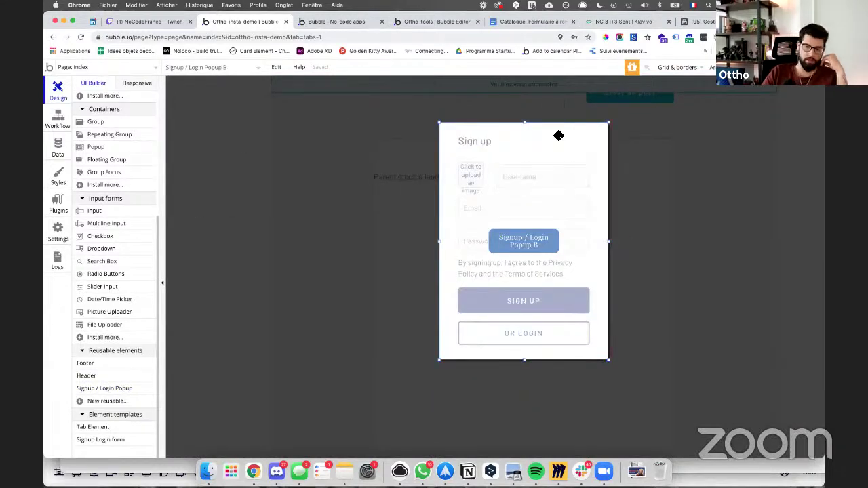
{"action": "left_click", "coordinate": [655, 96]}
Step: Add a Show Signup / Login Popup A step after the alert in the logged-out workflow
{"action": "left_click", "coordinate": [648, 99]}
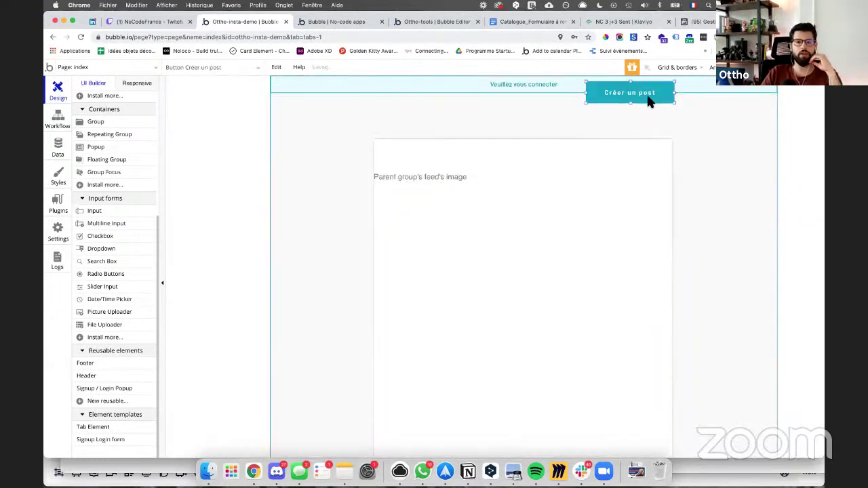
{"action": "left_click", "coordinate": [63, 118]}
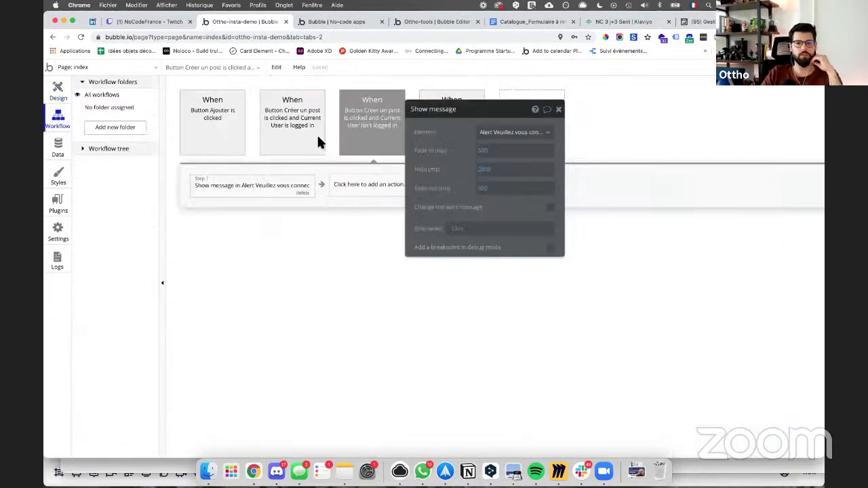
{"action": "left_click", "coordinate": [352, 187]}
{"action": "mouse_move", "coordinate": [376, 319]}
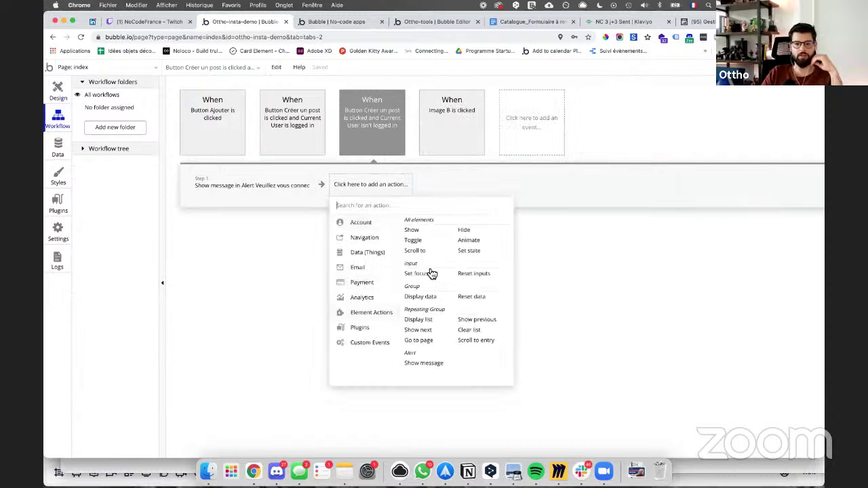
{"action": "left_click", "coordinate": [411, 230]}
{"action": "left_click", "coordinate": [476, 133]}
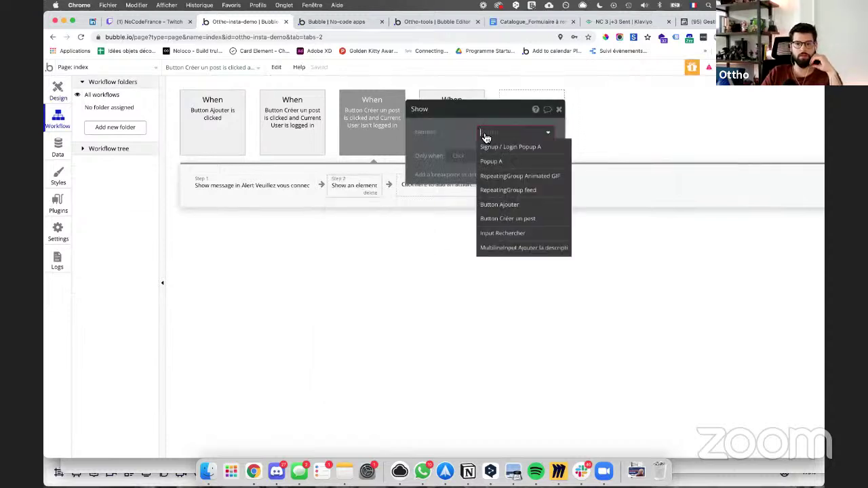
{"action": "left_click", "coordinate": [494, 145]}
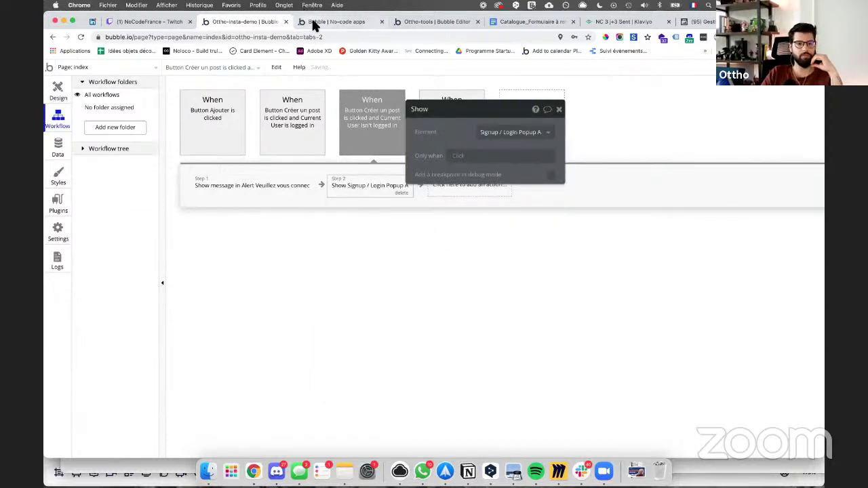
Step: Reload the app preview page
{"action": "left_click", "coordinate": [310, 23]}
{"action": "left_click", "coordinate": [303, 36]}
{"action": "key", "text": "Return"}
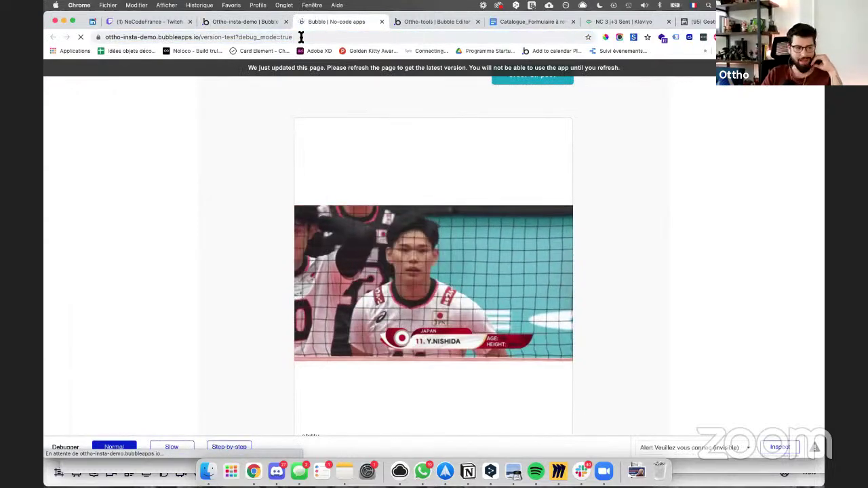
Step: Open the sign-up popup via Créer un post and upload the 'visage' photo from Récents
{"action": "left_click", "coordinate": [526, 78]}
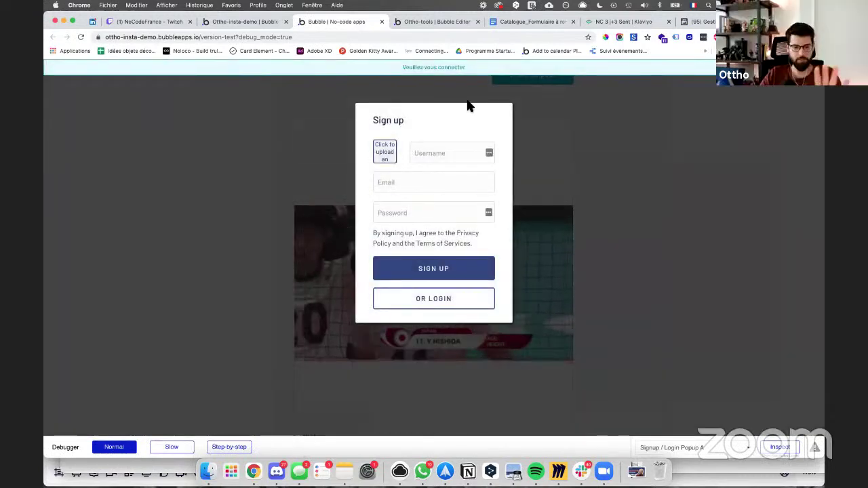
{"action": "left_click", "coordinate": [392, 155]}
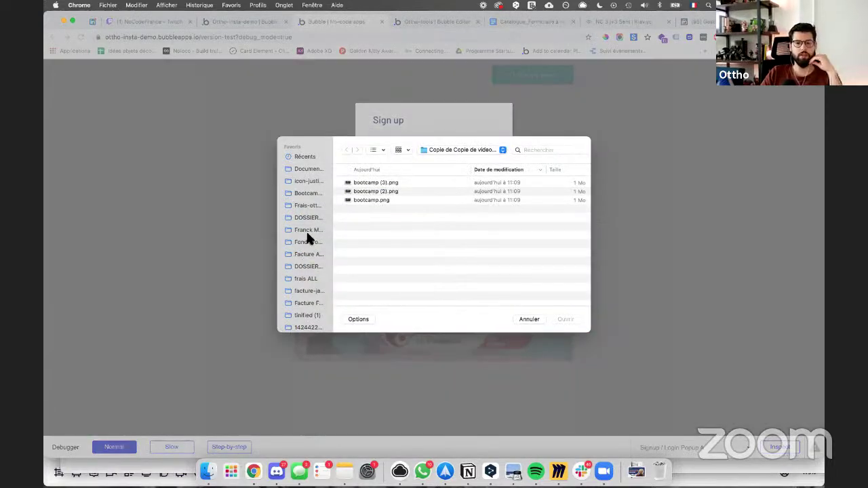
{"action": "left_click", "coordinate": [502, 150]}
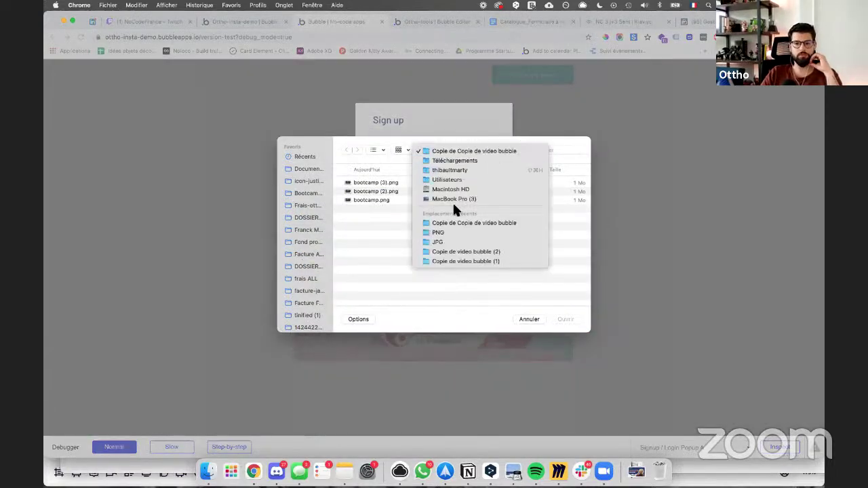
{"action": "left_click", "coordinate": [297, 199]}
{"action": "left_click", "coordinate": [304, 157]}
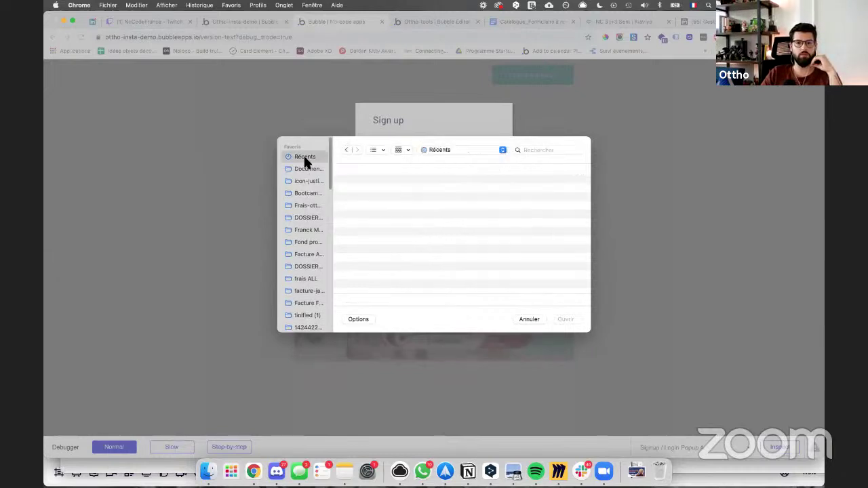
{"action": "left_click", "coordinate": [532, 150]}
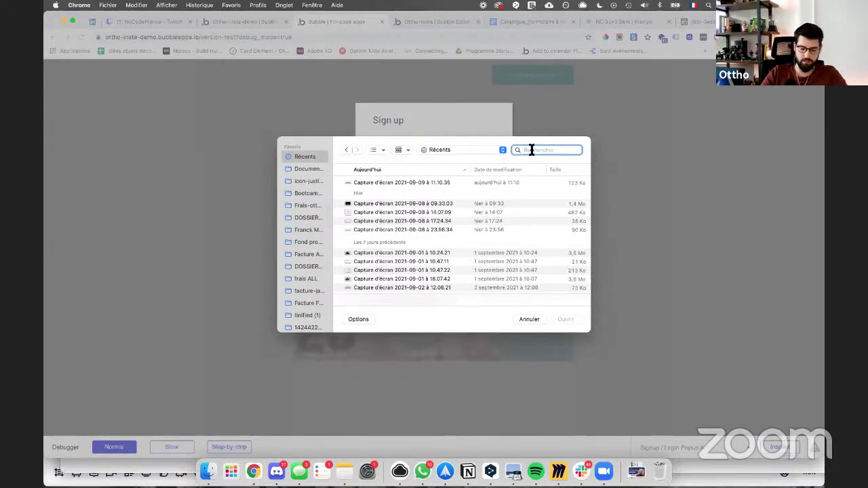
{"action": "type", "text": "visage"}
{"action": "left_click", "coordinate": [358, 214]}
{"action": "key", "text": "Return"}
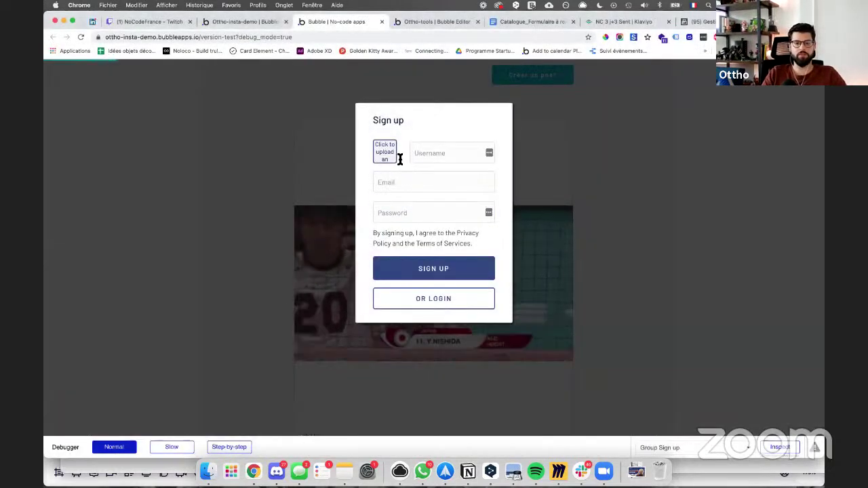
Step: Sign up a test account with a username, e-mail and password, dismissing Chrome's password prompts
{"action": "left_click", "coordinate": [418, 152]}
{"action": "type", "text": "Thibault"}
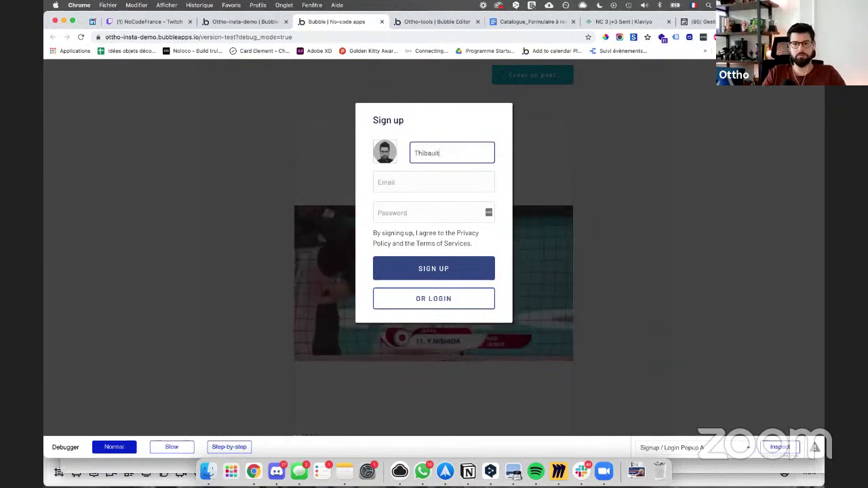
{"action": "key", "text": "Tab"}
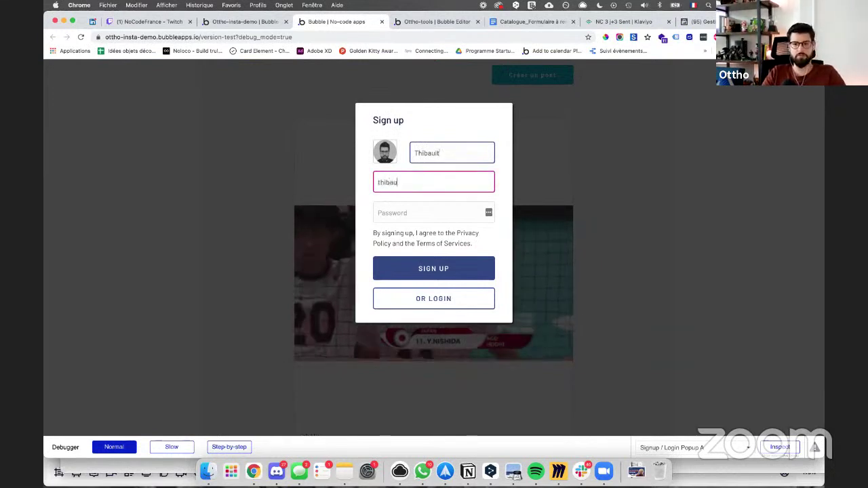
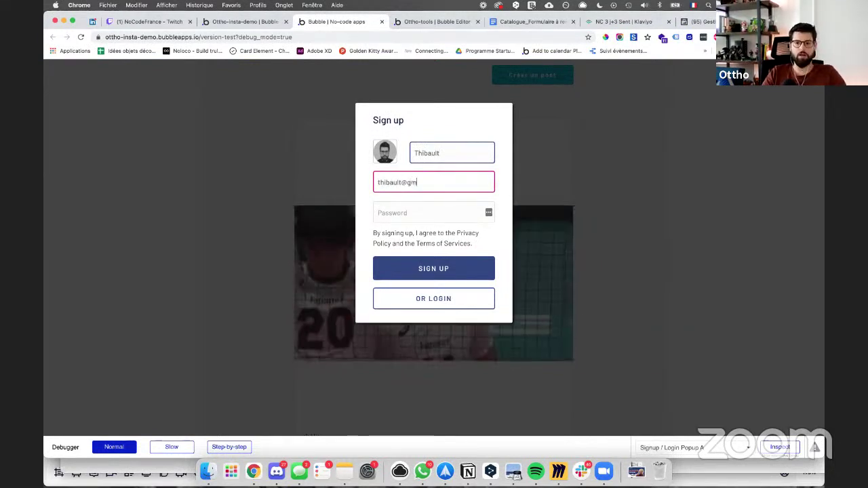
{"action": "key", "text": "Tab"}
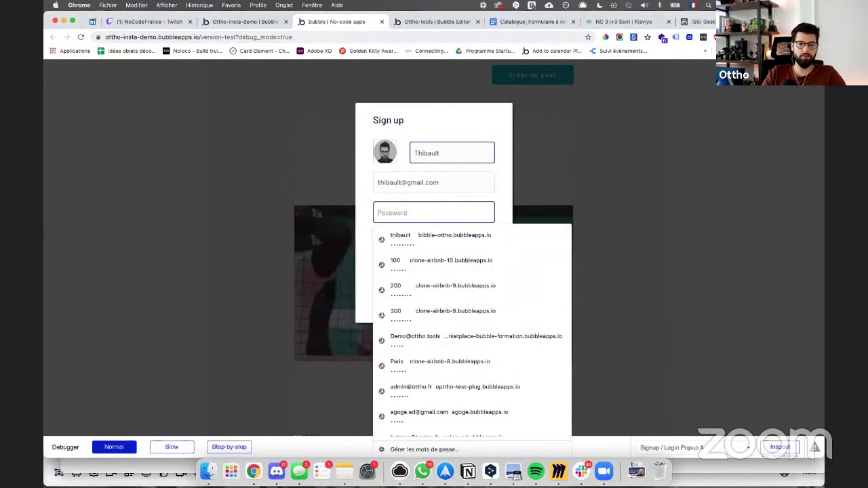
{"action": "type", "text": "••••••"}
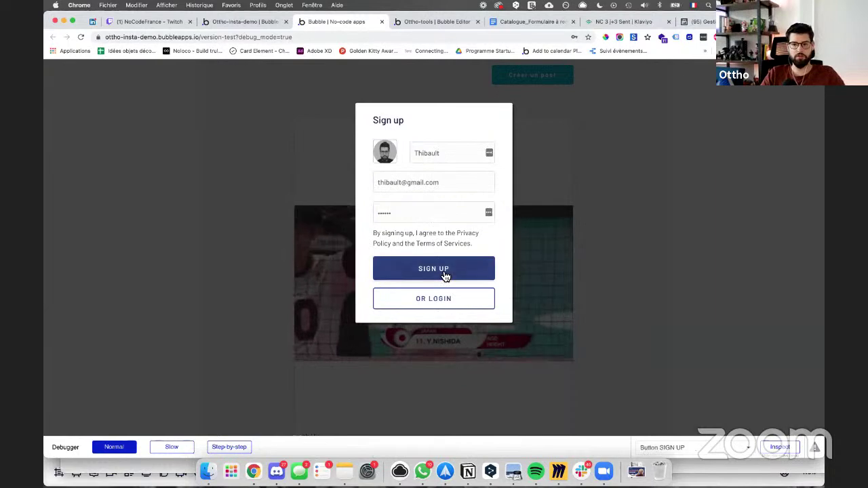
{"action": "left_click", "coordinate": [443, 275]}
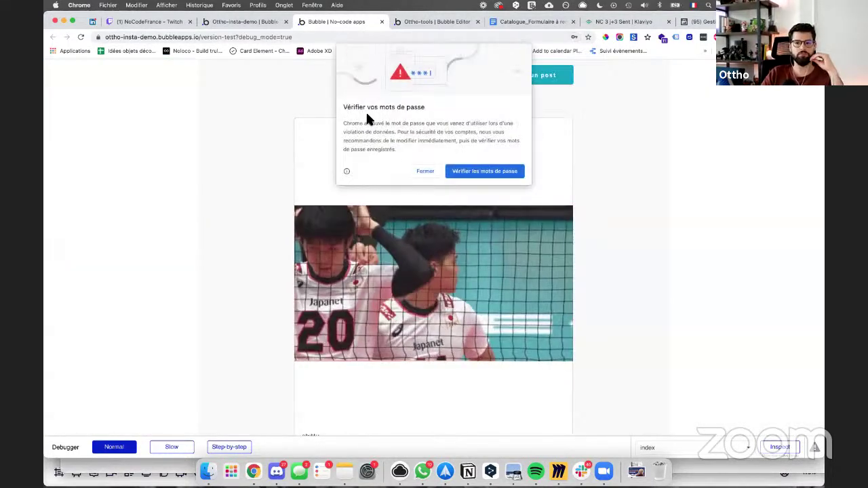
{"action": "left_click", "coordinate": [423, 169]}
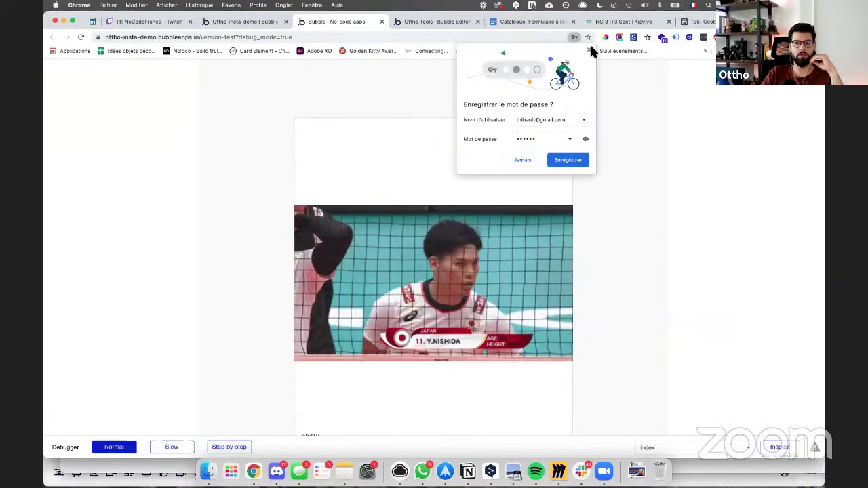
{"action": "left_click", "coordinate": [588, 49]}
Step: Confirm Créer un post opens the post form, close it, and return to the editor's Design view
{"action": "left_click", "coordinate": [561, 74]}
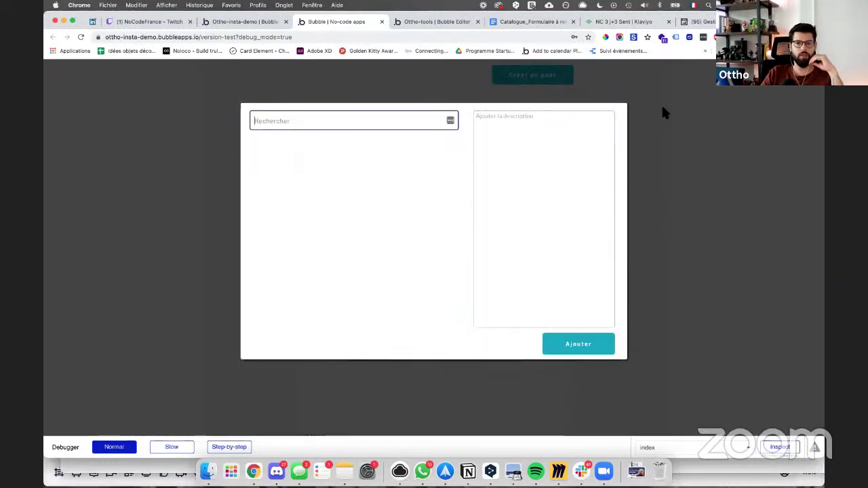
{"action": "left_click", "coordinate": [663, 108]}
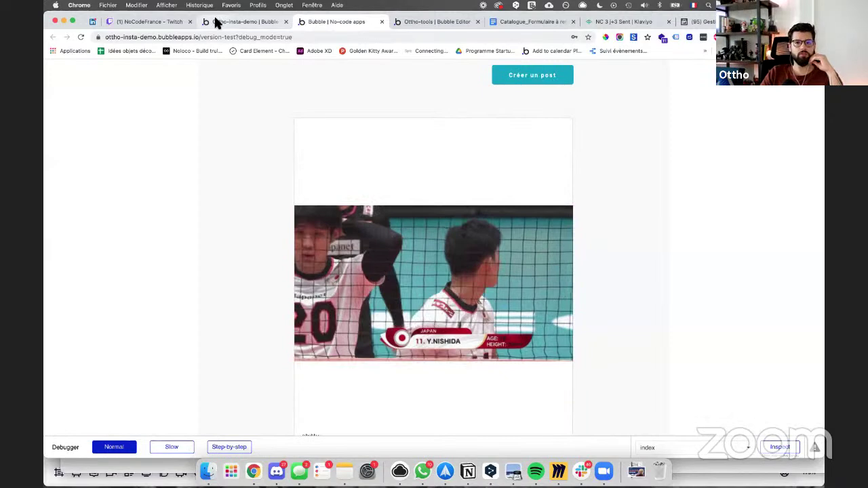
{"action": "left_click", "coordinate": [217, 21]}
{"action": "left_click", "coordinate": [64, 92]}
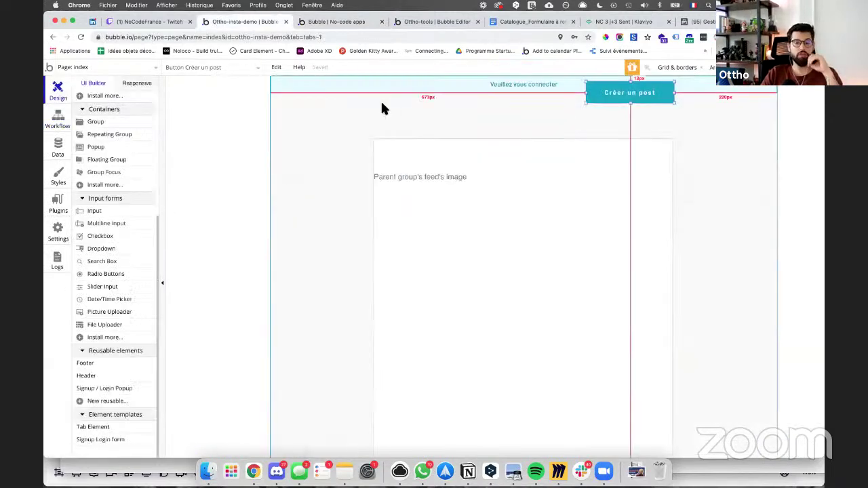
Step: Select the Veuillez vous connecter alert, reload the editor, and scroll the element palette
{"action": "left_click", "coordinate": [447, 98]}
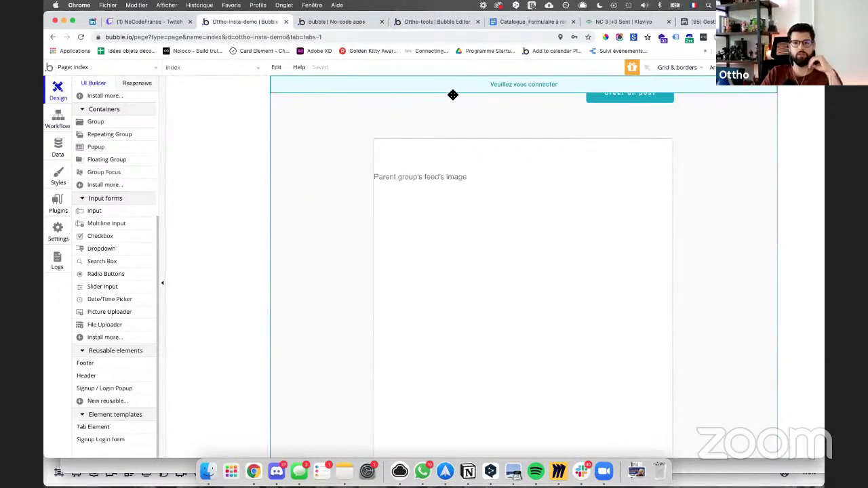
{"action": "left_click", "coordinate": [446, 107]}
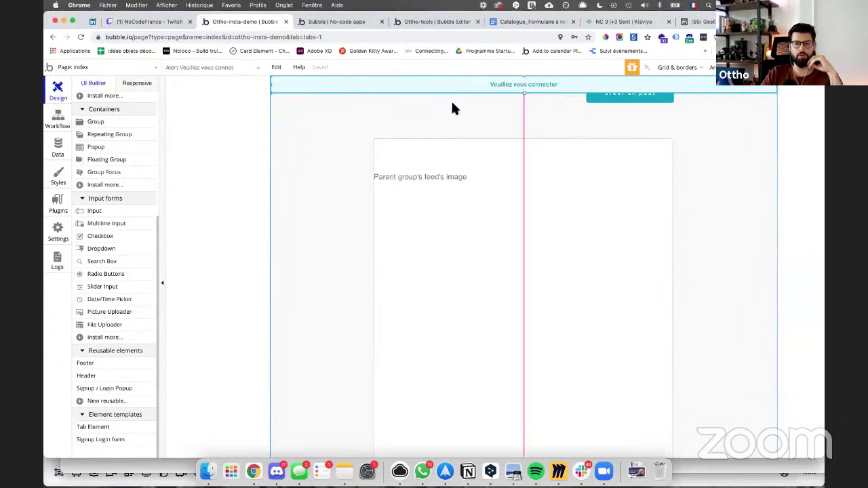
{"action": "key", "text": "super+r"}
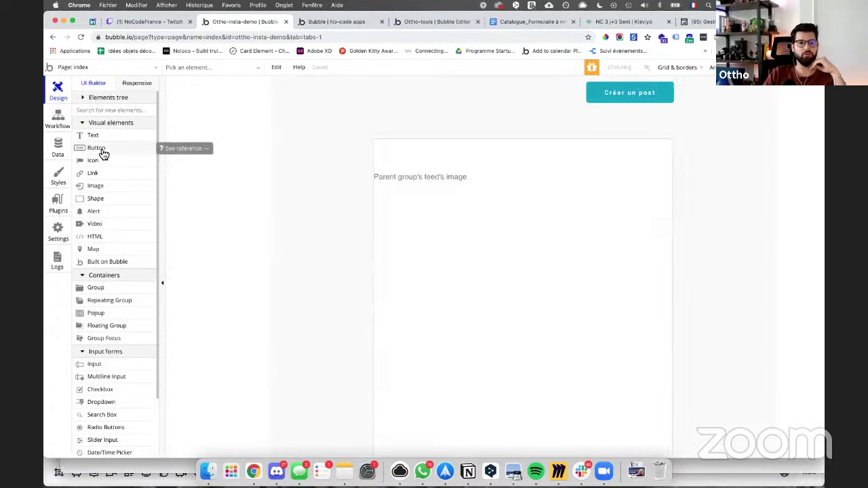
{"action": "scroll", "coordinate": [107, 307], "scroll_direction": "down", "scroll_amount": 5}
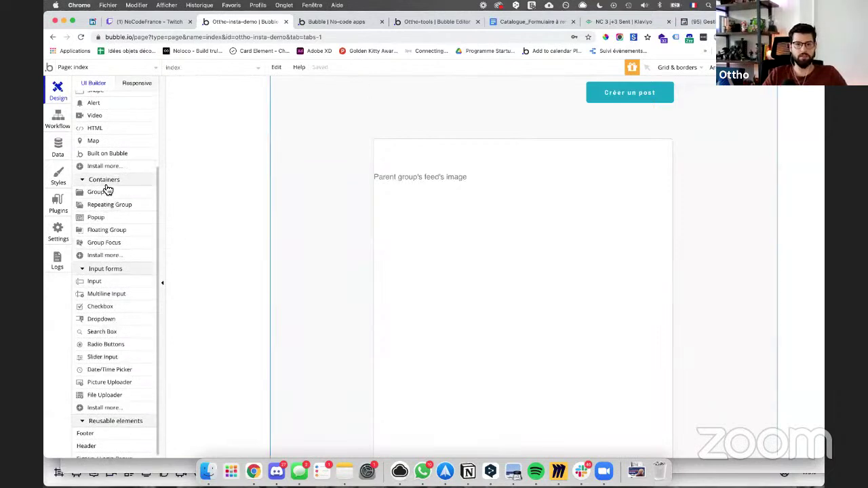
Step: Draw a 340×50 group at the page top with content type User and data source Current User
{"action": "left_click", "coordinate": [103, 193]}
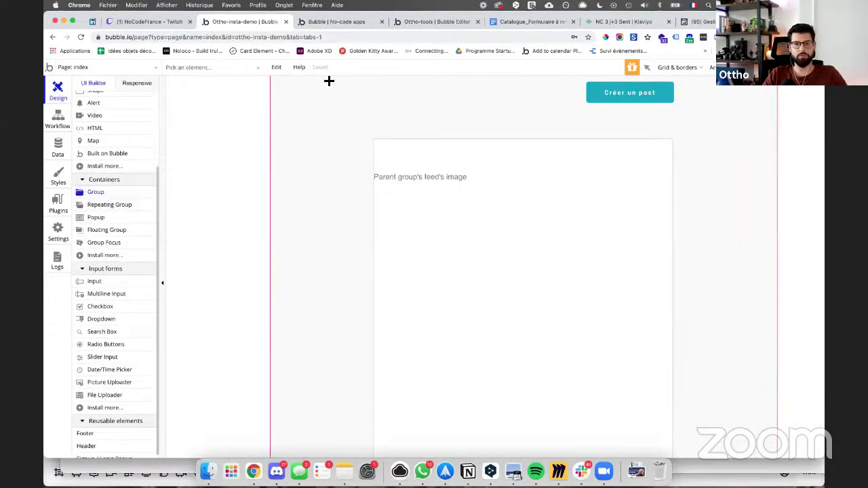
{"action": "left_click_drag", "start_coordinate": [328, 79], "coordinate": [495, 96]}
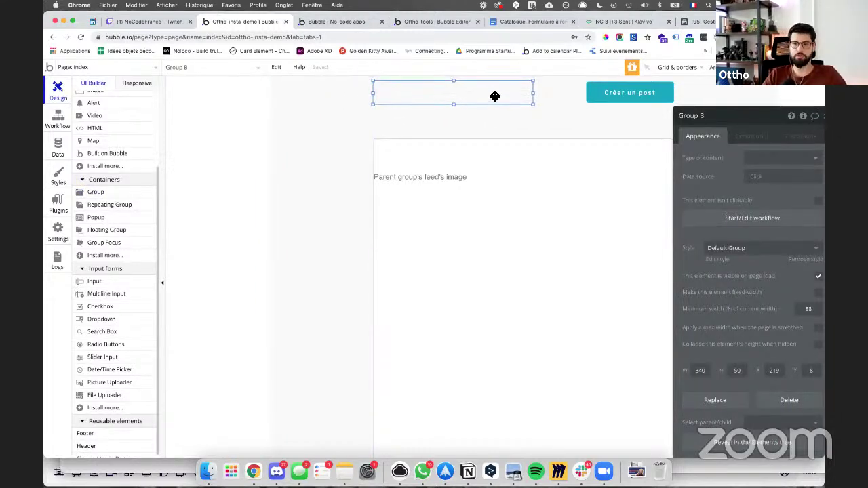
{"action": "left_click_drag", "start_coordinate": [725, 115], "coordinate": [695, 130]}
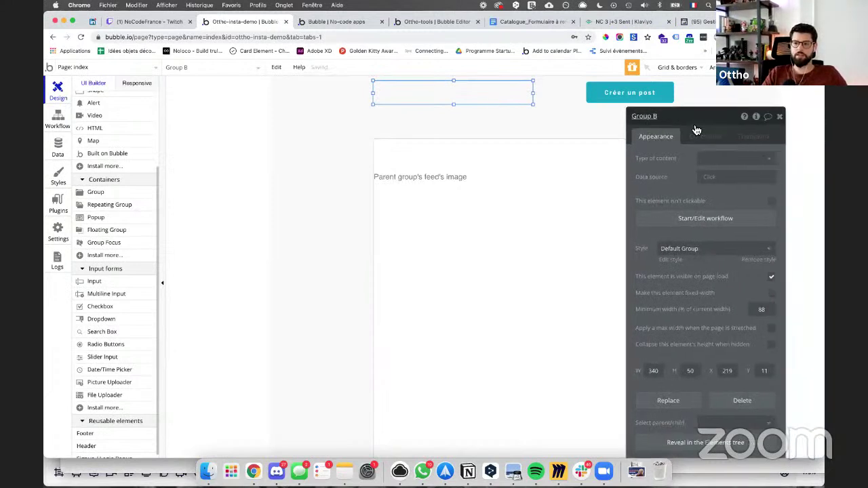
{"action": "left_click", "coordinate": [709, 175]}
{"action": "left_click", "coordinate": [726, 202]}
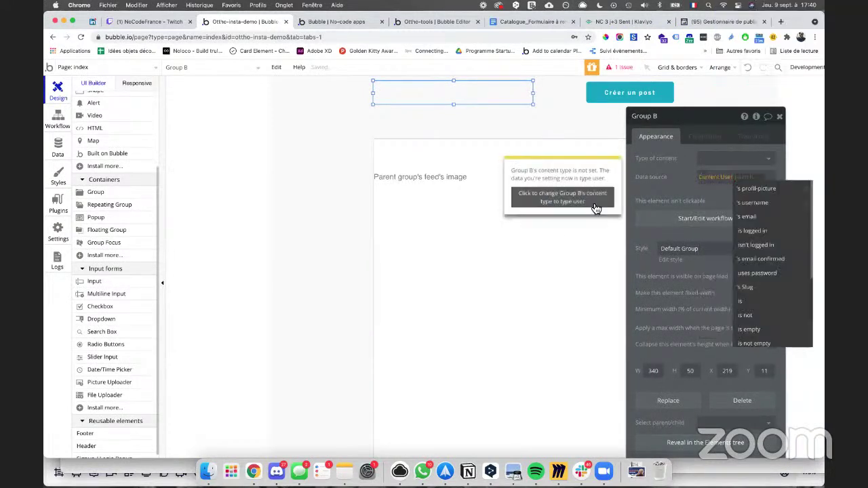
{"action": "left_click", "coordinate": [596, 208]}
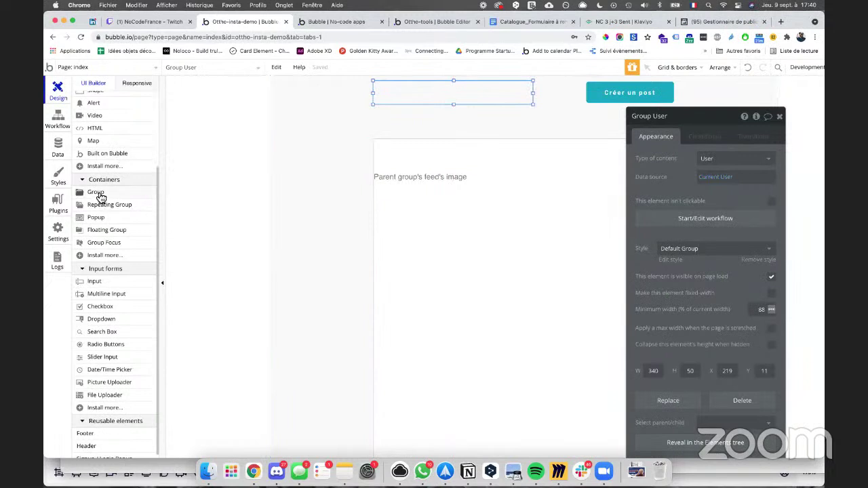
{"action": "scroll", "coordinate": [106, 348], "scroll_direction": "down", "scroll_amount": 1}
{"action": "scroll", "coordinate": [107, 348], "scroll_direction": "up", "scroll_amount": 3}
{"action": "scroll", "coordinate": [106, 348], "scroll_direction": "up", "scroll_amount": 2}
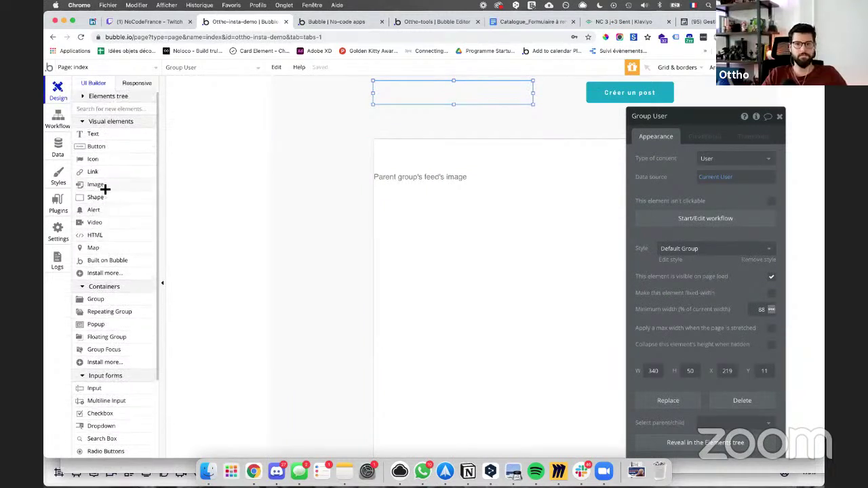
{"action": "left_click", "coordinate": [102, 187]}
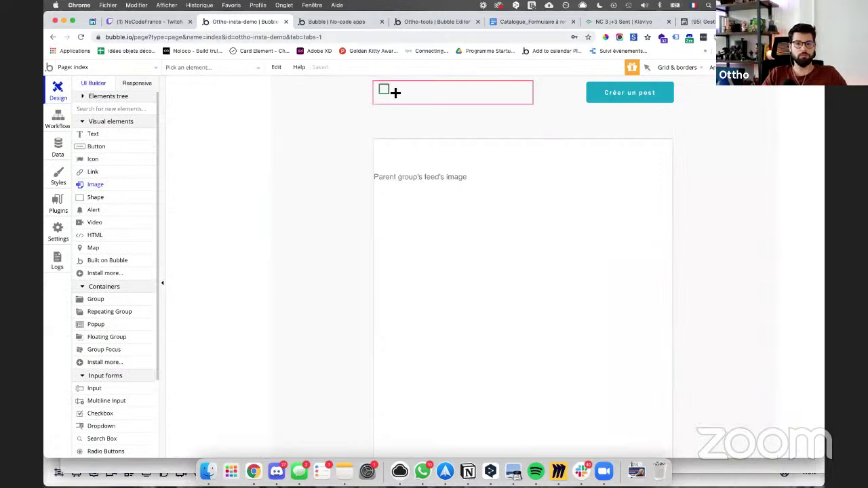
Step: Draw a small image in the group showing Parent group's User's profil-picture
{"action": "left_click_drag", "start_coordinate": [401, 100], "coordinate": [378, 82]}
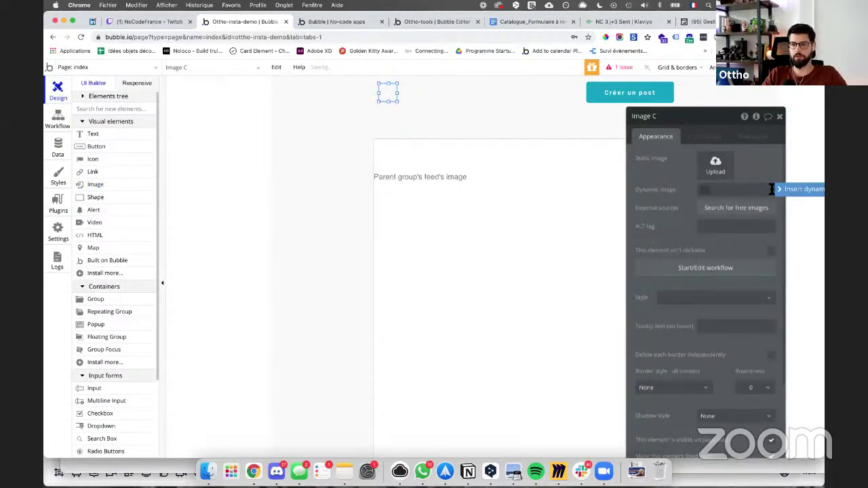
{"action": "left_click", "coordinate": [702, 190]}
{"action": "left_click", "coordinate": [784, 192]}
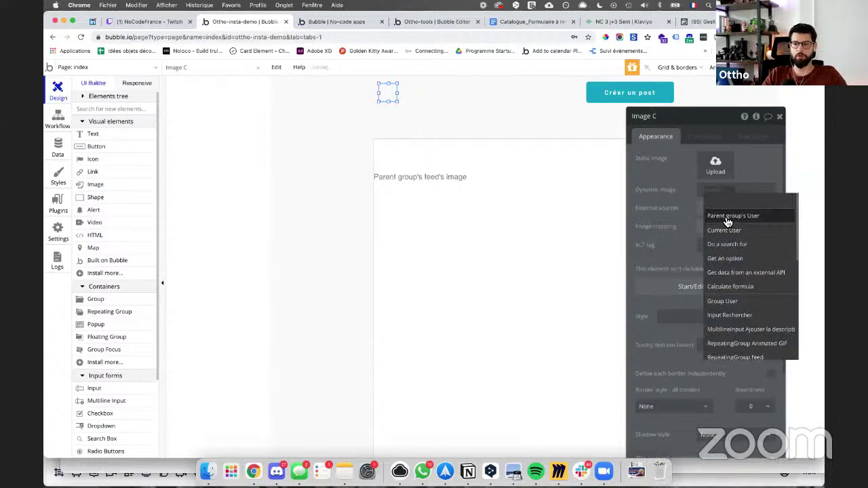
{"action": "left_click", "coordinate": [724, 217]}
{"action": "left_click", "coordinate": [725, 210]}
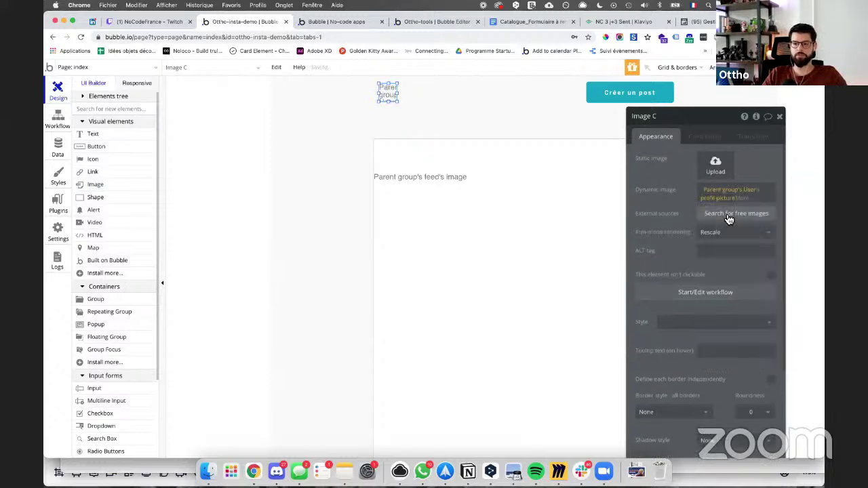
Step: Make the avatar circular with roundness 200 and nudge it slightly left
{"action": "scroll", "coordinate": [703, 254], "scroll_direction": "down", "scroll_amount": 5}
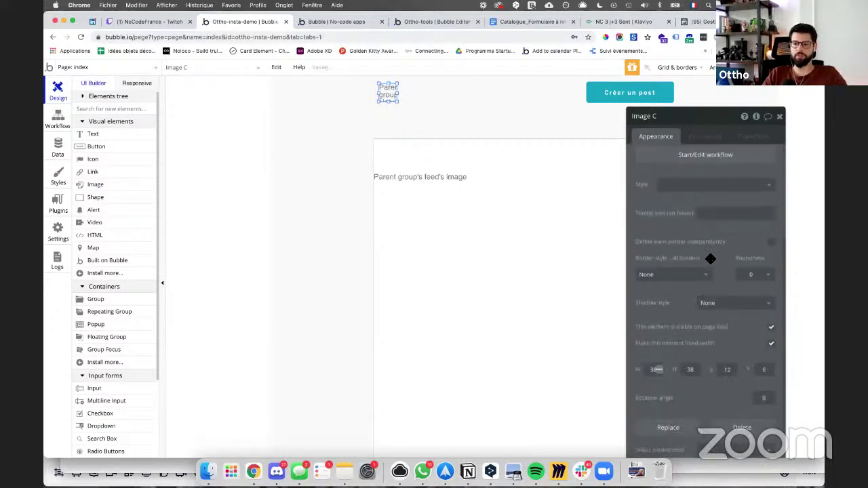
{"action": "left_click", "coordinate": [749, 271]}
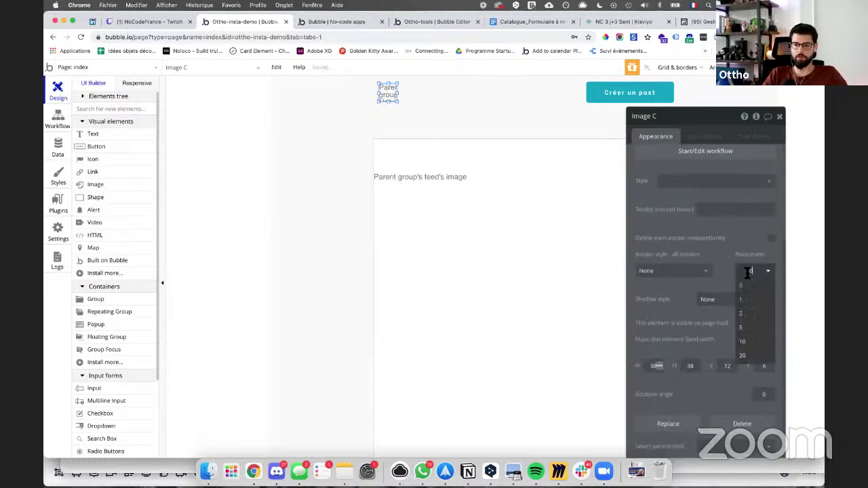
{"action": "type", "text": "200"}
{"action": "key", "text": "Return"}
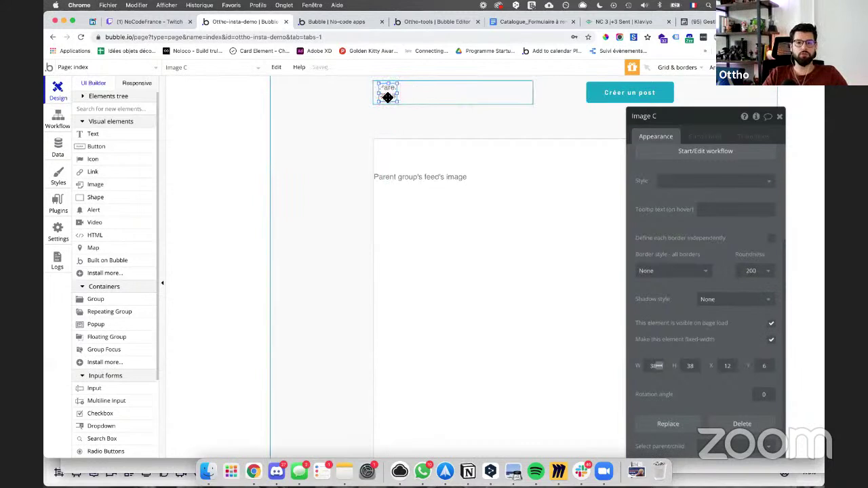
{"action": "scroll", "coordinate": [650, 146], "scroll_direction": "up", "scroll_amount": 4}
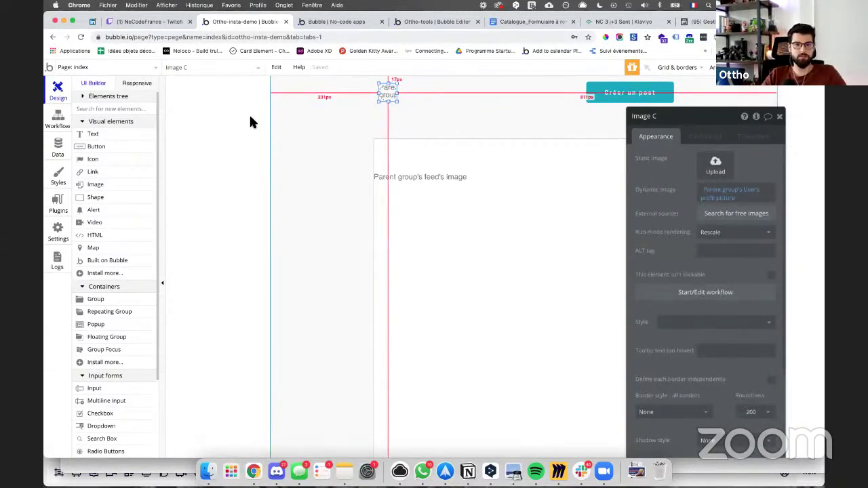
{"action": "left_click_drag", "start_coordinate": [384, 93], "coordinate": [520, 100]}
Step: Add a text beside the avatar showing Parent group's User's username, unstyled and bold
{"action": "left_click", "coordinate": [93, 134]}
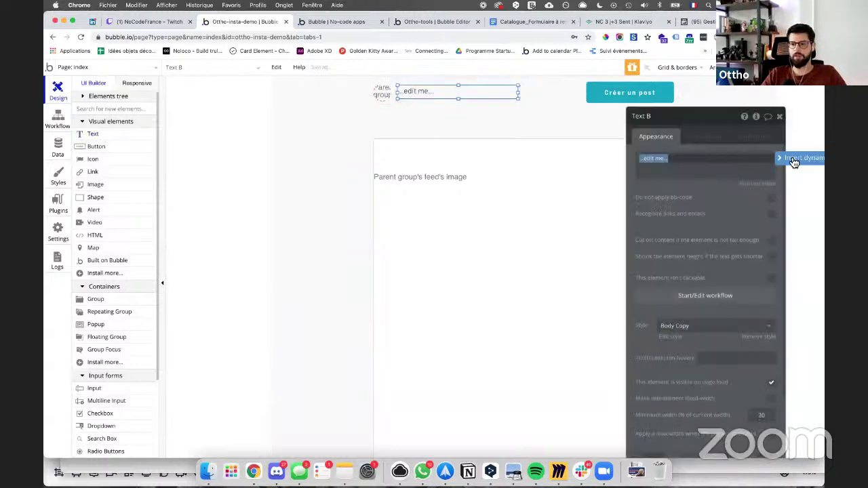
{"action": "left_click", "coordinate": [791, 160]}
{"action": "left_click", "coordinate": [675, 187]}
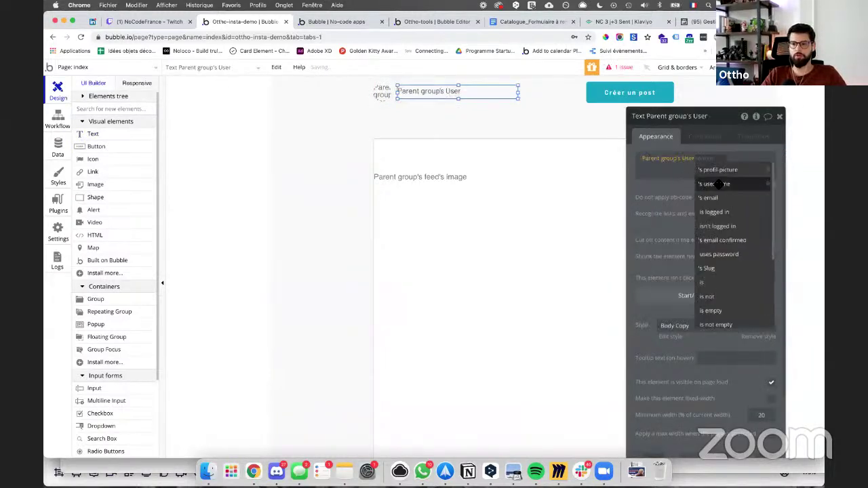
{"action": "left_click", "coordinate": [717, 186]}
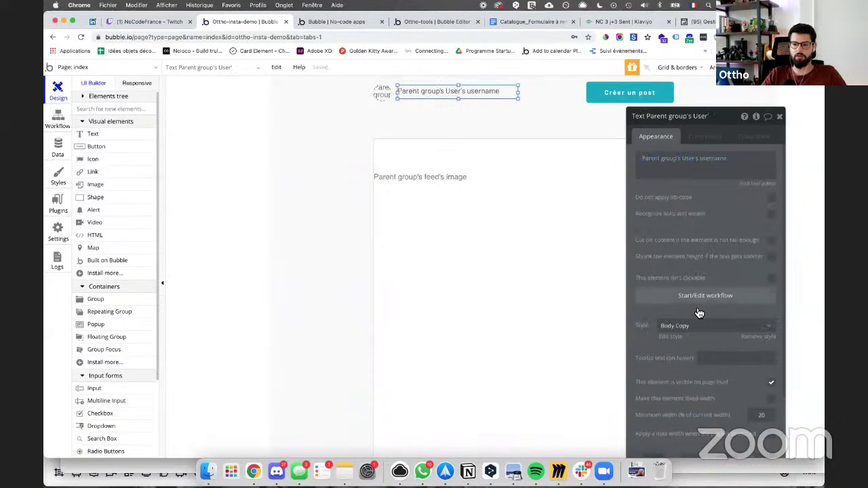
{"action": "left_click", "coordinate": [676, 327]}
{"action": "left_click", "coordinate": [676, 342]}
{"action": "left_click", "coordinate": [642, 391]}
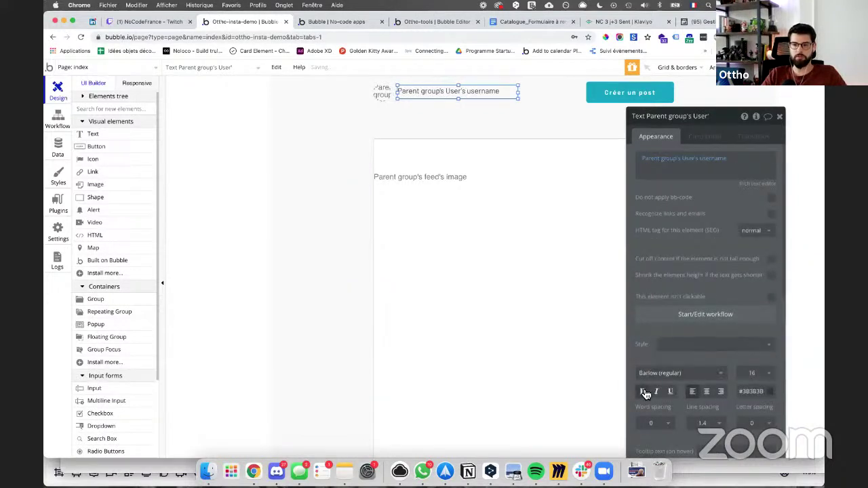
{"action": "left_click", "coordinate": [424, 102]}
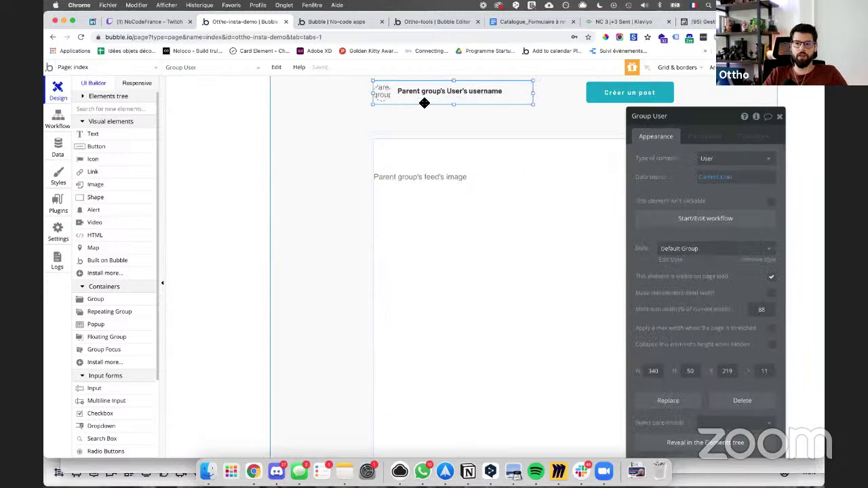
Step: Move Group User into the feed post cell, sourced from Parent group's feed's Creator, 612 px wide
{"action": "left_click_drag", "start_coordinate": [431, 105], "coordinate": [434, 168]}
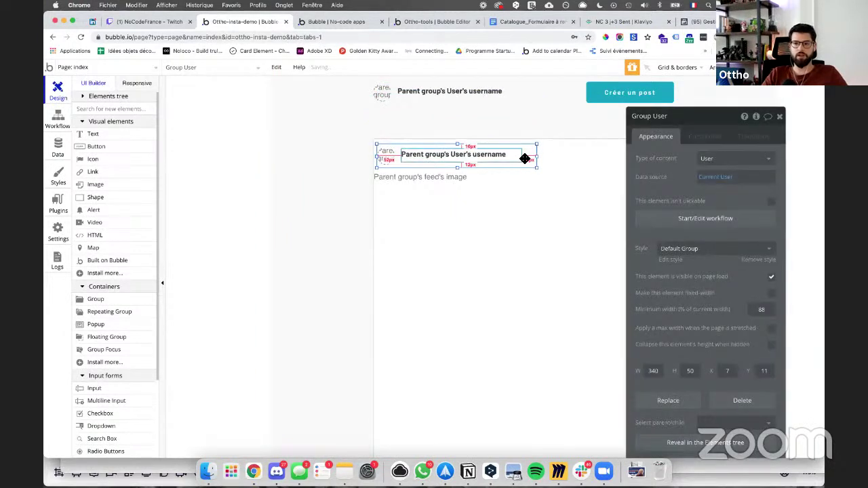
{"action": "left_click", "coordinate": [708, 178]}
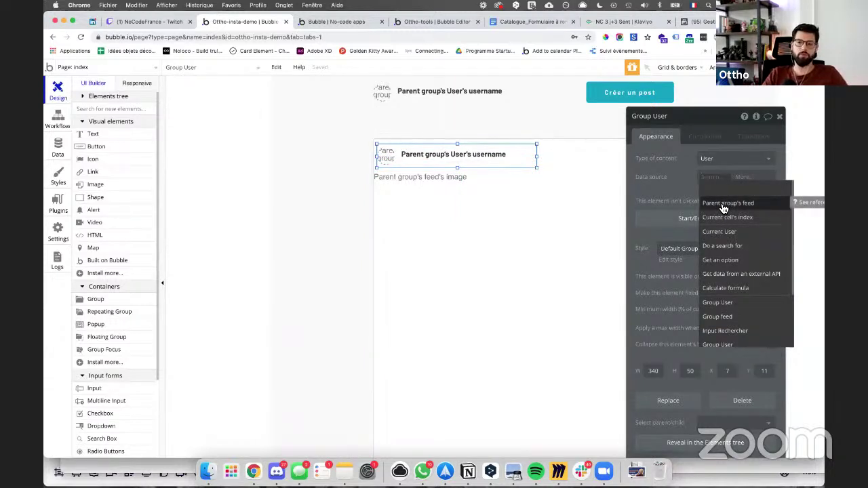
{"action": "left_click", "coordinate": [724, 204]}
{"action": "left_click", "coordinate": [723, 228]}
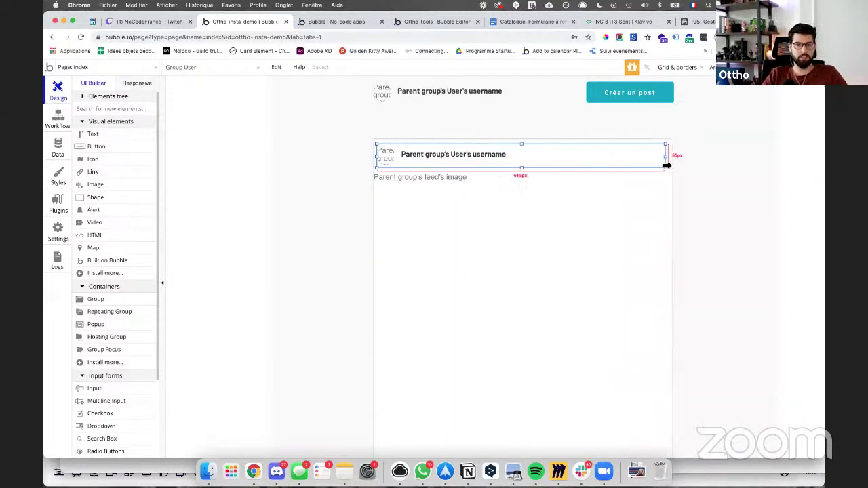
{"action": "left_click", "coordinate": [666, 165]}
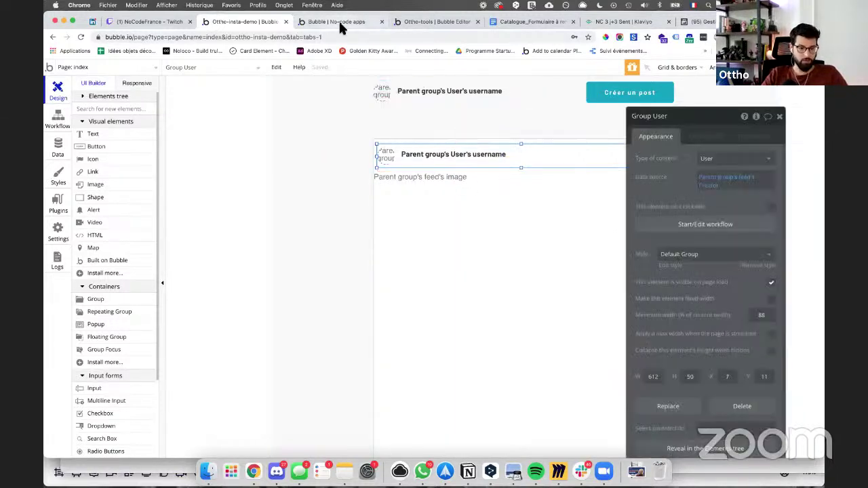
{"action": "left_click", "coordinate": [341, 24]}
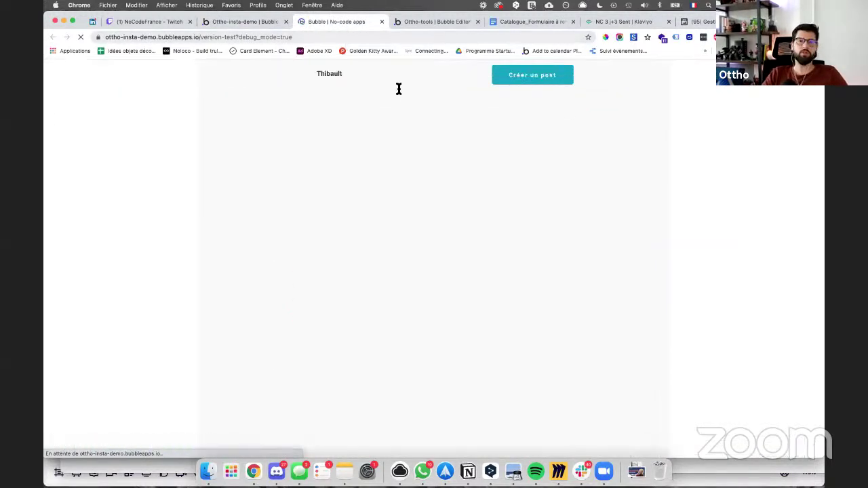
{"action": "scroll", "coordinate": [331, 73], "scroll_direction": "down", "scroll_amount": 10}
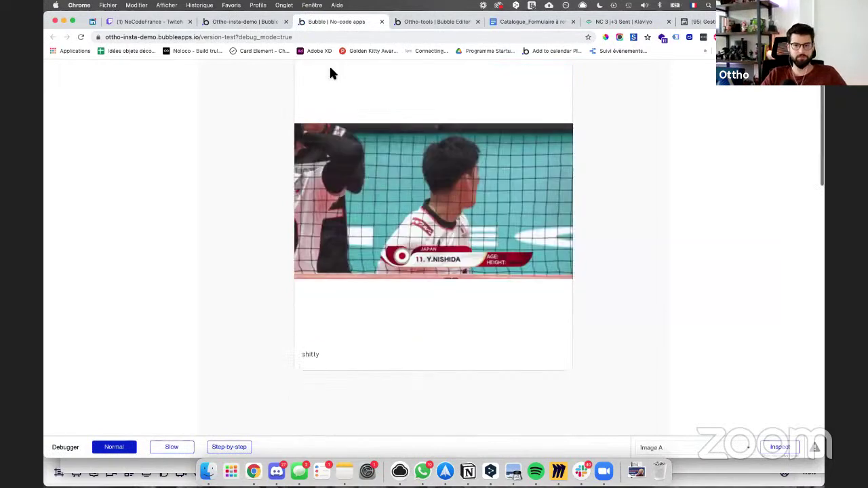
{"action": "scroll", "coordinate": [331, 72], "scroll_direction": "down", "scroll_amount": 12}
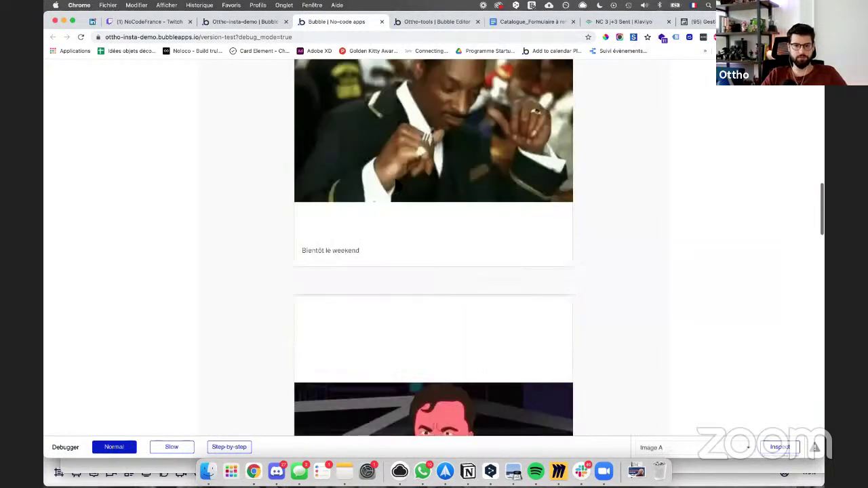
{"action": "scroll", "coordinate": [397, 184], "scroll_direction": "down", "scroll_amount": 12}
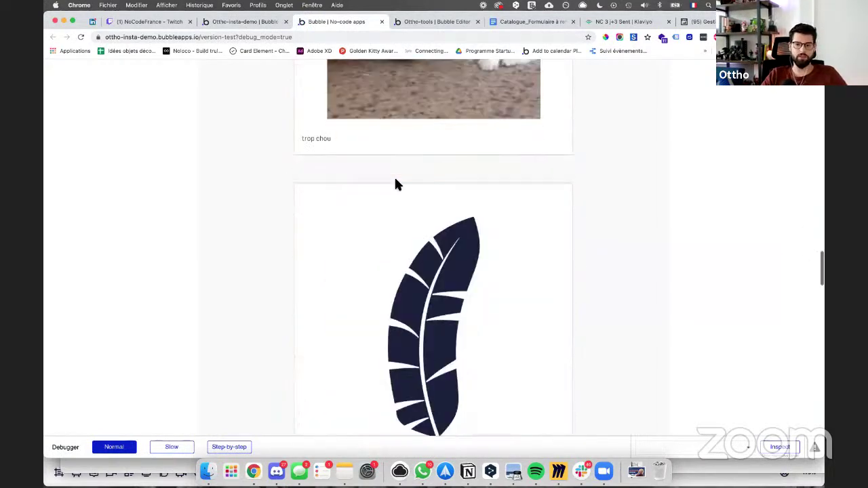
{"action": "scroll", "coordinate": [397, 184], "scroll_direction": "down", "scroll_amount": 12}
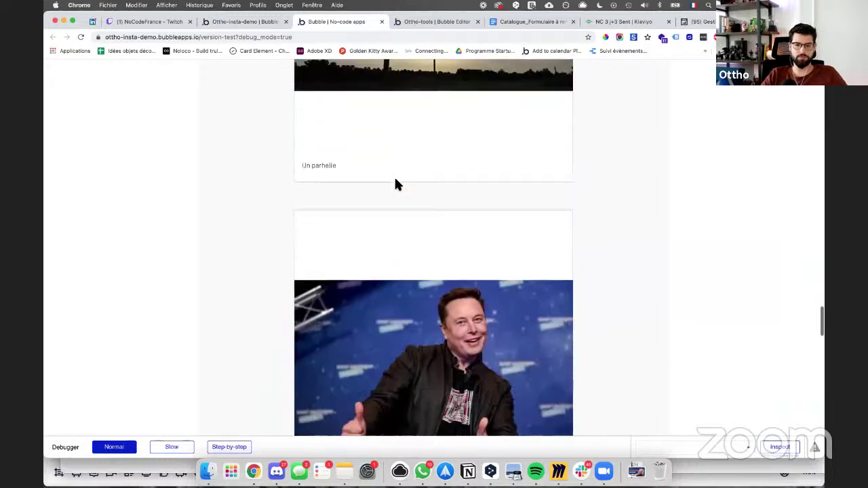
{"action": "scroll", "coordinate": [397, 184], "scroll_direction": "down", "scroll_amount": 3}
{"action": "scroll", "coordinate": [397, 184], "scroll_direction": "up", "scroll_amount": 20}
{"action": "scroll", "coordinate": [396, 184], "scroll_direction": "up", "scroll_amount": 3}
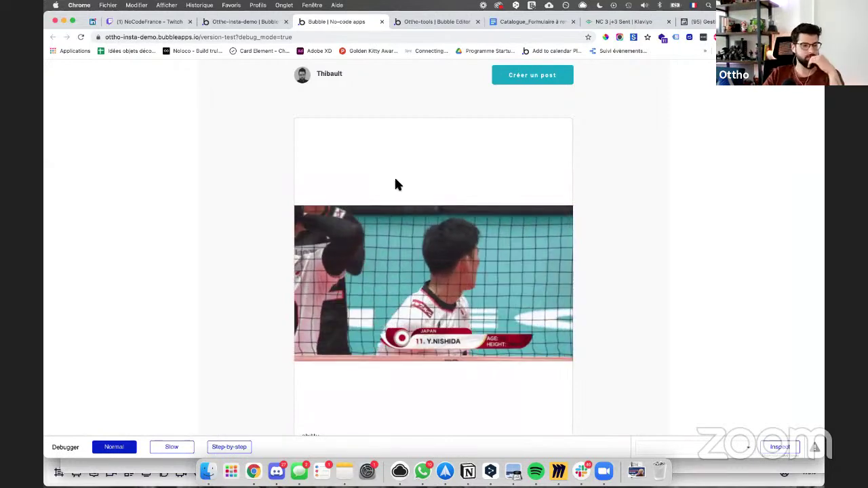
{"action": "scroll", "coordinate": [447, 238], "scroll_direction": "down", "scroll_amount": 15}
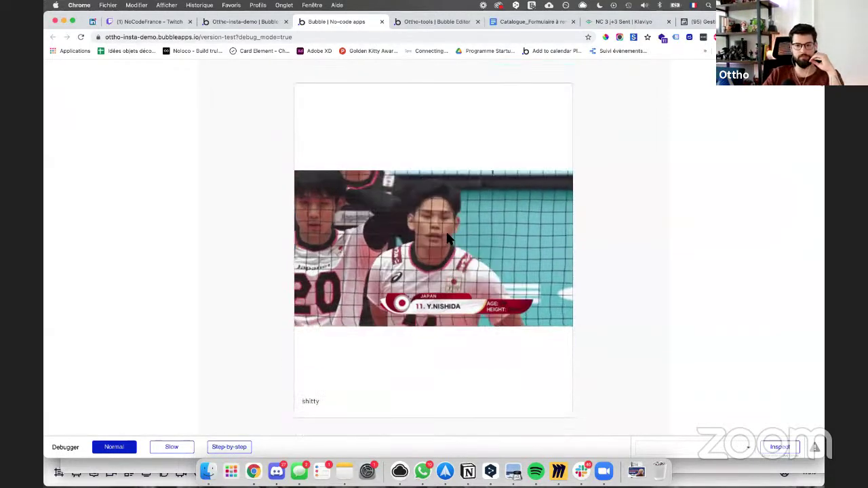
{"action": "scroll", "coordinate": [447, 238], "scroll_direction": "down", "scroll_amount": 12}
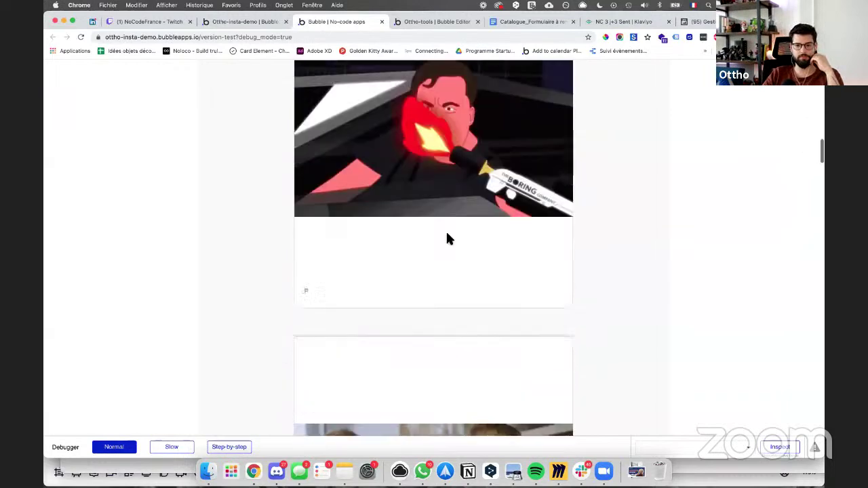
{"action": "scroll", "coordinate": [446, 238], "scroll_direction": "down", "scroll_amount": 12}
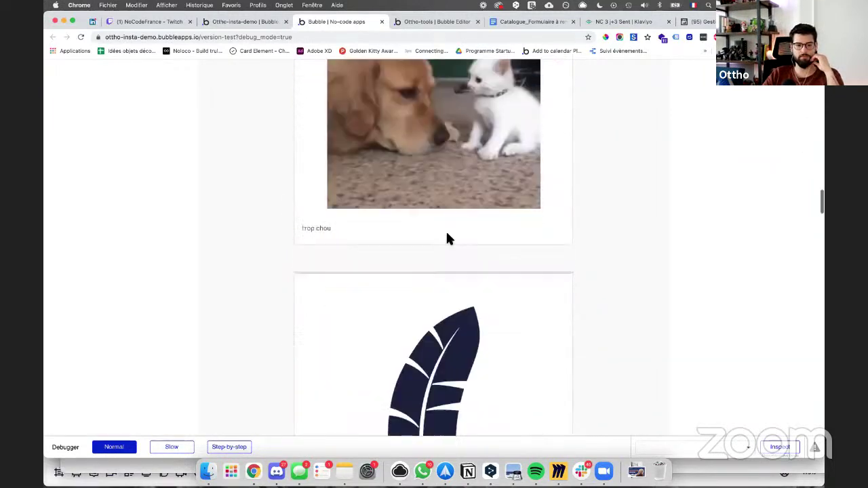
{"action": "scroll", "coordinate": [447, 237], "scroll_direction": "down", "scroll_amount": 15}
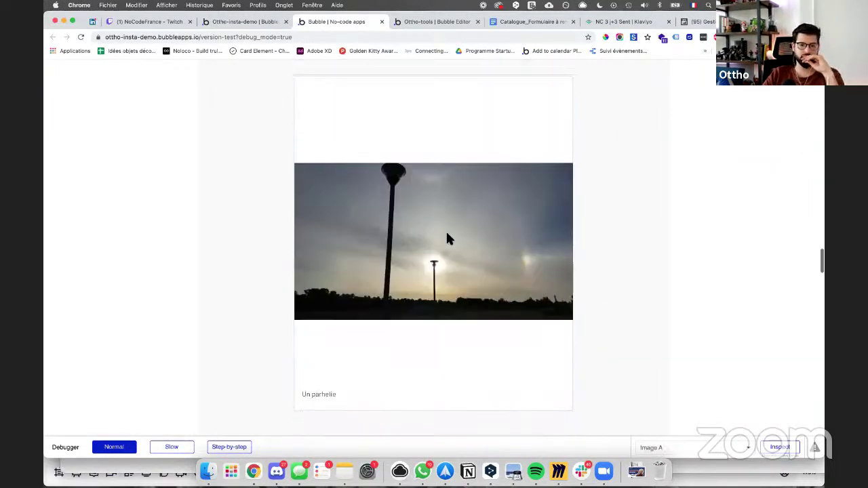
{"action": "scroll", "coordinate": [447, 242], "scroll_direction": "down", "scroll_amount": 15}
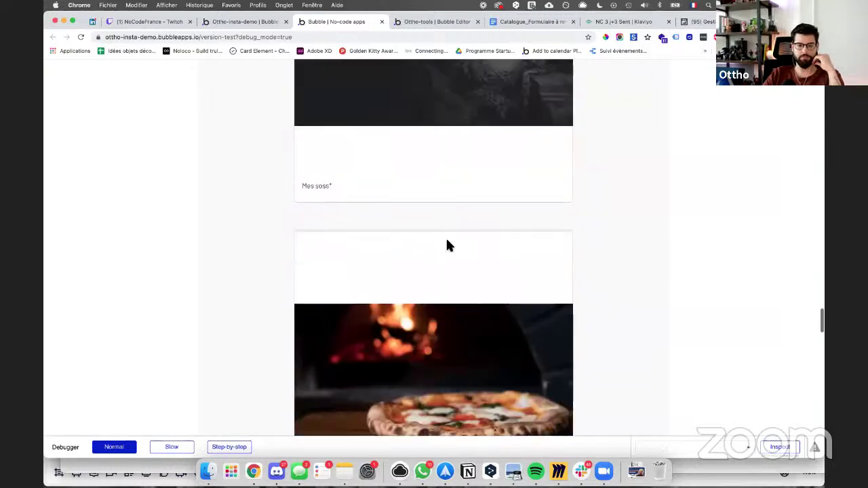
{"action": "scroll", "coordinate": [446, 246], "scroll_direction": "down", "scroll_amount": 10}
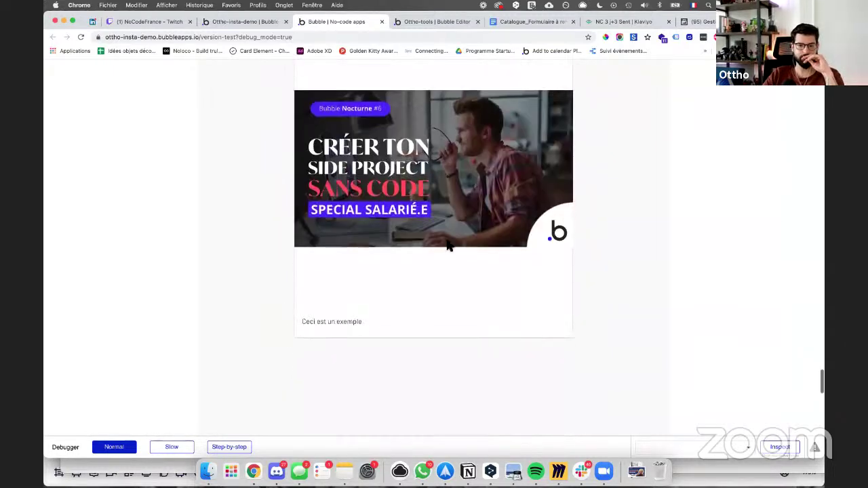
{"action": "scroll", "coordinate": [446, 246], "scroll_direction": "up", "scroll_amount": 20}
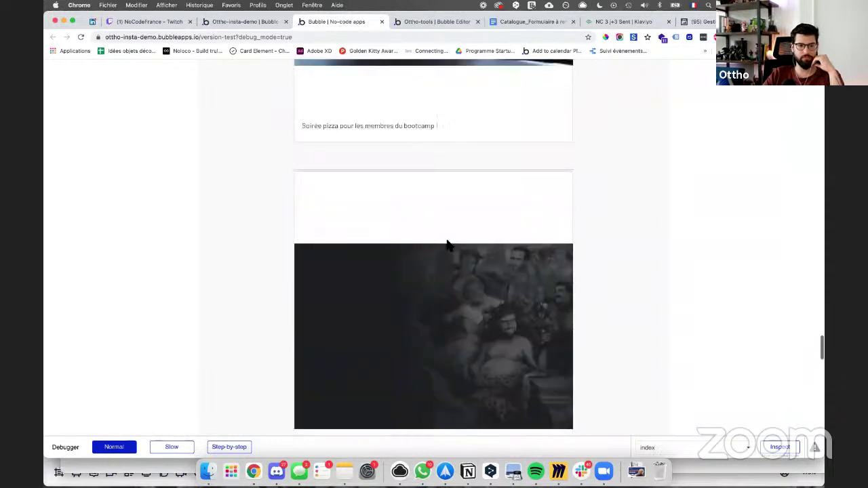
{"action": "scroll", "coordinate": [447, 246], "scroll_direction": "up", "scroll_amount": 10}
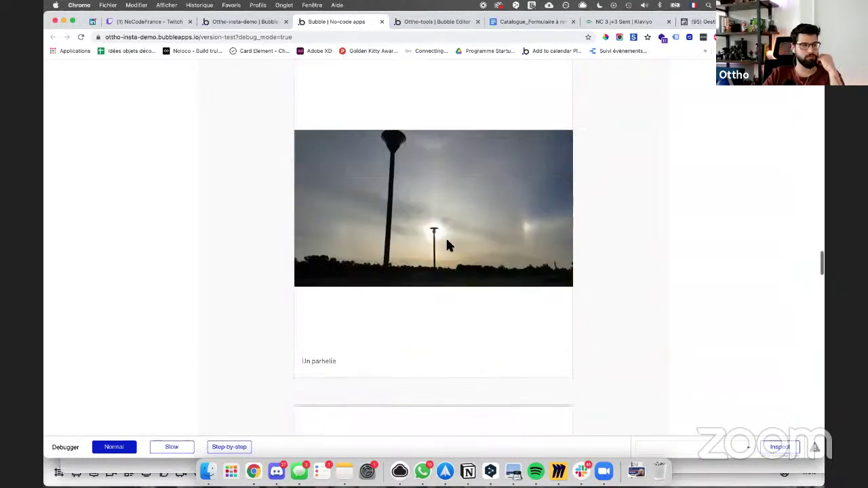
{"action": "scroll", "coordinate": [447, 246], "scroll_direction": "up", "scroll_amount": 10}
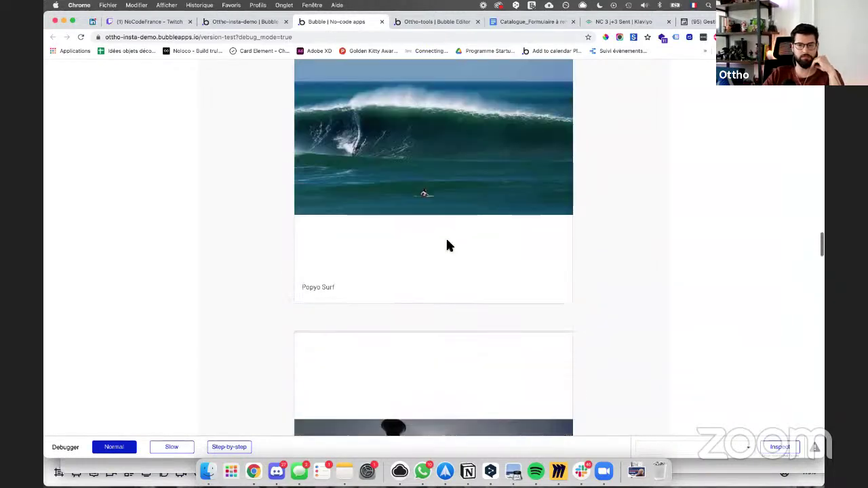
{"action": "scroll", "coordinate": [447, 246], "scroll_direction": "up", "scroll_amount": 10}
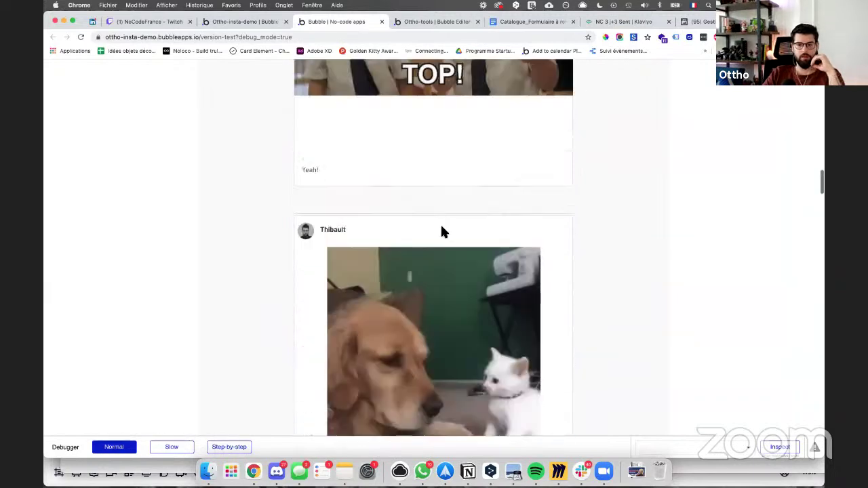
{"action": "scroll", "coordinate": [440, 223], "scroll_direction": "up", "scroll_amount": 10}
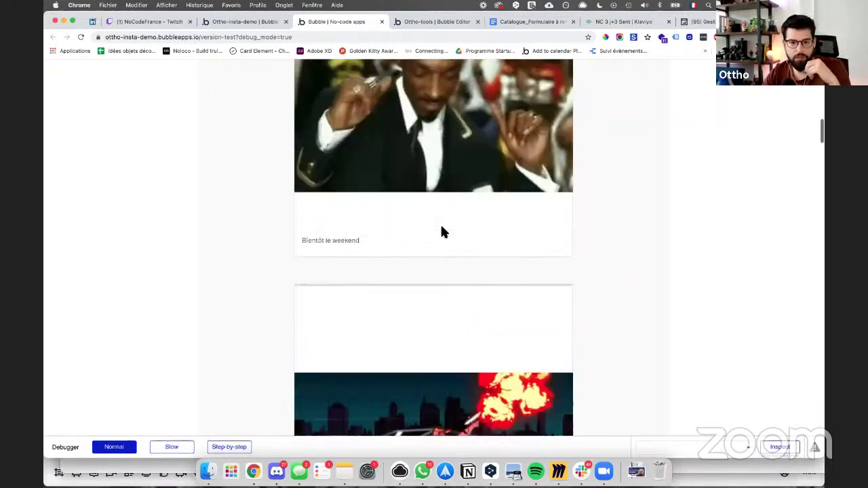
{"action": "scroll", "coordinate": [440, 223], "scroll_direction": "up", "scroll_amount": 5}
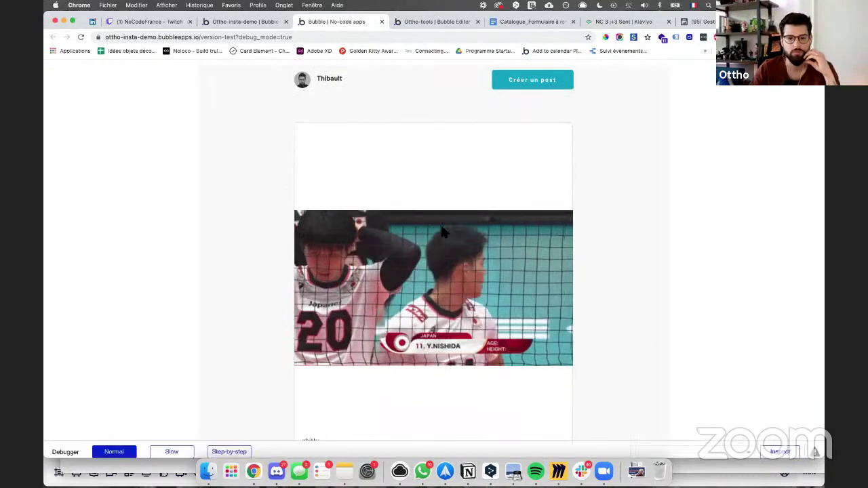
{"action": "scroll", "coordinate": [440, 223], "scroll_direction": "down", "scroll_amount": 1}
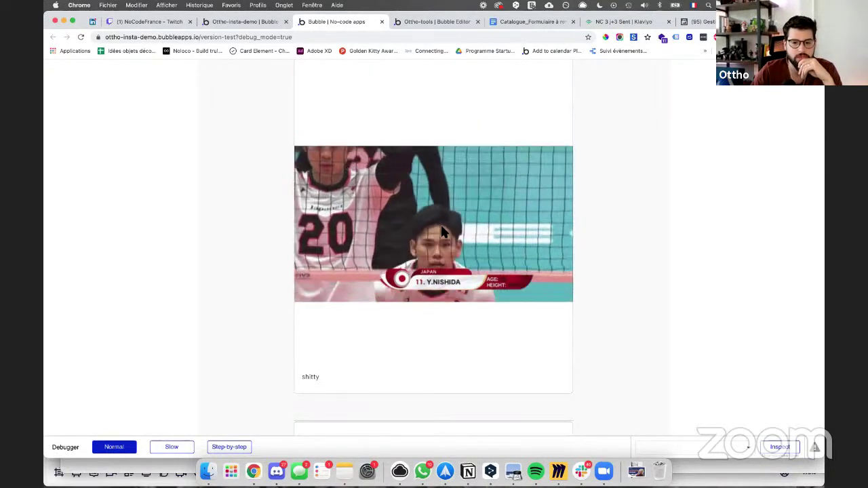
{"action": "scroll", "coordinate": [442, 232], "scroll_direction": "down", "scroll_amount": 5}
{"action": "scroll", "coordinate": [442, 232], "scroll_direction": "down", "scroll_amount": 8}
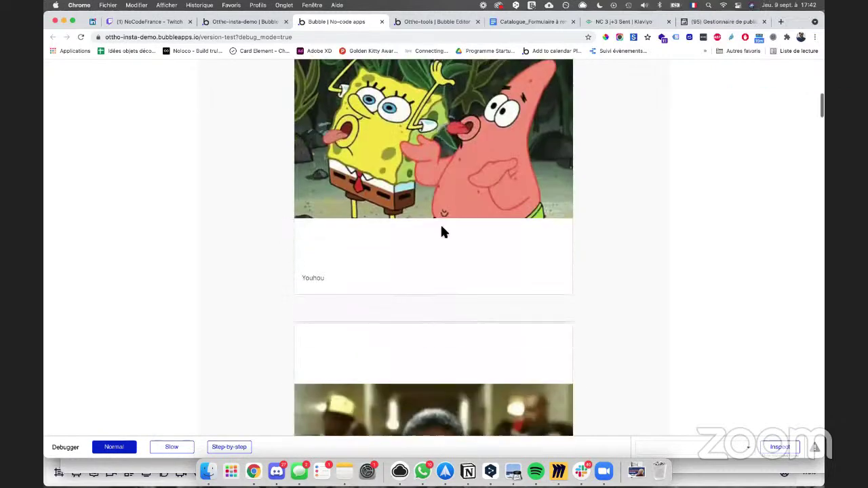
{"action": "scroll", "coordinate": [441, 232], "scroll_direction": "down", "scroll_amount": 10}
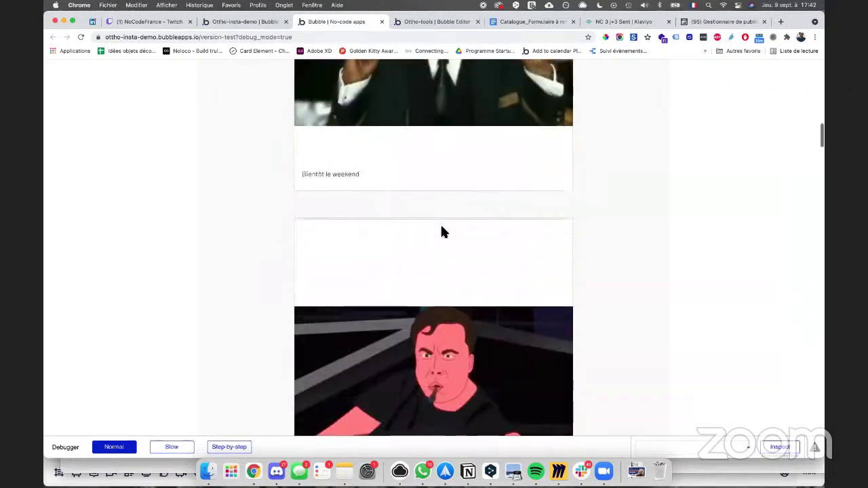
{"action": "scroll", "coordinate": [441, 232], "scroll_direction": "down", "scroll_amount": 10}
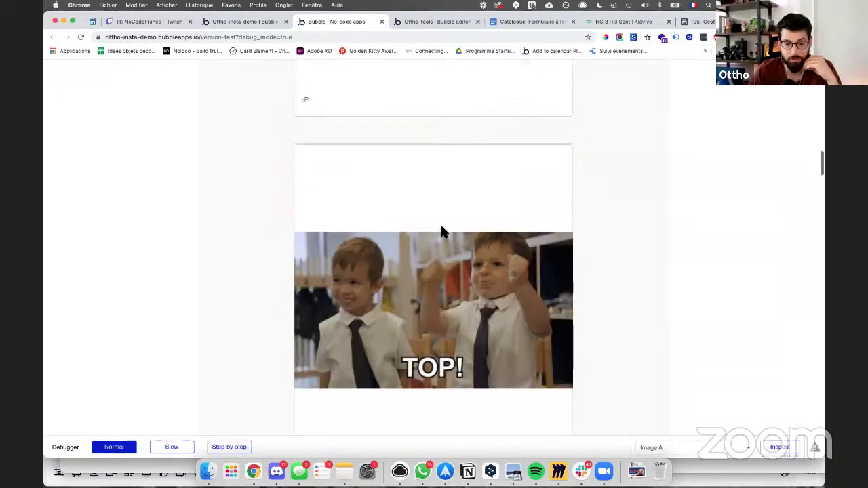
{"action": "scroll", "coordinate": [440, 231], "scroll_direction": "down", "scroll_amount": 6}
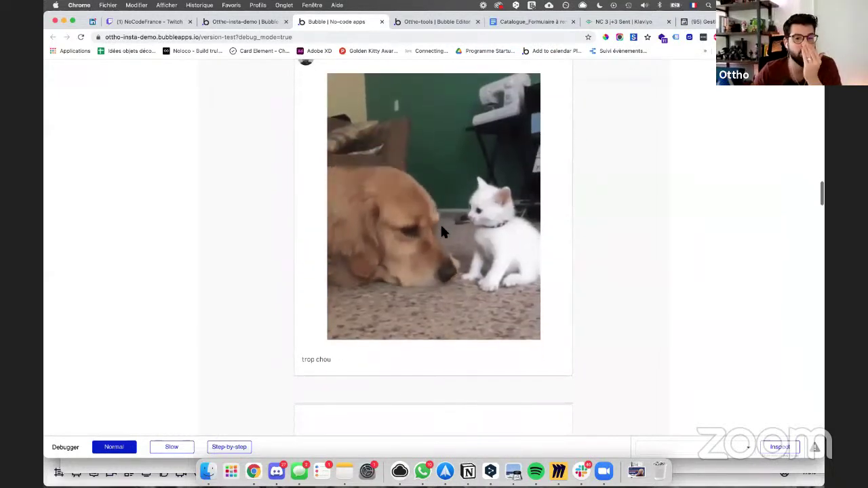
{"action": "scroll", "coordinate": [441, 230], "scroll_direction": "down", "scroll_amount": 8}
{"action": "scroll", "coordinate": [441, 232], "scroll_direction": "up", "scroll_amount": 3}
{"action": "scroll", "coordinate": [442, 231], "scroll_direction": "down", "scroll_amount": 15}
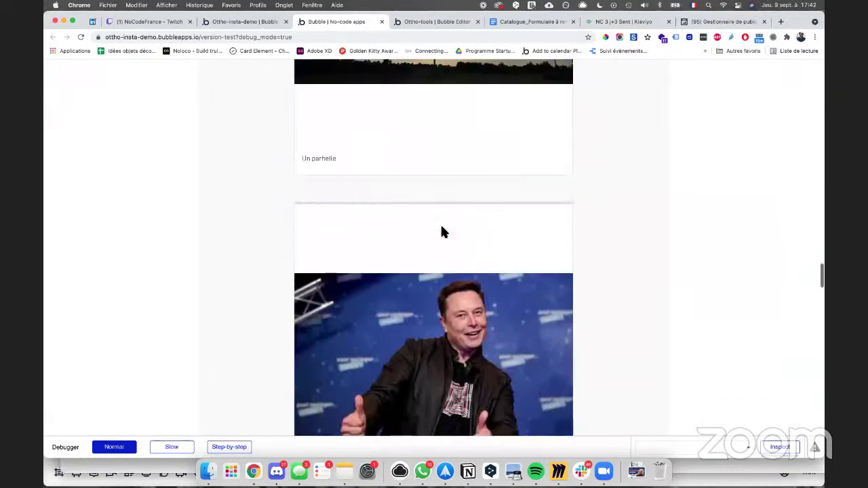
{"action": "scroll", "coordinate": [441, 232], "scroll_direction": "down", "scroll_amount": 10}
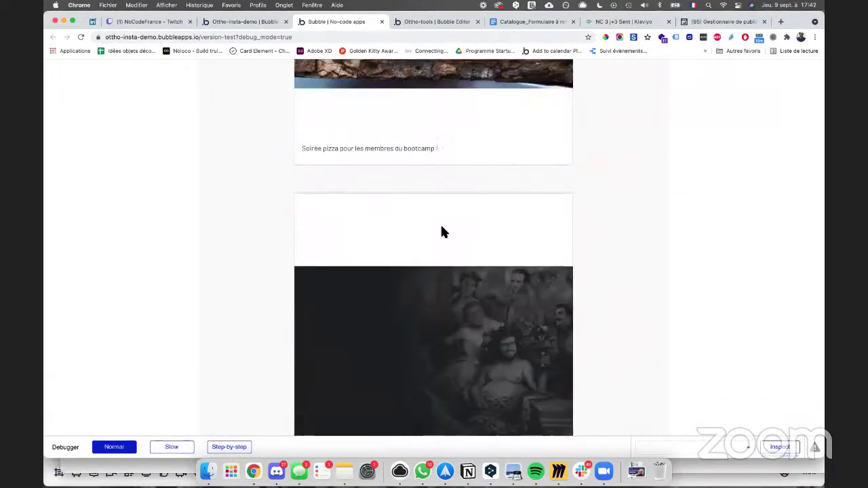
{"action": "scroll", "coordinate": [441, 231], "scroll_direction": "down", "scroll_amount": 20}
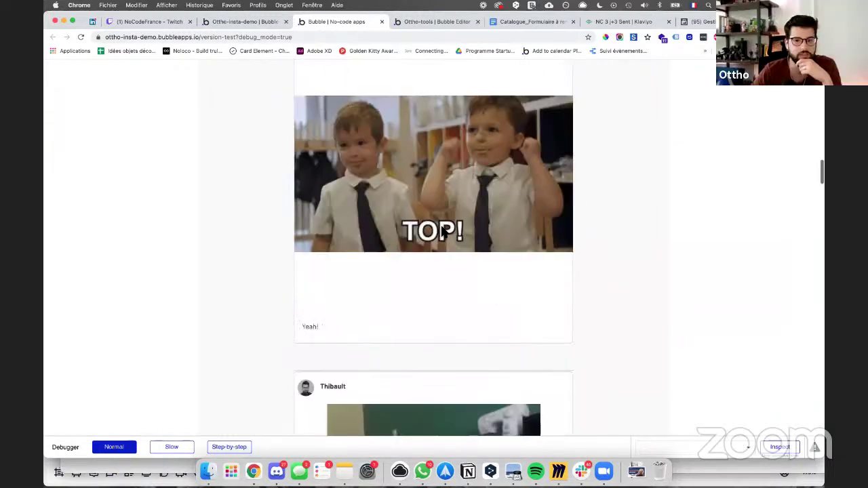
{"action": "scroll", "coordinate": [442, 230], "scroll_direction": "down", "scroll_amount": 20}
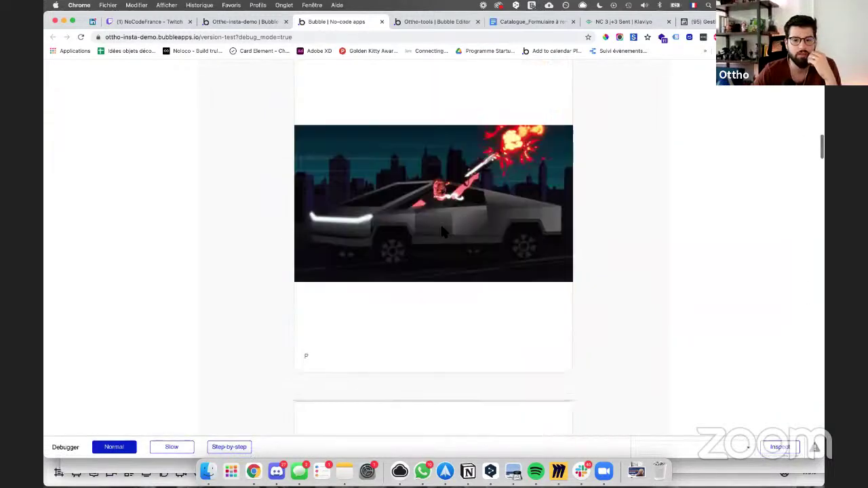
{"action": "scroll", "coordinate": [441, 232], "scroll_direction": "down", "scroll_amount": 15}
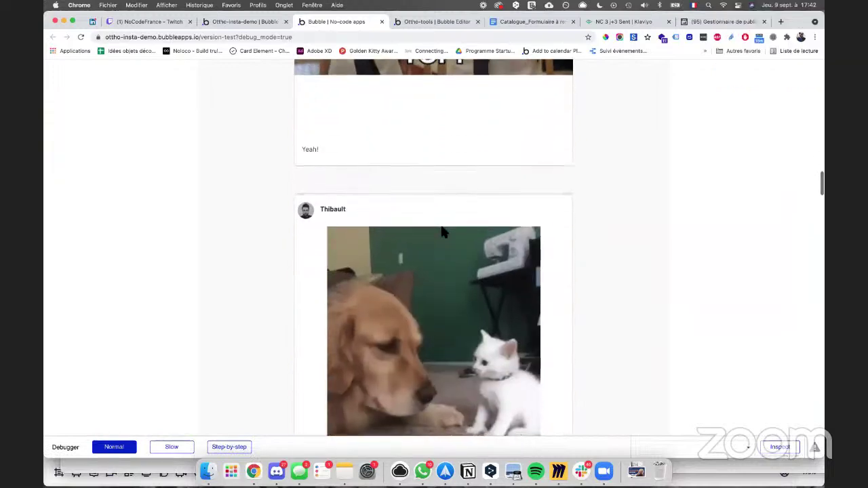
{"action": "scroll", "coordinate": [440, 232], "scroll_direction": "up", "scroll_amount": 20}
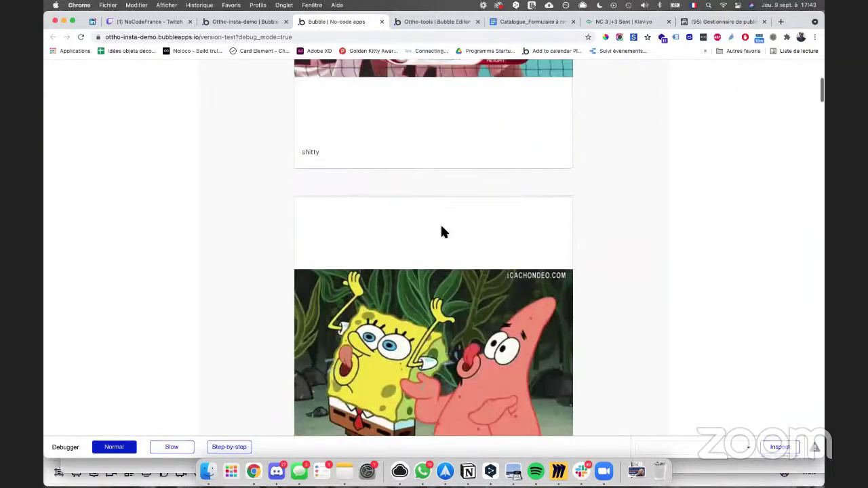
{"action": "scroll", "coordinate": [441, 232], "scroll_direction": "down", "scroll_amount": 20}
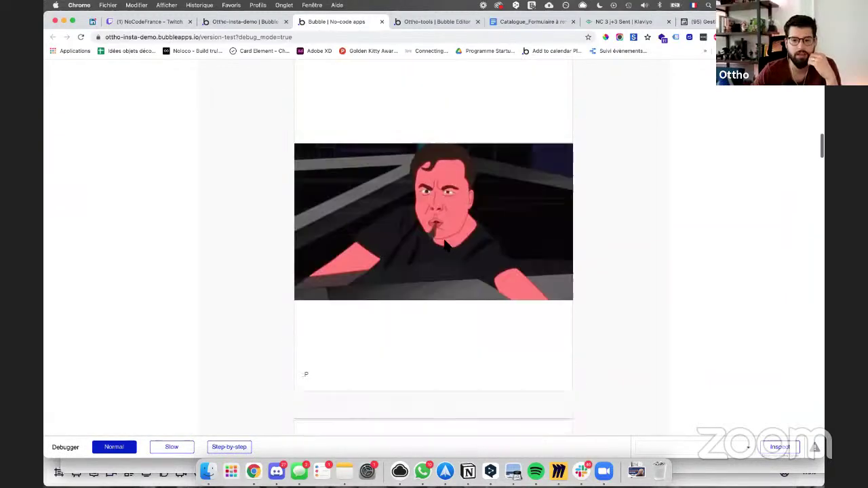
{"action": "scroll", "coordinate": [445, 246], "scroll_direction": "down", "scroll_amount": 15}
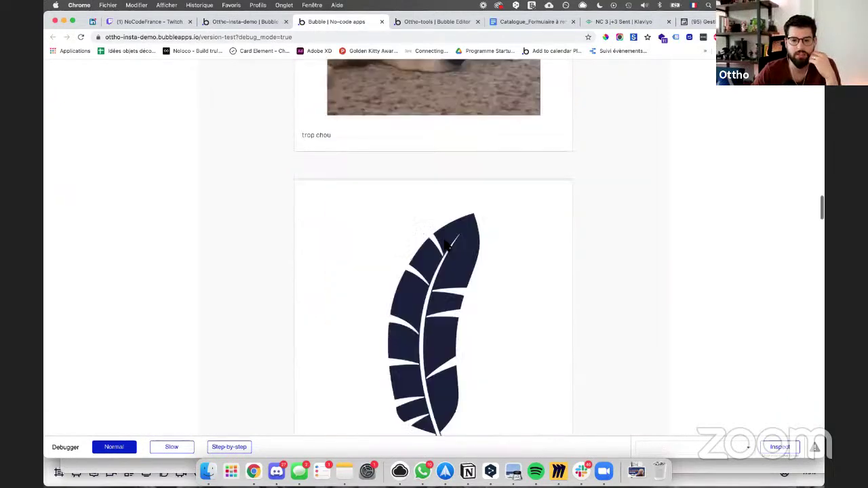
{"action": "scroll", "coordinate": [446, 247], "scroll_direction": "down", "scroll_amount": 15}
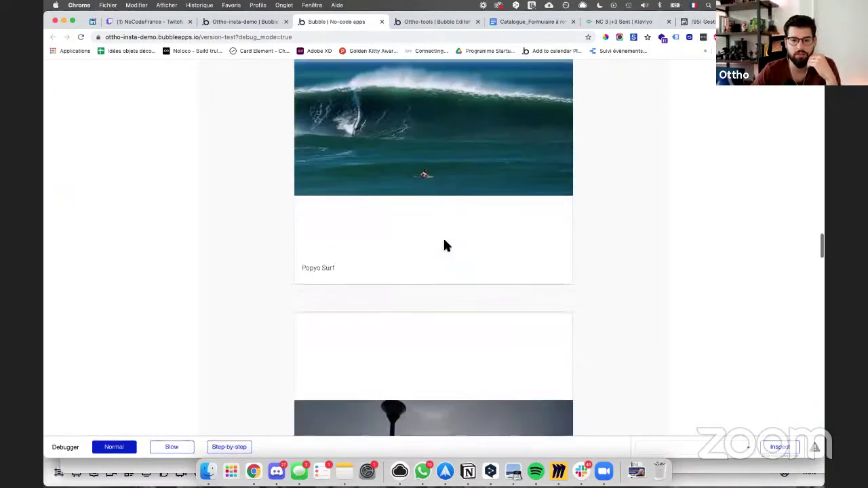
{"action": "scroll", "coordinate": [444, 246], "scroll_direction": "down", "scroll_amount": 15}
{"action": "scroll", "coordinate": [445, 242], "scroll_direction": "up", "scroll_amount": 5}
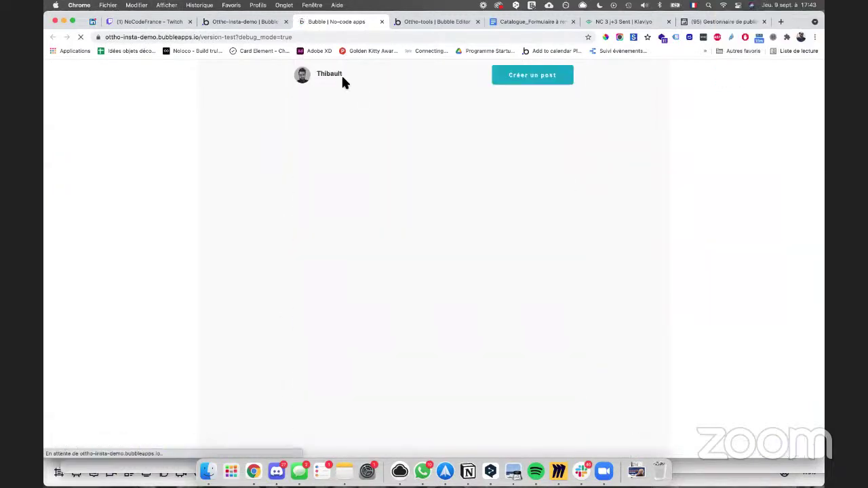
Step: Scroll through the live feed posts, jump back to the top, then return to the editor
{"action": "scroll", "coordinate": [358, 124], "scroll_direction": "down", "scroll_amount": 15}
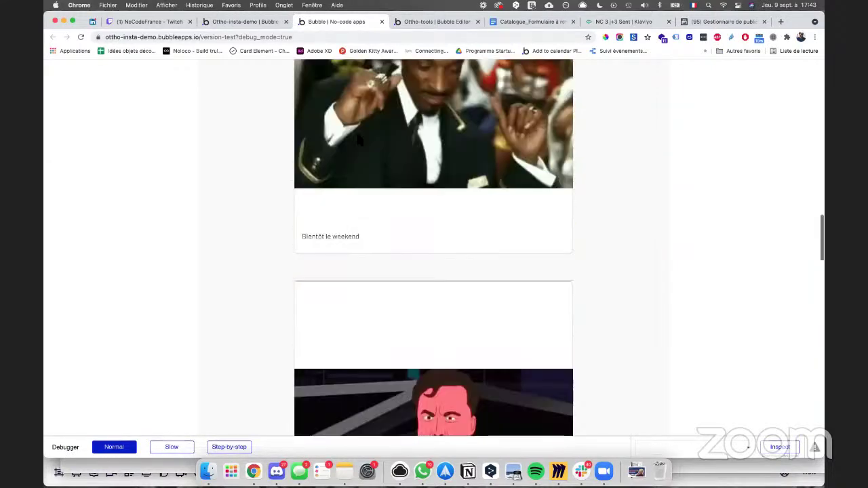
{"action": "scroll", "coordinate": [358, 136], "scroll_direction": "down", "scroll_amount": 20}
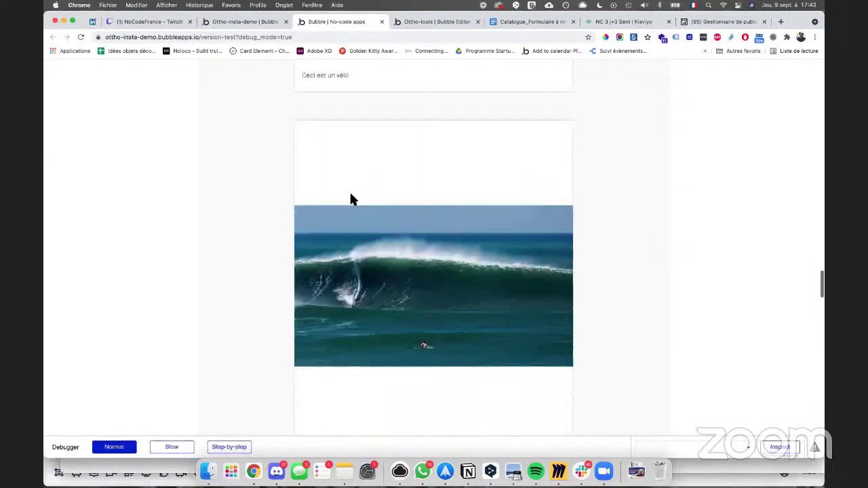
{"action": "scroll", "coordinate": [351, 199], "scroll_direction": "down", "scroll_amount": 5}
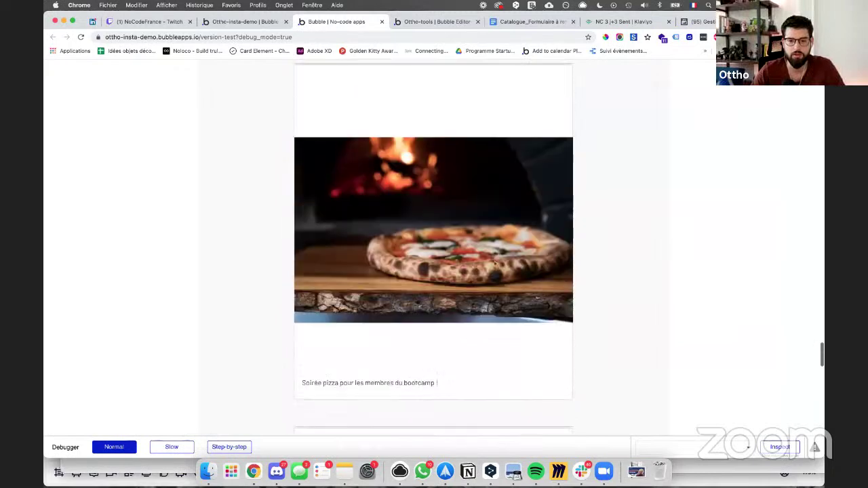
{"action": "key", "text": "Home"}
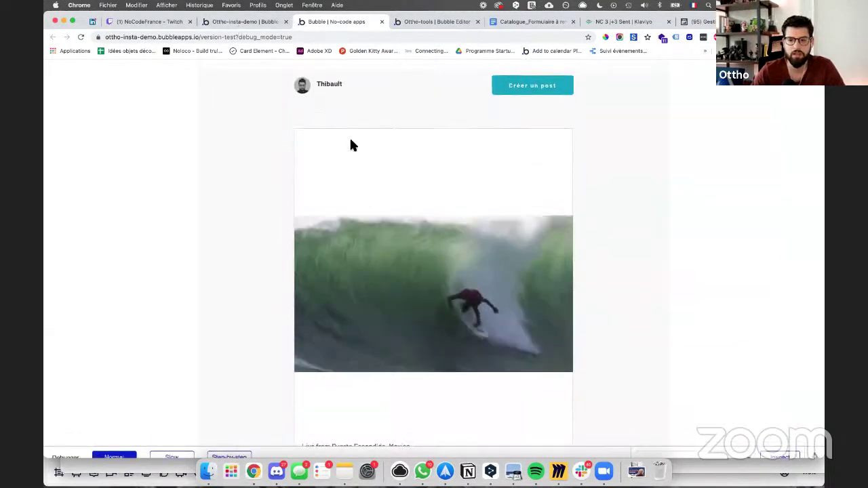
{"action": "scroll", "coordinate": [350, 145], "scroll_direction": "down", "scroll_amount": 3}
{"action": "scroll", "coordinate": [350, 145], "scroll_direction": "up", "scroll_amount": 1}
{"action": "scroll", "coordinate": [350, 145], "scroll_direction": "up", "scroll_amount": 1}
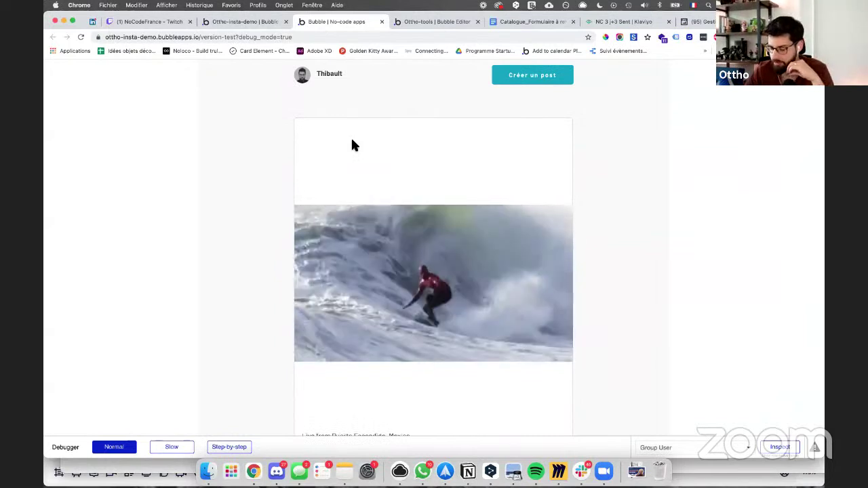
{"action": "scroll", "coordinate": [390, 216], "scroll_direction": "down", "scroll_amount": 2}
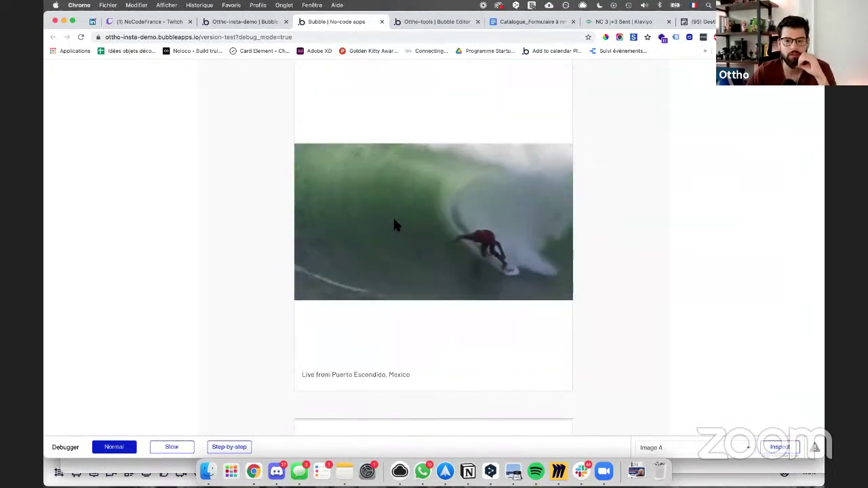
{"action": "scroll", "coordinate": [393, 215], "scroll_direction": "down", "scroll_amount": 1}
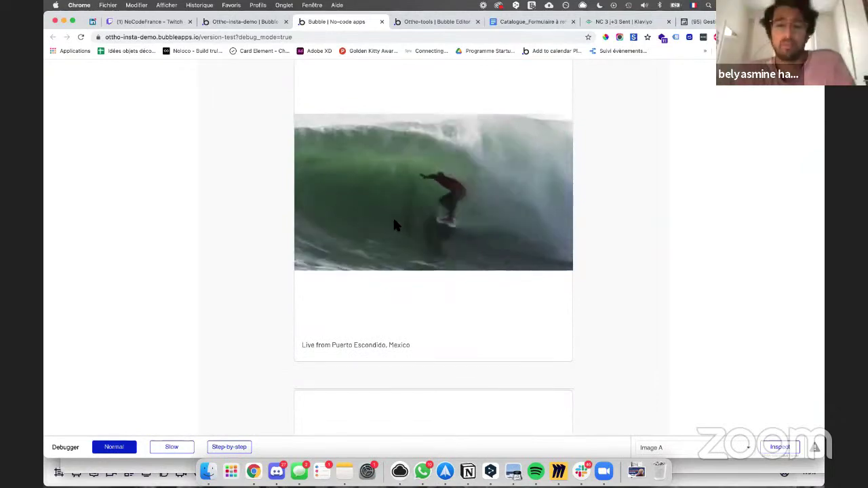
{"action": "scroll", "coordinate": [364, 203], "scroll_direction": "up", "scroll_amount": 3}
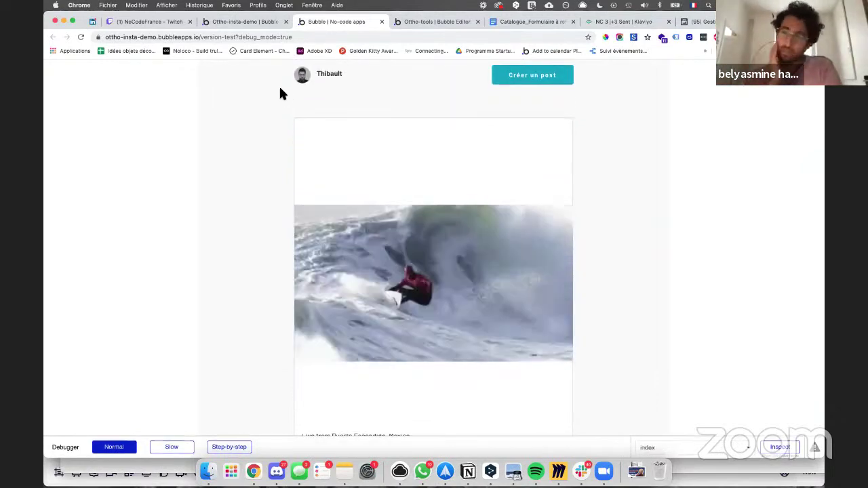
{"action": "left_click", "coordinate": [254, 21]}
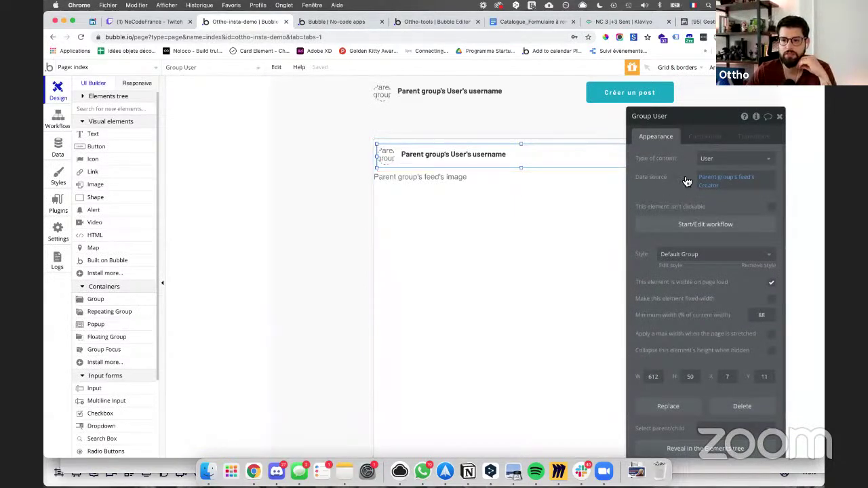
Step: Inspect the username text, avatar and Group User, checking its feed Creator data source
{"action": "left_click", "coordinate": [445, 161]}
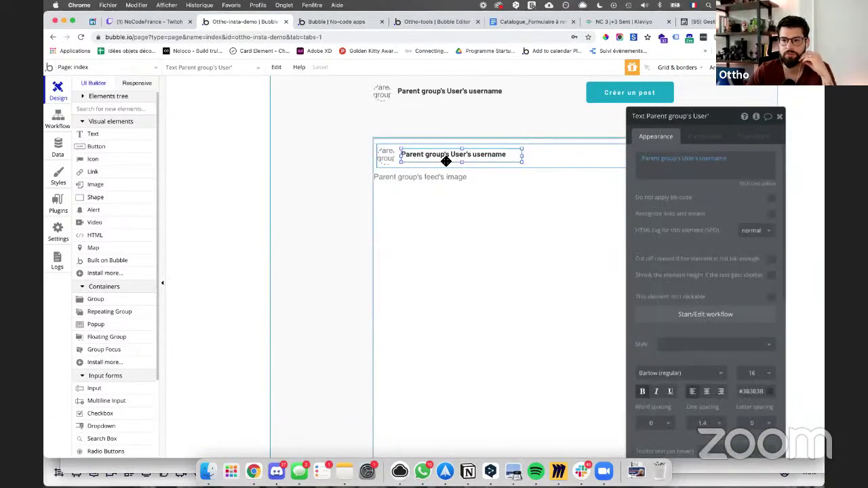
{"action": "left_click", "coordinate": [385, 158]}
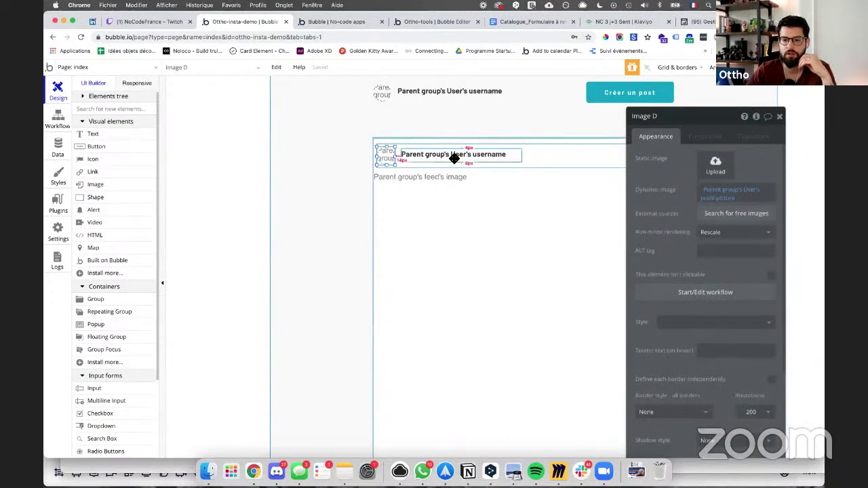
{"action": "left_click", "coordinate": [454, 158]}
{"action": "left_click", "coordinate": [582, 159]}
{"action": "left_click", "coordinate": [723, 182]}
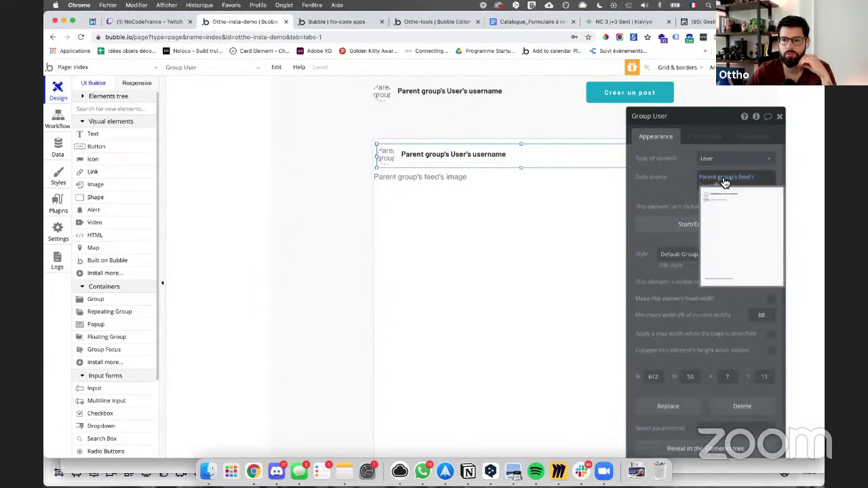
{"action": "left_click", "coordinate": [719, 190]}
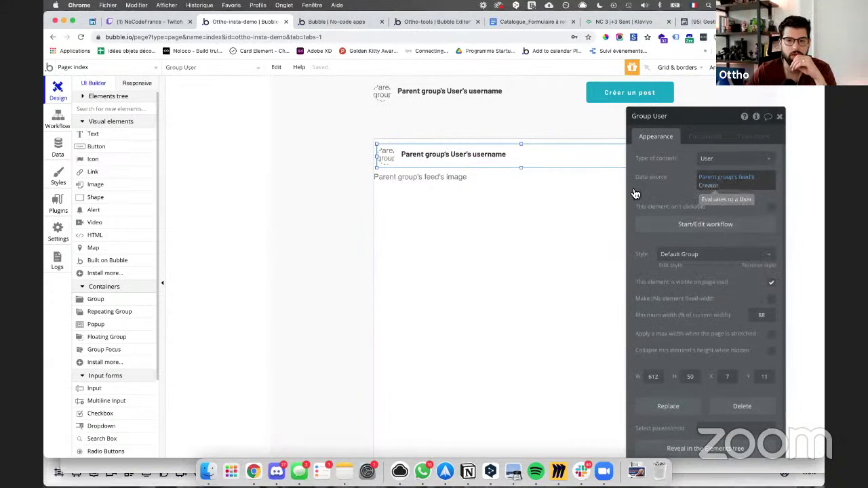
Step: Re-check the header group's data source expression, then open the app's data types
{"action": "left_click", "coordinate": [535, 190]}
{"action": "left_click", "coordinate": [557, 174]}
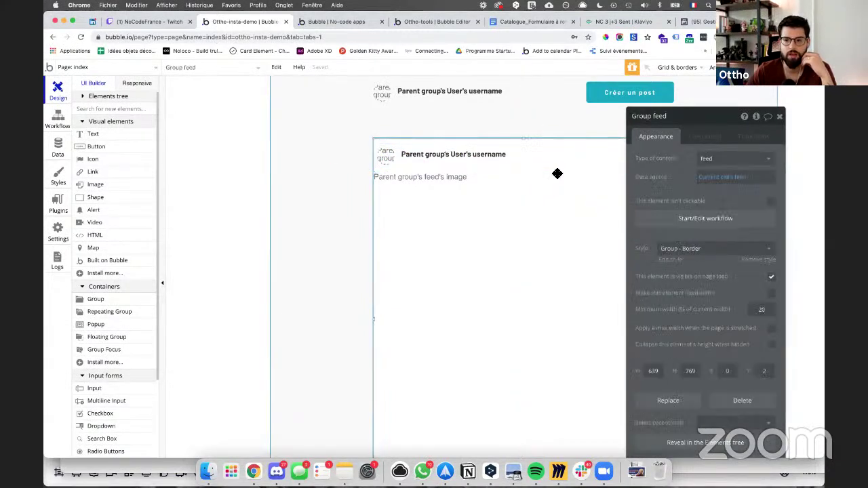
{"action": "left_click", "coordinate": [487, 158]}
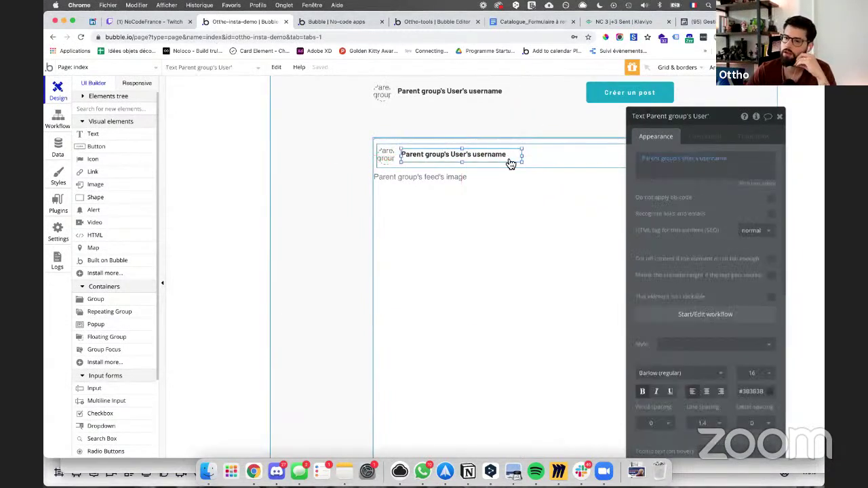
{"action": "left_click", "coordinate": [544, 162]}
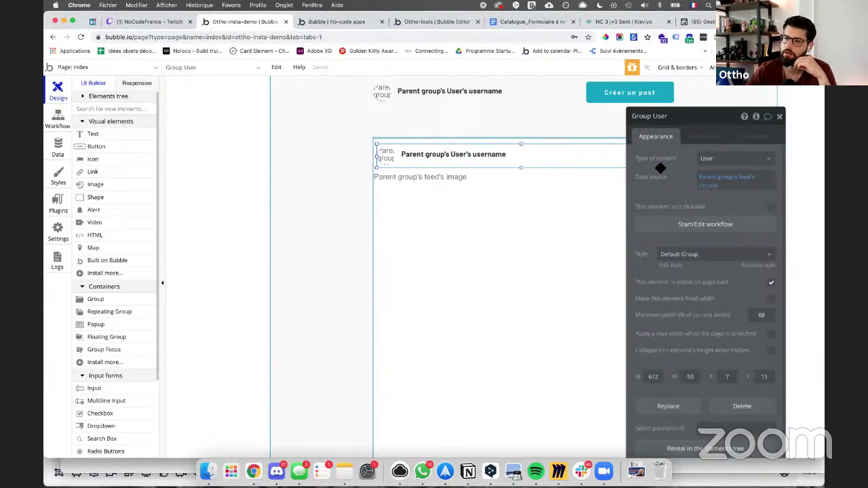
{"action": "left_click", "coordinate": [736, 185]}
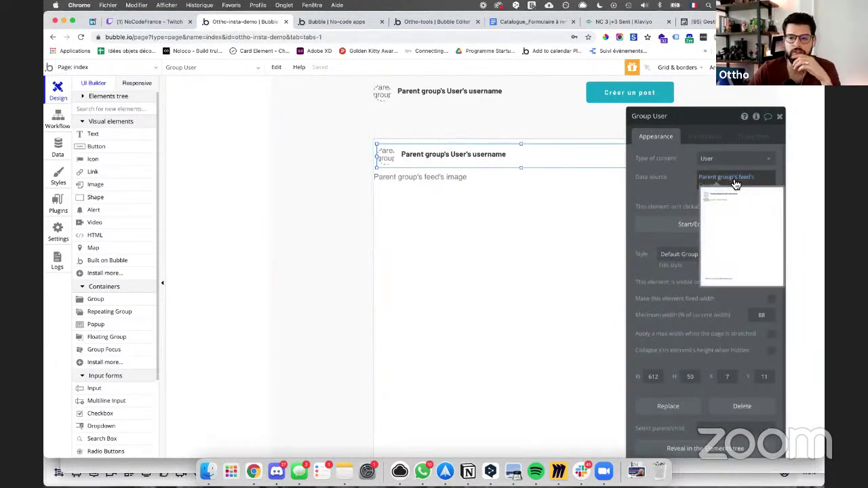
{"action": "left_click", "coordinate": [406, 197]}
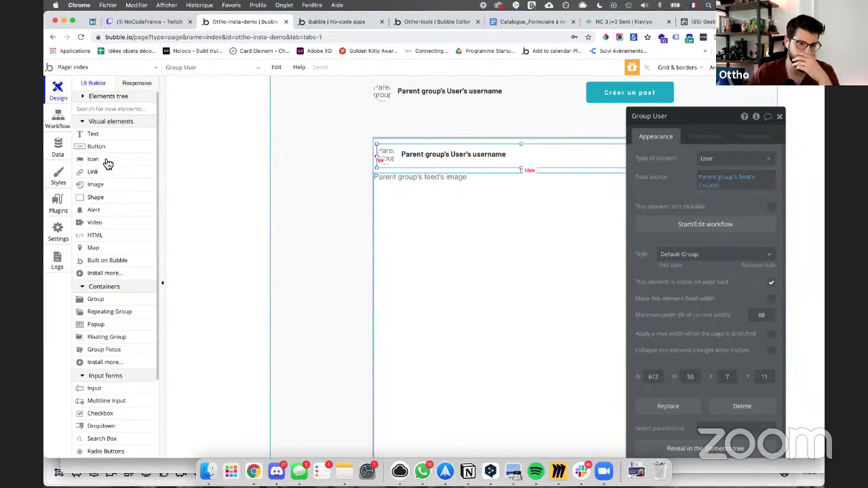
{"action": "left_click", "coordinate": [59, 145]}
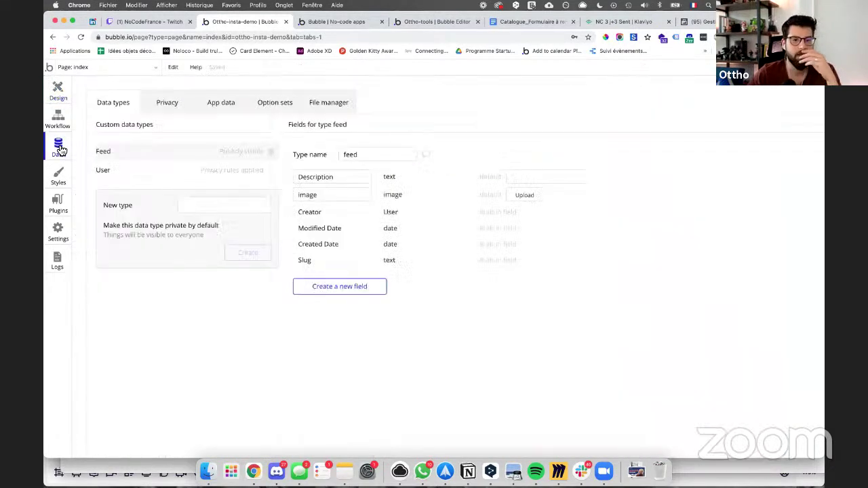
Step: In the User privacy rules, let Everyone else view all fields, then return to the preview
{"action": "left_click", "coordinate": [168, 103]}
{"action": "left_click", "coordinate": [155, 171]}
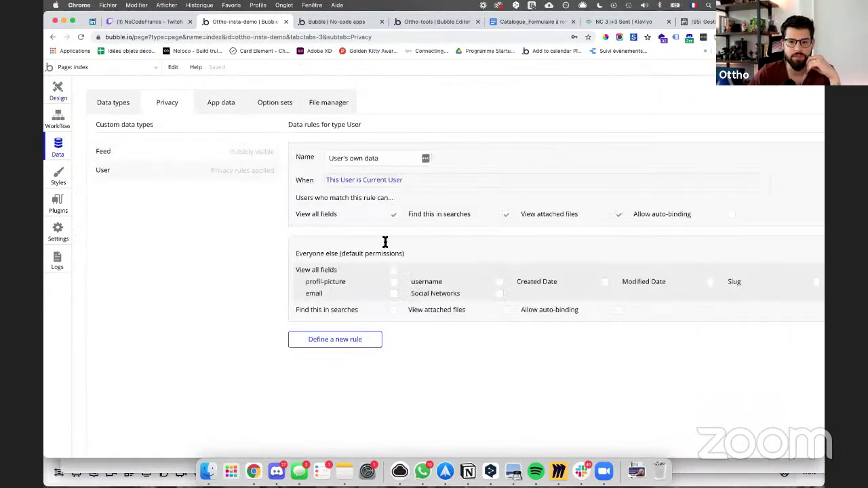
{"action": "left_click", "coordinate": [393, 272]}
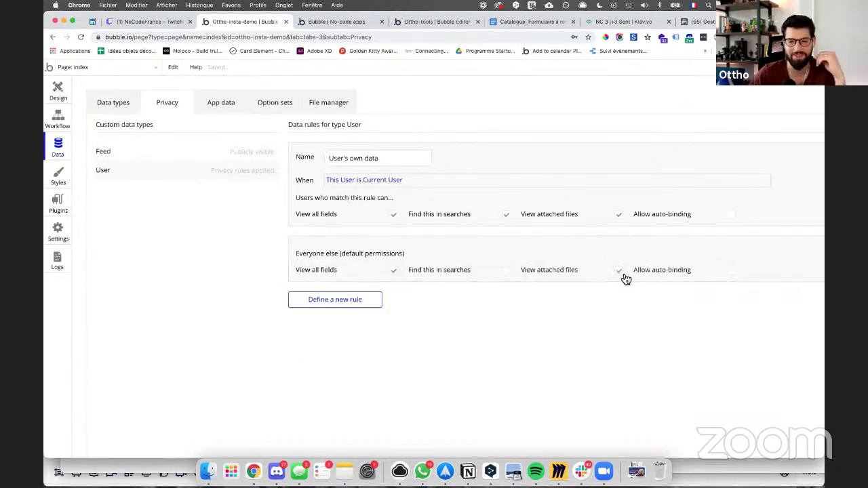
{"action": "left_click", "coordinate": [332, 23]}
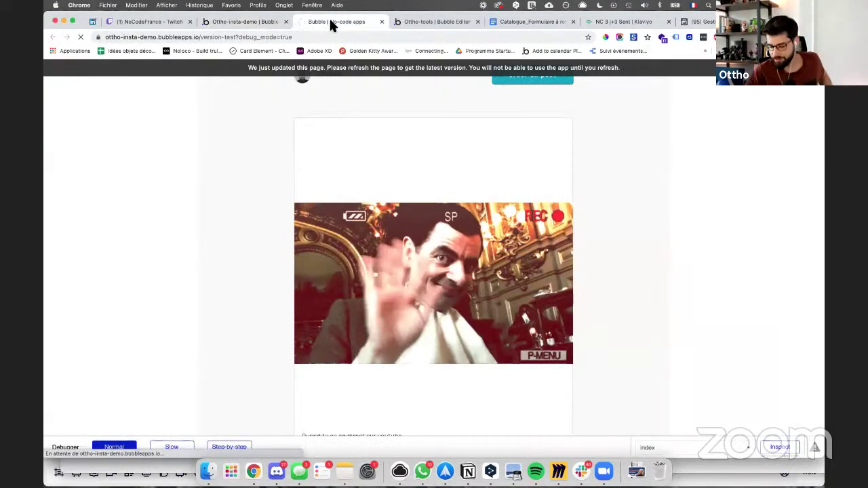
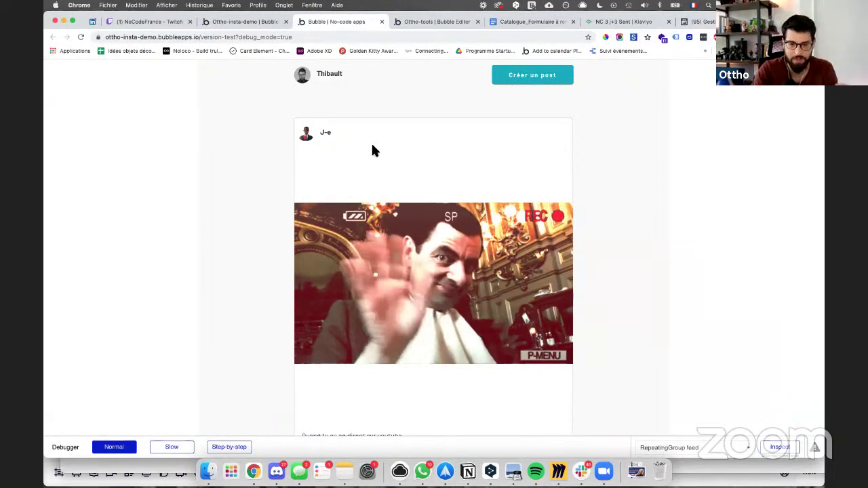
Step: Process Image A's dynamic image with Imgix and set it to resize to fit by cropping
{"action": "scroll", "coordinate": [372, 146], "scroll_direction": "down", "scroll_amount": 1}
{"action": "scroll", "coordinate": [372, 145], "scroll_direction": "down", "scroll_amount": 8}
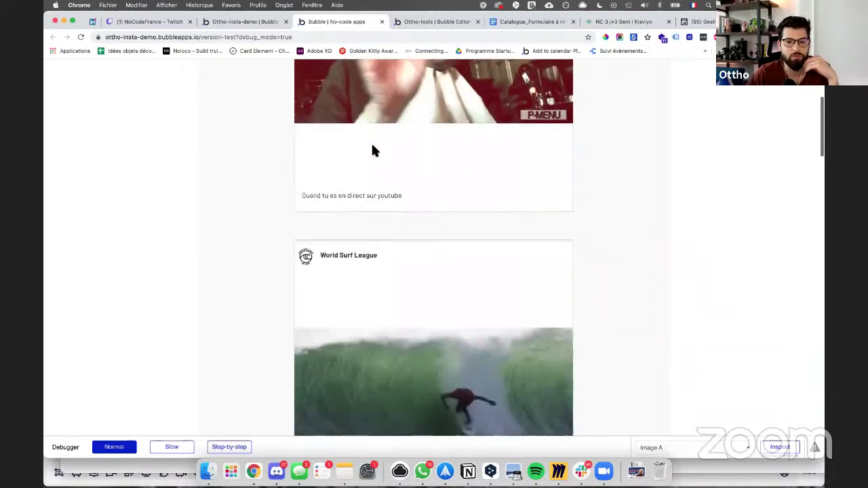
{"action": "scroll", "coordinate": [341, 250], "scroll_direction": "down", "scroll_amount": 15}
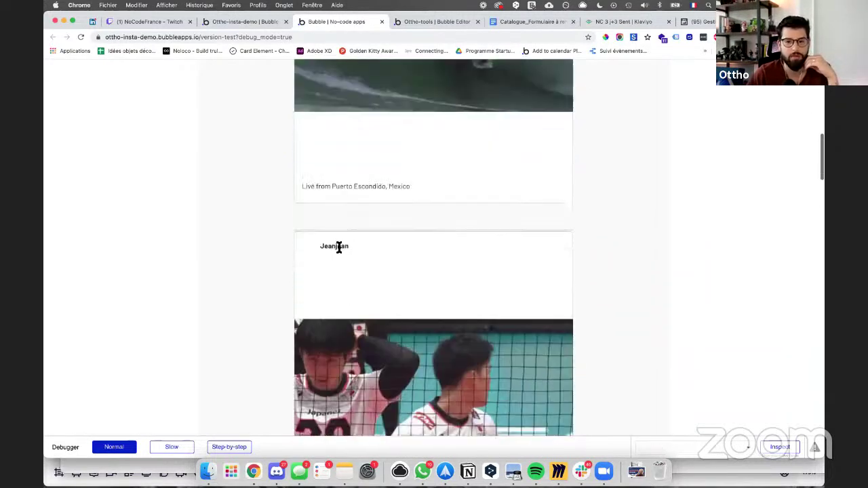
{"action": "scroll", "coordinate": [354, 254], "scroll_direction": "down", "scroll_amount": 20}
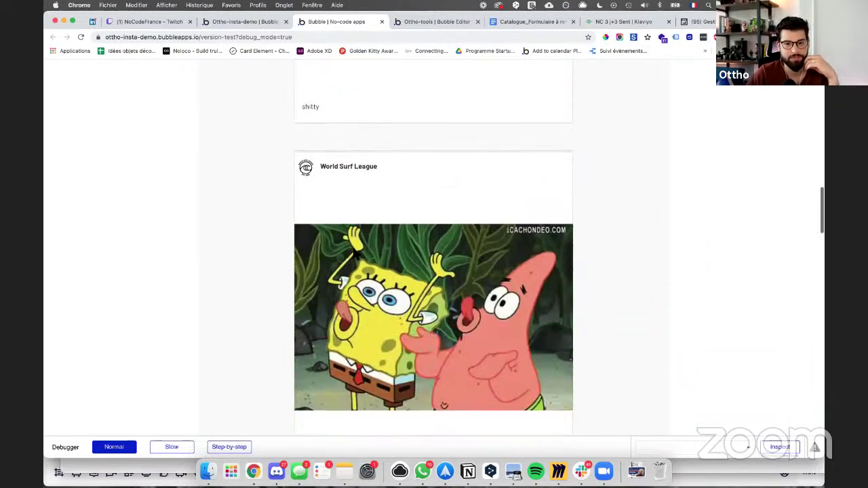
{"action": "scroll", "coordinate": [354, 253], "scroll_direction": "down", "scroll_amount": 14}
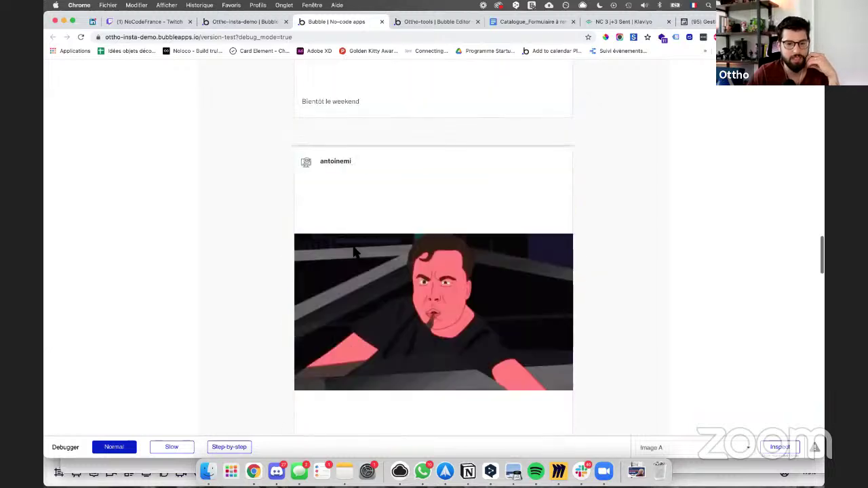
{"action": "scroll", "coordinate": [354, 249], "scroll_direction": "down", "scroll_amount": 6}
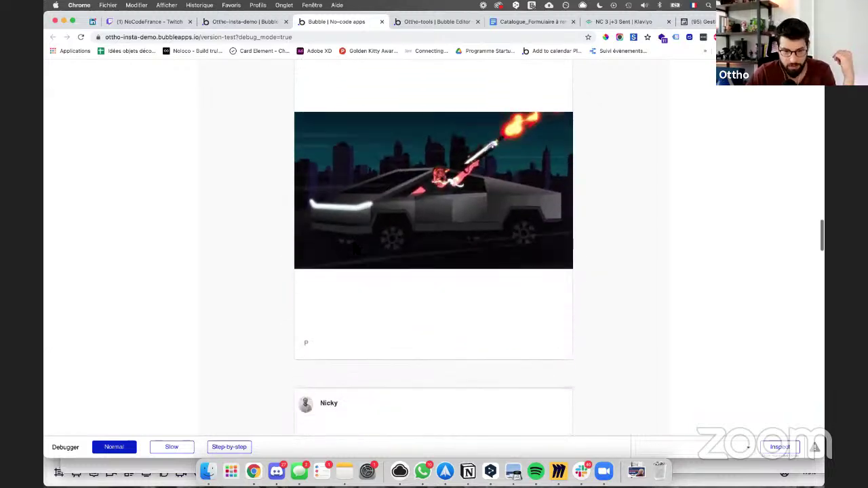
{"action": "scroll", "coordinate": [353, 248], "scroll_direction": "down", "scroll_amount": 8}
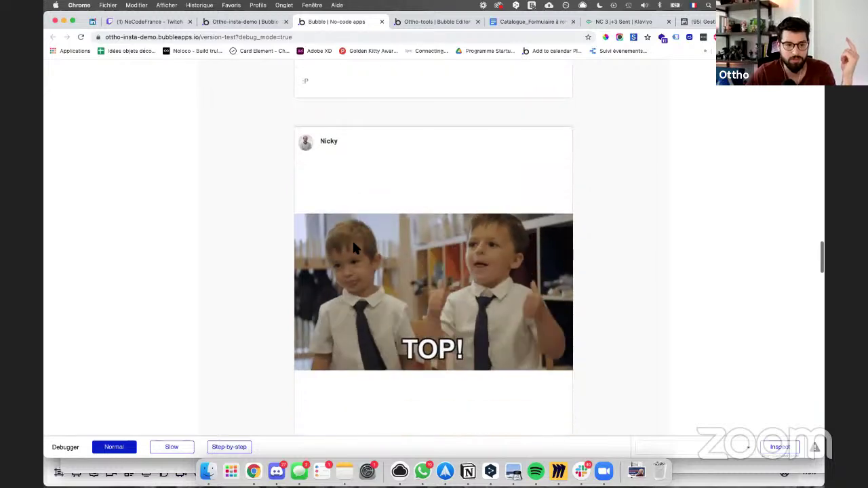
{"action": "scroll", "coordinate": [353, 247], "scroll_direction": "down", "scroll_amount": 10}
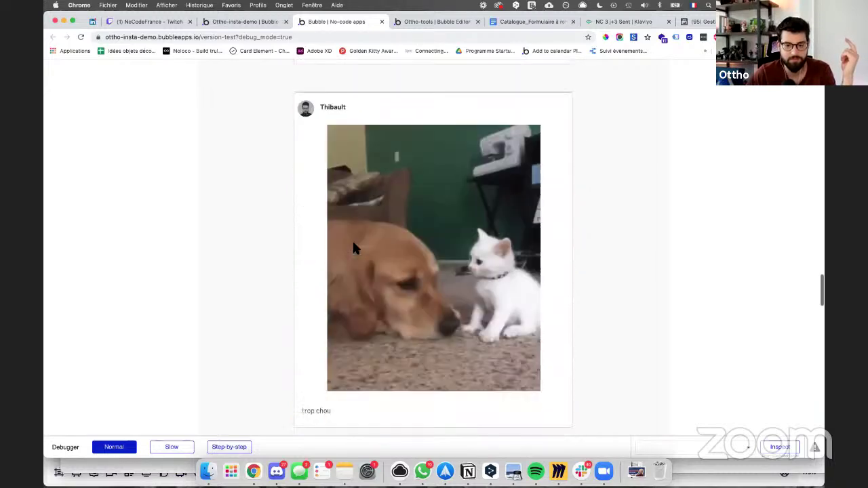
{"action": "scroll", "coordinate": [353, 247], "scroll_direction": "down", "scroll_amount": 10}
{"action": "scroll", "coordinate": [353, 247], "scroll_direction": "up", "scroll_amount": 4}
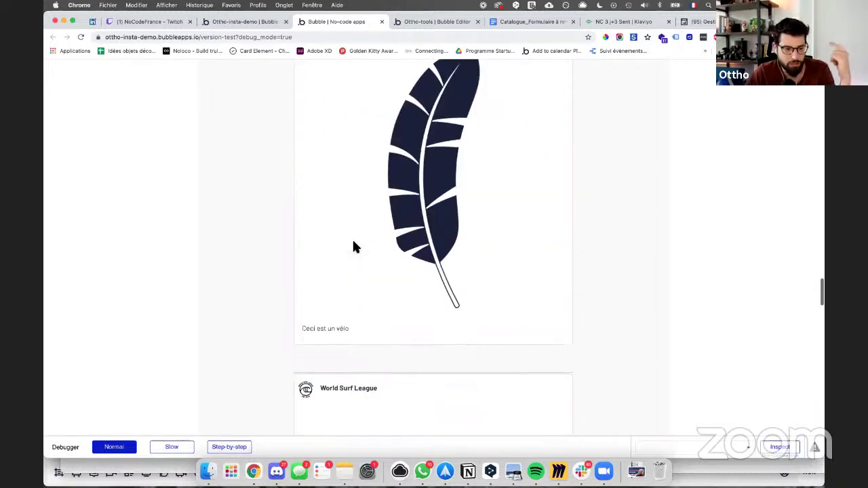
{"action": "scroll", "coordinate": [353, 247], "scroll_direction": "down", "scroll_amount": 16}
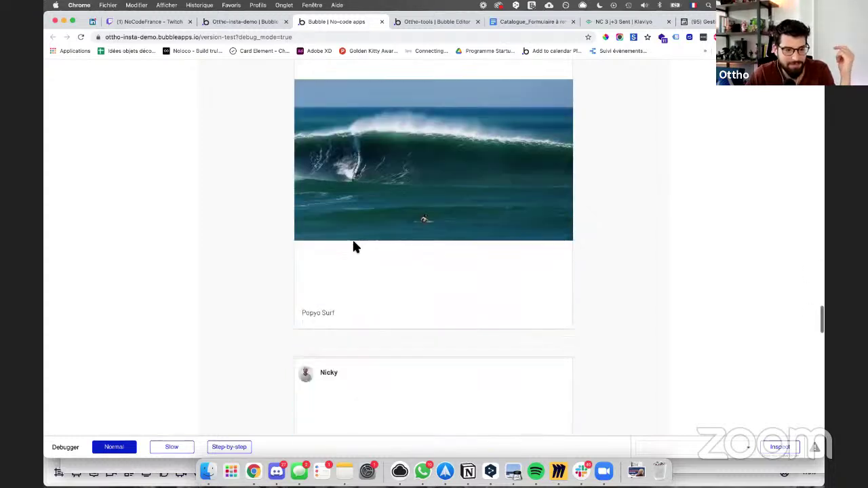
{"action": "scroll", "coordinate": [352, 247], "scroll_direction": "down", "scroll_amount": 6}
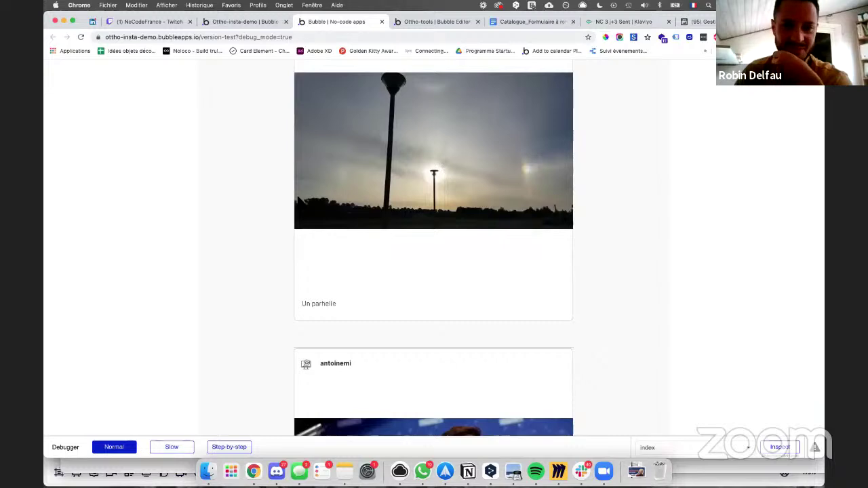
{"action": "scroll", "coordinate": [298, 196], "scroll_direction": "down", "scroll_amount": 20}
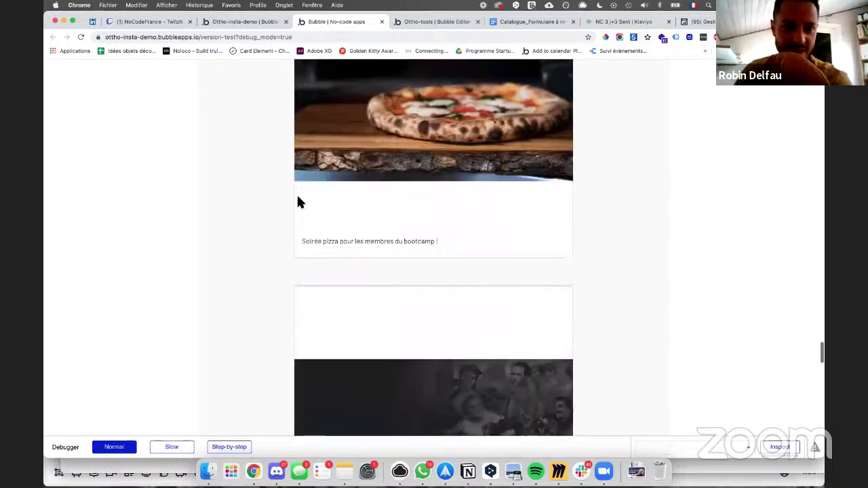
{"action": "scroll", "coordinate": [297, 193], "scroll_direction": "down", "scroll_amount": 20}
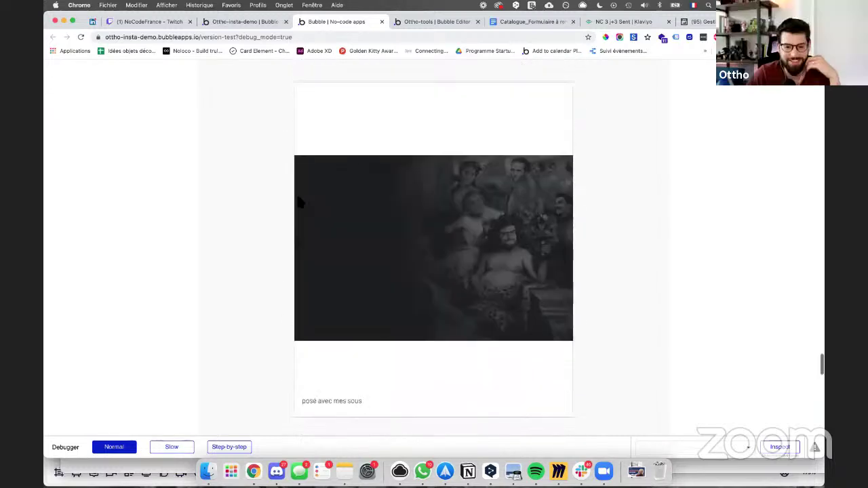
{"action": "scroll", "coordinate": [298, 198], "scroll_direction": "up", "scroll_amount": 20}
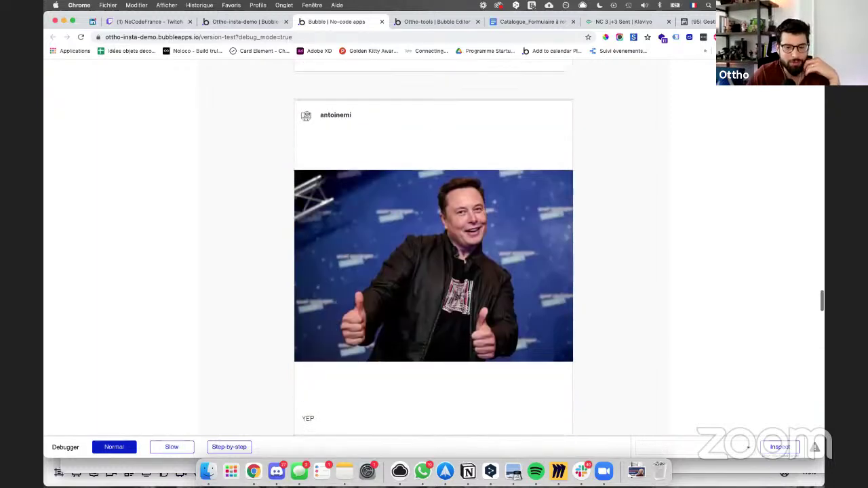
{"action": "scroll", "coordinate": [299, 201], "scroll_direction": "up", "scroll_amount": 20}
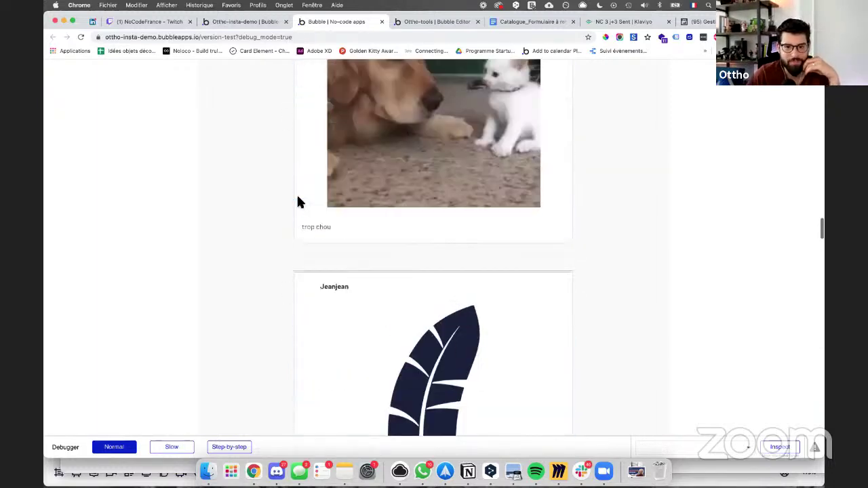
{"action": "scroll", "coordinate": [296, 199], "scroll_direction": "down", "scroll_amount": 5}
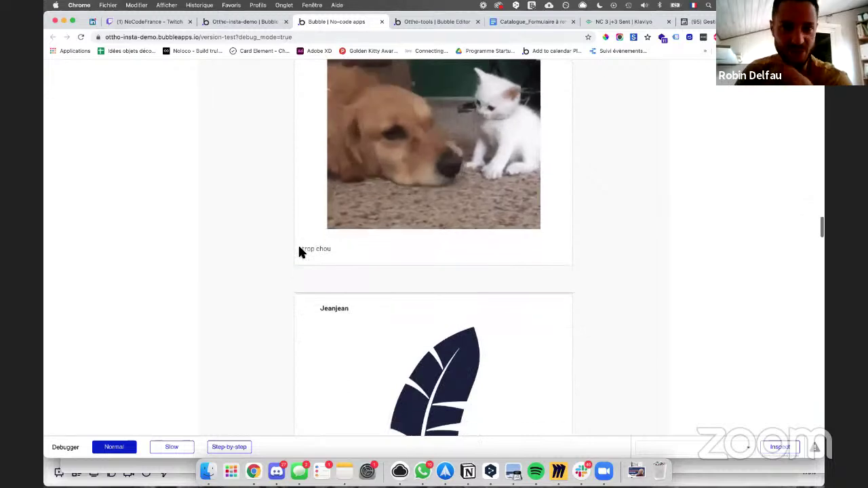
{"action": "scroll", "coordinate": [296, 248], "scroll_direction": "up", "scroll_amount": 4}
{"action": "scroll", "coordinate": [299, 248], "scroll_direction": "up", "scroll_amount": 5}
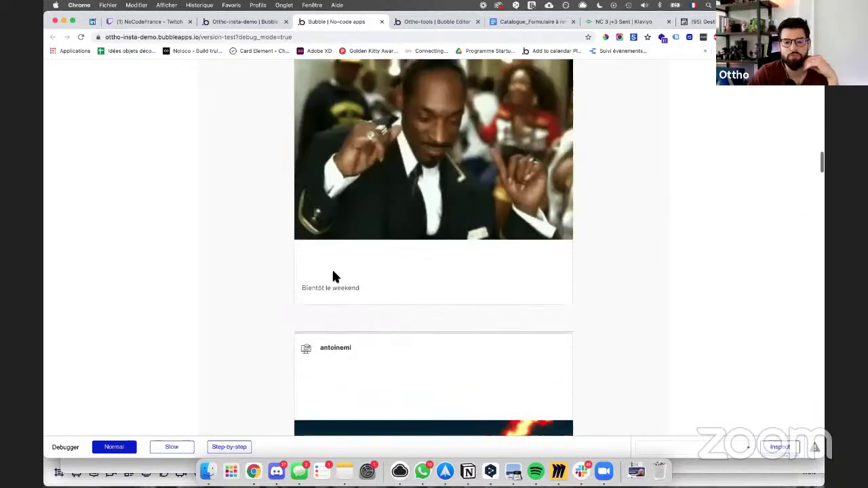
{"action": "scroll", "coordinate": [332, 268], "scroll_direction": "up", "scroll_amount": 5}
{"action": "scroll", "coordinate": [332, 229], "scroll_direction": "up", "scroll_amount": 10}
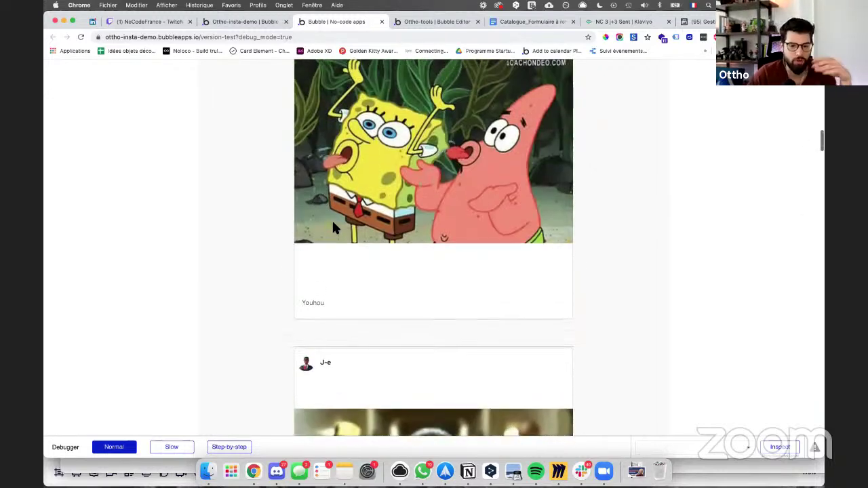
{"action": "scroll", "coordinate": [332, 229], "scroll_direction": "up", "scroll_amount": 10}
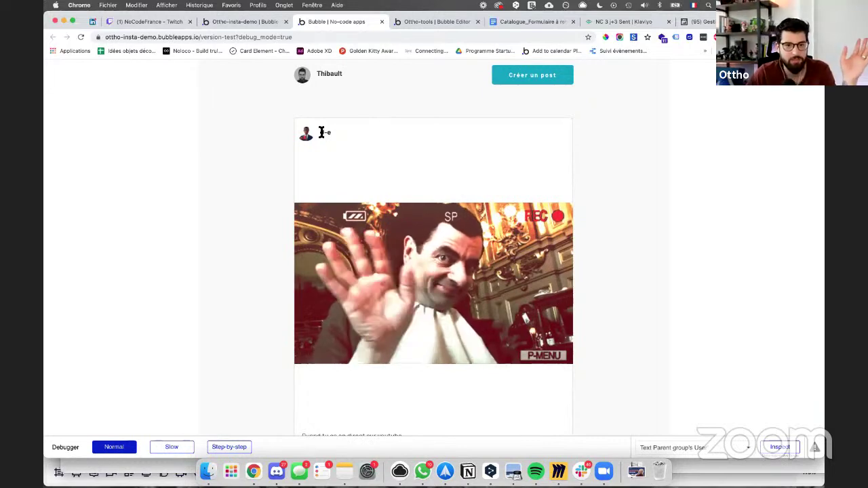
{"action": "scroll", "coordinate": [366, 231], "scroll_direction": "down", "scroll_amount": 4}
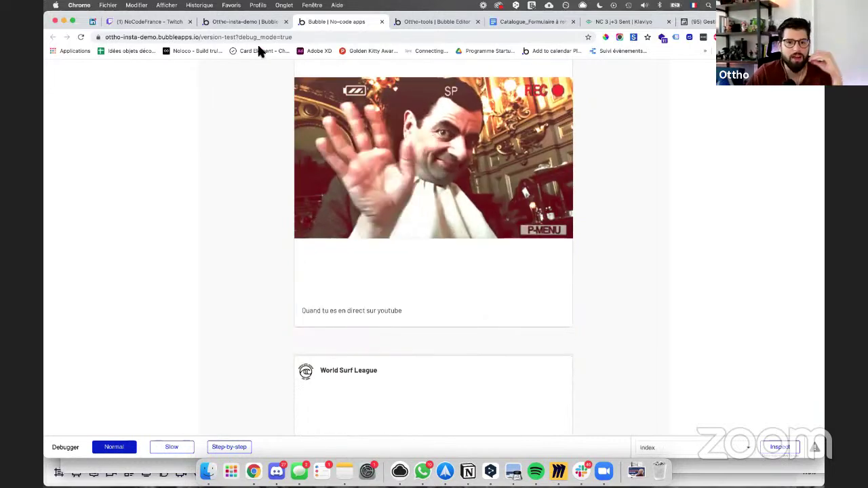
{"action": "left_click", "coordinate": [242, 21]}
{"action": "left_click", "coordinate": [59, 91]}
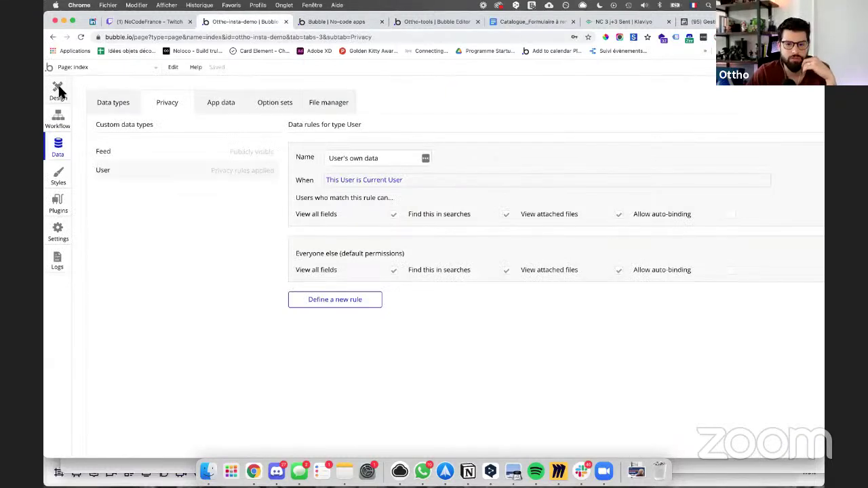
{"action": "left_click", "coordinate": [733, 196]}
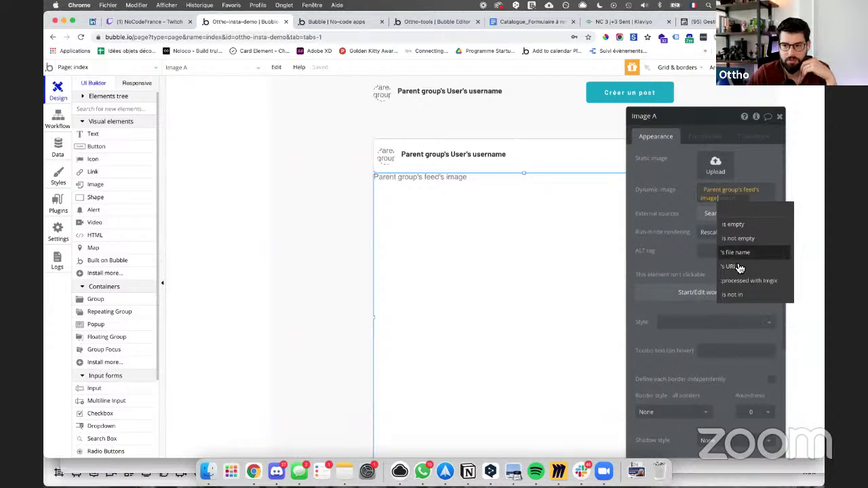
{"action": "left_click", "coordinate": [737, 280]}
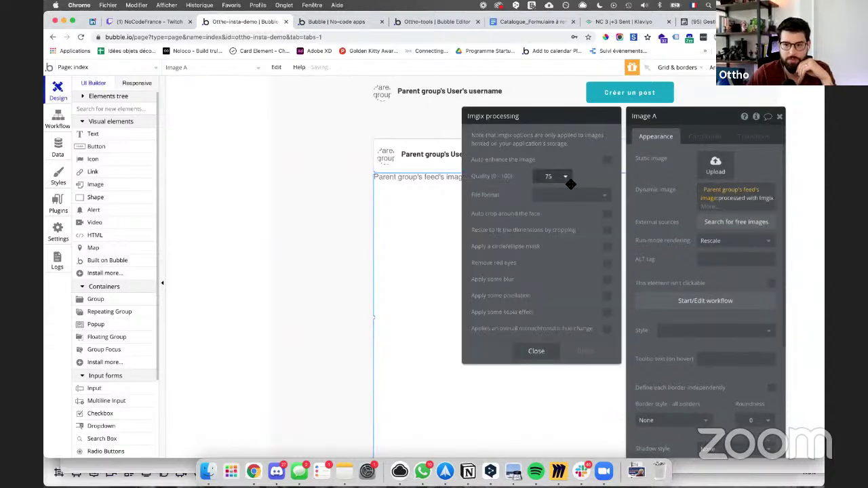
{"action": "left_click", "coordinate": [608, 231]}
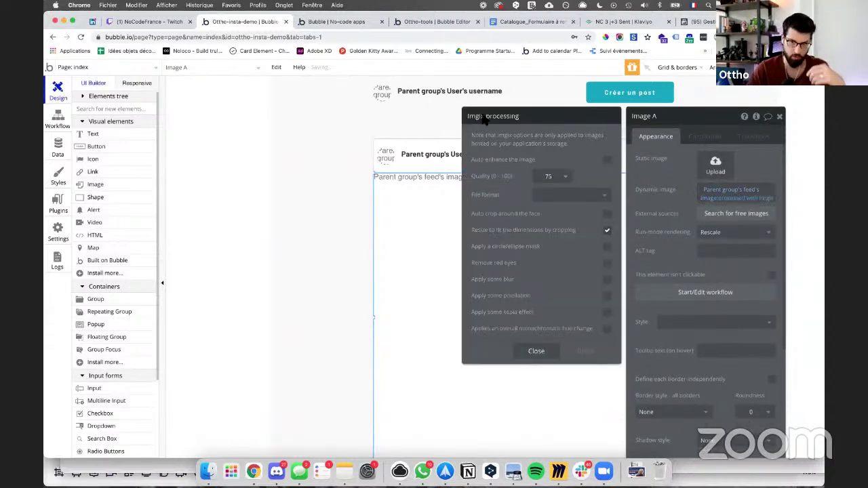
Step: Reload the live preview to check the cropped image, then select the post's Description text
{"action": "left_click", "coordinate": [326, 21]}
{"action": "key", "text": "super+r"}
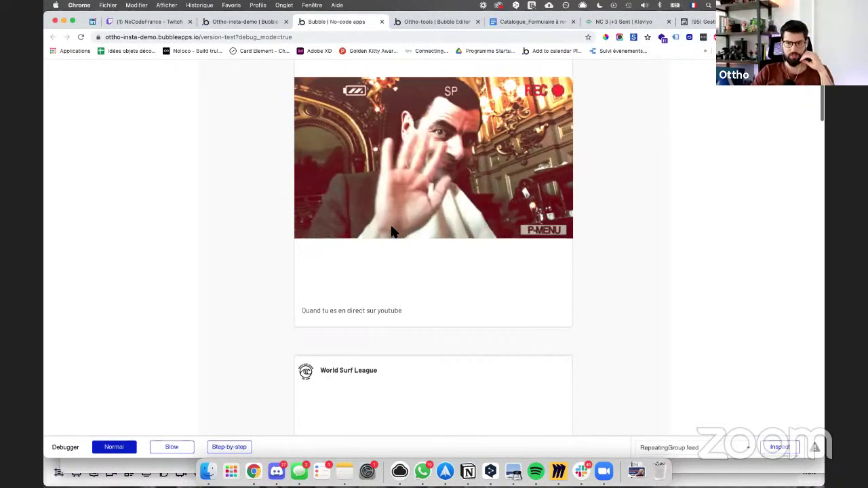
{"action": "scroll", "coordinate": [380, 228], "scroll_direction": "down", "scroll_amount": 4}
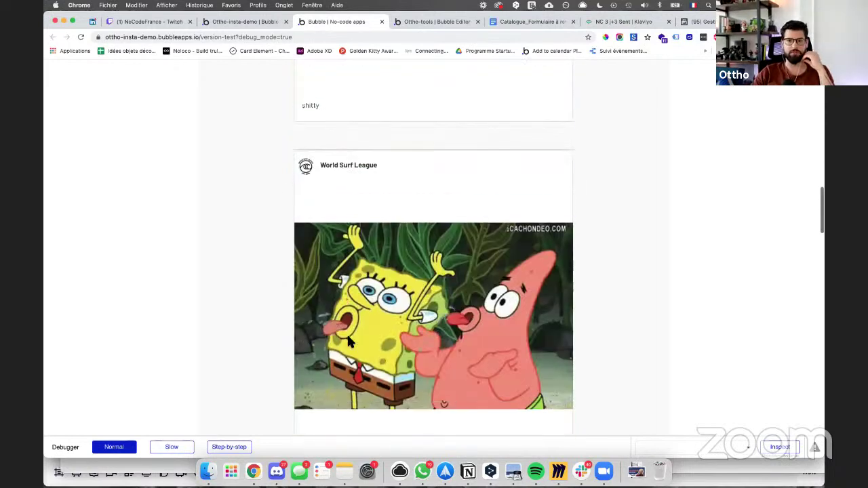
{"action": "scroll", "coordinate": [342, 271], "scroll_direction": "up", "scroll_amount": 10}
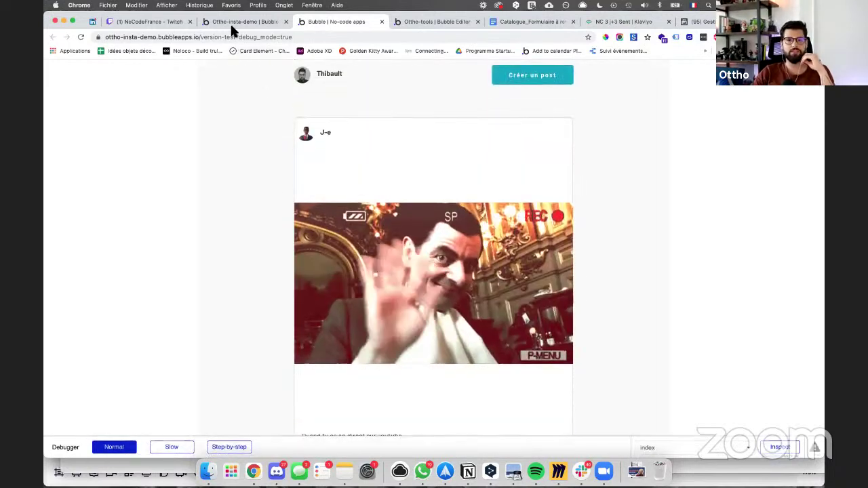
{"action": "left_click", "coordinate": [230, 23]}
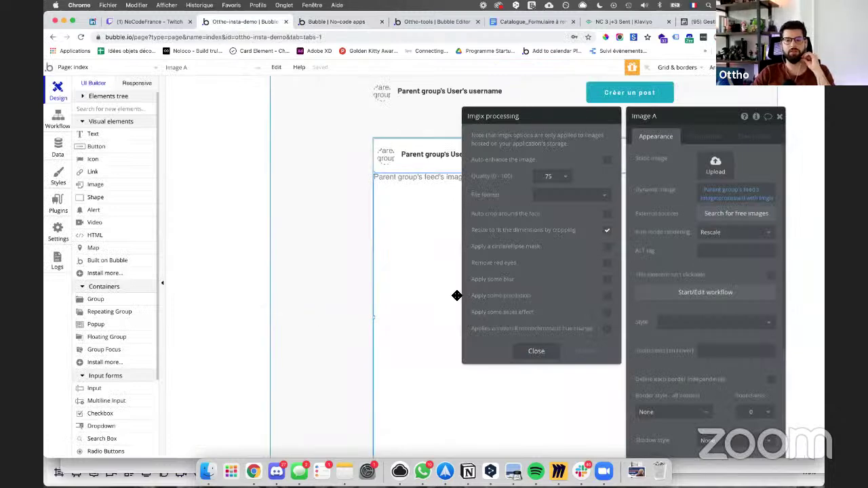
{"action": "scroll", "coordinate": [456, 294], "scroll_direction": "down", "scroll_amount": 5}
{"action": "left_click", "coordinate": [434, 379]}
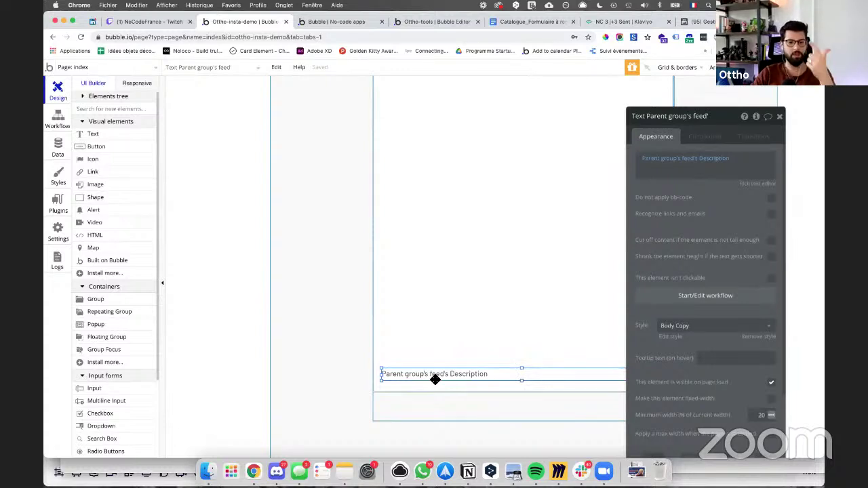
Step: Add a new first line to the caption showing Parent group's feed's Creator's username
{"action": "left_click", "coordinate": [649, 160]}
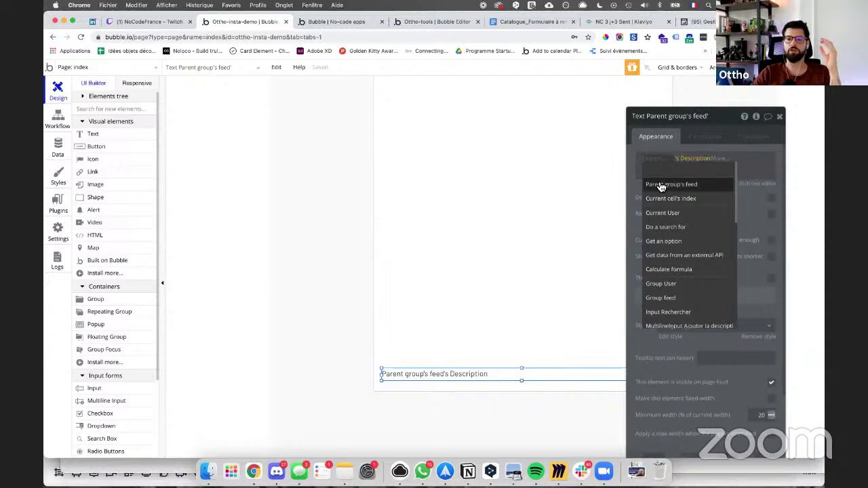
{"action": "left_click", "coordinate": [708, 170]}
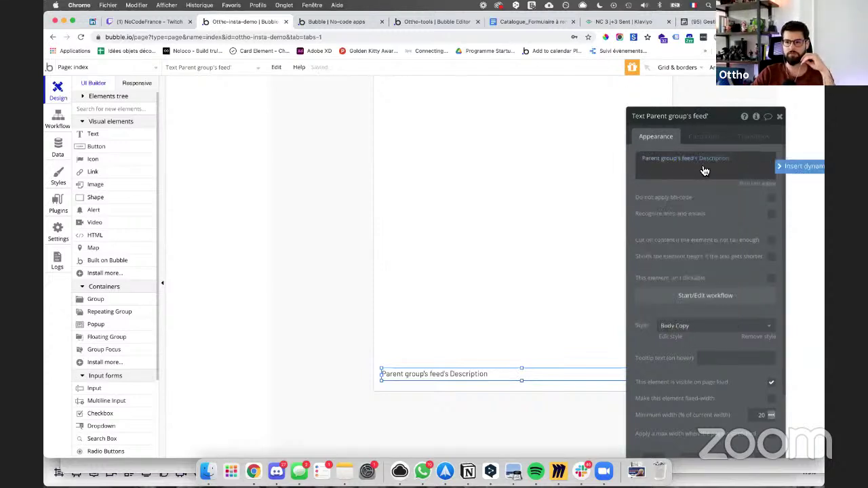
{"action": "left_click_drag", "start_coordinate": [664, 167], "coordinate": [641, 162]}
{"action": "key", "text": "Return"}
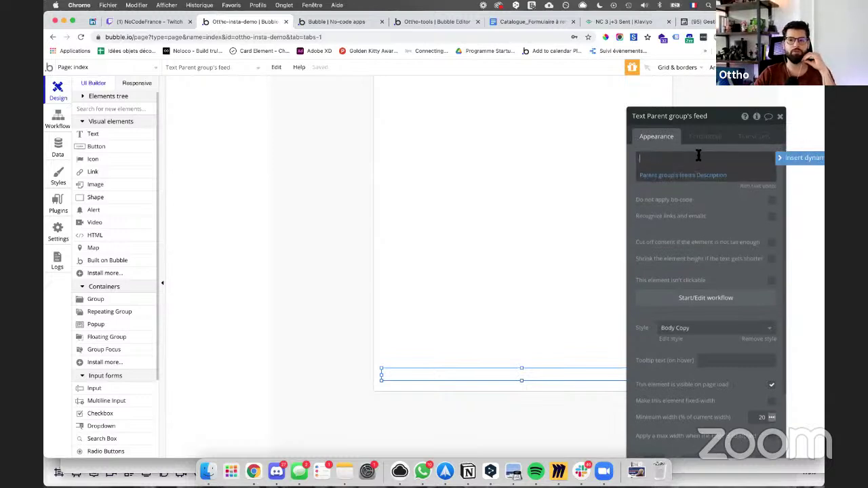
{"action": "left_click", "coordinate": [801, 165]}
{"action": "left_click", "coordinate": [671, 167]}
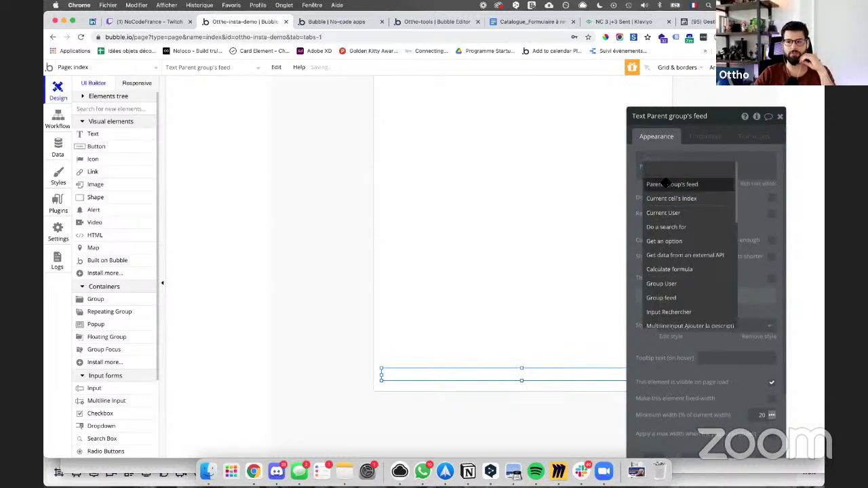
{"action": "left_click", "coordinate": [668, 186]}
{"action": "left_click", "coordinate": [712, 198]}
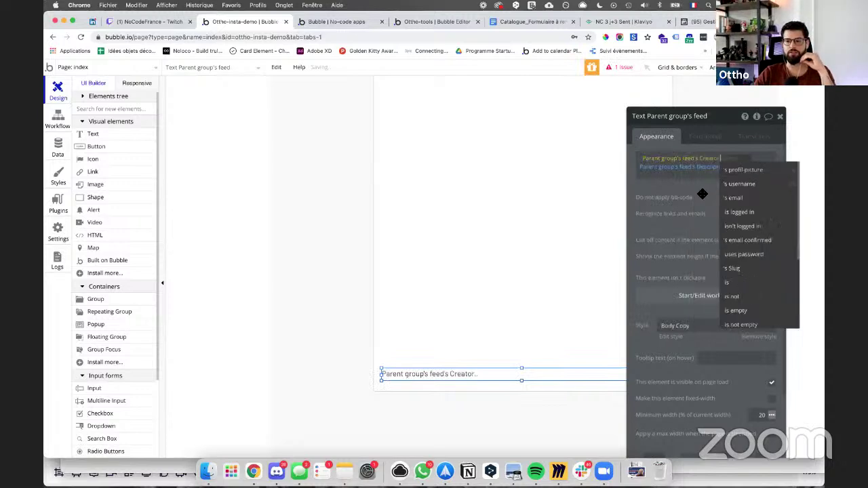
{"action": "left_click", "coordinate": [735, 187]}
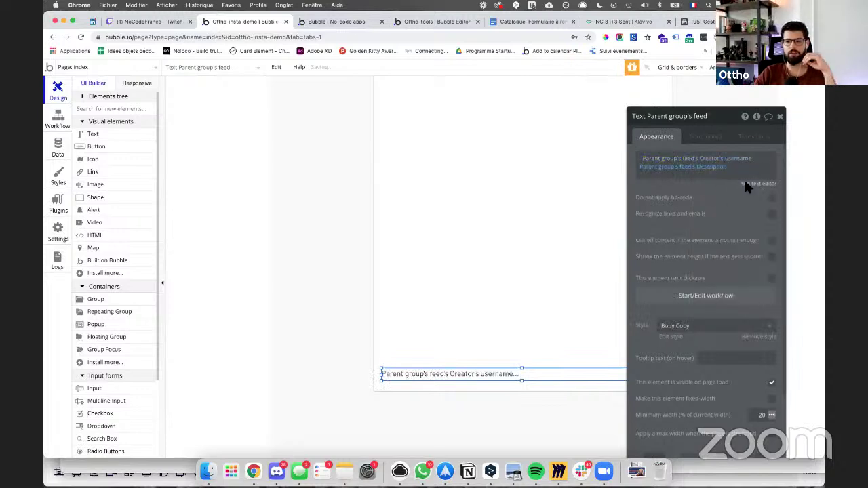
Step: Bold the username line in the Rich Text Editor, save, and scroll the preview feed
{"action": "left_click", "coordinate": [743, 180]}
{"action": "triple_click", "coordinate": [333, 151]}
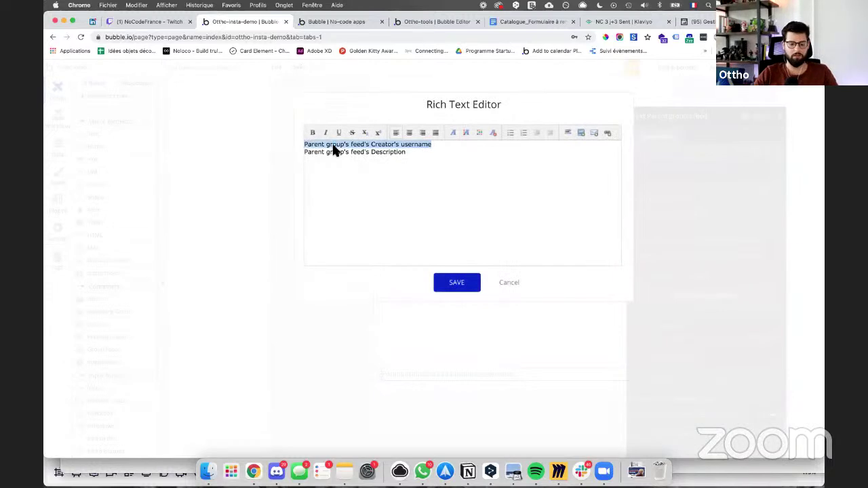
{"action": "key", "text": "super+b"}
{"action": "left_click", "coordinate": [473, 288]}
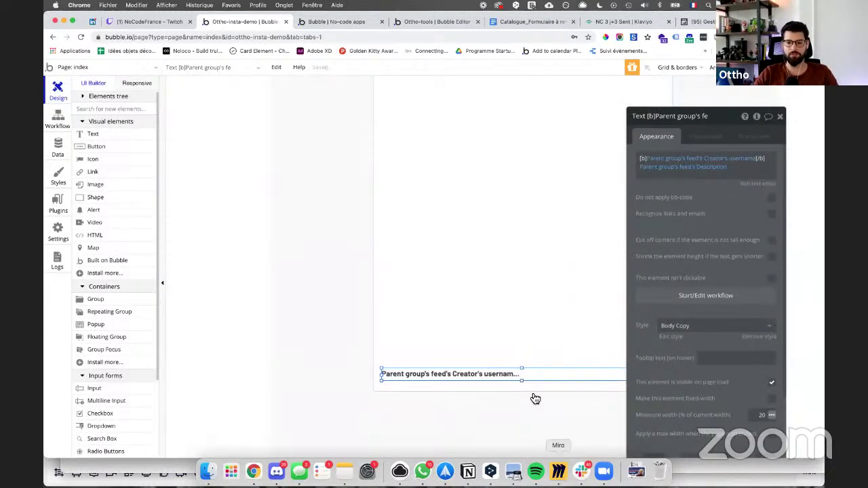
{"action": "left_click", "coordinate": [332, 22]}
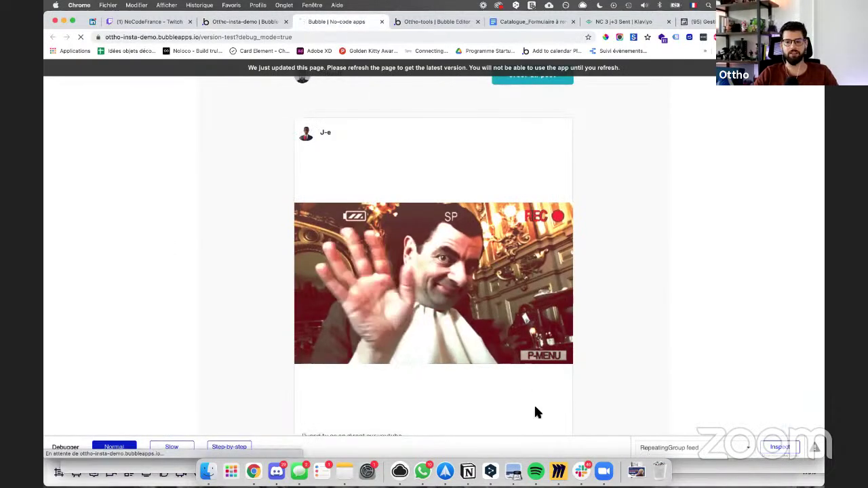
{"action": "scroll", "coordinate": [542, 380], "scroll_direction": "down", "scroll_amount": 1}
{"action": "scroll", "coordinate": [542, 421], "scroll_direction": "down", "scroll_amount": 2}
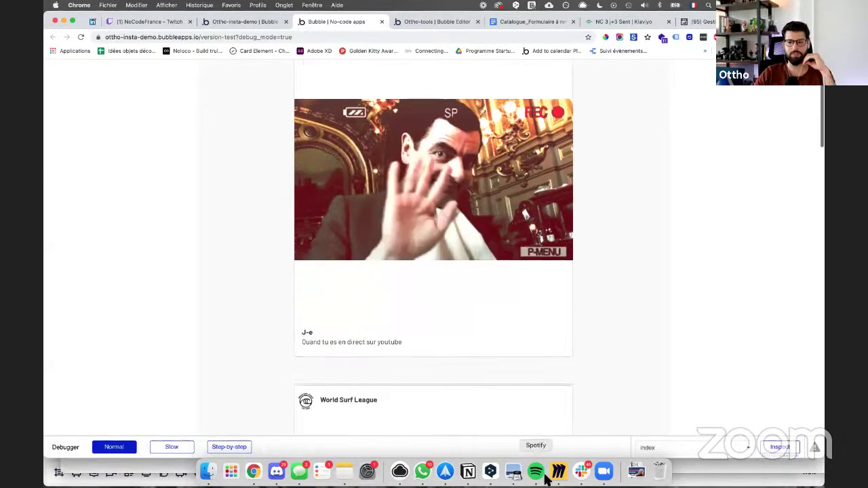
{"action": "scroll", "coordinate": [492, 382], "scroll_direction": "down", "scroll_amount": 8}
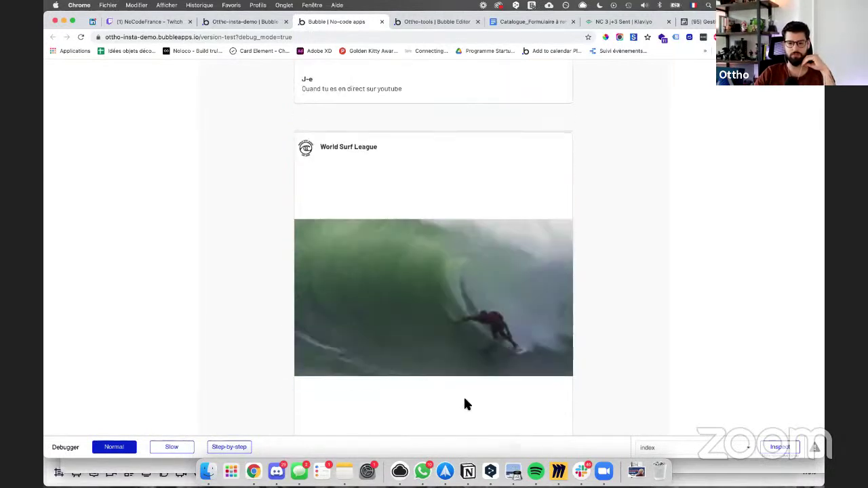
Step: Add Description, Image and creator (user) branches to the Feed node, then start a fourth
{"action": "left_click", "coordinate": [558, 471]}
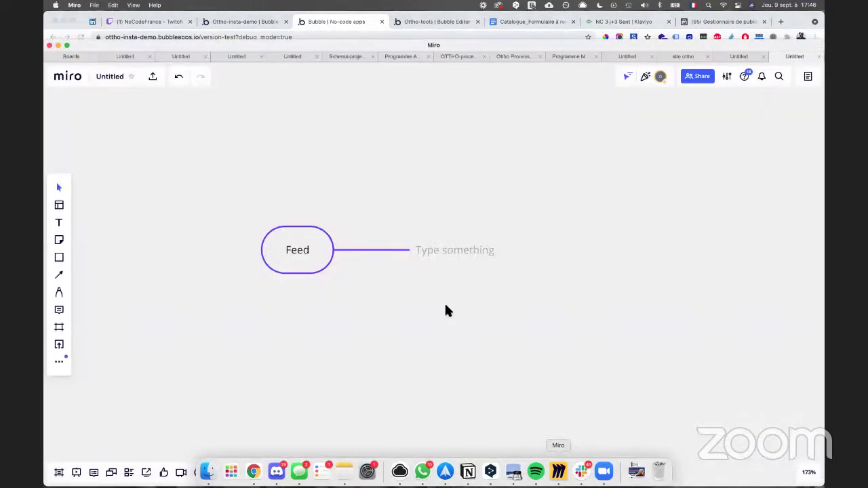
{"action": "left_click", "coordinate": [435, 248]}
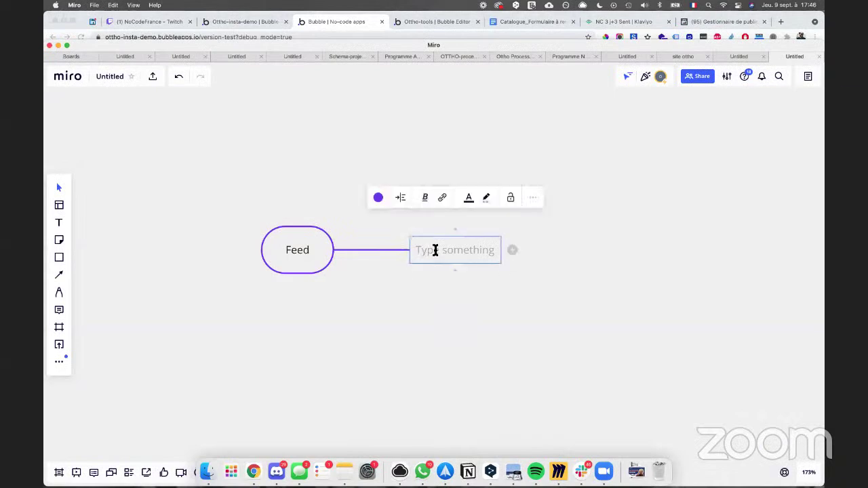
{"action": "type", "text": "Description"}
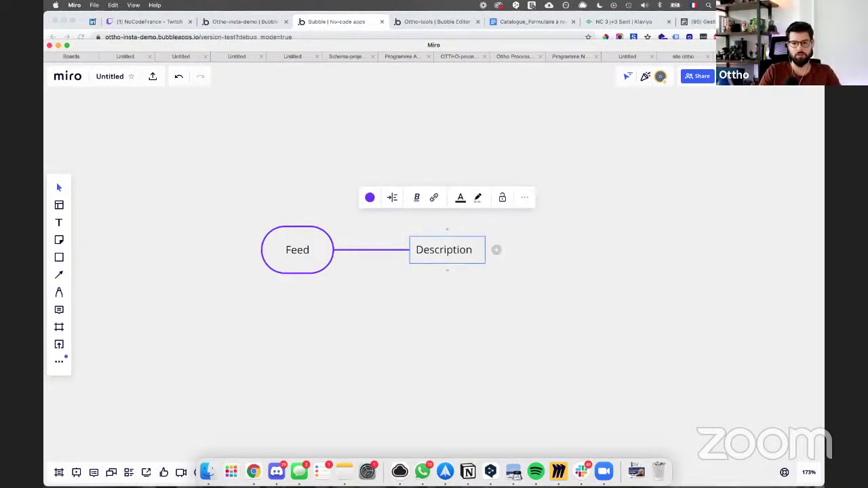
{"action": "key", "text": "Return"}
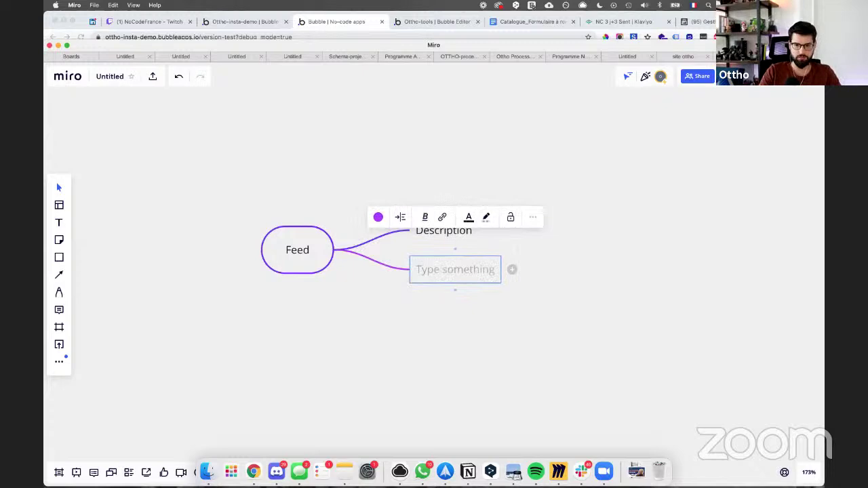
{"action": "type", "text": "Image"}
{"action": "key", "text": "Return"}
{"action": "type", "text": "creator (user)"}
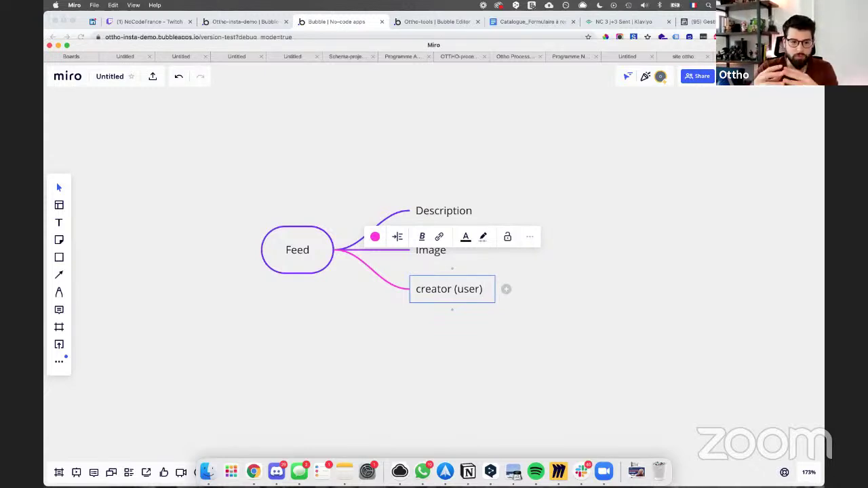
{"action": "key", "text": "Return"}
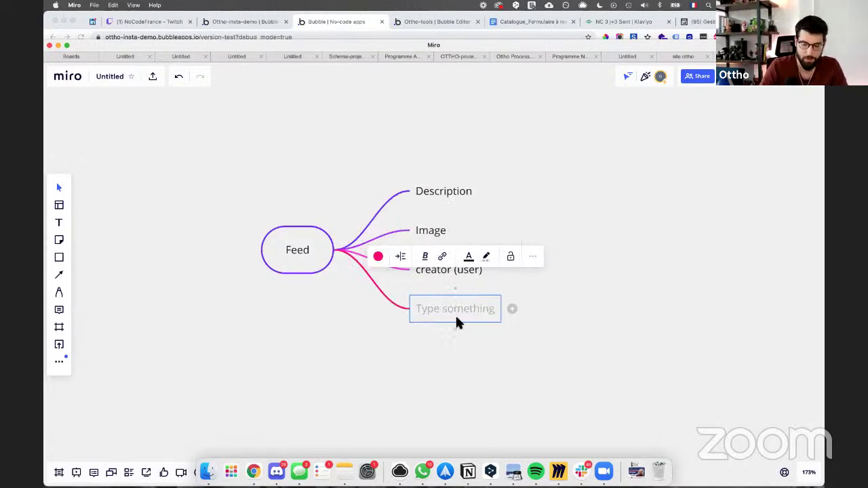
Step: Name the fourth Feed branch 'User-like (list of user)', fixing the misspelled word
{"action": "type", "text": "User"}
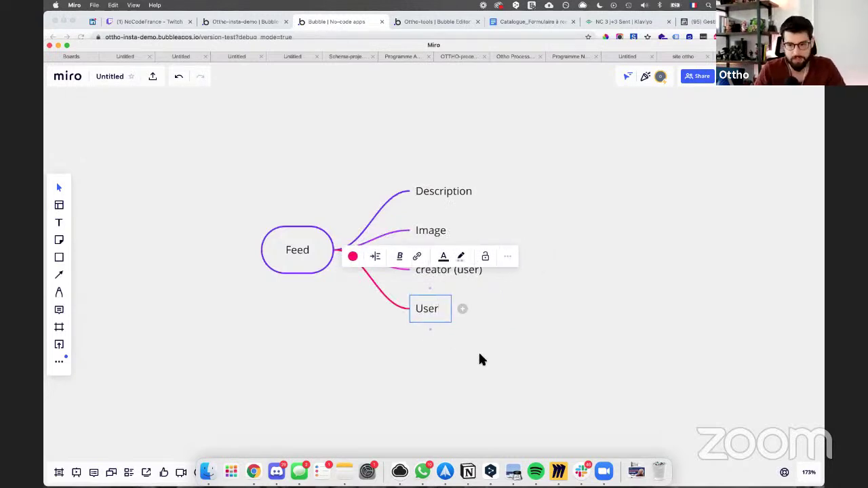
{"action": "left_click", "coordinate": [477, 350]}
{"action": "double_click", "coordinate": [437, 309]}
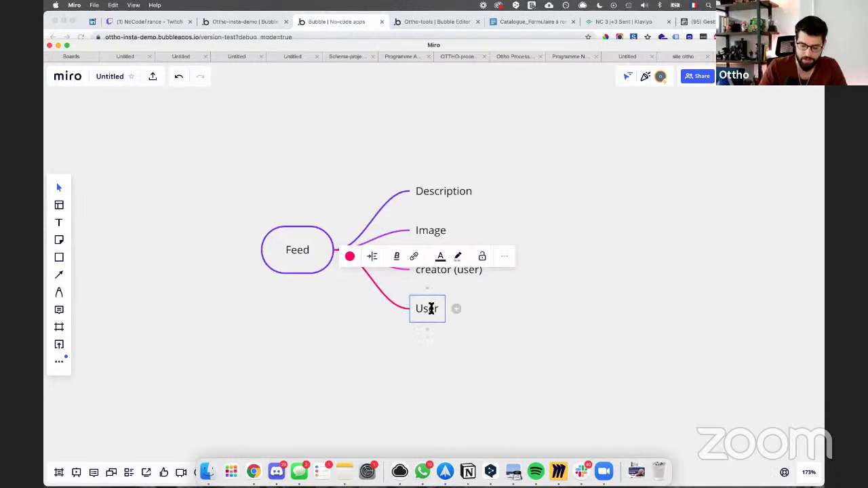
{"action": "type", "text": "-like ("}
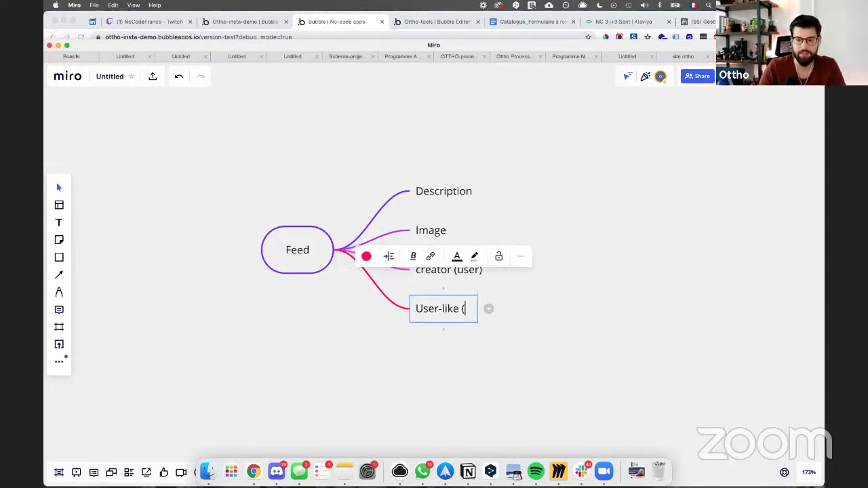
{"action": "type", "text": "list of yser"}
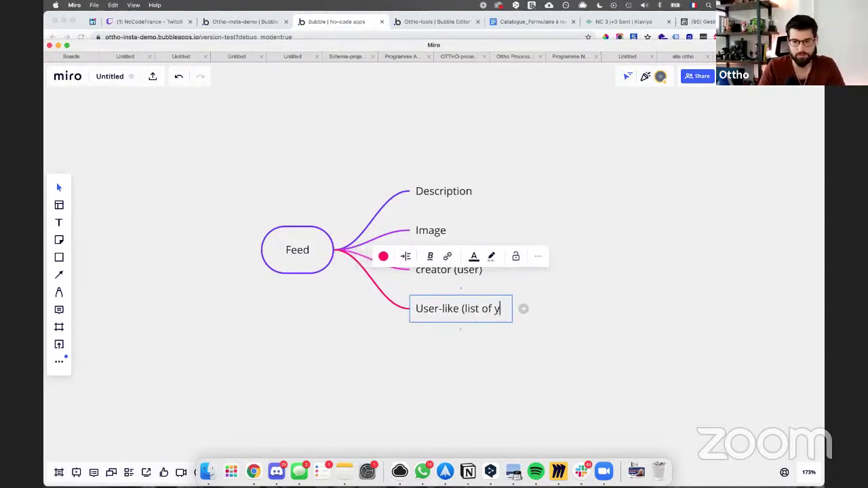
{"action": "key", "text": "BackSpace"}
{"action": "key", "text": "BackSpace"}
{"action": "key", "text": "BackSpace"}
{"action": "key", "text": "BackSpace"}
{"action": "type", "text": "user)"}
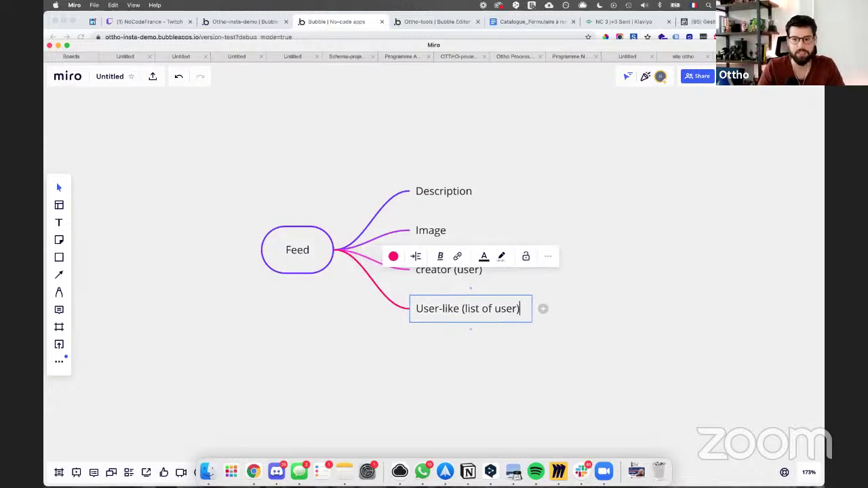
{"action": "left_click", "coordinate": [452, 366]}
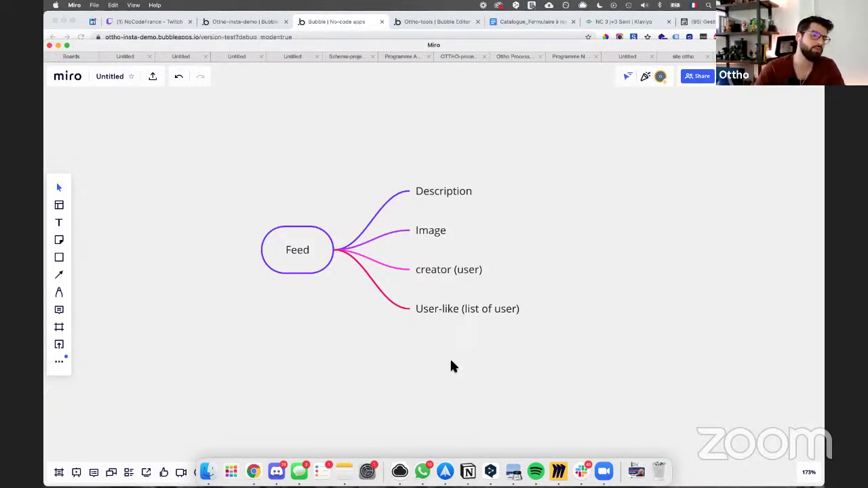
Step: Shorten Image A on the feed card by raising its bottom edge
{"action": "left_click", "coordinate": [227, 21]}
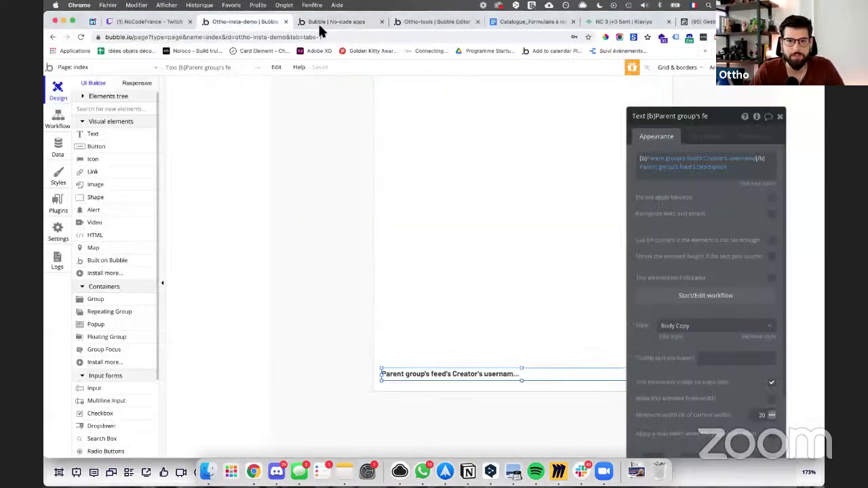
{"action": "scroll", "coordinate": [406, 223], "scroll_direction": "right", "scroll_amount": 2}
{"action": "scroll", "coordinate": [406, 223], "scroll_direction": "down", "scroll_amount": 1}
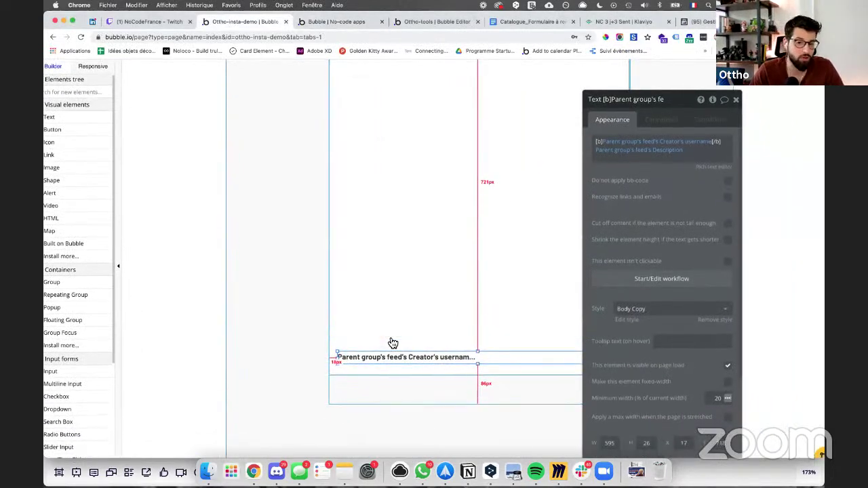
{"action": "left_click", "coordinate": [440, 314]}
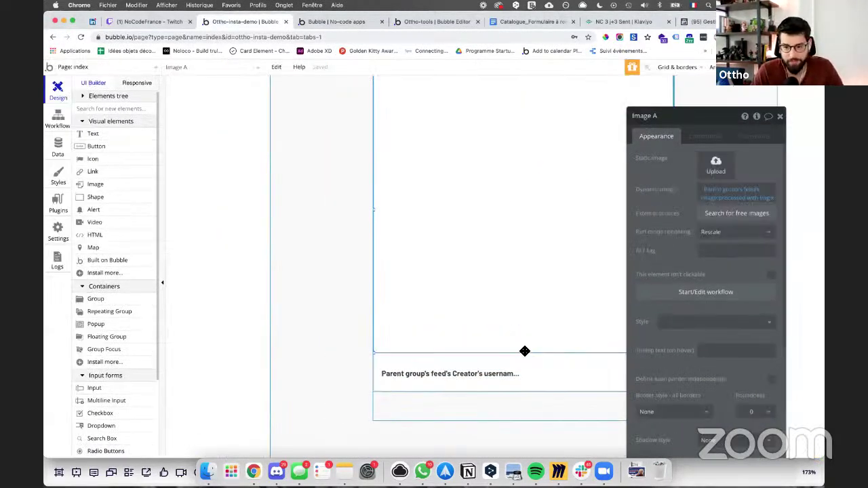
{"action": "left_click_drag", "start_coordinate": [524, 354], "coordinate": [517, 339]}
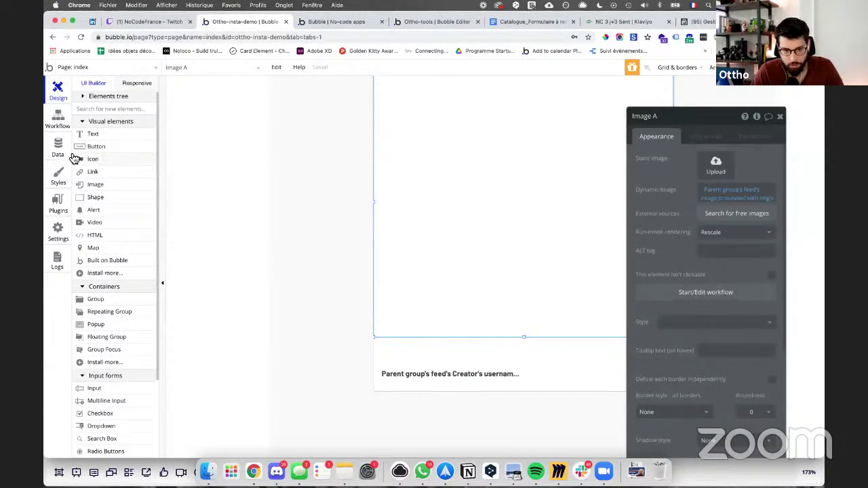
Step: Search 'mater' in the plugin catalogue and install Google Material Icons
{"action": "left_click", "coordinate": [59, 207]}
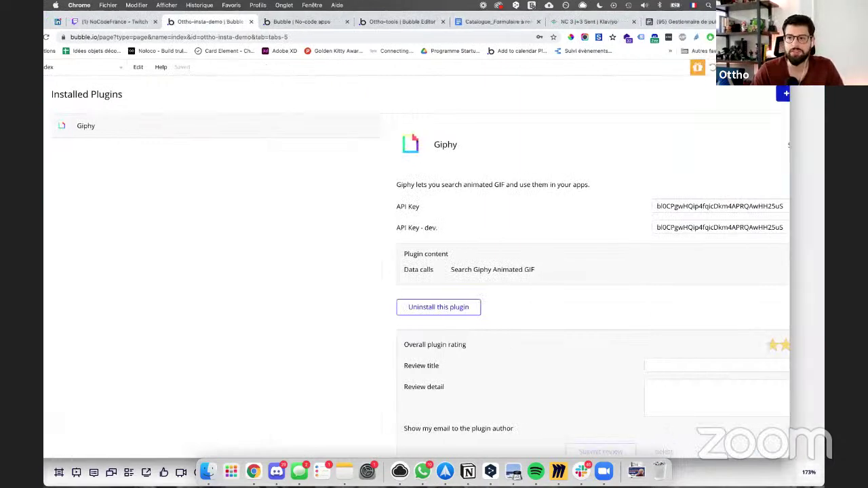
{"action": "left_click", "coordinate": [813, 94]}
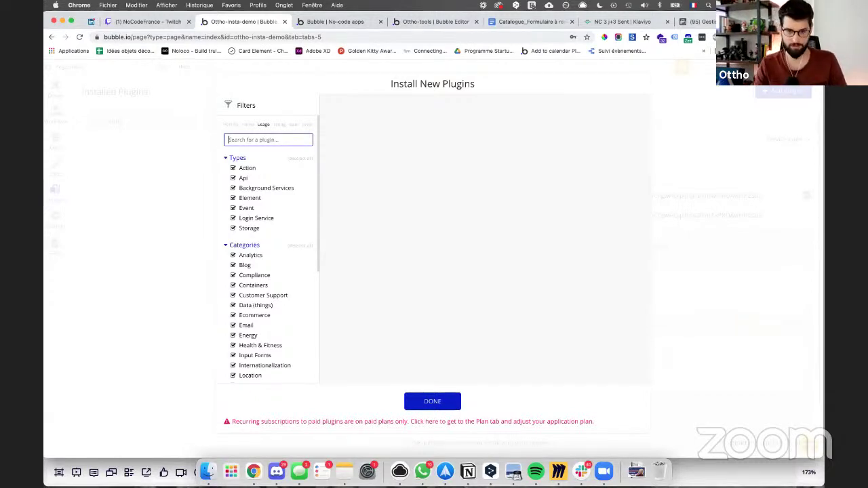
{"action": "type", "text": "mater"}
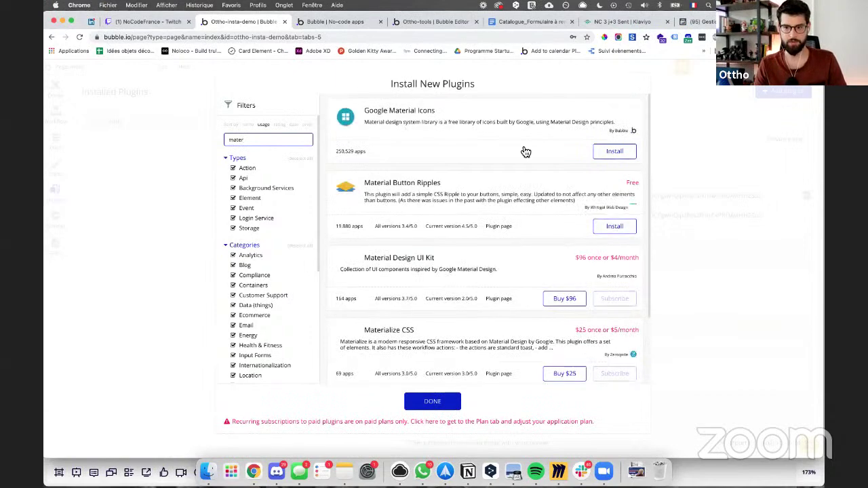
{"action": "left_click", "coordinate": [623, 152]}
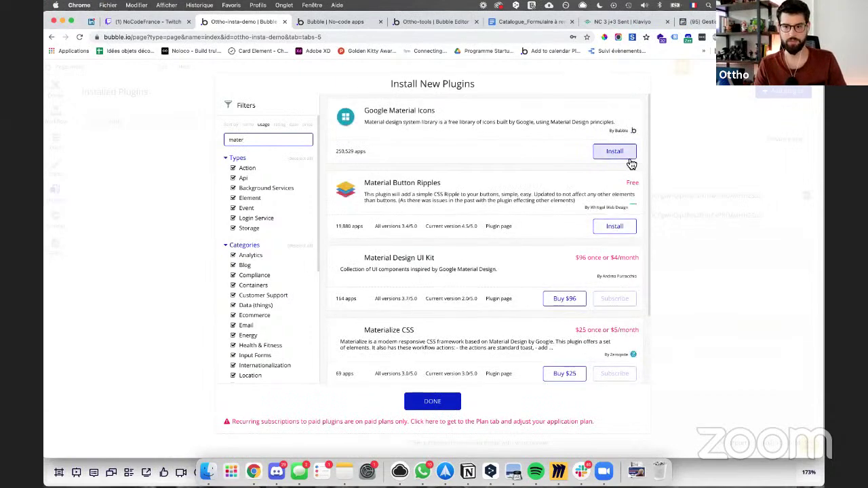
{"action": "left_click", "coordinate": [699, 212]}
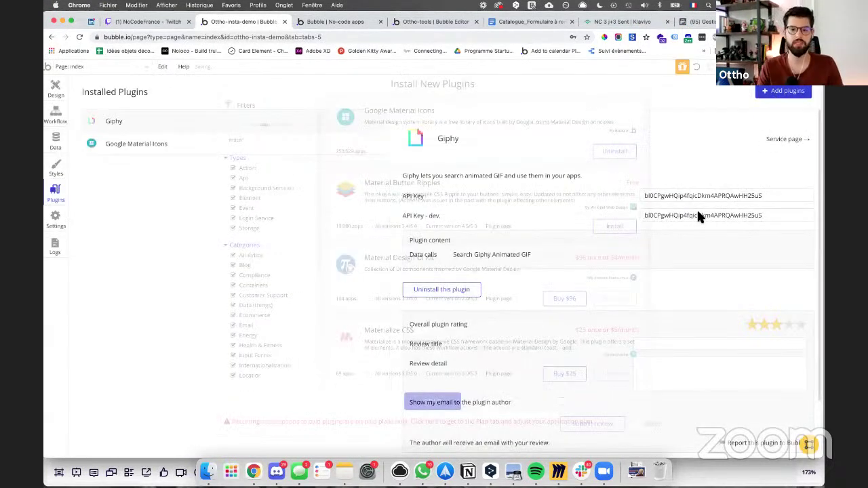
{"action": "left_click", "coordinate": [57, 86]}
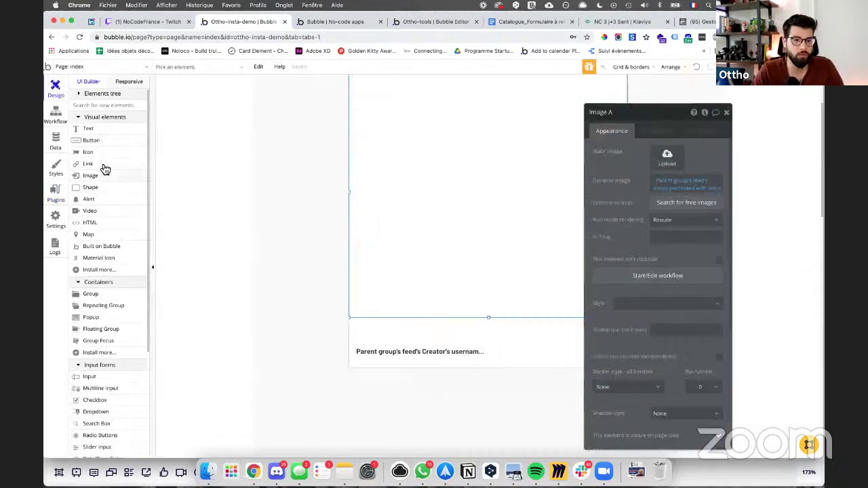
Step: Place a Material Icon element on the feed card and open its properties
{"action": "left_click", "coordinate": [112, 258]}
{"action": "scroll", "coordinate": [370, 273], "scroll_direction": "down", "scroll_amount": 3}
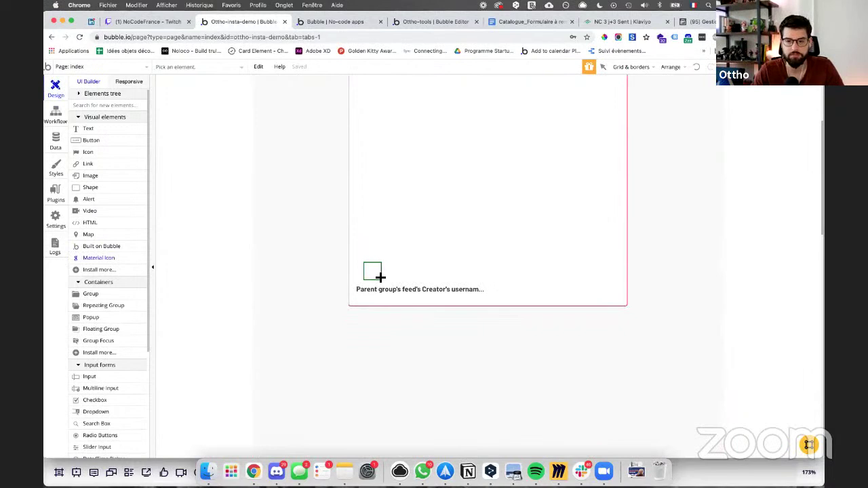
{"action": "left_click", "coordinate": [380, 275]}
{"action": "double_click", "coordinate": [382, 271]}
Step: Set the icon to the favorite_border heart outline and nudge it slightly left
{"action": "left_click", "coordinate": [692, 152]}
{"action": "type", "text": "hear"}
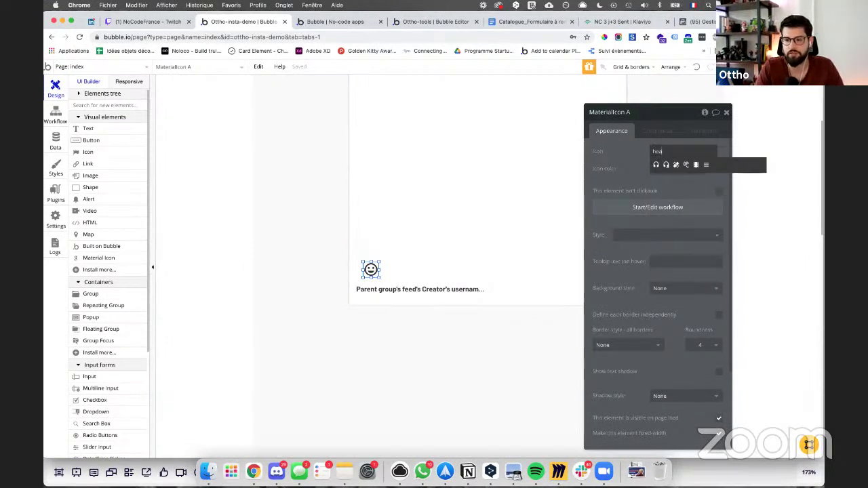
{"action": "key", "text": "BackSpace"}
{"action": "key", "text": "BackSpace"}
{"action": "key", "text": "BackSpace"}
{"action": "type", "text": "lou"}
{"action": "key", "text": "BackSpace"}
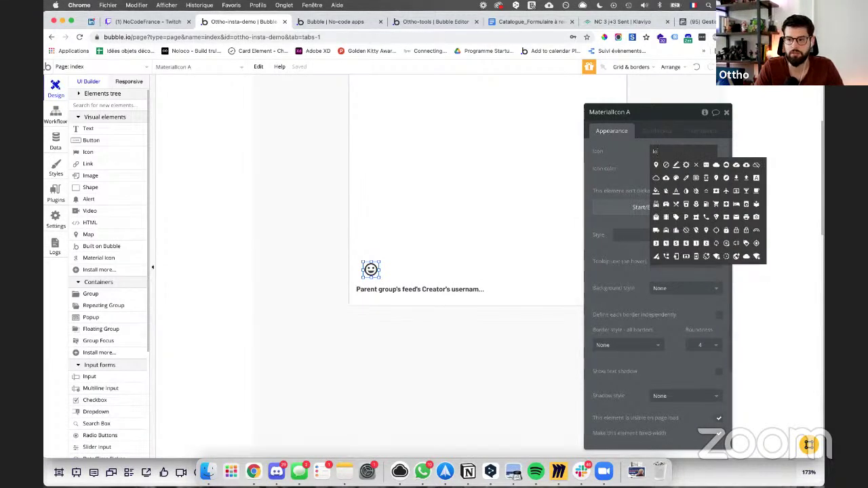
{"action": "key", "text": "BackSpace"}
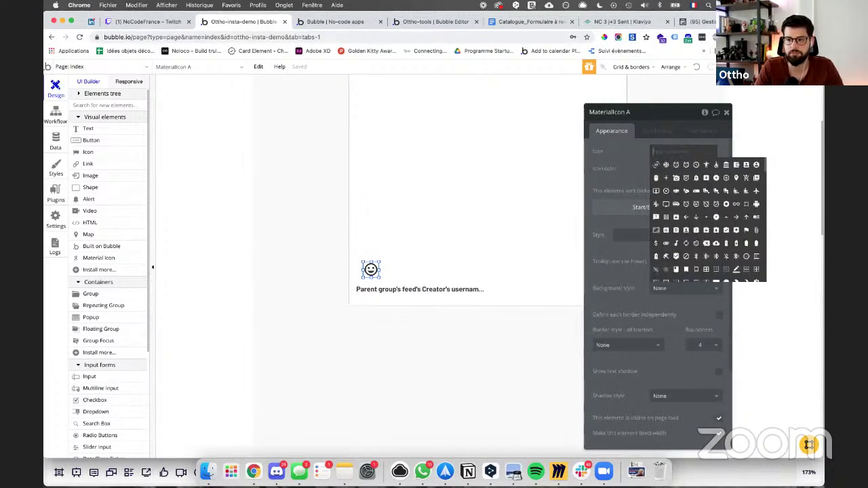
{"action": "scroll", "coordinate": [693, 225], "scroll_direction": "down", "scroll_amount": 15}
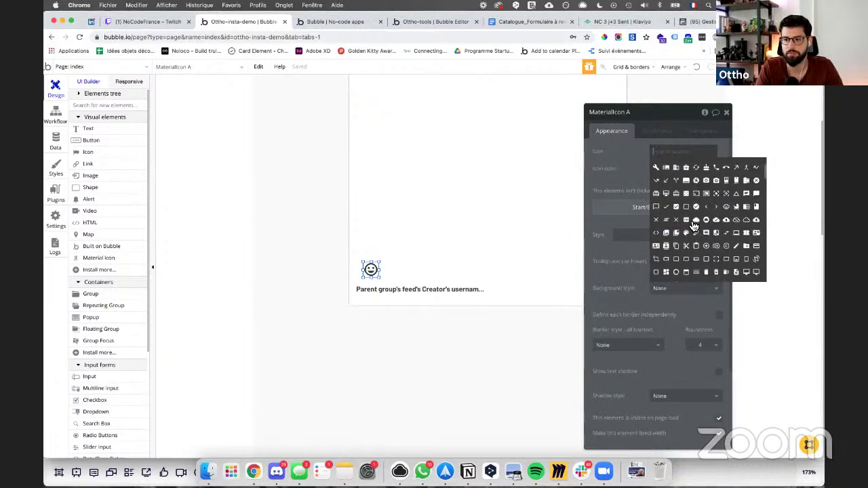
{"action": "scroll", "coordinate": [688, 224], "scroll_direction": "down", "scroll_amount": 5}
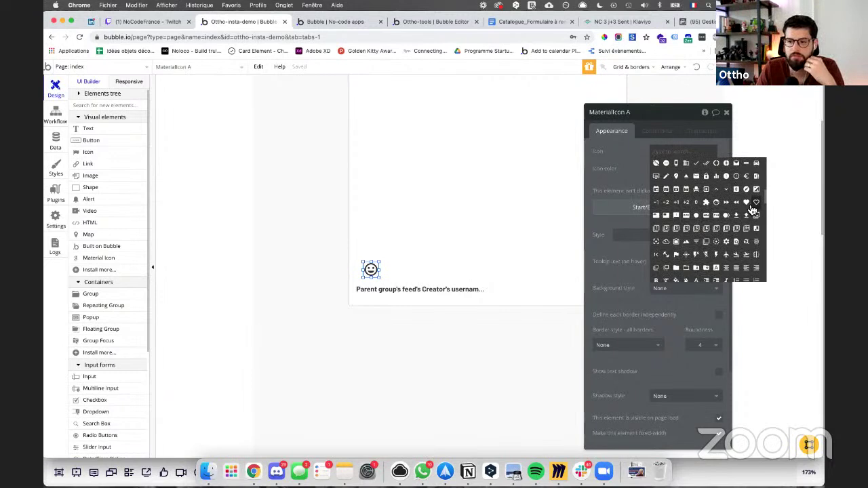
{"action": "left_click", "coordinate": [758, 203]}
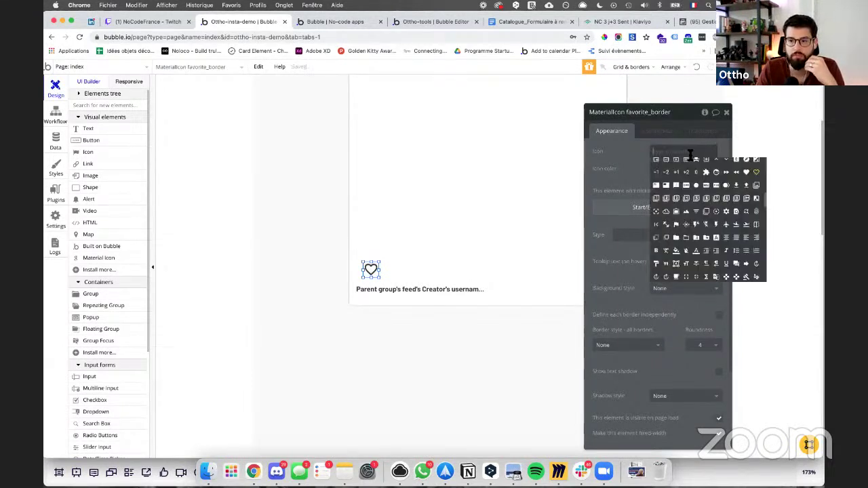
{"action": "left_click_drag", "start_coordinate": [378, 276], "coordinate": [372, 273]}
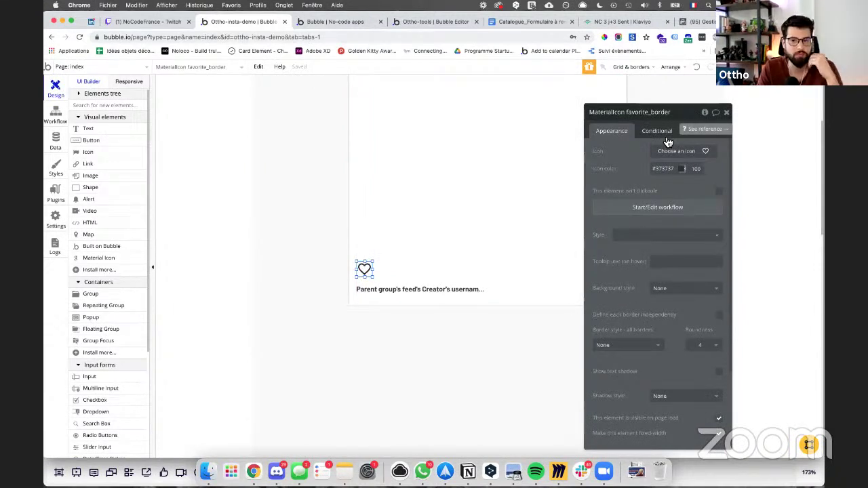
Step: Start a click workflow for the heart icon, then view the feed data type's fields
{"action": "left_click", "coordinate": [638, 211]}
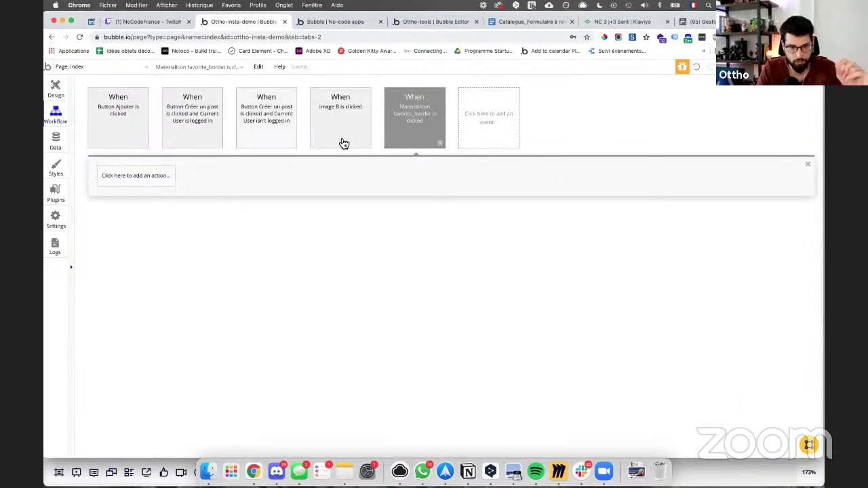
{"action": "left_click", "coordinate": [164, 183]}
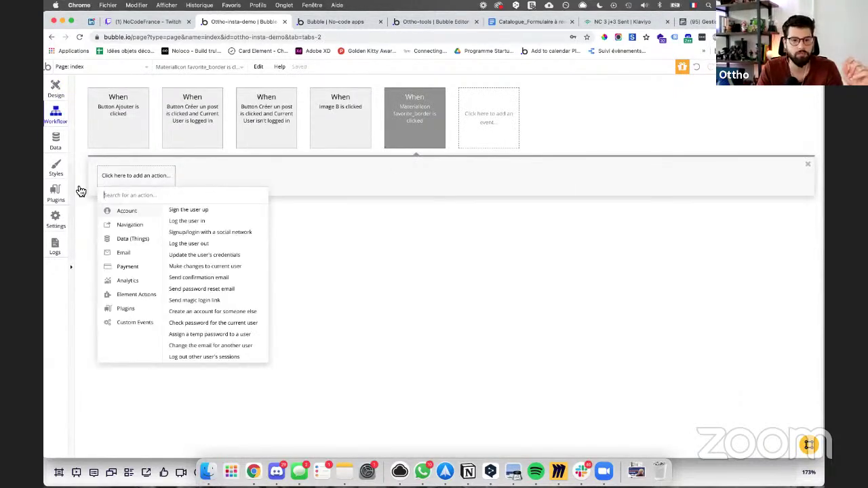
{"action": "left_click", "coordinate": [58, 141]}
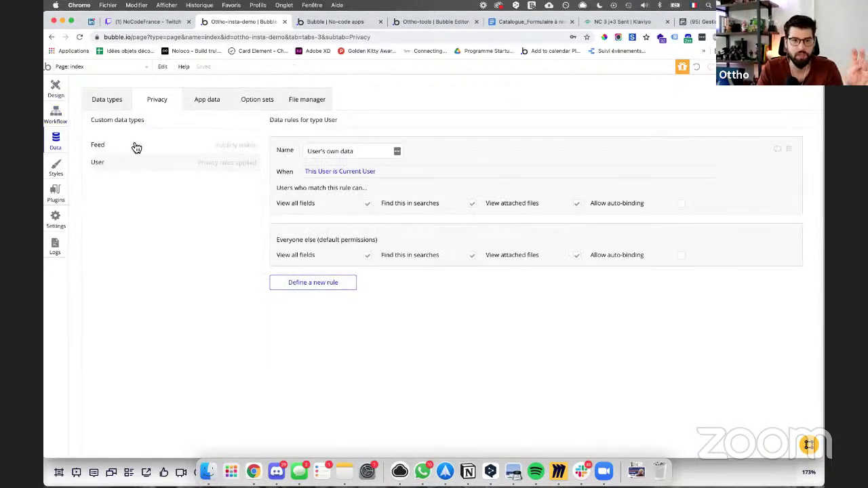
{"action": "left_click", "coordinate": [132, 143]}
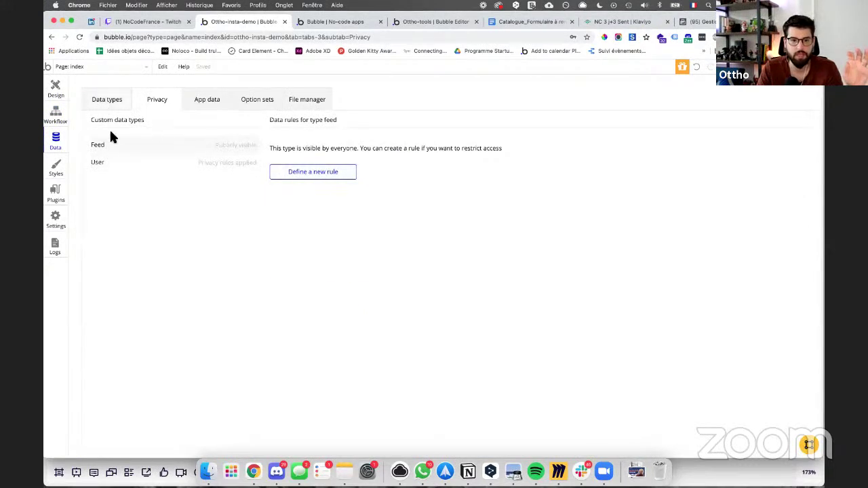
{"action": "key", "text": "super+bracketleft"}
Step: Add a user_like field to feed holding a list of Users
{"action": "left_click", "coordinate": [311, 268]}
{"action": "type", "text": "user"}
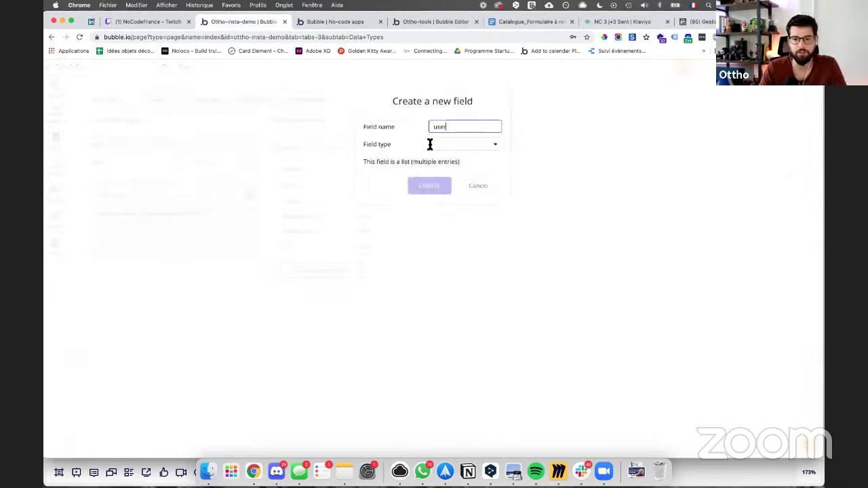
{"action": "type", "text": "_like"}
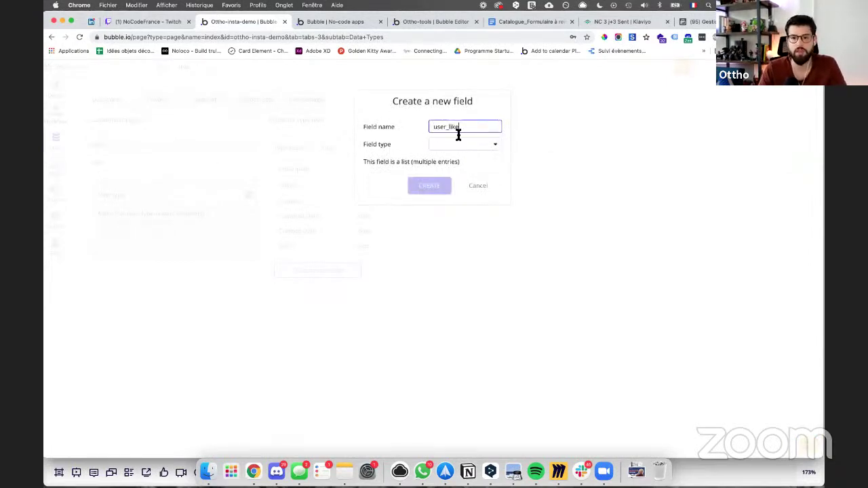
{"action": "left_click", "coordinate": [475, 141]}
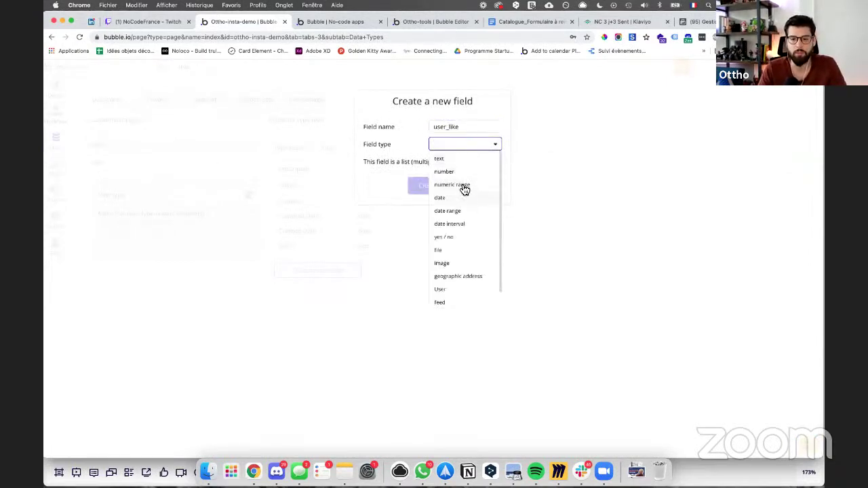
{"action": "scroll", "coordinate": [453, 270], "scroll_direction": "down", "scroll_amount": 1}
{"action": "left_click", "coordinate": [446, 276]}
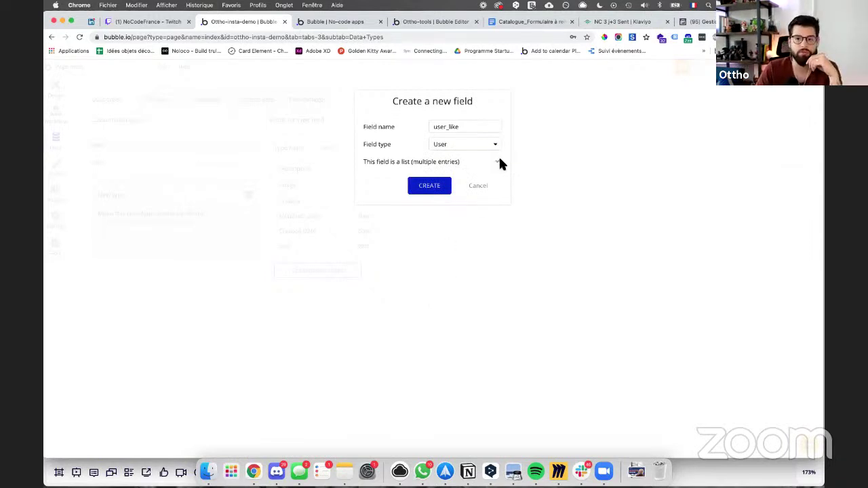
{"action": "left_click", "coordinate": [442, 187]}
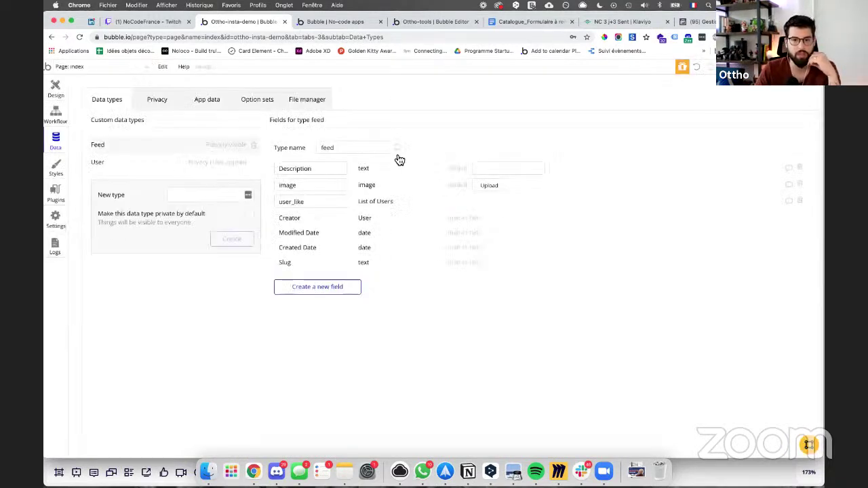
{"action": "left_click", "coordinate": [57, 91]}
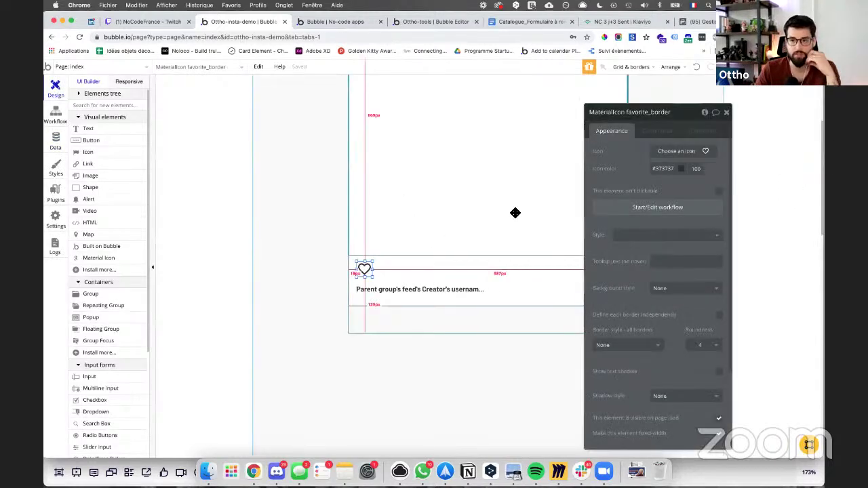
Step: Add a Make changes step that adds Current User to the parent feed's user_like list
{"action": "left_click", "coordinate": [631, 205]}
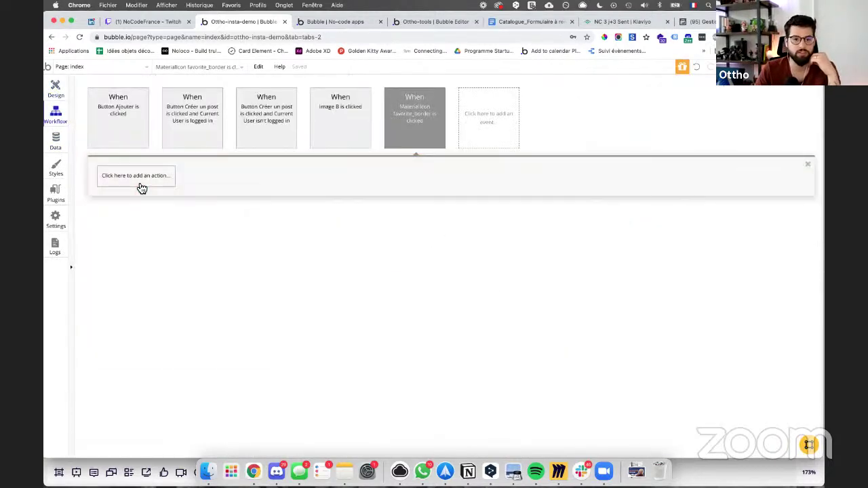
{"action": "left_click", "coordinate": [138, 178]}
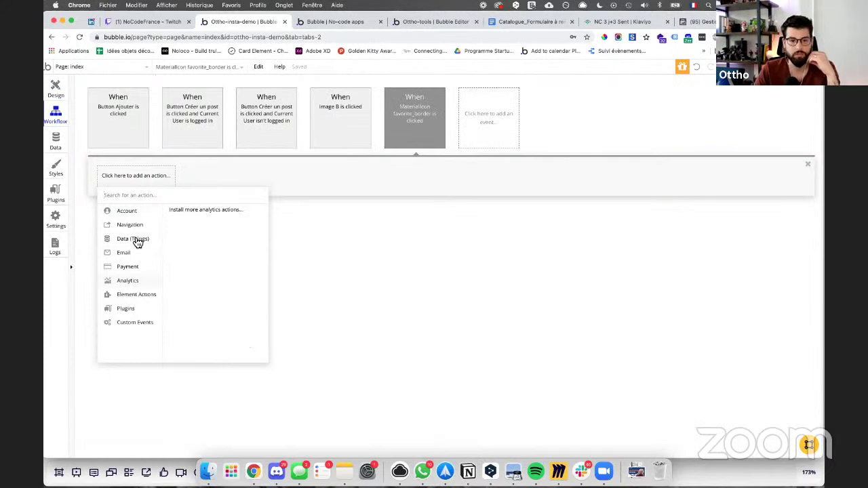
{"action": "mouse_move", "coordinate": [135, 240]}
{"action": "left_click", "coordinate": [200, 222]}
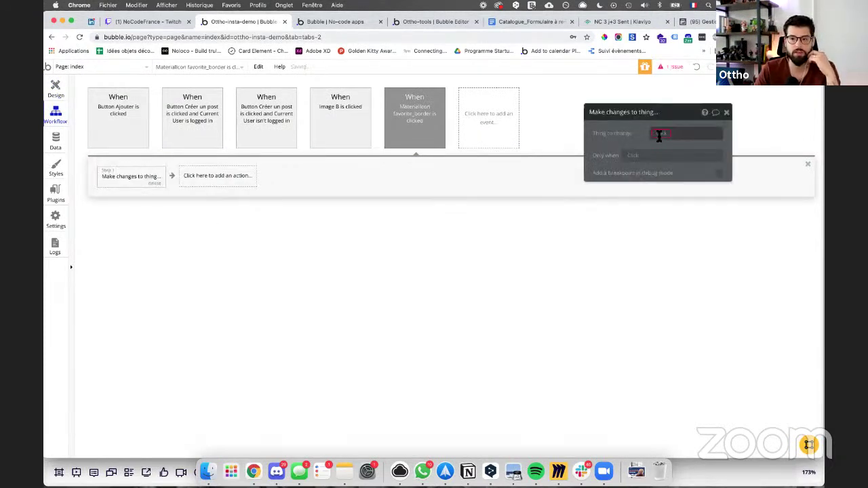
{"action": "left_click", "coordinate": [657, 135]}
{"action": "left_click", "coordinate": [676, 144]}
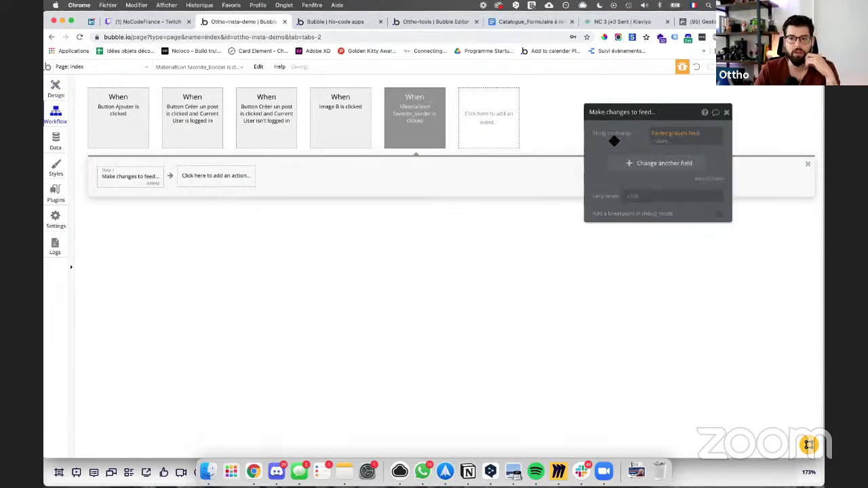
{"action": "left_click", "coordinate": [596, 155]}
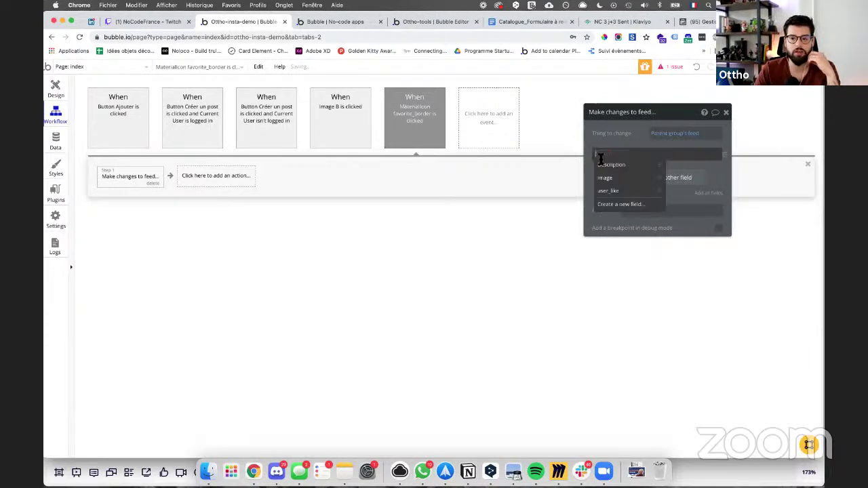
{"action": "left_click", "coordinate": [609, 191]}
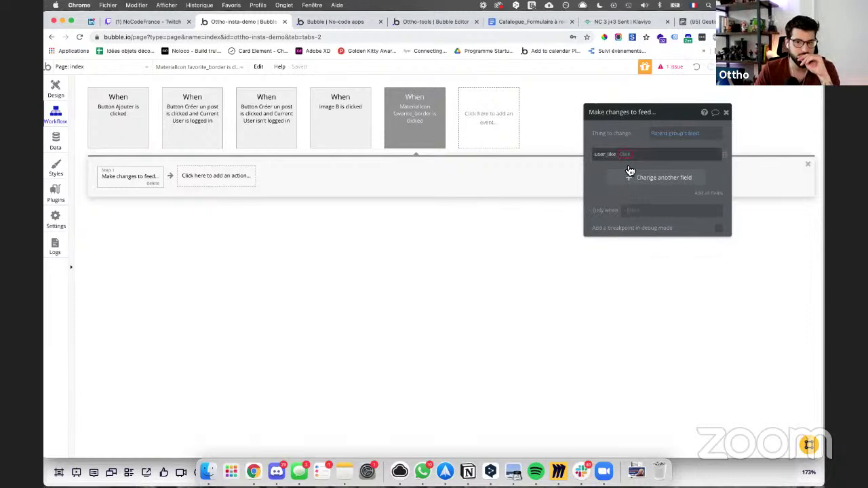
{"action": "left_click", "coordinate": [625, 155]}
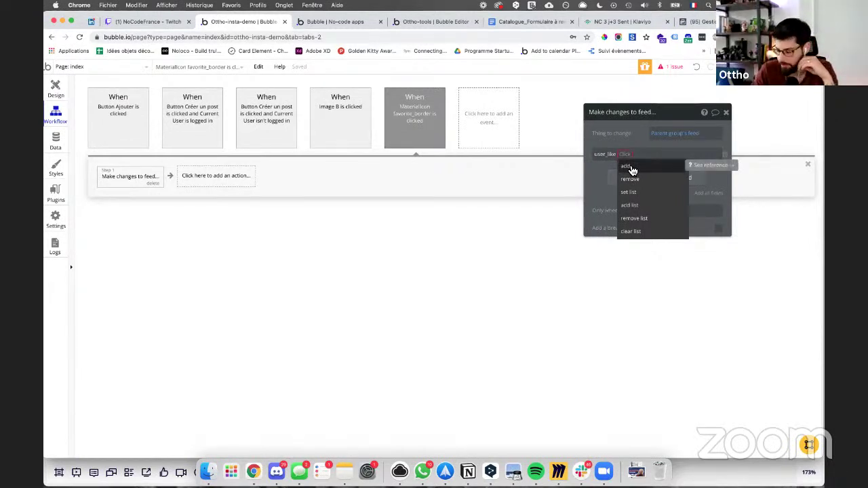
{"action": "left_click", "coordinate": [656, 169]}
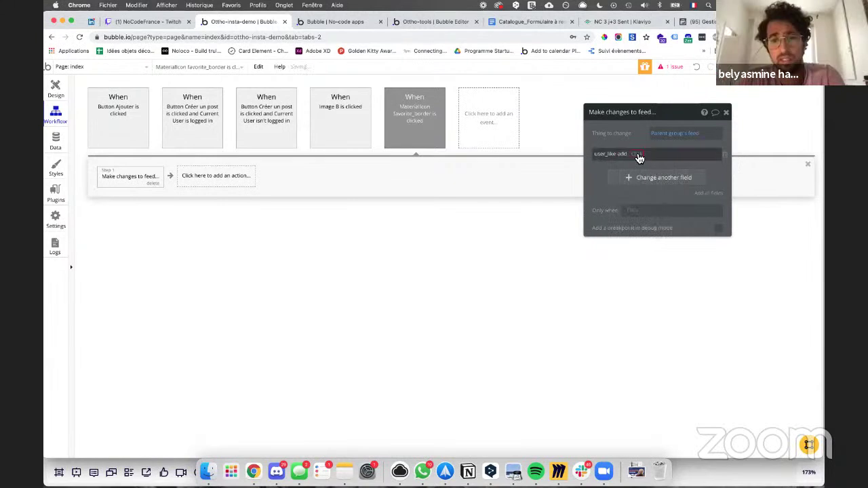
{"action": "left_click", "coordinate": [636, 153]}
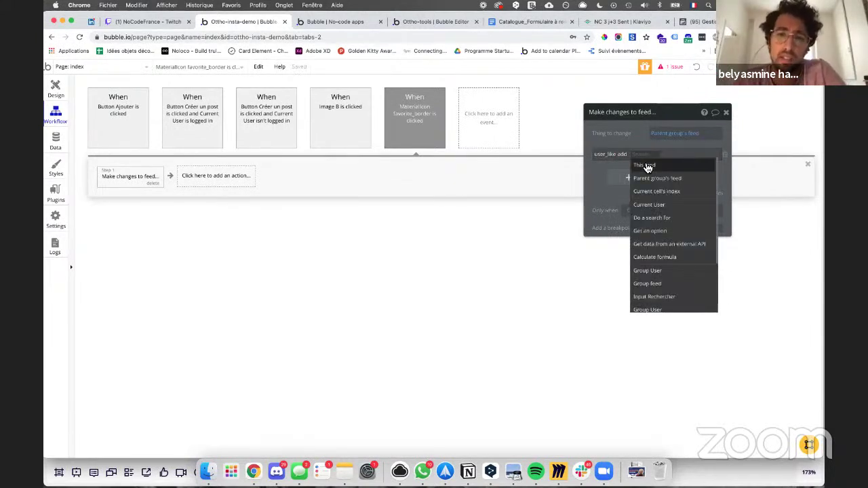
{"action": "left_click", "coordinate": [651, 204]}
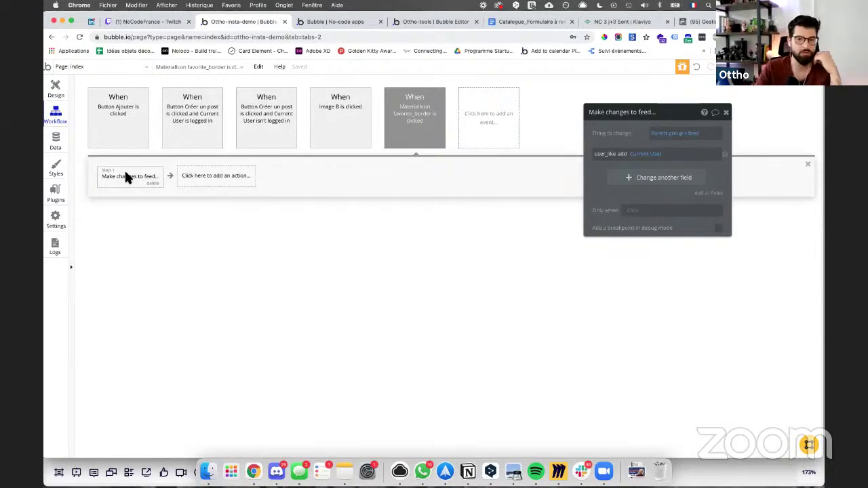
Step: Set the step's Only when to Parent group's feed's user_like doesn't contain Current User
{"action": "left_click", "coordinate": [634, 212]}
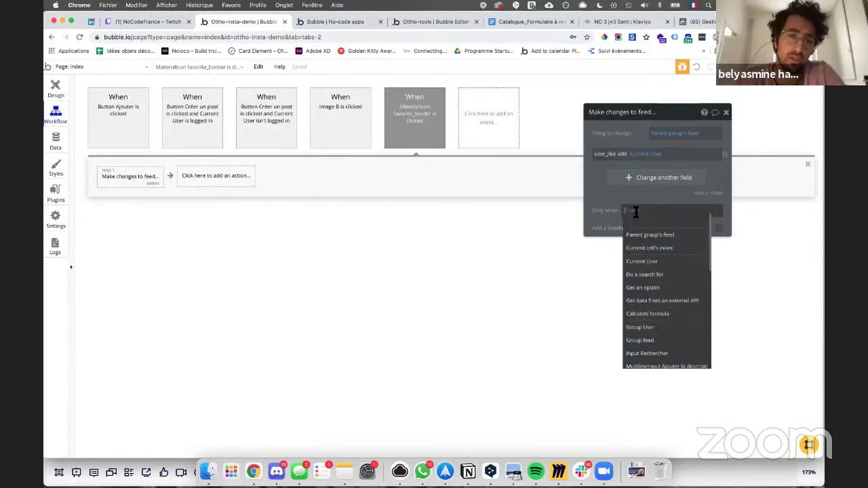
{"action": "mouse_move", "coordinate": [653, 239]}
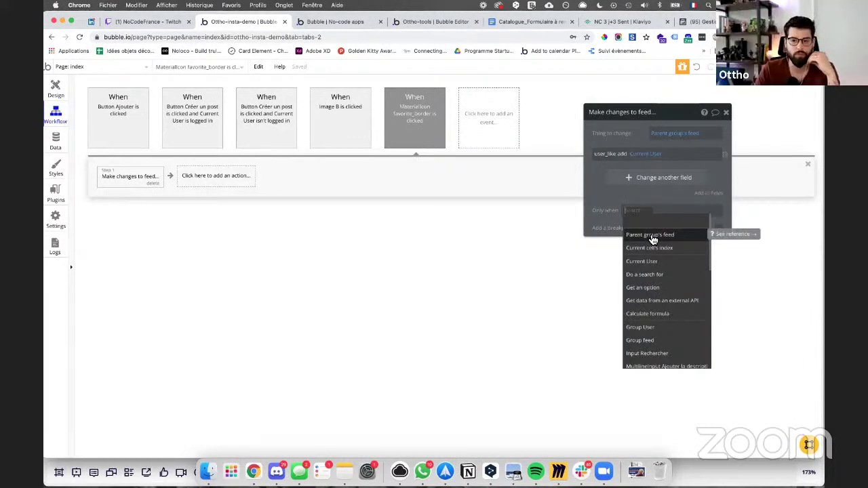
{"action": "left_click", "coordinate": [652, 237]}
{"action": "left_click", "coordinate": [686, 247]}
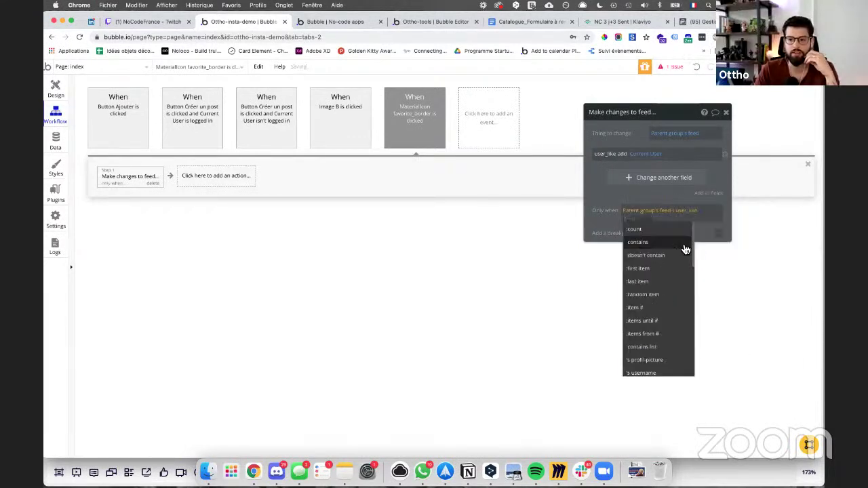
{"action": "left_click", "coordinate": [658, 257]}
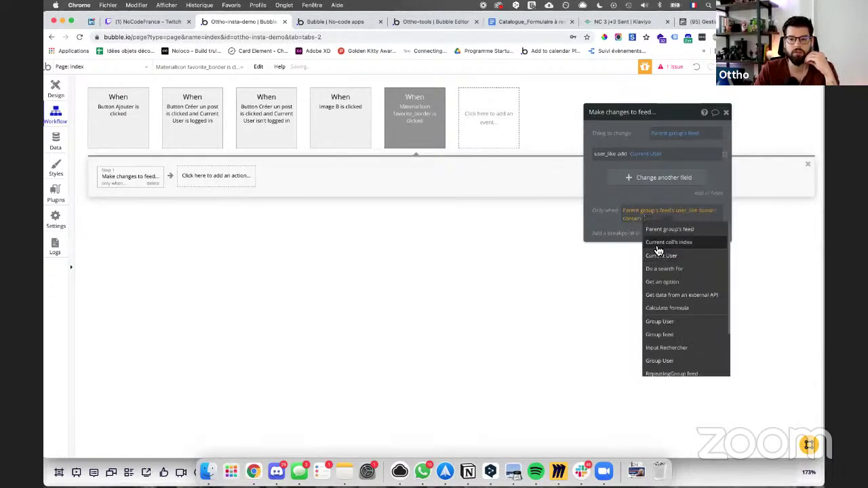
{"action": "left_click", "coordinate": [657, 256]}
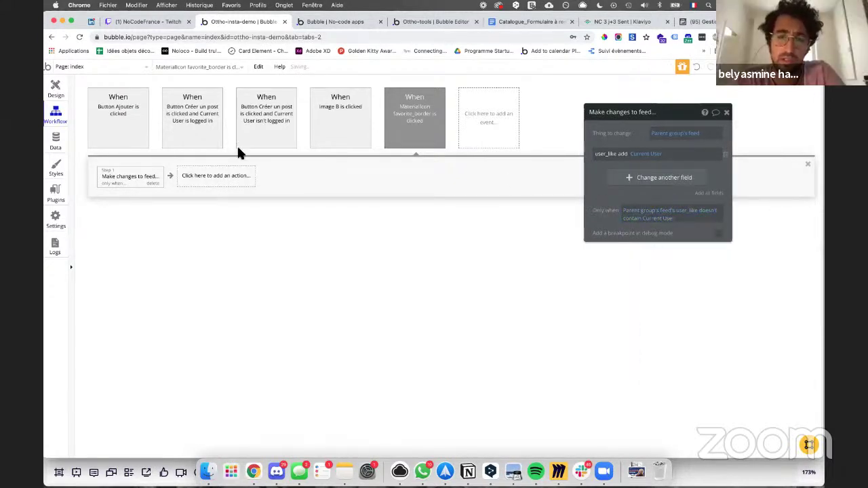
Step: Copy the like step and paste it as step 2
{"action": "right_click", "coordinate": [130, 176]}
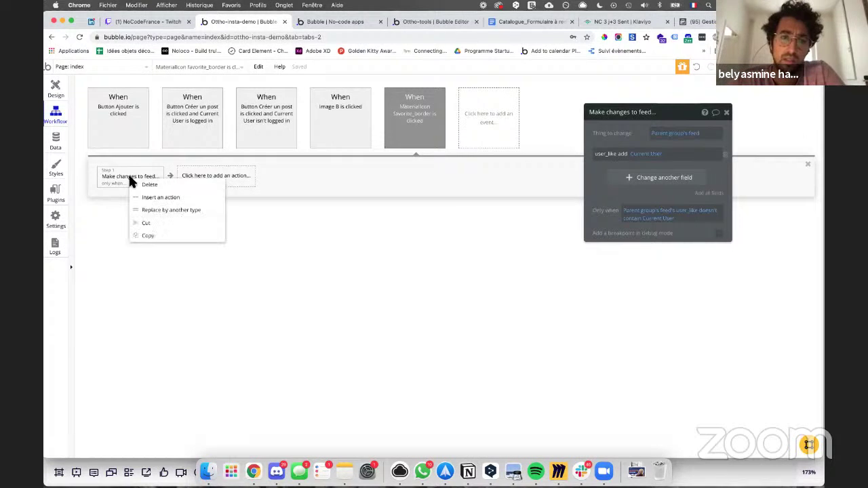
{"action": "left_click", "coordinate": [149, 235]}
{"action": "left_click", "coordinate": [219, 179]}
{"action": "right_click", "coordinate": [219, 179]}
{"action": "left_click", "coordinate": [249, 186]}
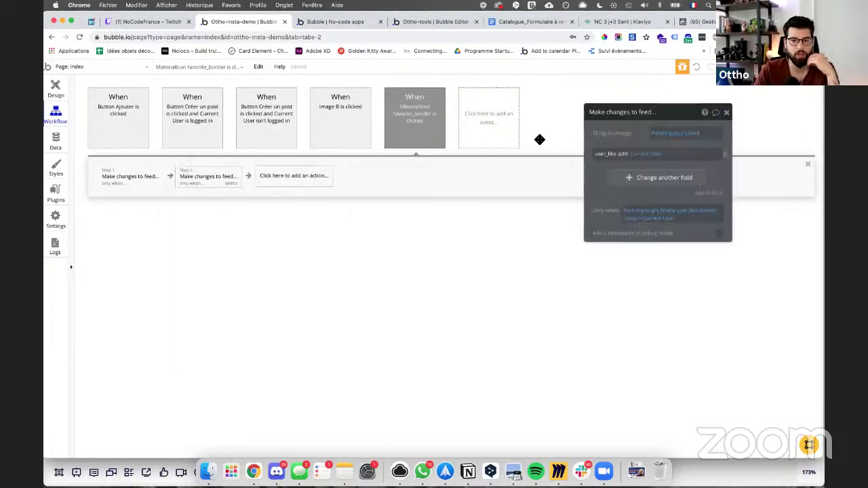
Step: Make step 2 remove Current User from user_like, only when the list contains Current User
{"action": "left_click", "coordinate": [623, 155]}
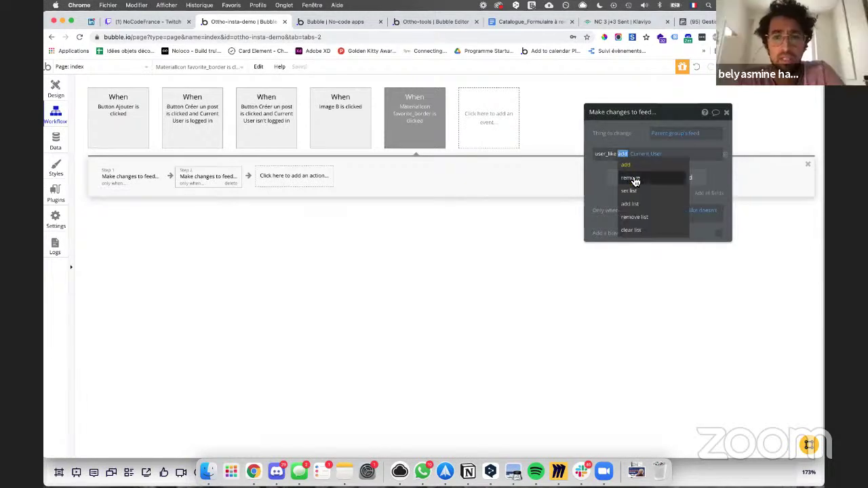
{"action": "left_click", "coordinate": [631, 177]}
{"action": "left_click", "coordinate": [633, 218]}
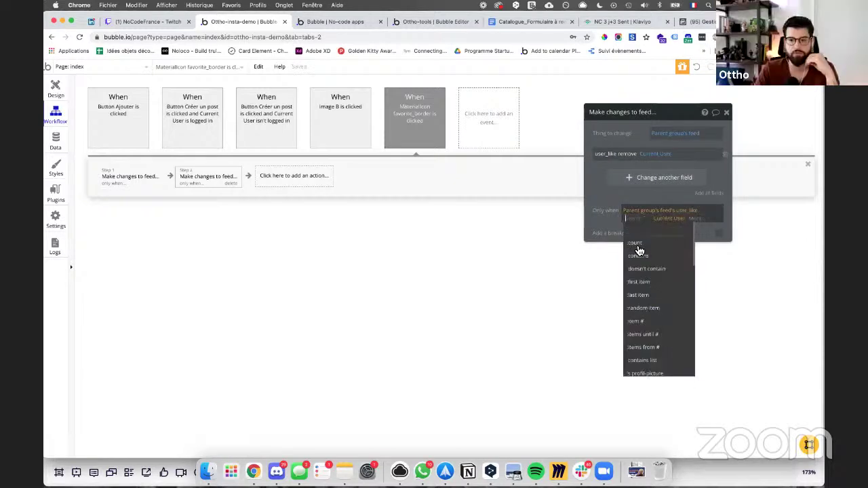
{"action": "left_click", "coordinate": [638, 256]}
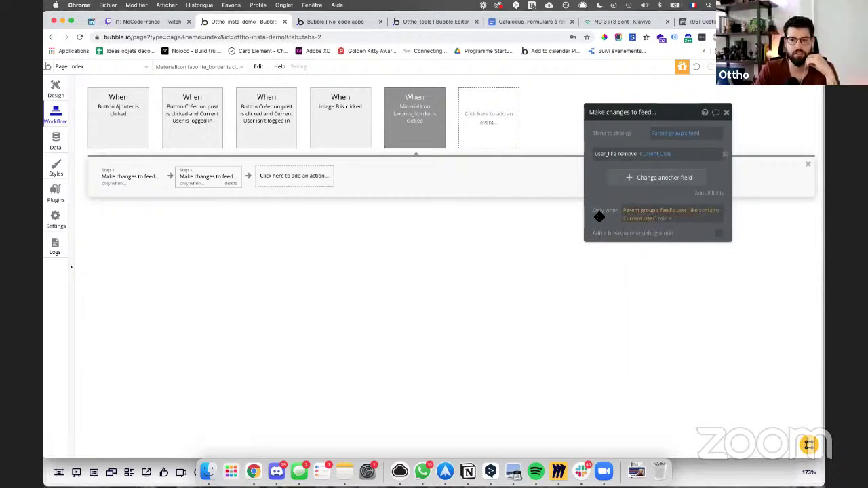
Step: Add a heart-icon condition: when Parent group's feed's user_like contains Current User, show a filled heart
{"action": "left_click", "coordinate": [63, 86]}
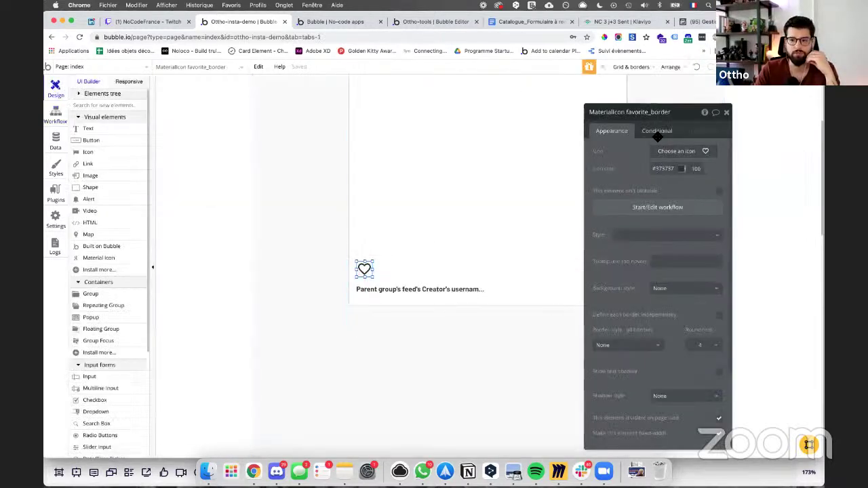
{"action": "left_click", "coordinate": [657, 130]}
{"action": "left_click", "coordinate": [655, 149]}
{"action": "left_click", "coordinate": [621, 155]}
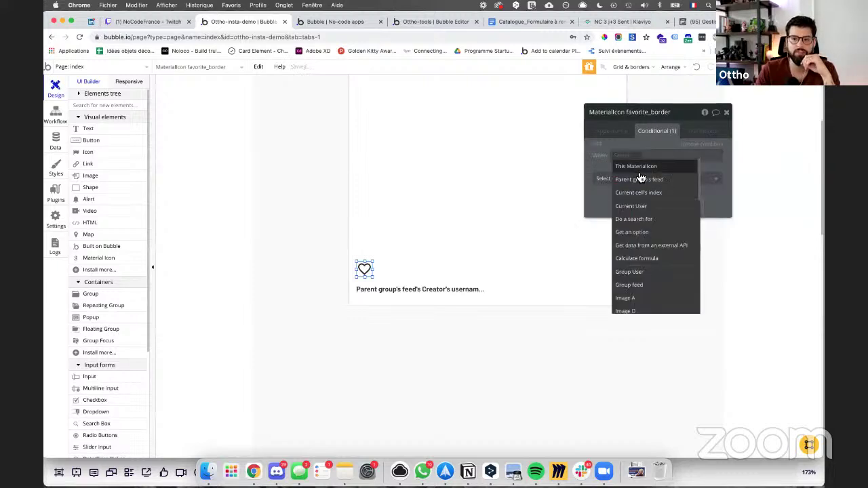
{"action": "left_click", "coordinate": [640, 179]}
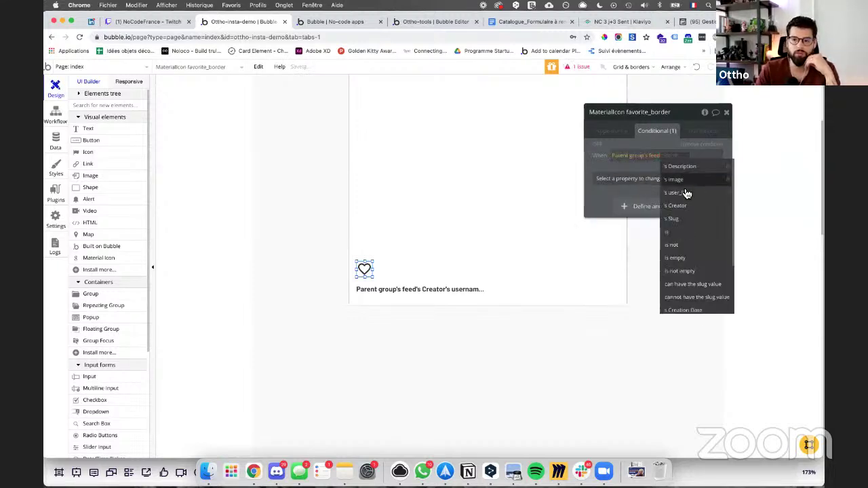
{"action": "left_click", "coordinate": [678, 193]}
{"action": "left_click", "coordinate": [701, 179]}
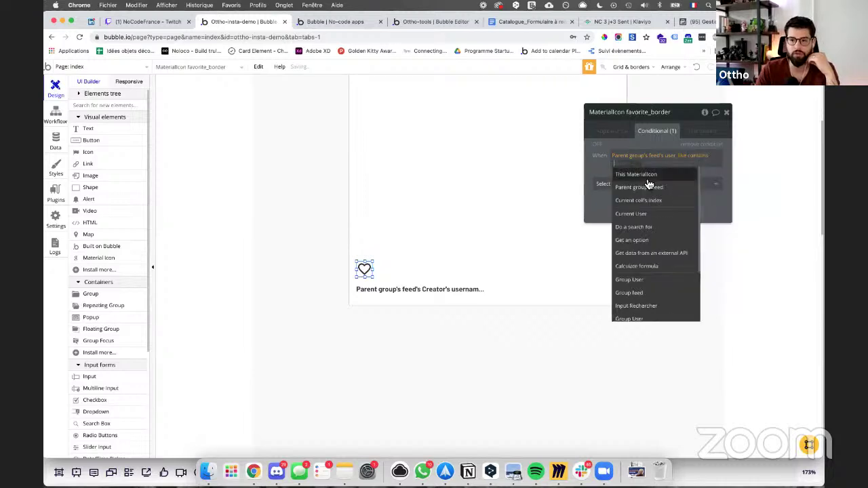
{"action": "left_click", "coordinate": [635, 217]}
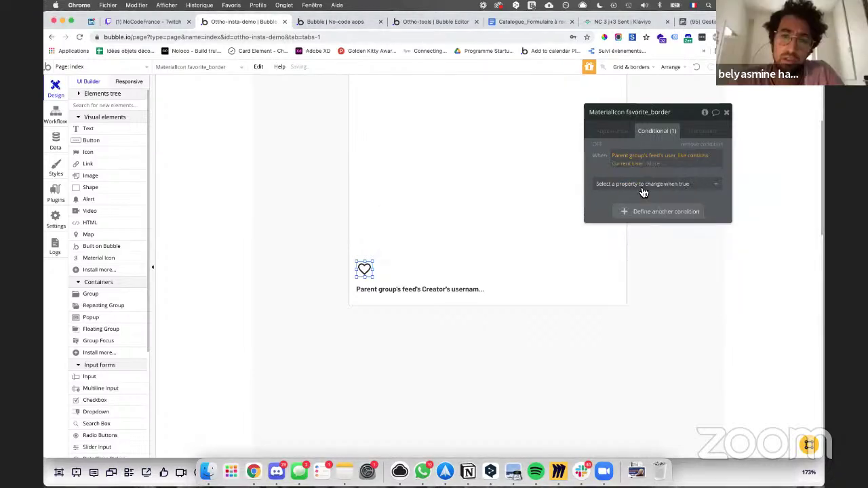
{"action": "left_click", "coordinate": [643, 188]}
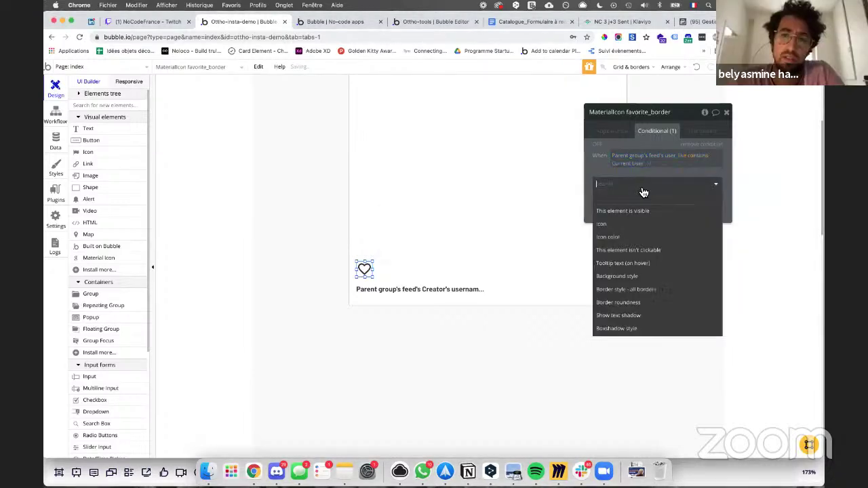
{"action": "left_click", "coordinate": [624, 229]}
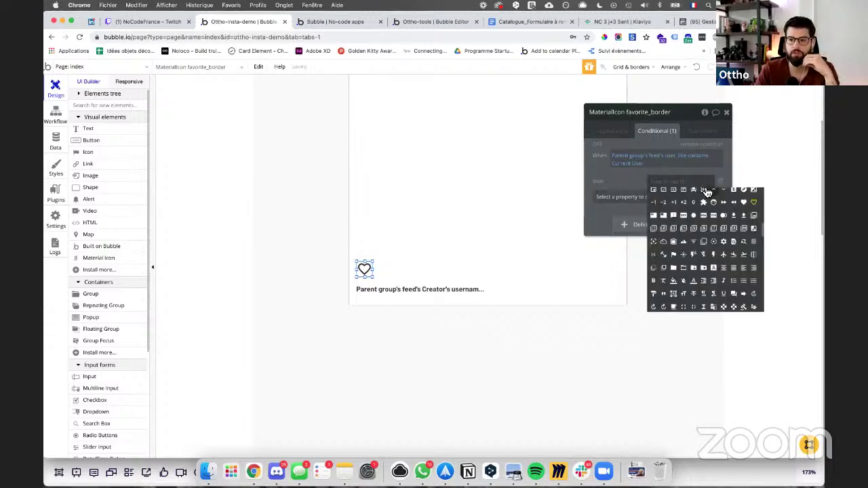
{"action": "left_click", "coordinate": [749, 203]}
Step: Make the liked heart's icon colour #D62759, then reload the app preview
{"action": "left_click", "coordinate": [667, 197]}
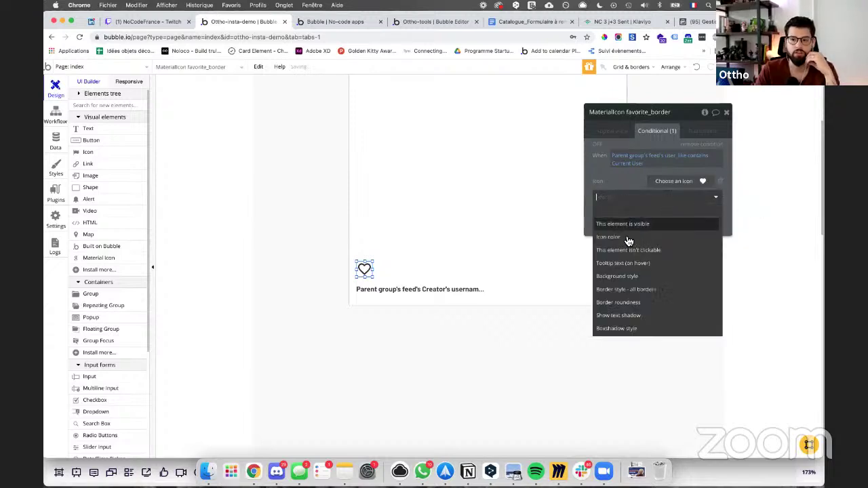
{"action": "left_click", "coordinate": [628, 236]}
{"action": "left_click", "coordinate": [691, 195]}
{"action": "left_click_drag", "start_coordinate": [682, 226], "coordinate": [731, 189]}
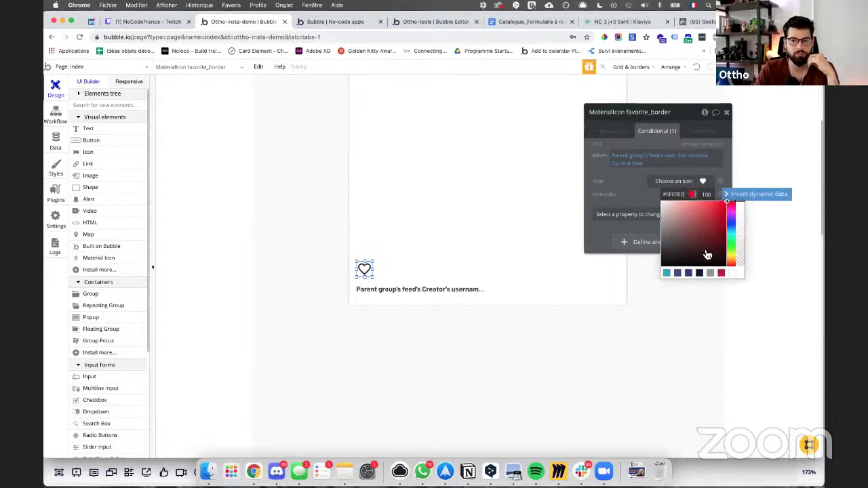
{"action": "left_click", "coordinate": [721, 274]}
{"action": "left_click", "coordinate": [620, 188]}
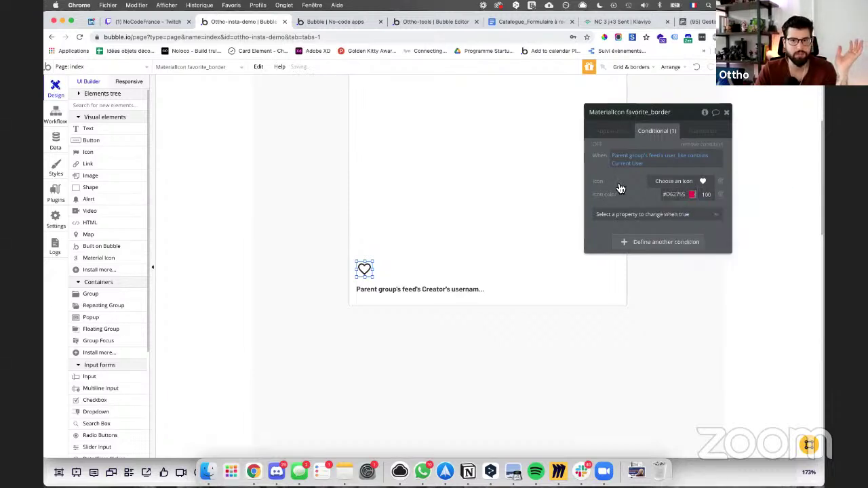
{"action": "left_click", "coordinate": [358, 23]}
{"action": "key", "text": "Return"}
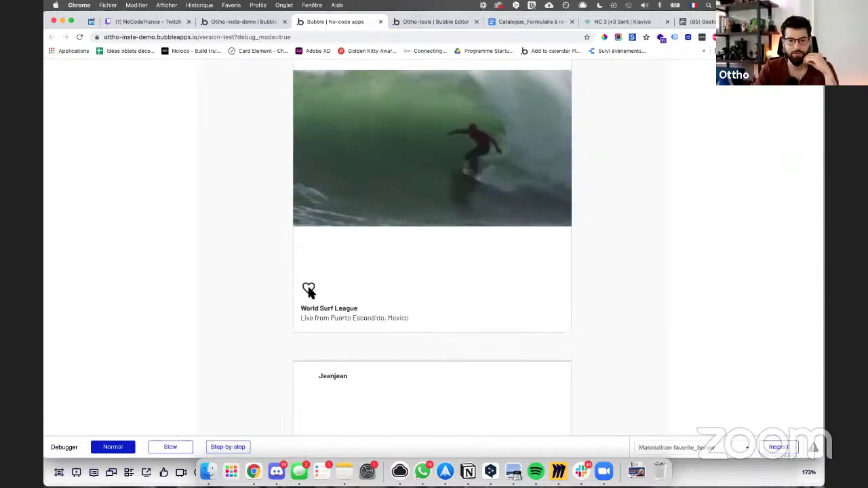
Step: Like and then unlike the World Surf League post to test the heart
{"action": "left_click", "coordinate": [312, 290]}
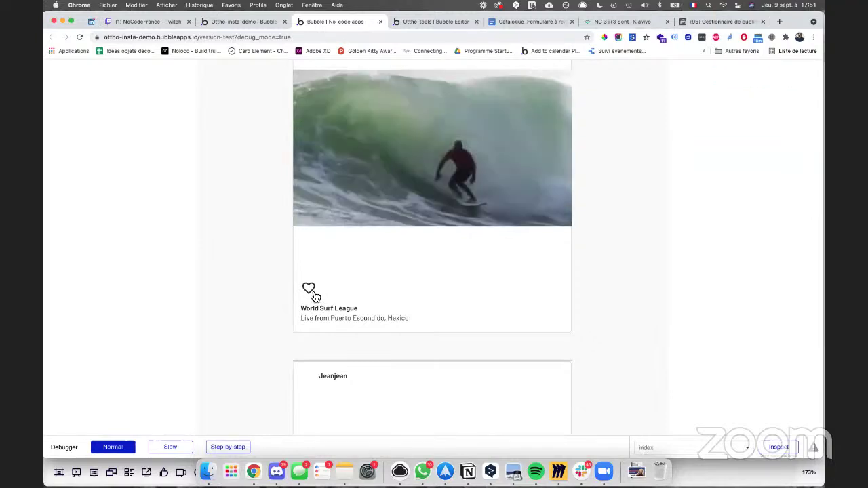
{"action": "left_click", "coordinate": [309, 288]}
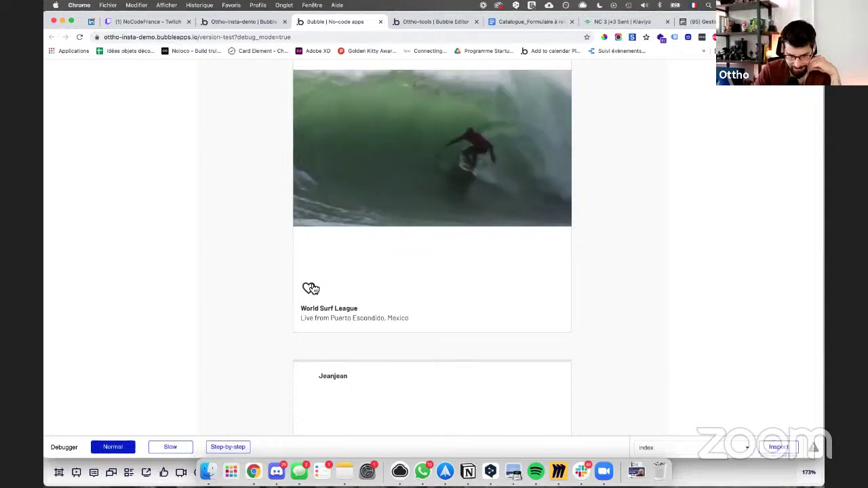
{"action": "scroll", "coordinate": [311, 288], "scroll_direction": "down", "scroll_amount": 5}
{"action": "scroll", "coordinate": [316, 392], "scroll_direction": "down", "scroll_amount": 1}
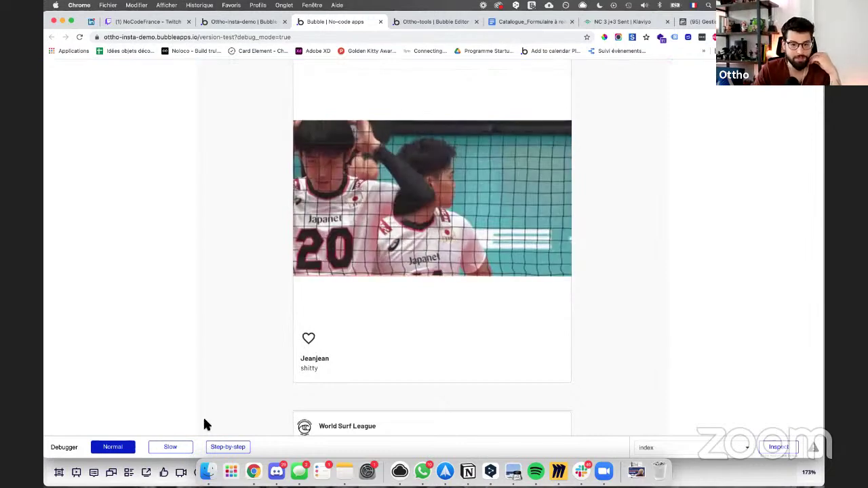
Step: With the debugger in Slow mode, toggle the Jeanjean post's like and inspect each workflow step
{"action": "left_click", "coordinate": [170, 447]}
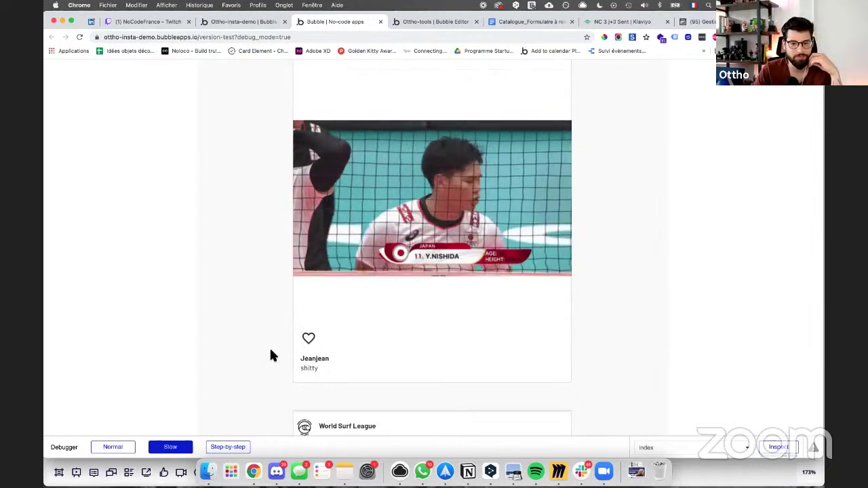
{"action": "left_click", "coordinate": [309, 338]}
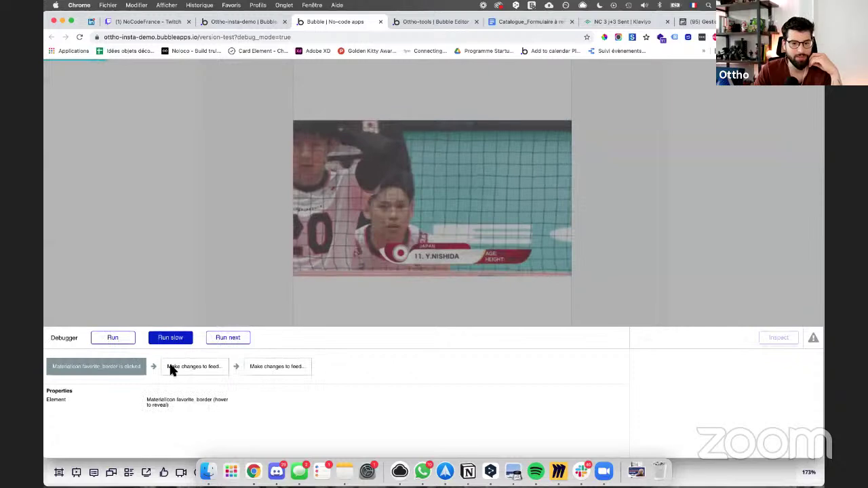
{"action": "left_click", "coordinate": [207, 367]}
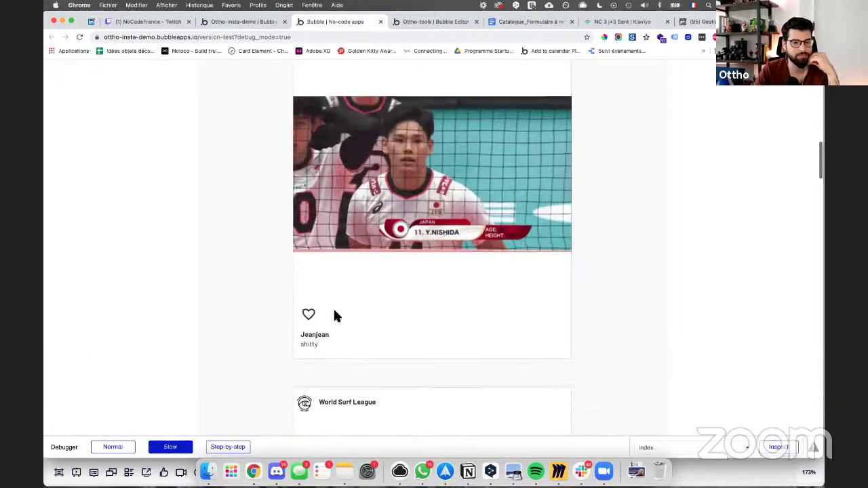
{"action": "left_click", "coordinate": [308, 314]}
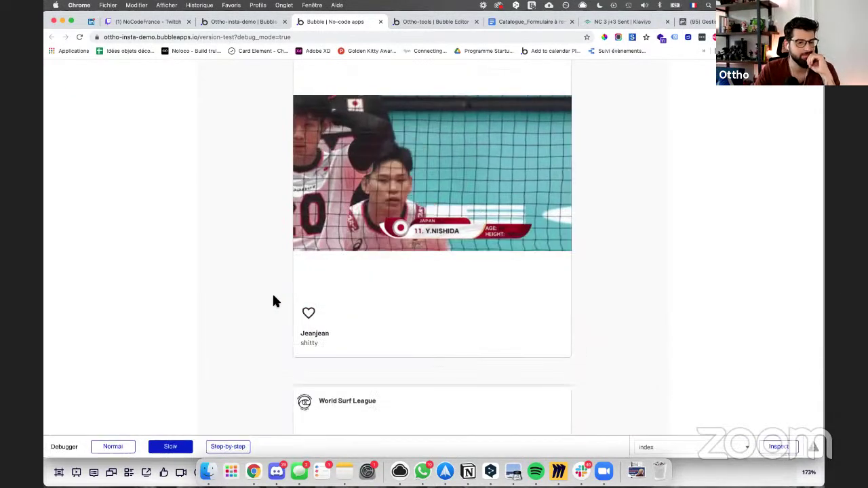
{"action": "scroll", "coordinate": [273, 300], "scroll_direction": "down", "scroll_amount": 1}
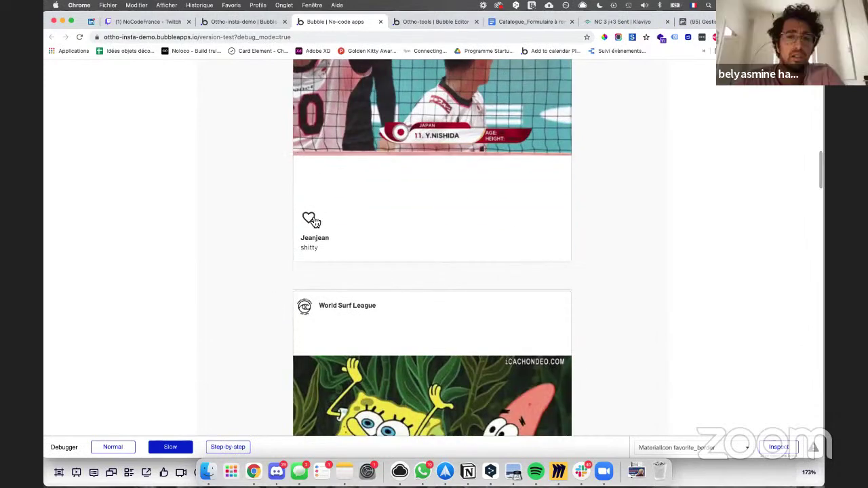
{"action": "left_click", "coordinate": [309, 217]}
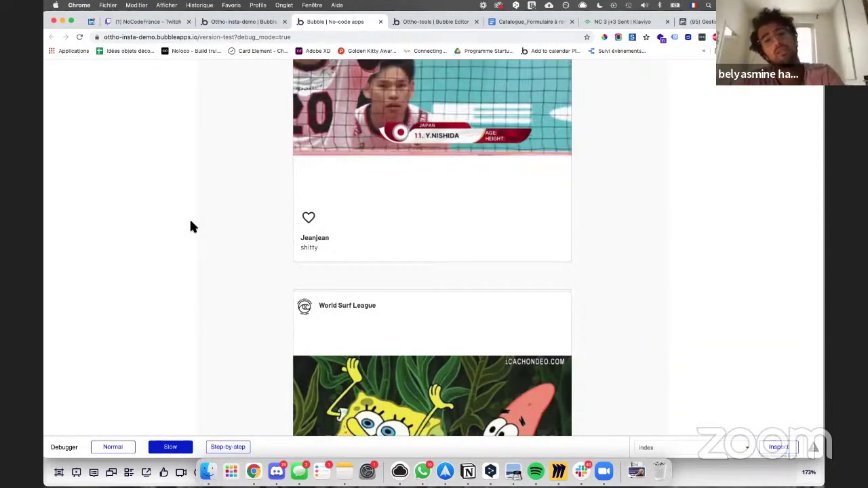
Step: Back in the Bubble editor, show the 'MaterialIcon favorite_border is clicked' workflow
{"action": "left_click", "coordinate": [242, 26]}
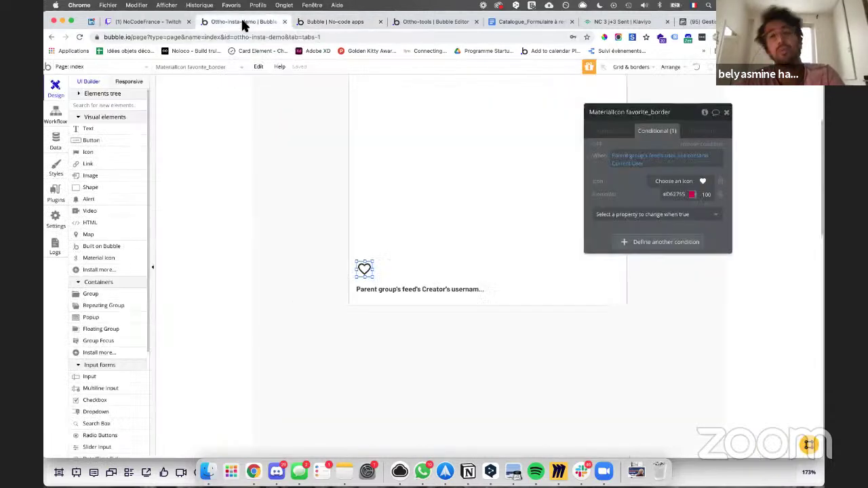
{"action": "left_click", "coordinate": [54, 115]}
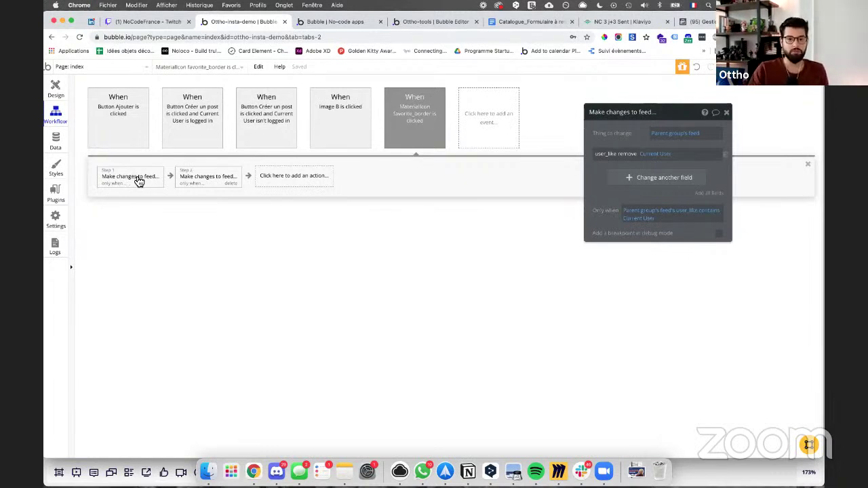
Step: Copy Step 1's Only-when condition onto the heart-click event itself
{"action": "left_click", "coordinate": [407, 119]}
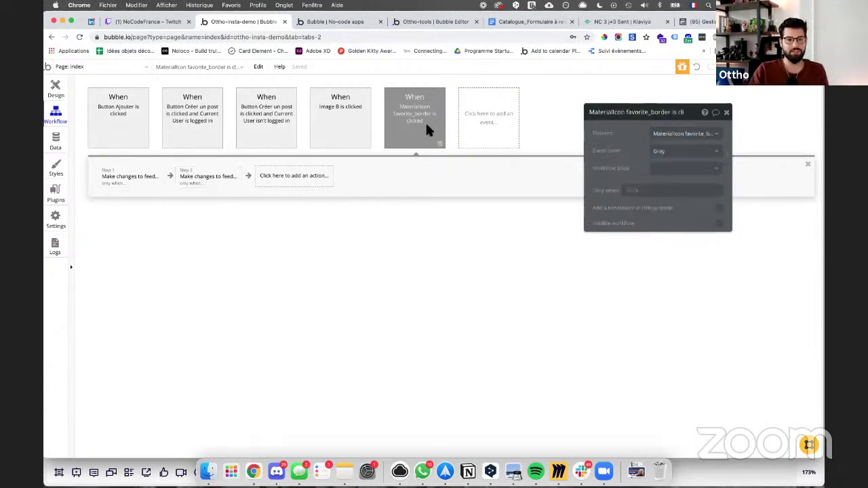
{"action": "left_click", "coordinate": [132, 187]}
{"action": "right_click", "coordinate": [640, 216]}
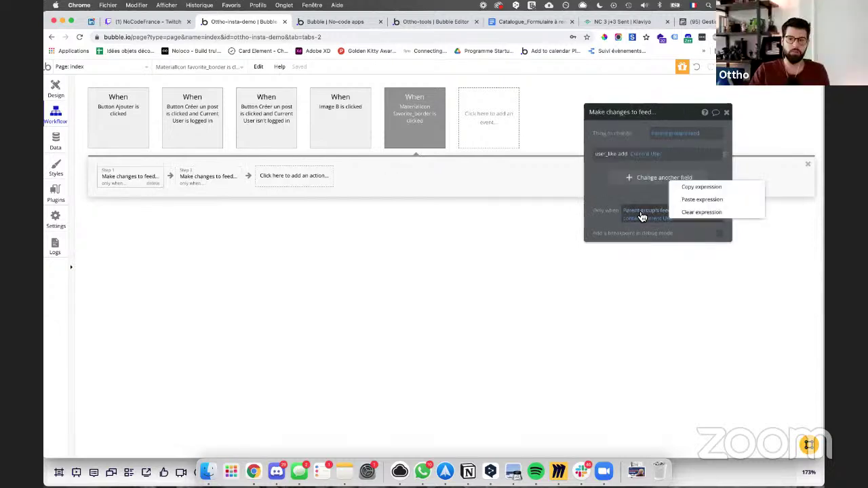
{"action": "left_click", "coordinate": [705, 188]}
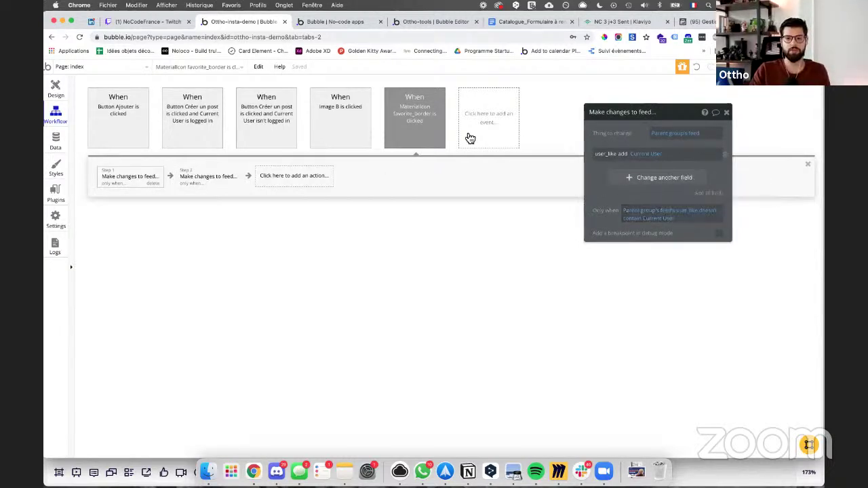
{"action": "left_click", "coordinate": [426, 134]}
{"action": "right_click", "coordinate": [630, 190]}
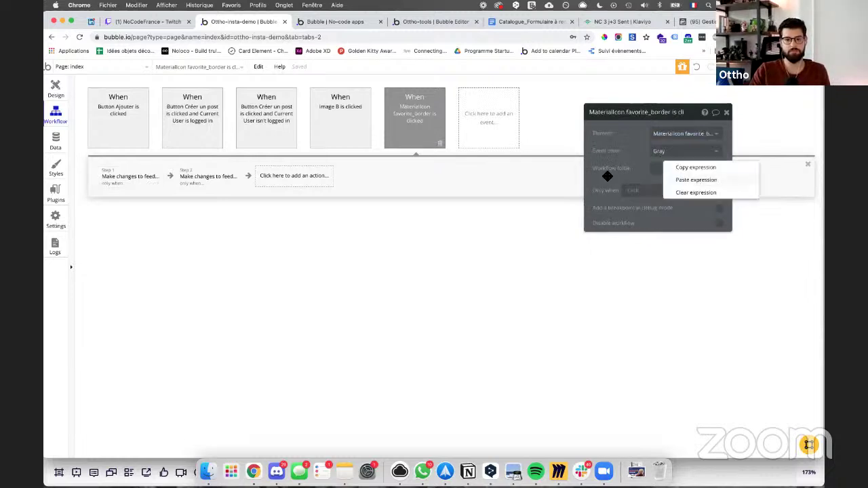
{"action": "left_click", "coordinate": [696, 180]}
Step: Delete Step 2 and clear Step 1's Only-when condition
{"action": "left_click", "coordinate": [210, 176]}
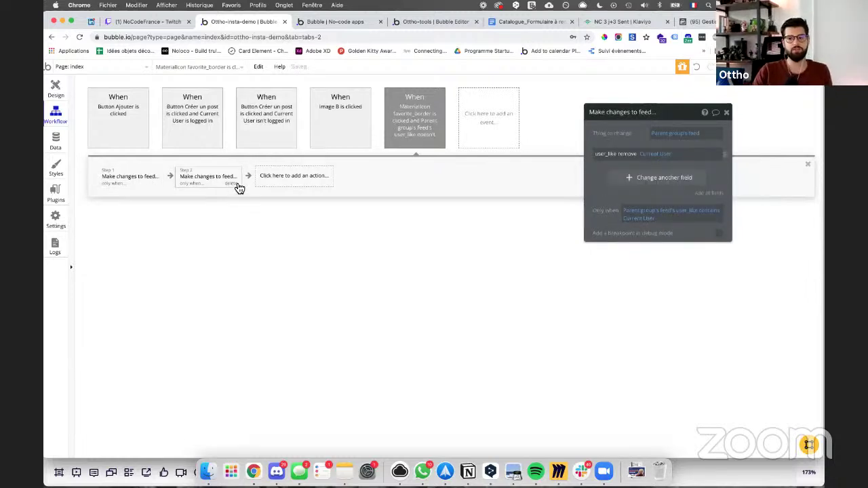
{"action": "left_click", "coordinate": [231, 183]}
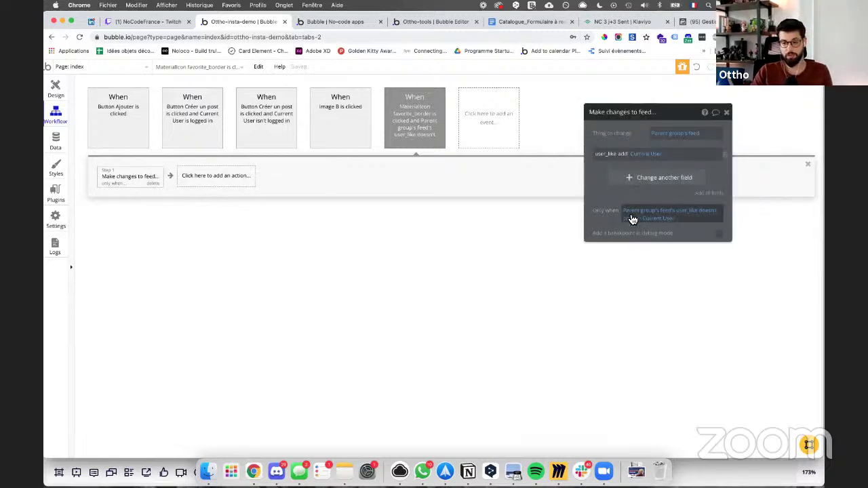
{"action": "left_click", "coordinate": [628, 213]}
{"action": "key", "text": "BackSpace"}
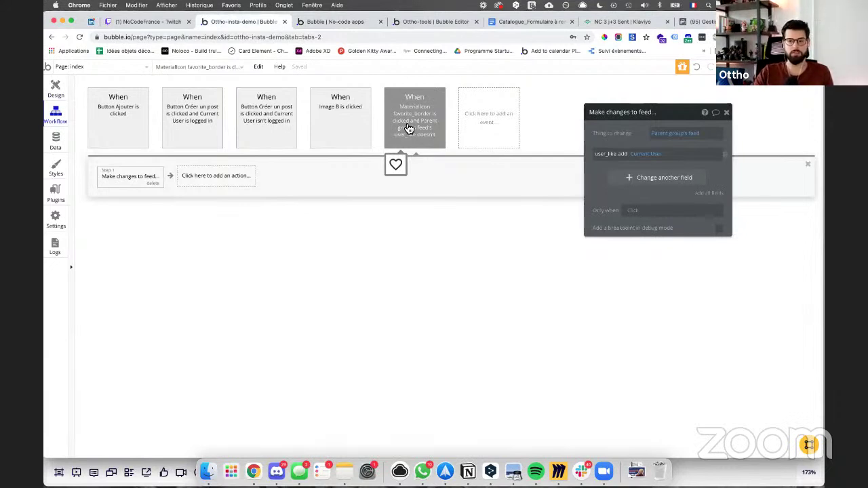
Step: Duplicate the heart-click event and set its condition to user_like contains Current User
{"action": "right_click", "coordinate": [407, 128]}
{"action": "left_click", "coordinate": [425, 169]}
{"action": "right_click", "coordinate": [424, 134]}
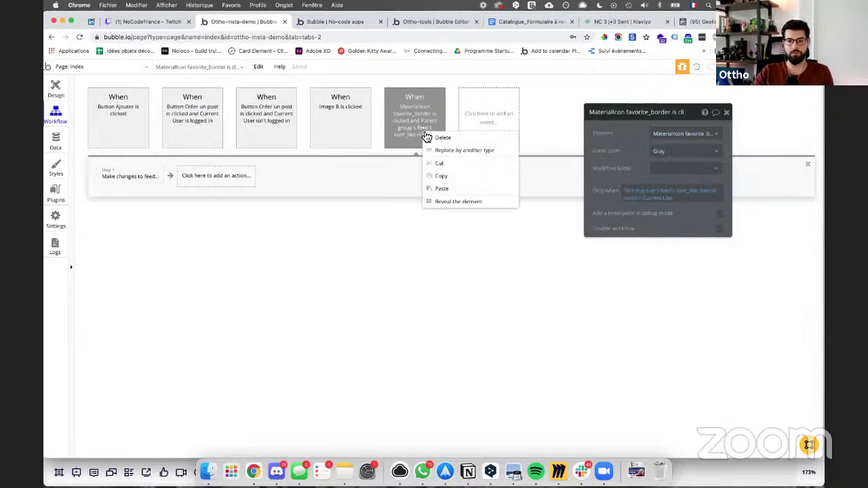
{"action": "left_click", "coordinate": [439, 188]}
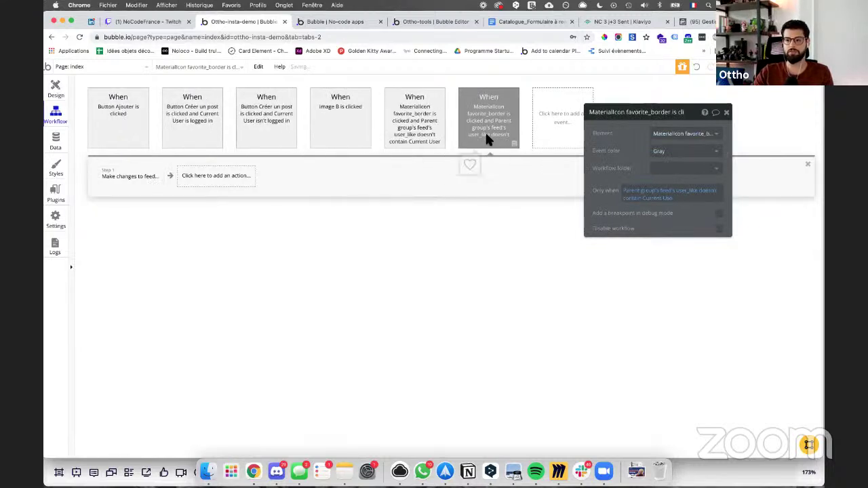
{"action": "left_click", "coordinate": [634, 200]}
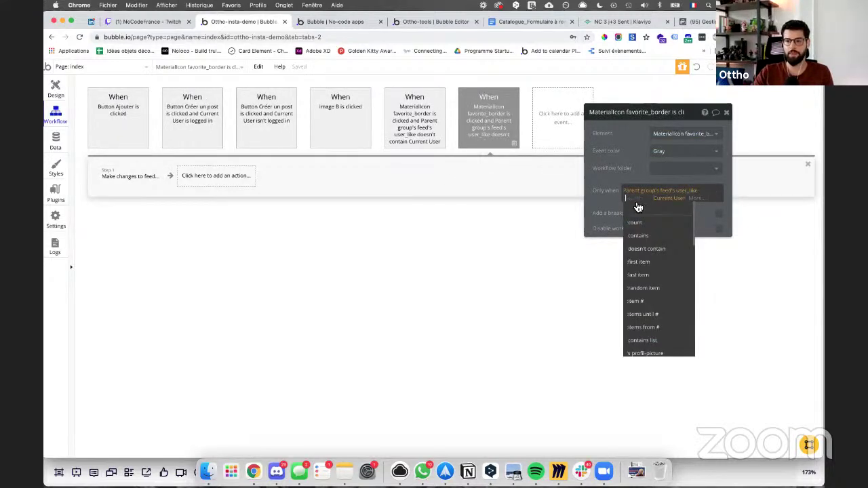
{"action": "left_click", "coordinate": [635, 204]}
{"action": "left_click", "coordinate": [639, 200]}
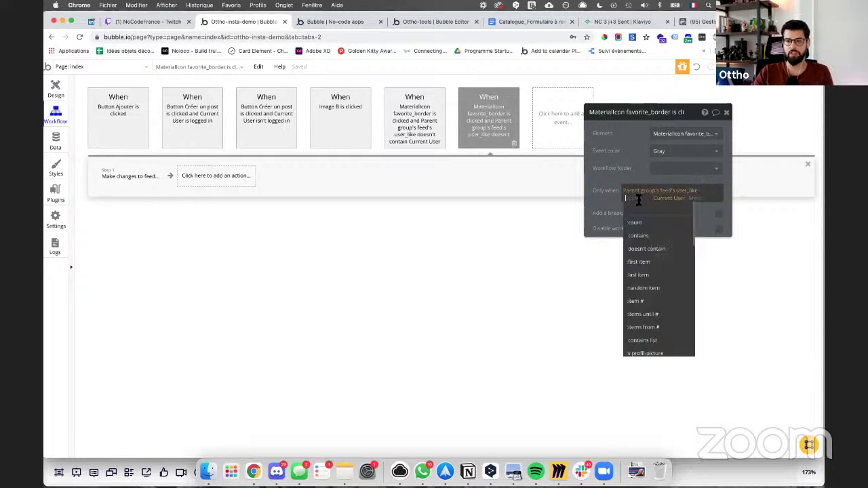
{"action": "left_click", "coordinate": [639, 235]}
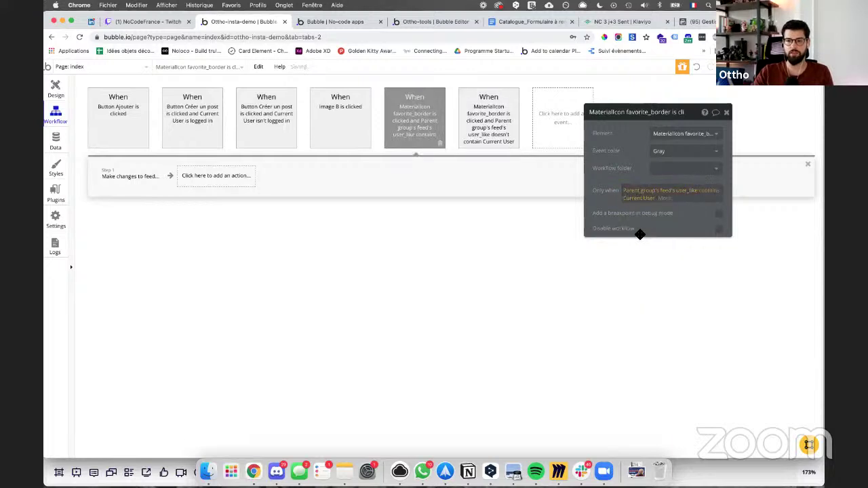
Step: Make the duplicate's step remove Current User from user_like, then review both events
{"action": "left_click", "coordinate": [128, 176]}
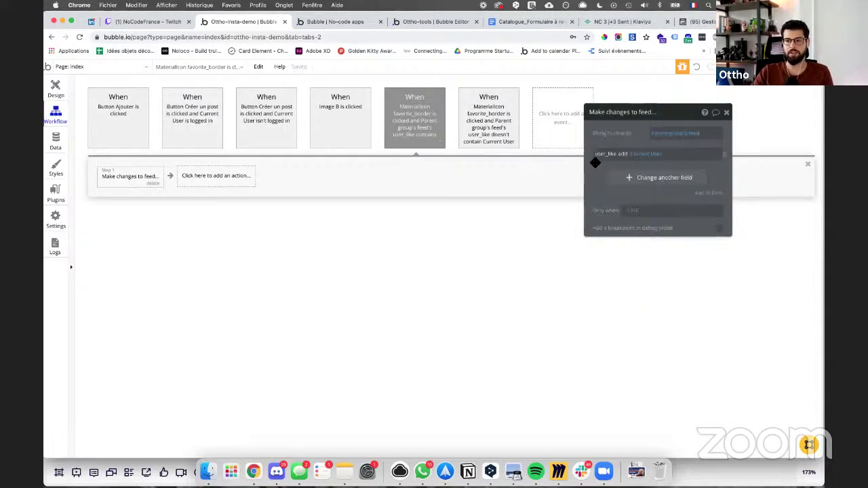
{"action": "left_click", "coordinate": [629, 156]}
{"action": "left_click", "coordinate": [630, 179]}
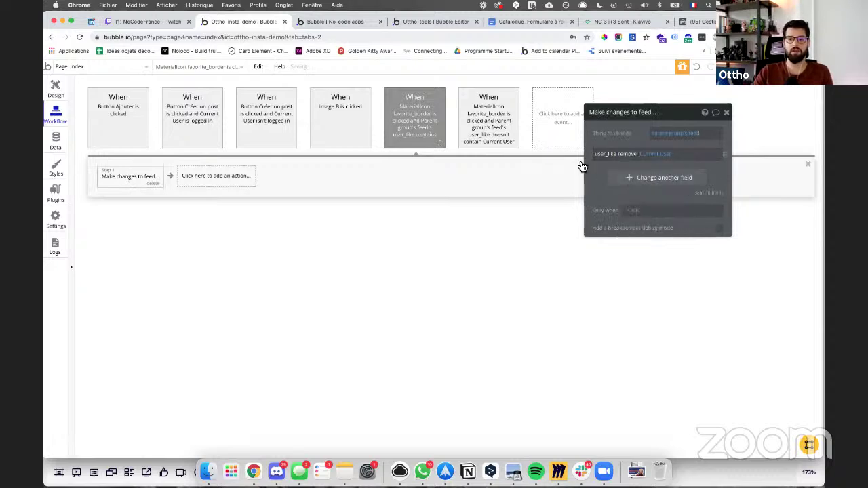
{"action": "left_click", "coordinate": [501, 132]}
{"action": "left_click", "coordinate": [418, 128]}
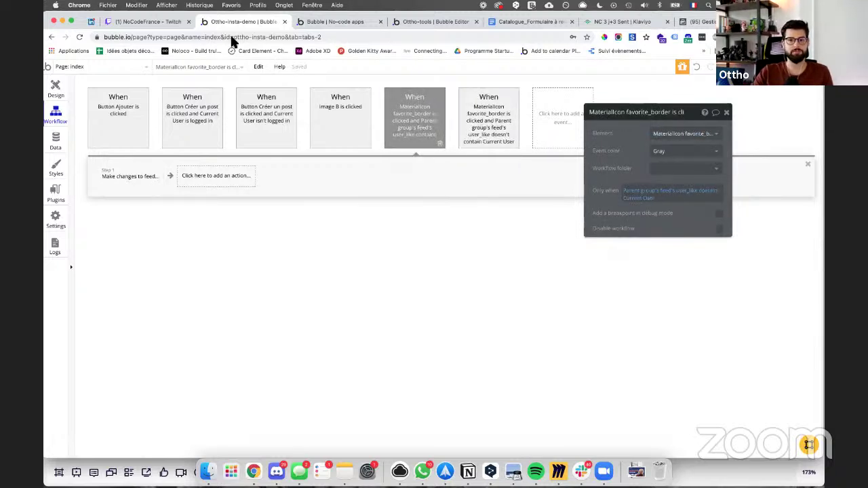
Step: In the preview, like a post and step through the workflow in the debugger
{"action": "left_click", "coordinate": [332, 23]}
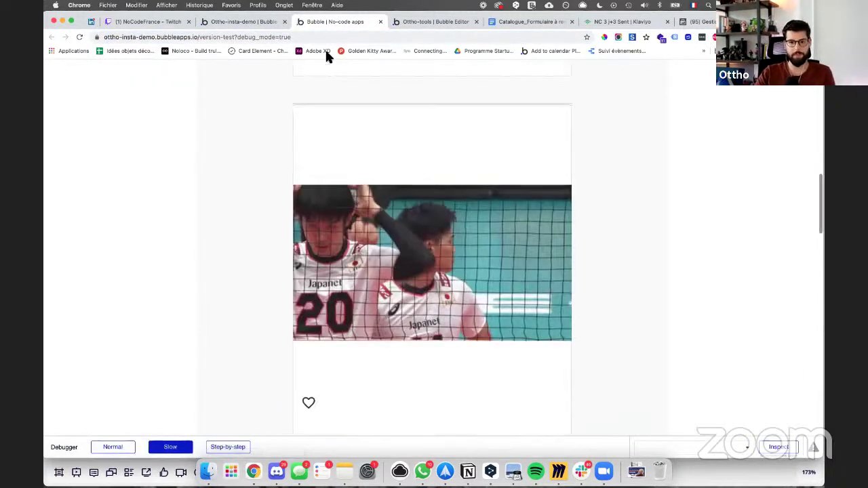
{"action": "left_click", "coordinate": [308, 418]}
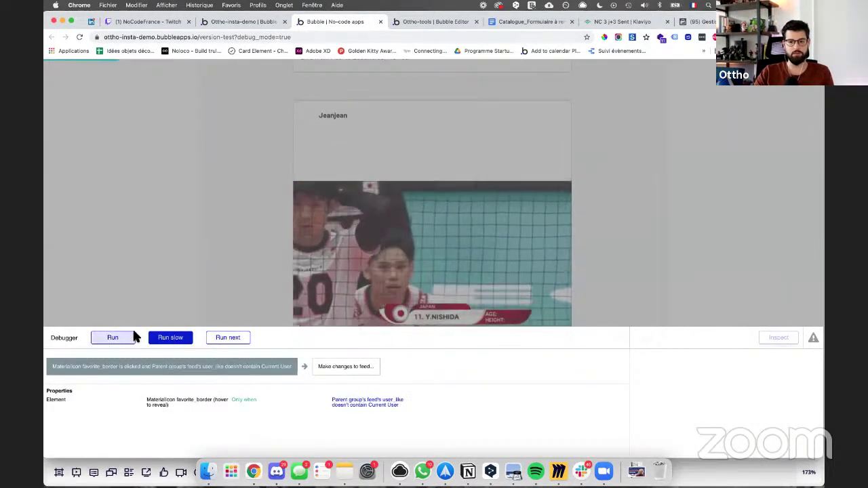
{"action": "left_click", "coordinate": [125, 338]}
{"action": "left_click", "coordinate": [122, 337]}
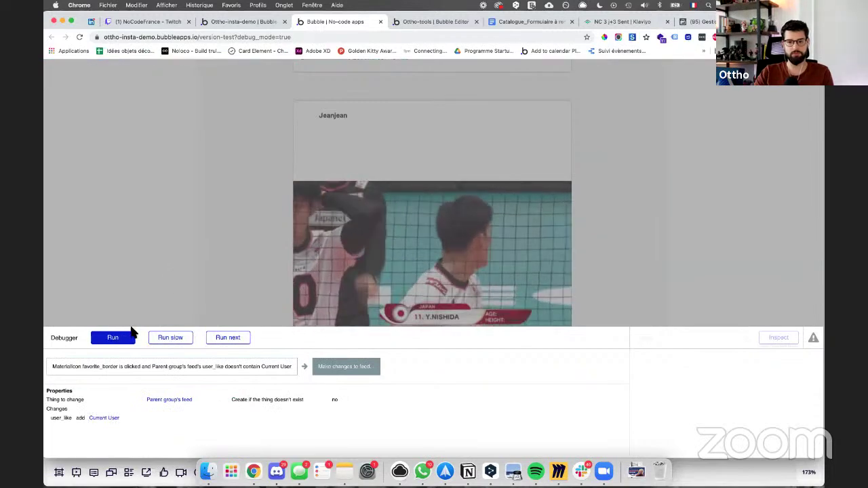
{"action": "scroll", "coordinate": [171, 286], "scroll_direction": "down", "scroll_amount": 5}
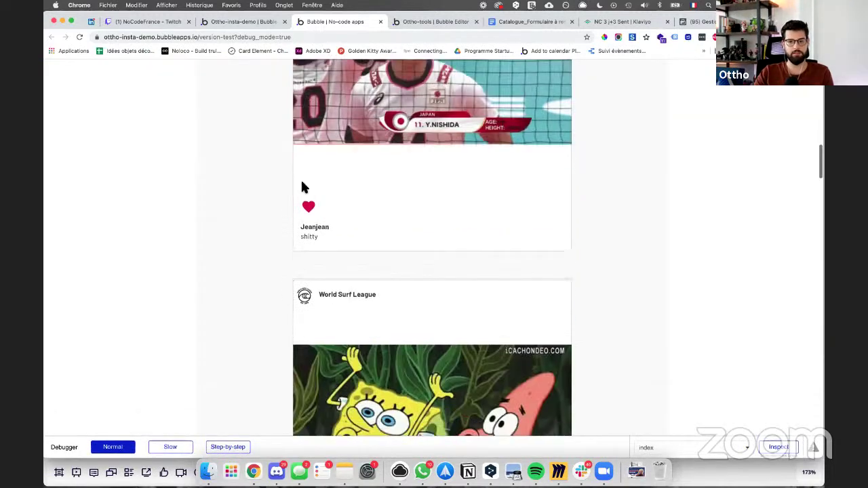
{"action": "left_click", "coordinate": [309, 195]}
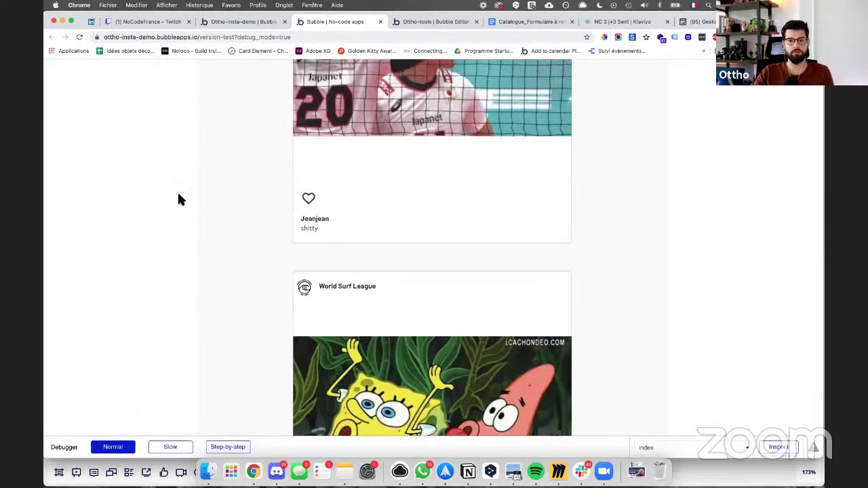
{"action": "scroll", "coordinate": [304, 357], "scroll_direction": "down", "scroll_amount": 5}
{"action": "left_click", "coordinate": [305, 363]}
{"action": "scroll", "coordinate": [307, 361], "scroll_direction": "down", "scroll_amount": 6}
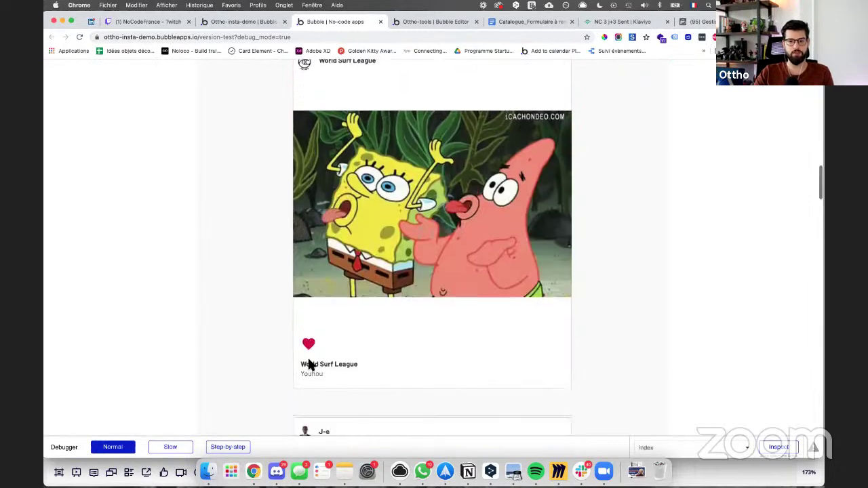
{"action": "left_click", "coordinate": [308, 431]}
{"action": "scroll", "coordinate": [310, 380], "scroll_direction": "down", "scroll_amount": 7}
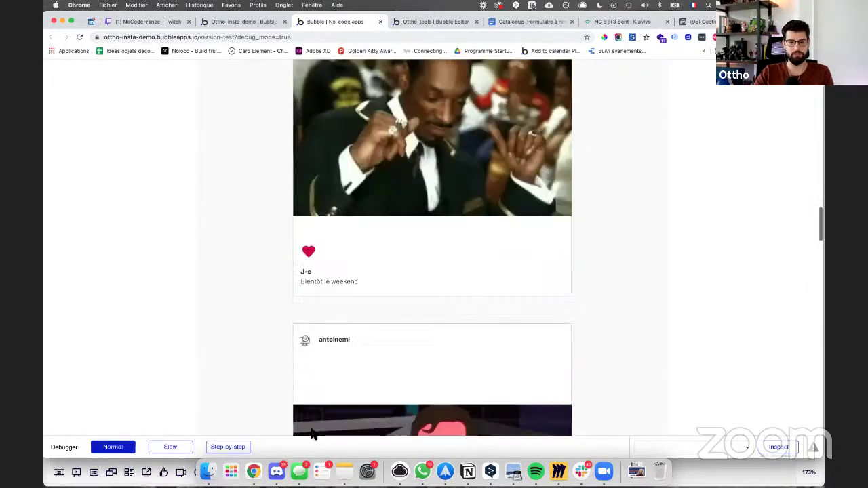
{"action": "scroll", "coordinate": [310, 374], "scroll_direction": "down", "scroll_amount": 5}
{"action": "left_click", "coordinate": [308, 316]}
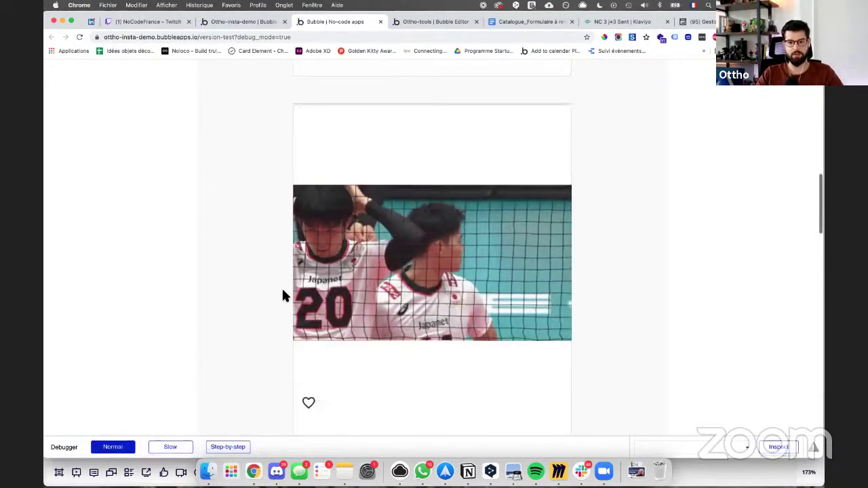
{"action": "scroll", "coordinate": [282, 291], "scroll_direction": "down", "scroll_amount": 10}
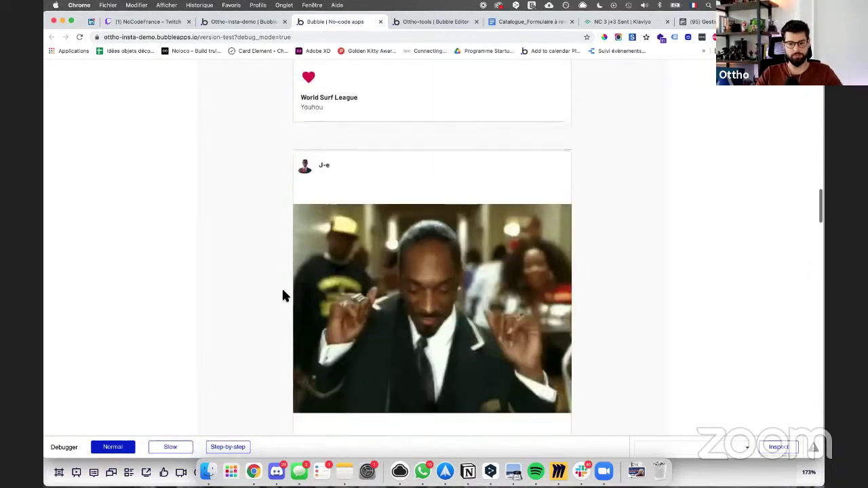
{"action": "scroll", "coordinate": [281, 267], "scroll_direction": "down", "scroll_amount": 1}
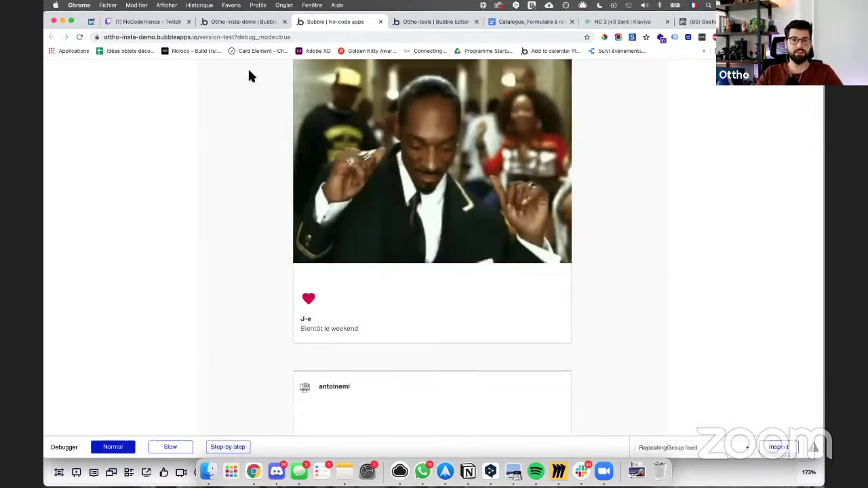
{"action": "left_click", "coordinate": [212, 23]}
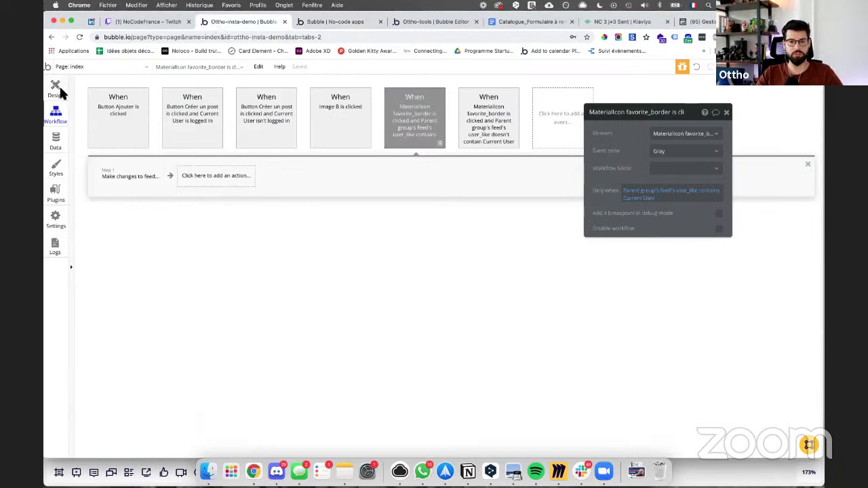
Step: Draw a text beside the heart bound to Parent group's feed's user_like:count, then view the preview
{"action": "left_click", "coordinate": [57, 90]}
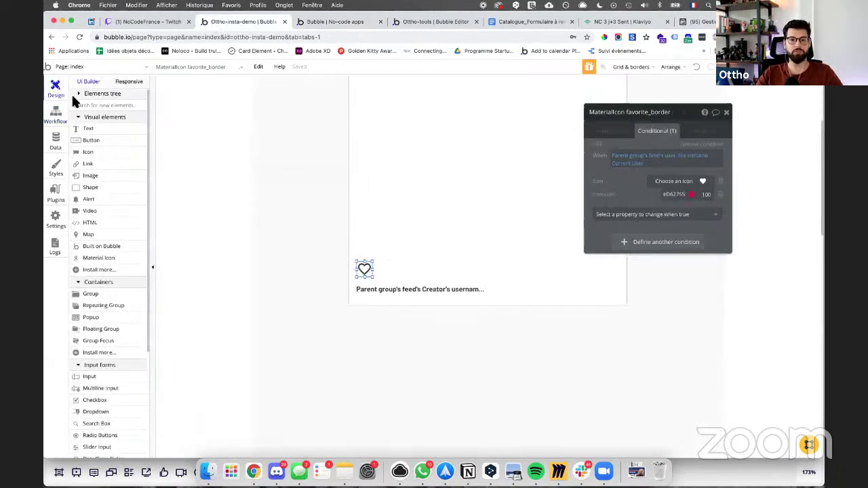
{"action": "left_click", "coordinate": [94, 139]}
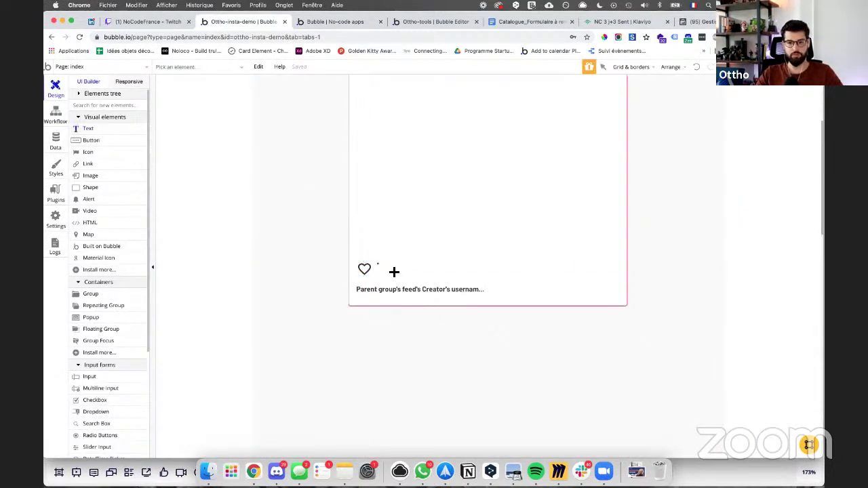
{"action": "left_click_drag", "start_coordinate": [397, 276], "coordinate": [397, 276]}
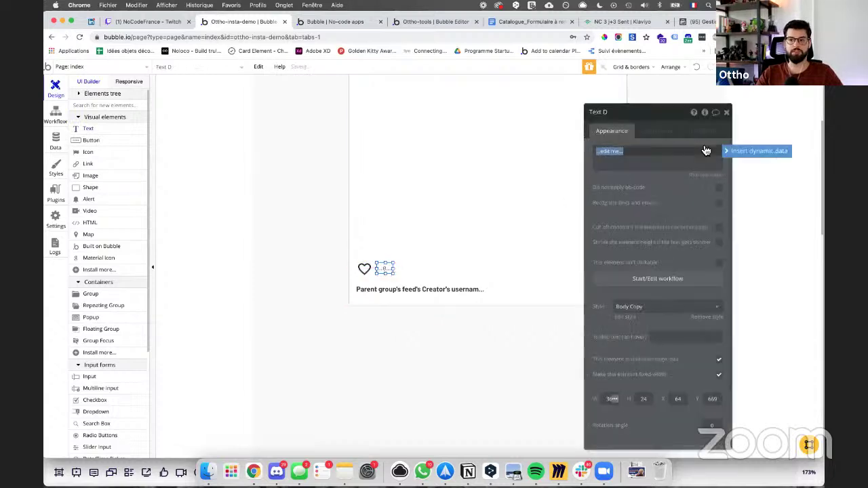
{"action": "left_click", "coordinate": [741, 150]}
{"action": "left_click", "coordinate": [629, 176]}
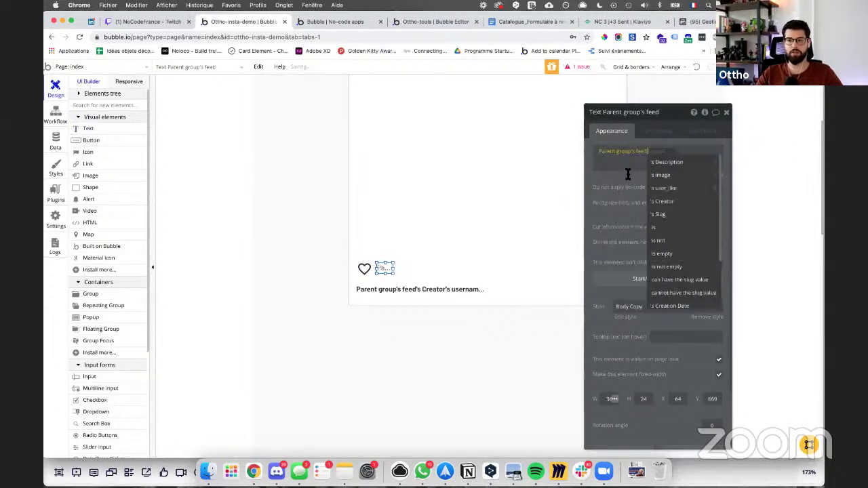
{"action": "left_click", "coordinate": [675, 189]}
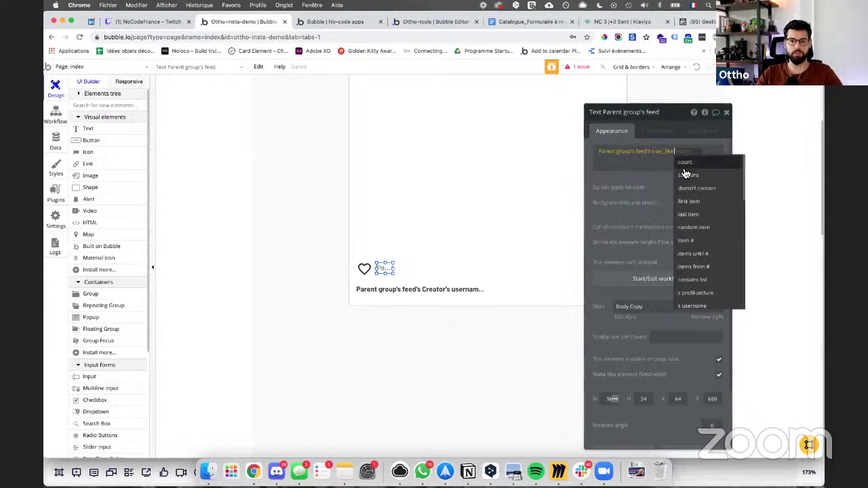
{"action": "left_click", "coordinate": [685, 163]}
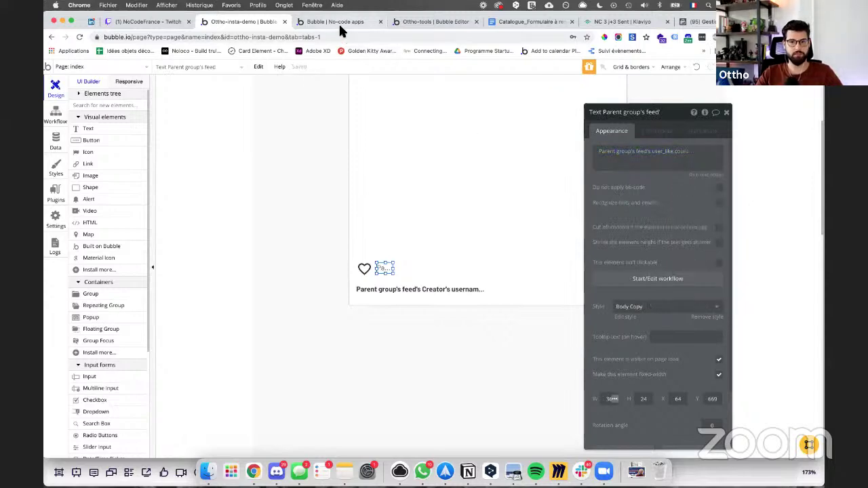
{"action": "left_click", "coordinate": [338, 22]}
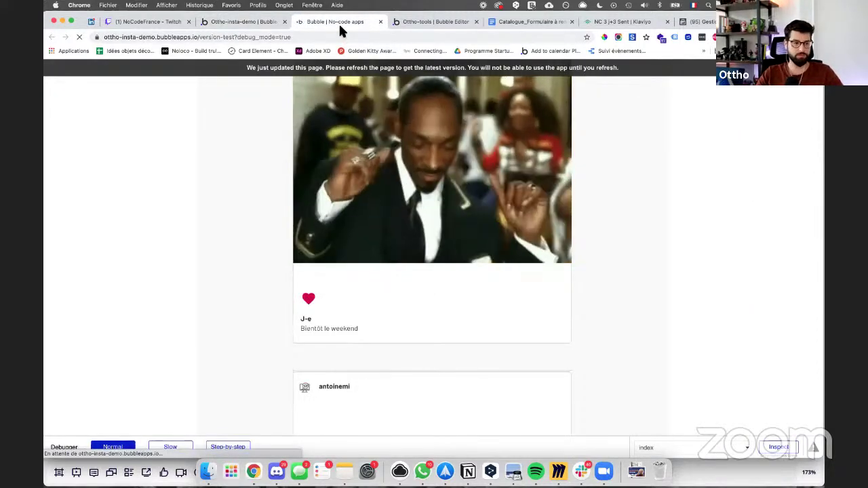
Step: Unlike and re-like the World Surf League post, check the feed's like counts, then go back to the editor
{"action": "scroll", "coordinate": [356, 206], "scroll_direction": "down", "scroll_amount": 10}
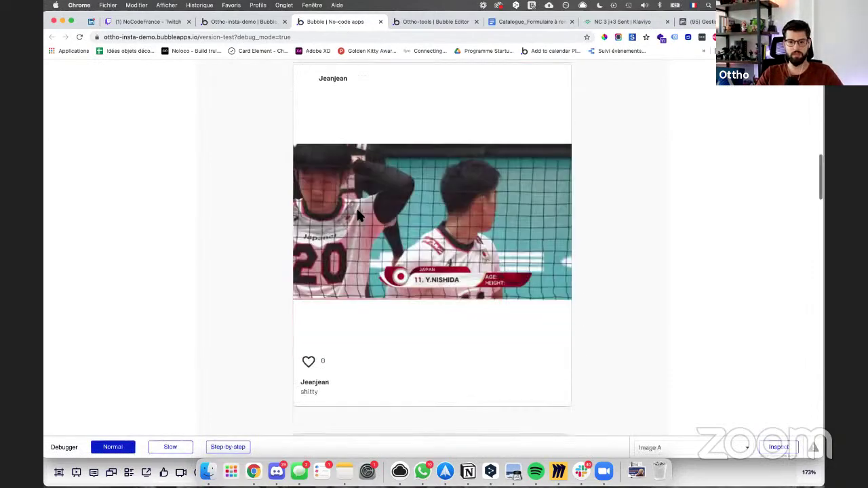
{"action": "left_click", "coordinate": [326, 316]}
{"action": "left_click", "coordinate": [309, 316]}
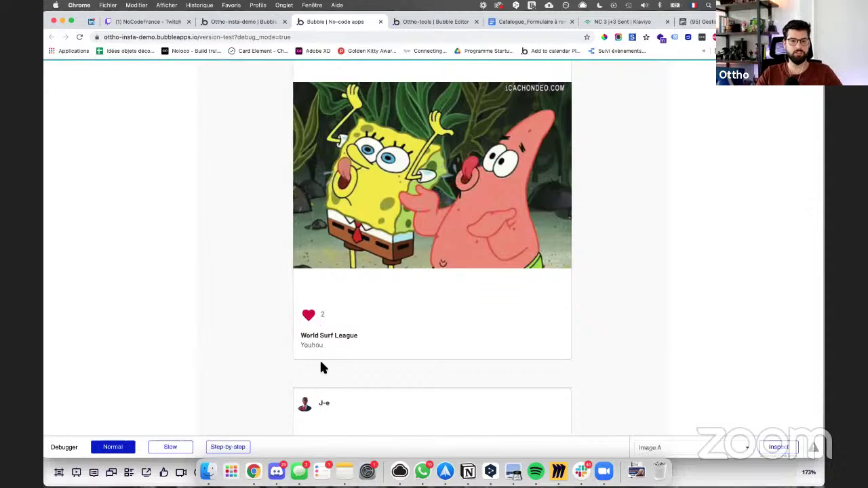
{"action": "scroll", "coordinate": [295, 259], "scroll_direction": "down", "scroll_amount": 6}
{"action": "scroll", "coordinate": [294, 257], "scroll_direction": "down", "scroll_amount": 10}
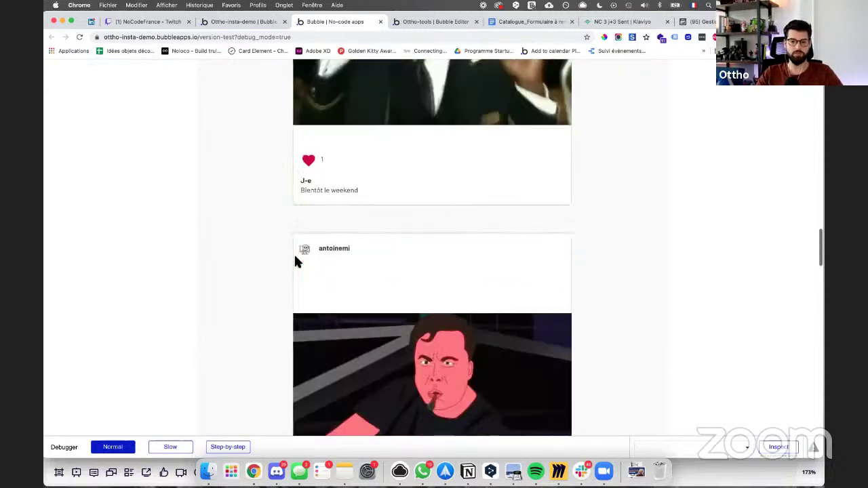
{"action": "scroll", "coordinate": [296, 262], "scroll_direction": "down", "scroll_amount": 10}
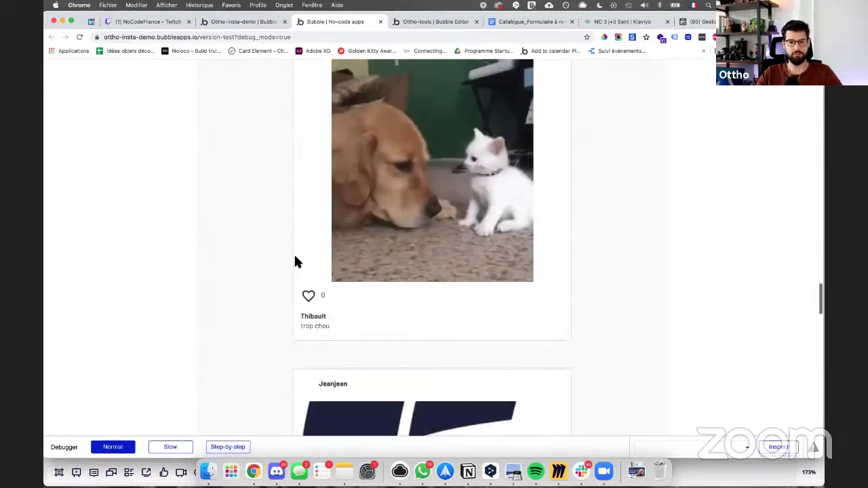
{"action": "scroll", "coordinate": [295, 260], "scroll_direction": "up", "scroll_amount": 8}
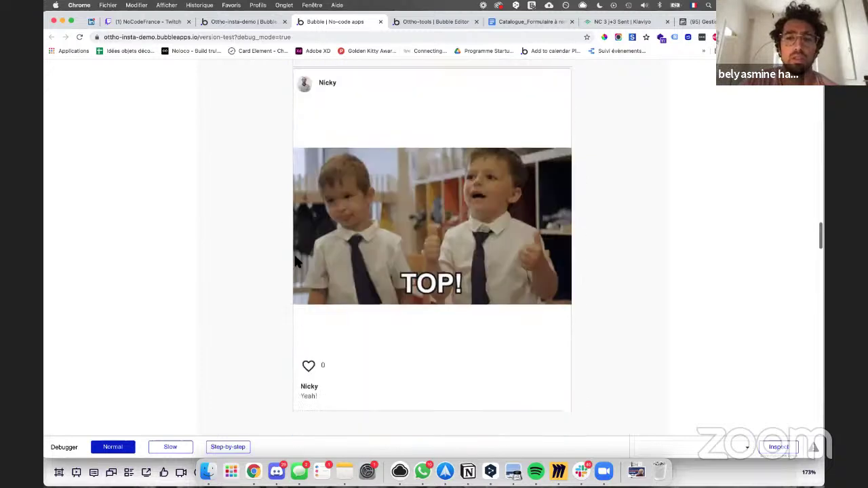
{"action": "left_click", "coordinate": [242, 22]}
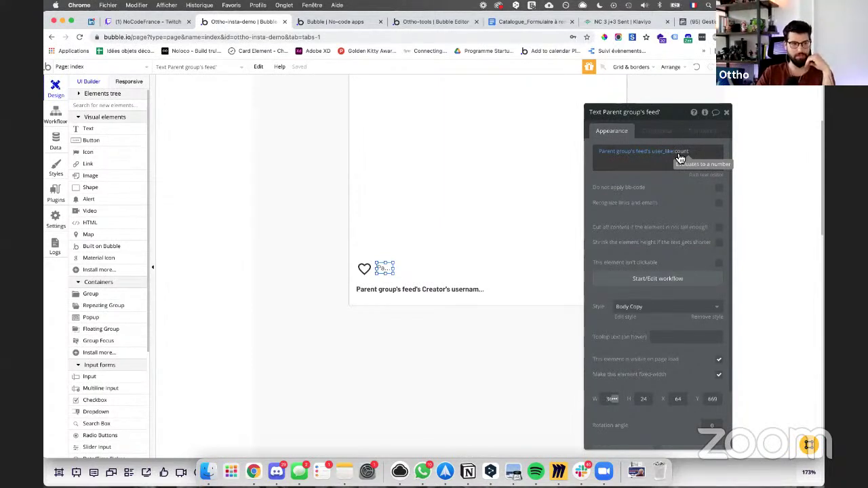
Step: Join the username and description onto one line in the caption's rich text and save
{"action": "left_click", "coordinate": [451, 294]}
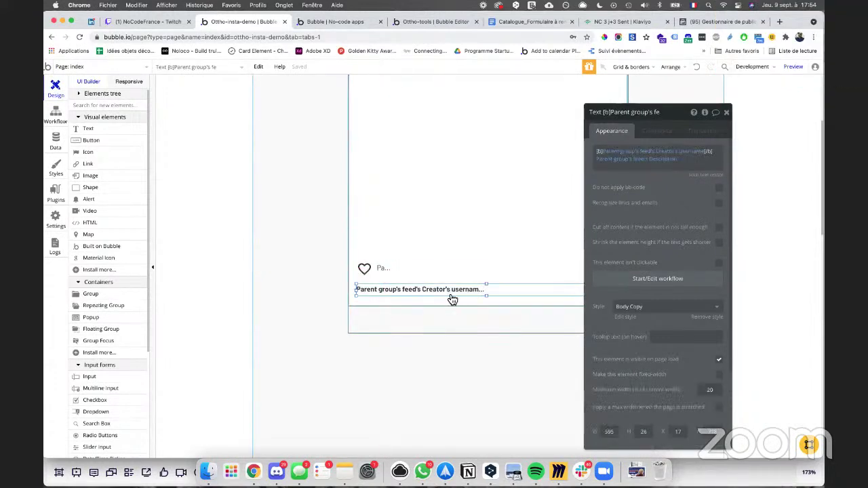
{"action": "left_click", "coordinate": [716, 173]}
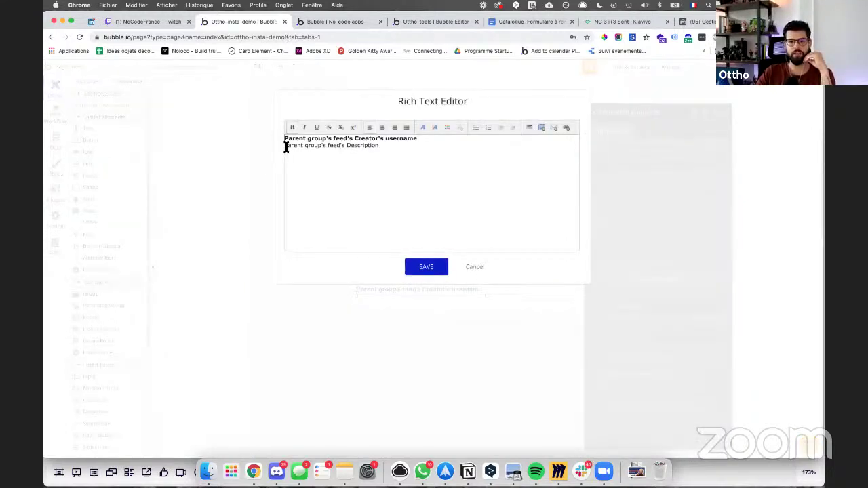
{"action": "left_click", "coordinate": [286, 145]}
{"action": "key", "text": "BackSpace"}
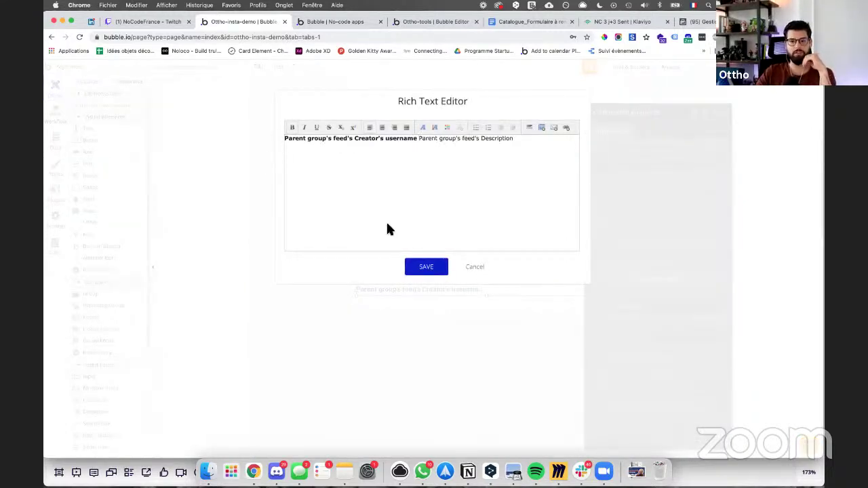
{"action": "left_click", "coordinate": [427, 267]}
Step: Drag Group feed's bottom edge down to make it taller, then bring Miro forward
{"action": "left_click", "coordinate": [485, 305]}
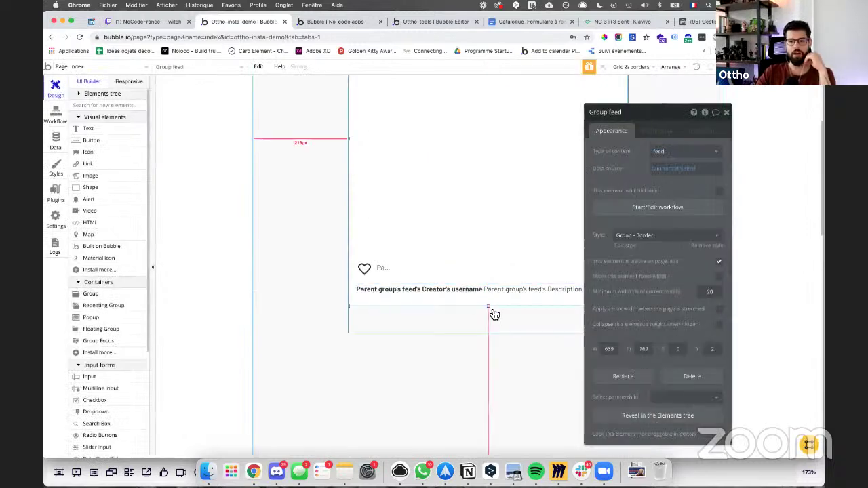
{"action": "left_click_drag", "start_coordinate": [489, 308], "coordinate": [488, 327]}
{"action": "left_click", "coordinate": [486, 331]}
{"action": "left_click", "coordinate": [490, 310]}
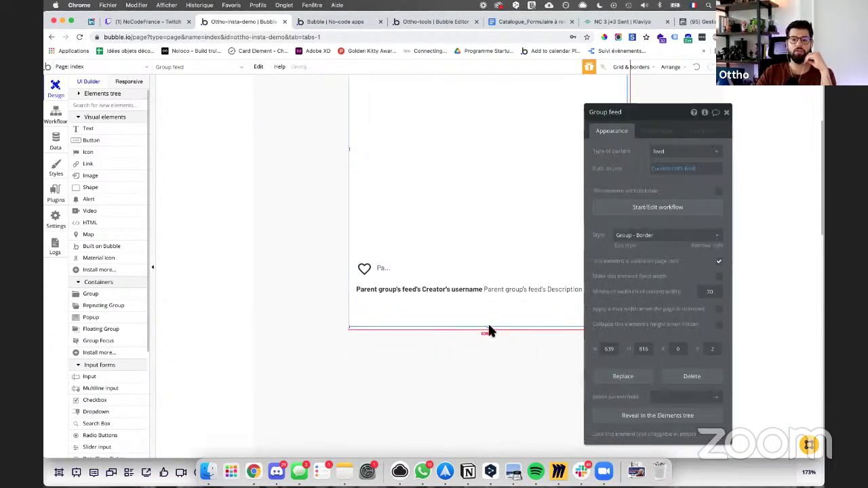
{"action": "left_click", "coordinate": [558, 471]}
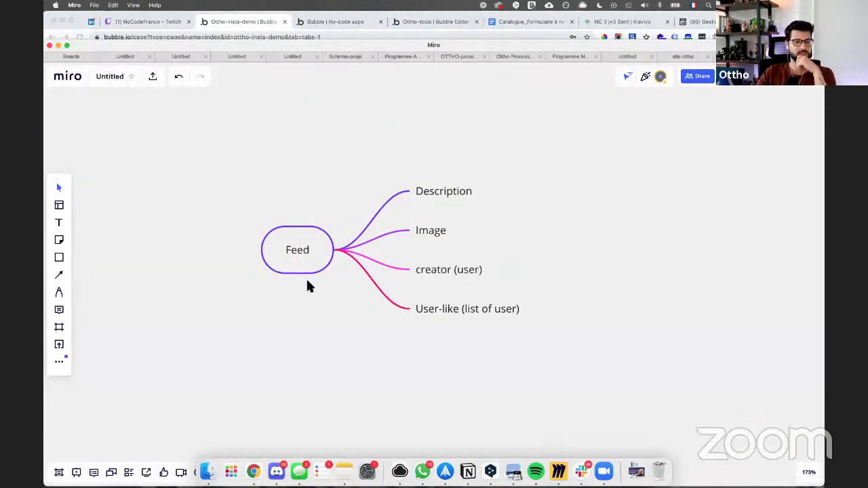
Step: Add a new 'Commentaire' mind-map node below the Feed map
{"action": "scroll", "coordinate": [231, 352], "scroll_direction": "down", "scroll_amount": 5}
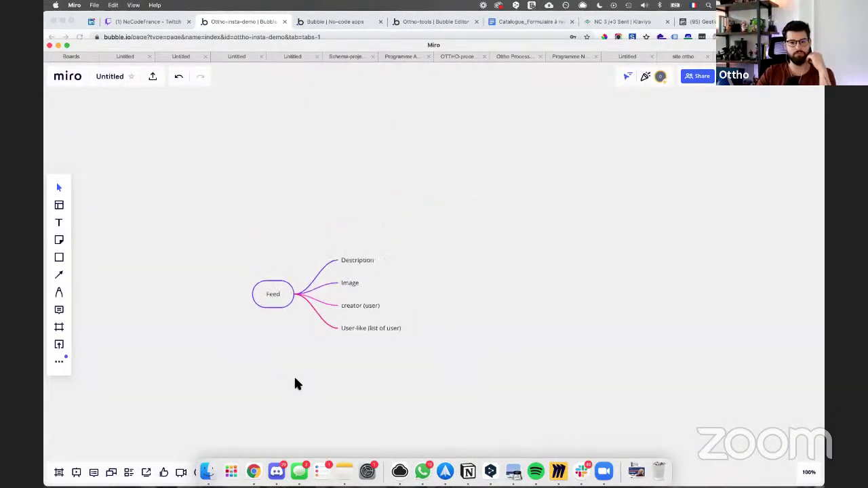
{"action": "left_click_drag", "start_coordinate": [298, 380], "coordinate": [273, 323]}
{"action": "scroll", "coordinate": [272, 319], "scroll_direction": "up", "scroll_amount": 1}
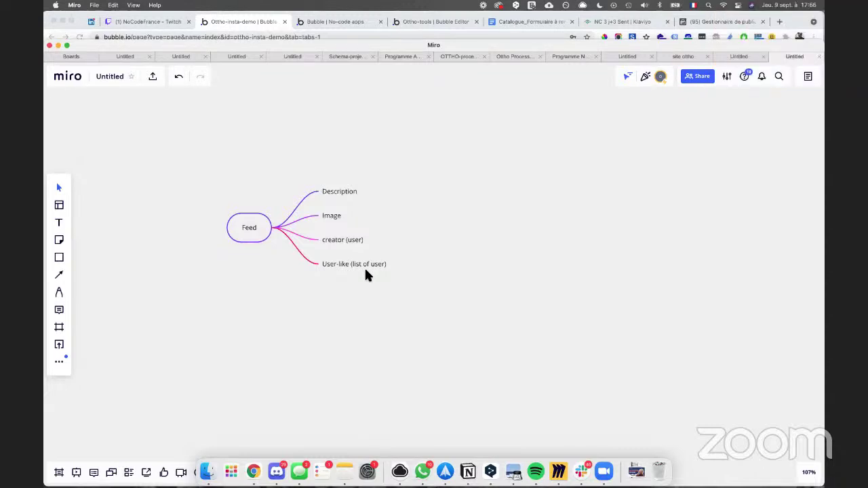
{"action": "left_click", "coordinate": [66, 361]}
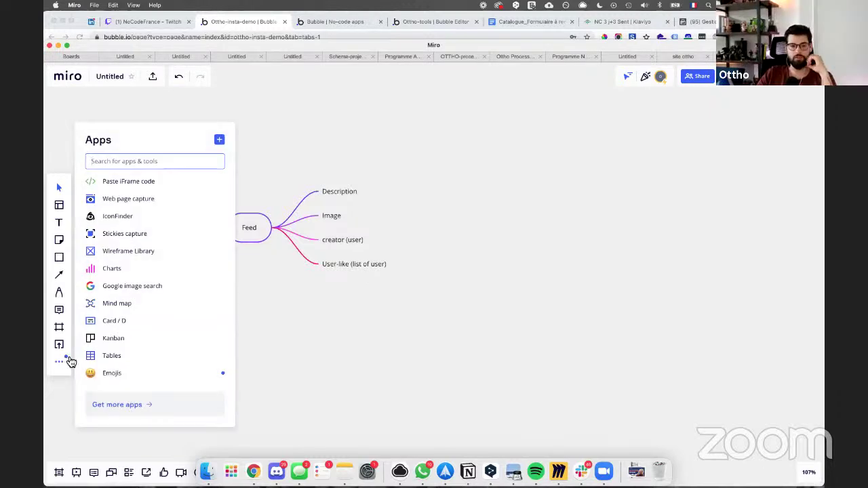
{"action": "left_click", "coordinate": [122, 304]}
{"action": "left_click", "coordinate": [459, 328]}
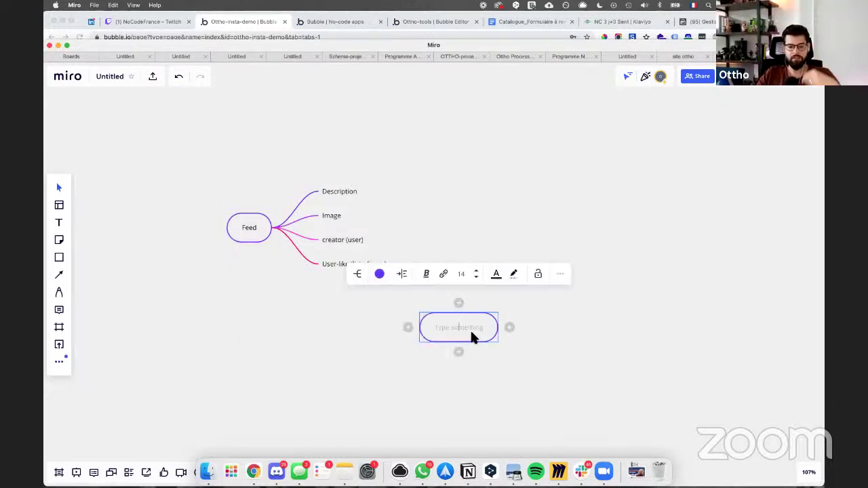
{"action": "type", "text": "Commentaire"}
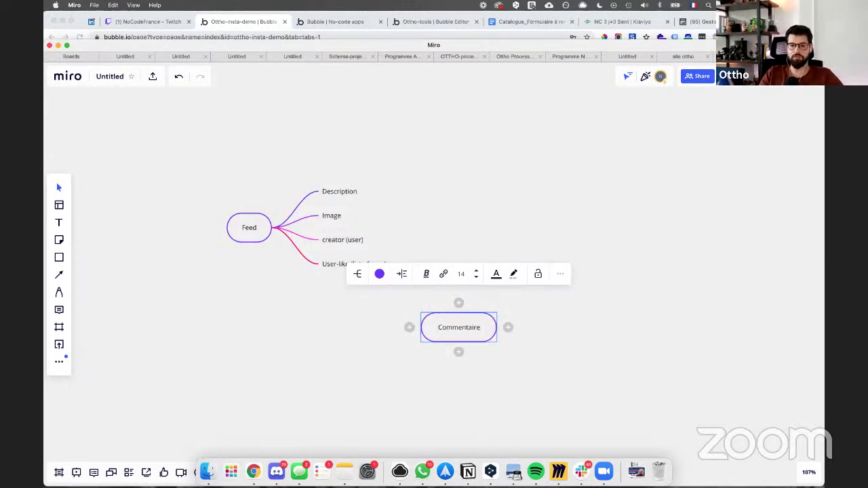
Step: Give Commentaire a 'content' child branch
{"action": "left_click", "coordinate": [409, 328]}
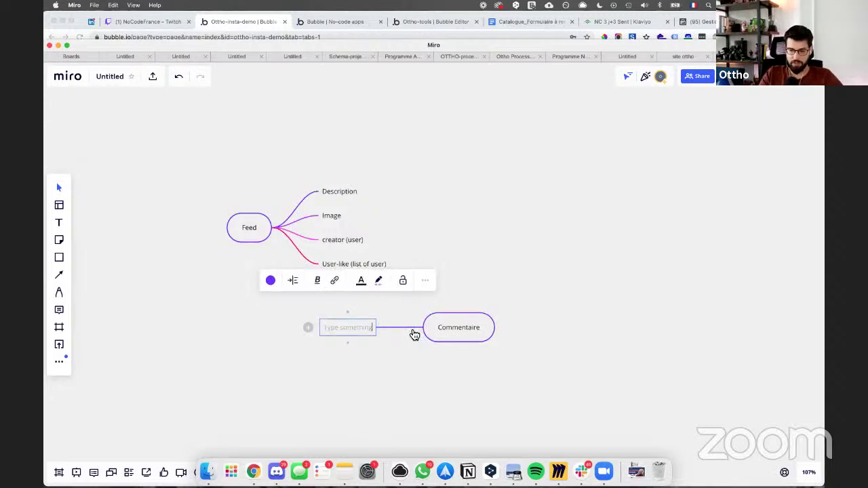
{"action": "type", "text": "Descr"}
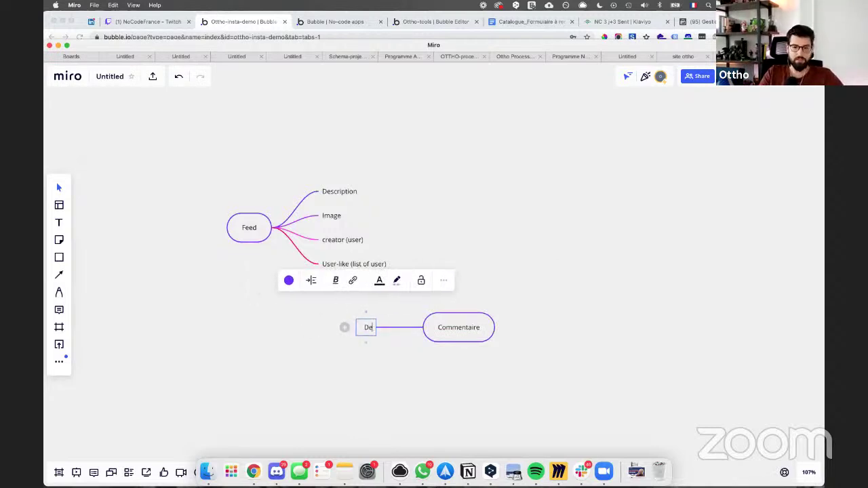
{"action": "key", "text": "BackSpace"}
{"action": "key", "text": "BackSpace"}
{"action": "key", "text": "BackSpace"}
{"action": "key", "text": "BackSpace"}
{"action": "key", "text": "BackSpace"}
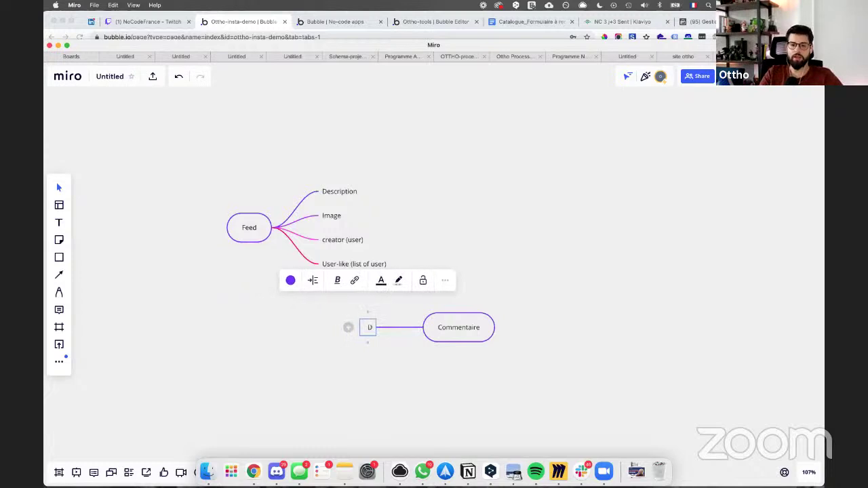
{"action": "type", "text": "c"}
{"action": "key", "text": "BackSpace"}
{"action": "type", "text": "co"}
{"action": "key", "text": "BackSpace"}
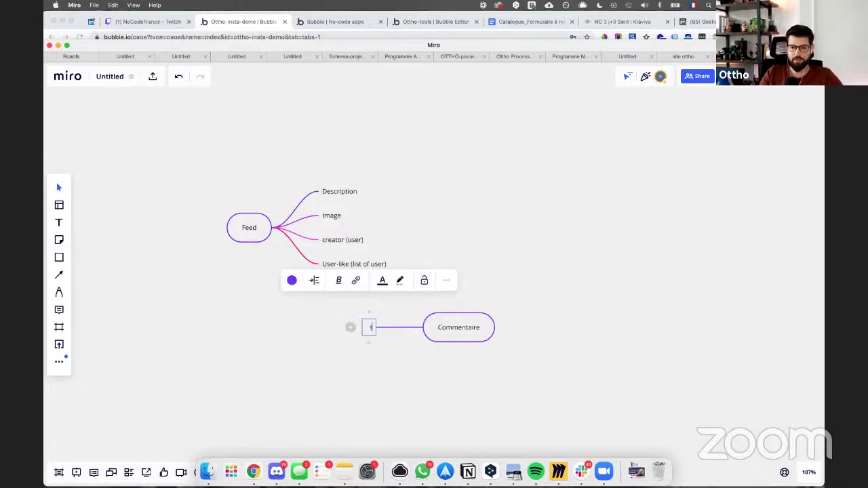
{"action": "type", "text": "text"}
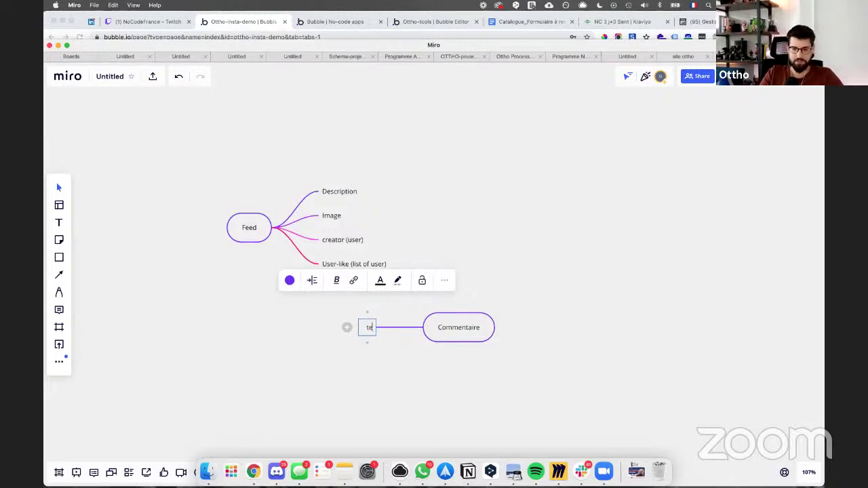
{"action": "key", "text": "BackSpace"}
{"action": "key", "text": "BackSpace"}
{"action": "key", "text": "BackSpace"}
{"action": "key", "text": "BackSpace"}
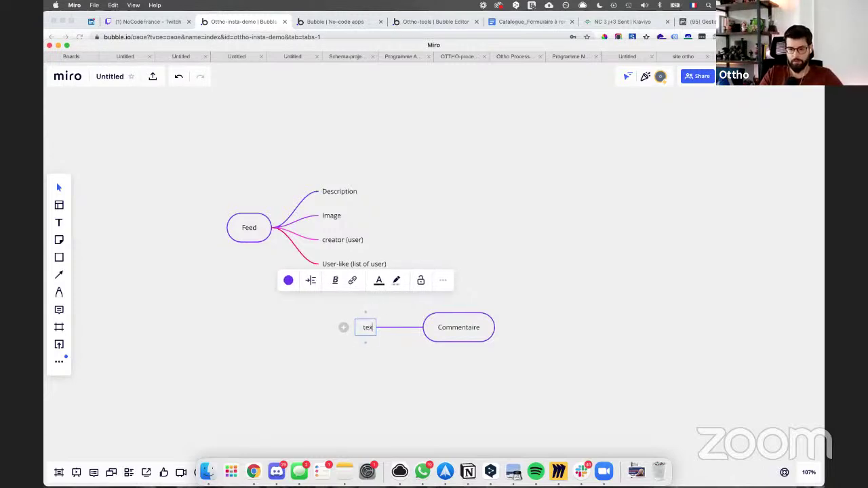
{"action": "type", "text": "conte"}
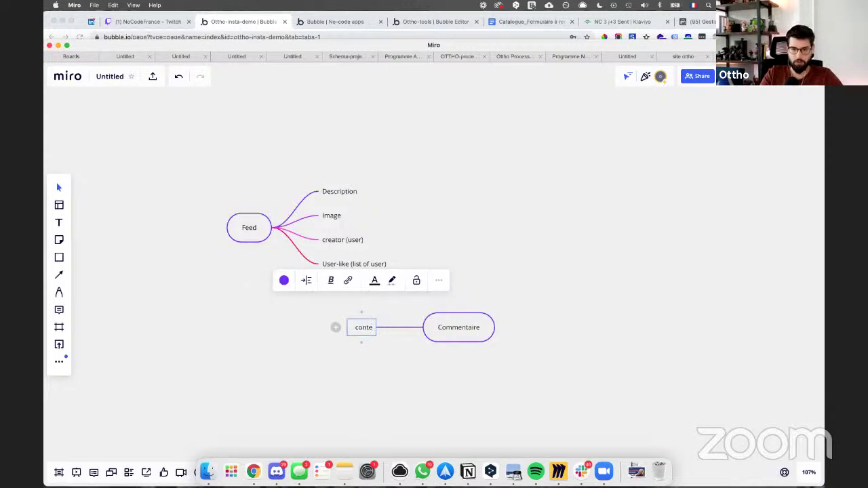
{"action": "type", "text": "nt"}
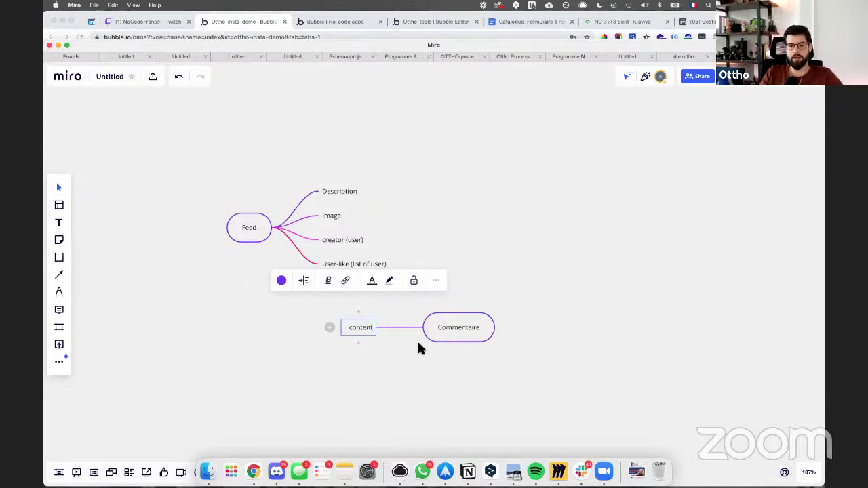
Step: Add 'Creator' and 'Date' sibling branches below content
{"action": "key", "text": "Return"}
{"action": "type", "text": "Creator"}
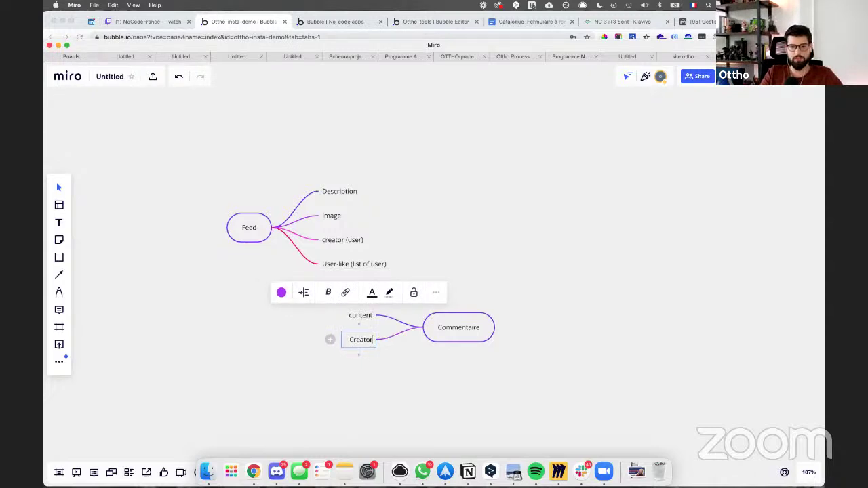
{"action": "key", "text": "Return"}
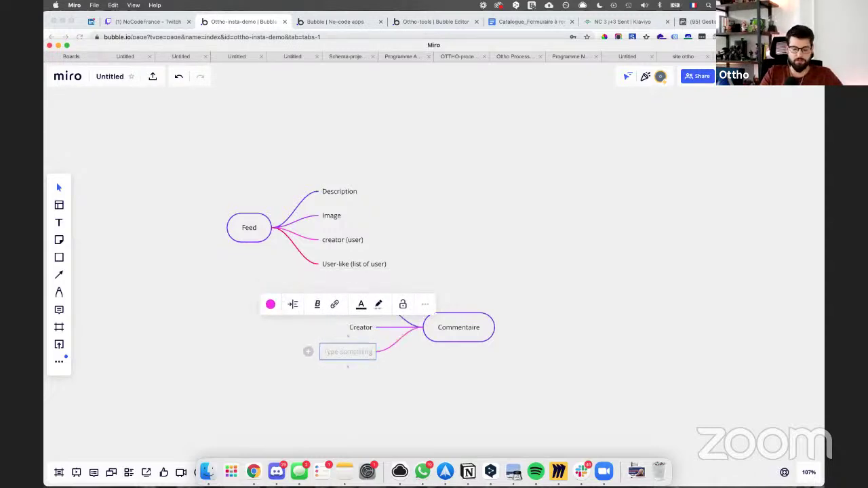
{"action": "type", "text": "Date"}
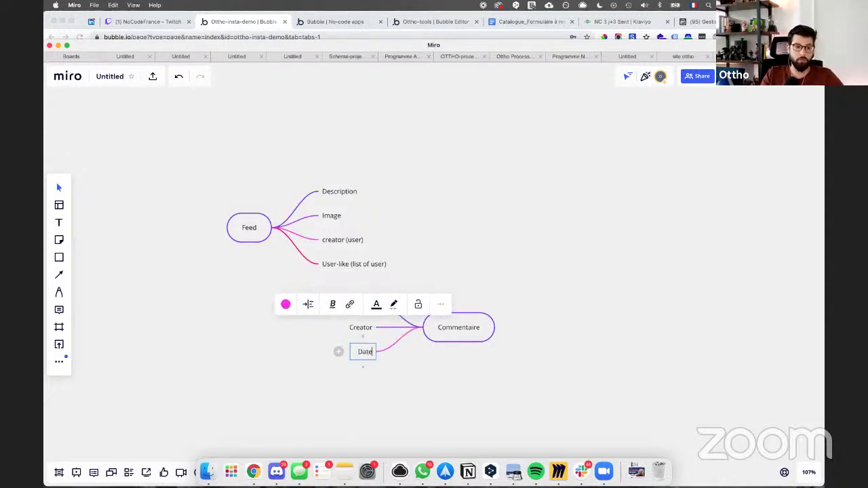
{"action": "left_click", "coordinate": [399, 379]}
Step: Move the Commentaire map lower, then give Feed a 'Commentaires (list of commentaires)' branch
{"action": "left_click_drag", "start_coordinate": [450, 326], "coordinate": [444, 377]}
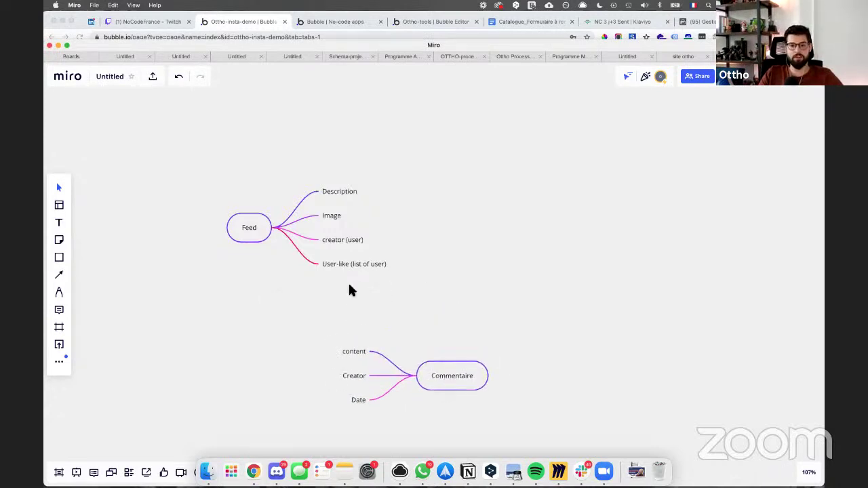
{"action": "left_click", "coordinate": [280, 228]}
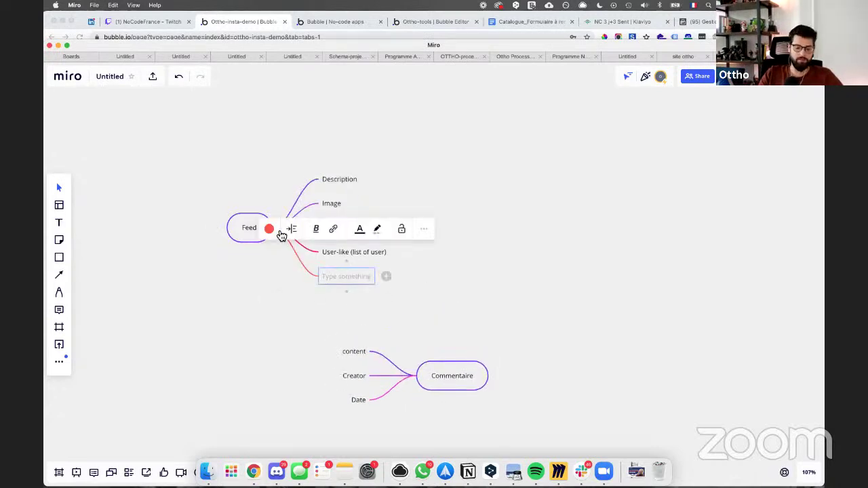
{"action": "type", "text": "Commentair"}
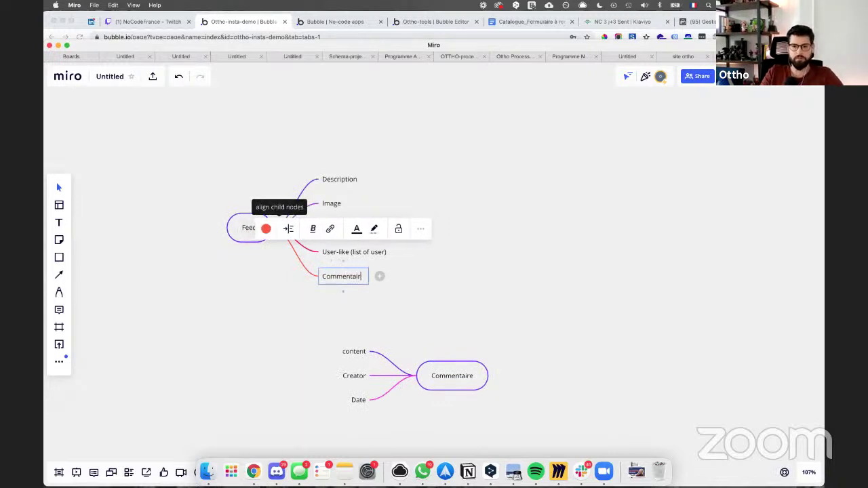
{"action": "type", "text": "es (list o"}
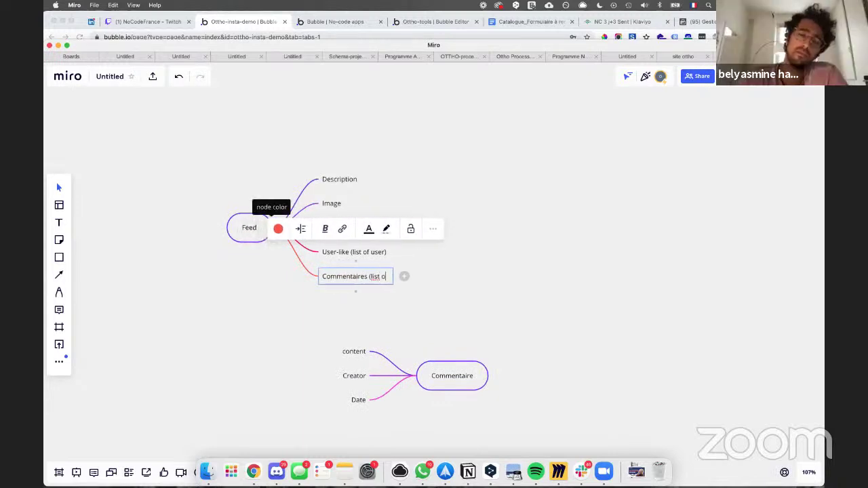
{"action": "type", "text": "f commentaire)"}
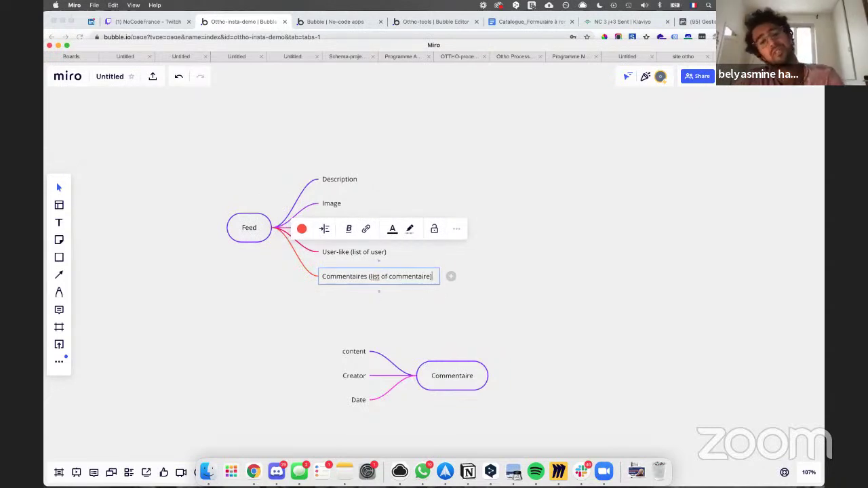
{"action": "key", "text": "Left"}
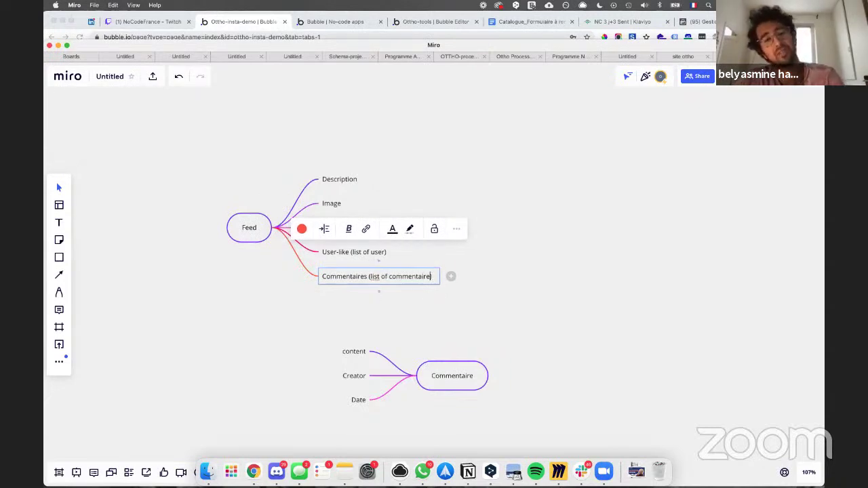
{"action": "type", "text": "s"}
{"action": "left_click", "coordinate": [297, 287]}
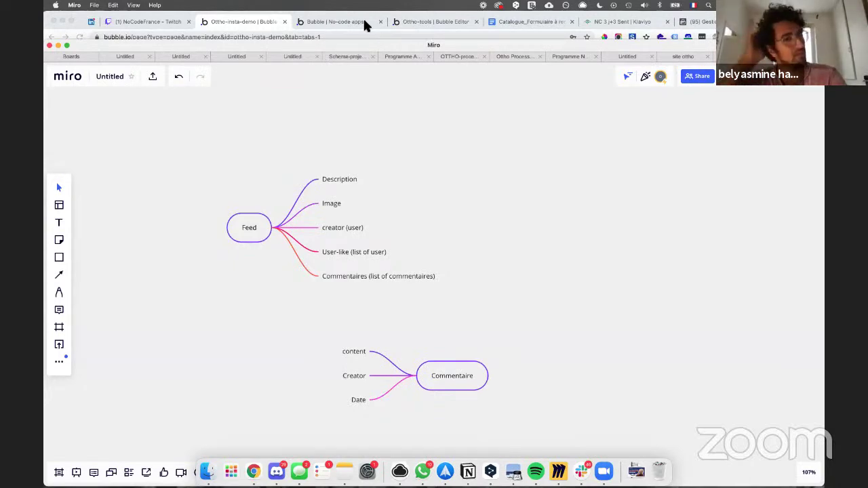
Step: Return to the insta-demo Bubble editor and make the feed group taller
{"action": "left_click", "coordinate": [319, 17]}
{"action": "left_click", "coordinate": [256, 22]}
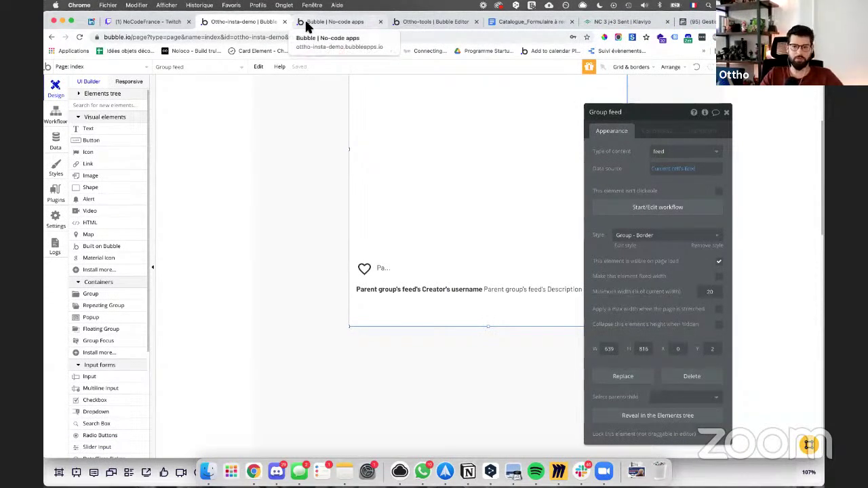
{"action": "left_click_drag", "start_coordinate": [487, 327], "coordinate": [488, 340]}
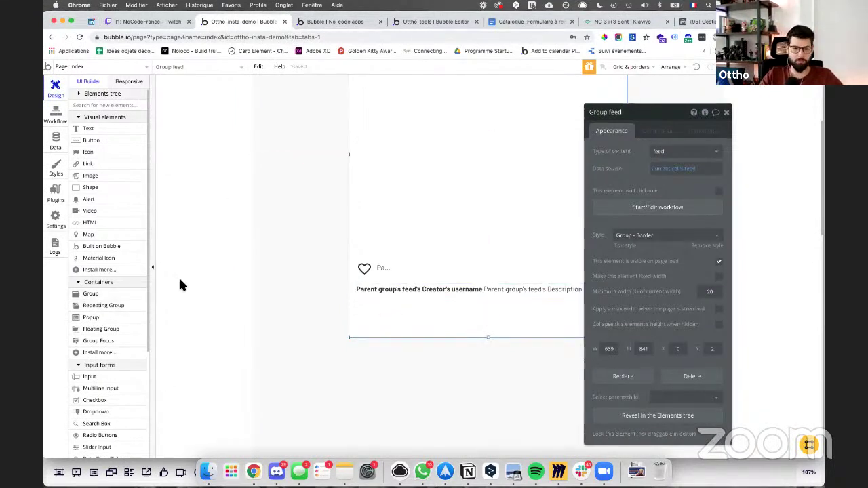
Step: Draw a repeating group below the feed caption, set it to 2 rows, and nudge it right
{"action": "left_click", "coordinate": [122, 305]}
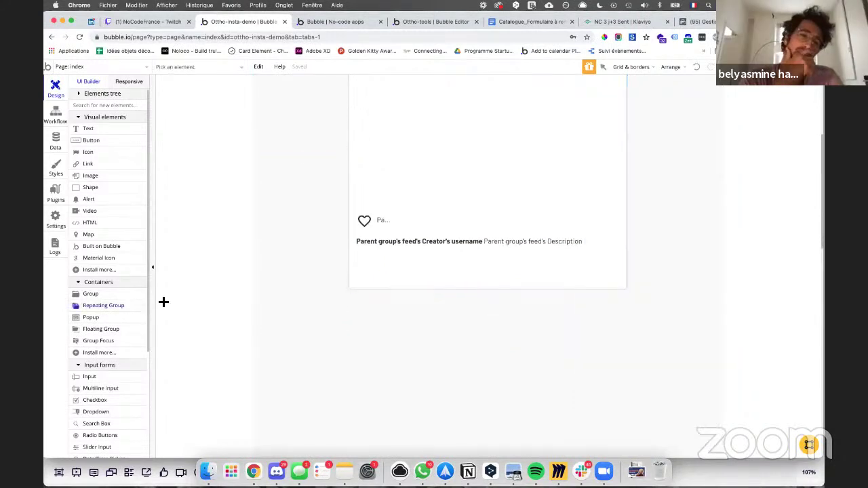
{"action": "left_click_drag", "start_coordinate": [357, 251], "coordinate": [617, 285]}
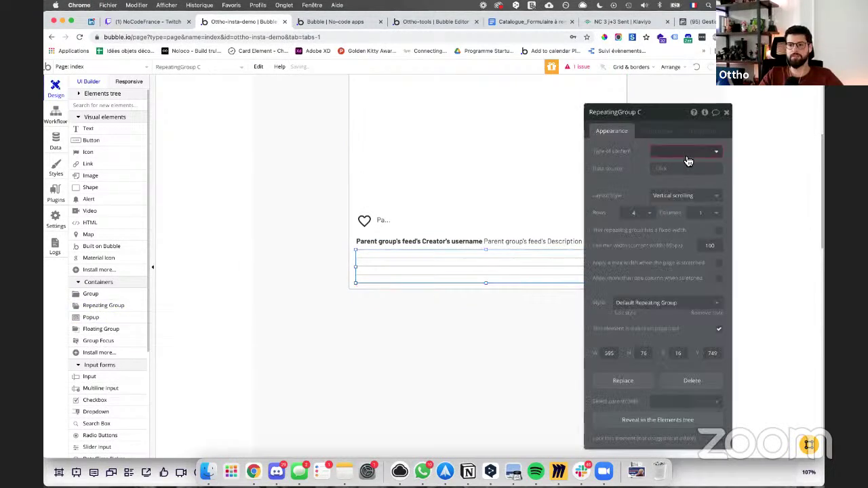
{"action": "left_click", "coordinate": [687, 161]}
{"action": "left_click", "coordinate": [648, 167]}
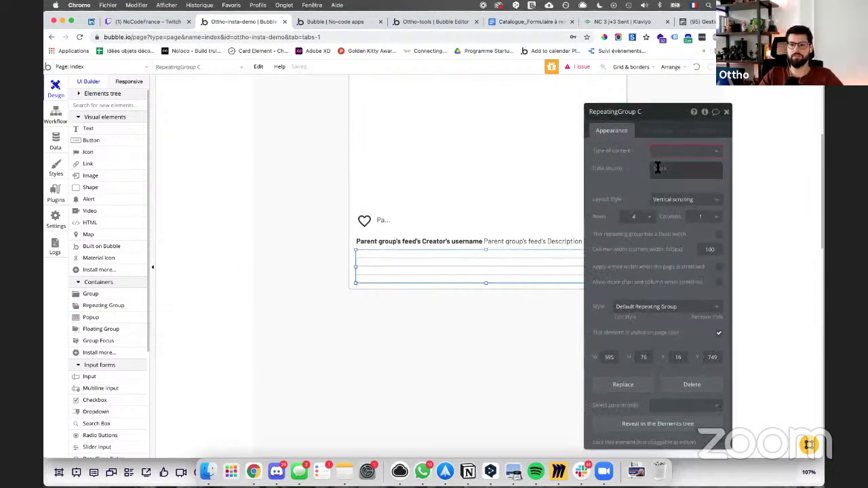
{"action": "left_click", "coordinate": [635, 214]}
{"action": "left_click", "coordinate": [632, 240]}
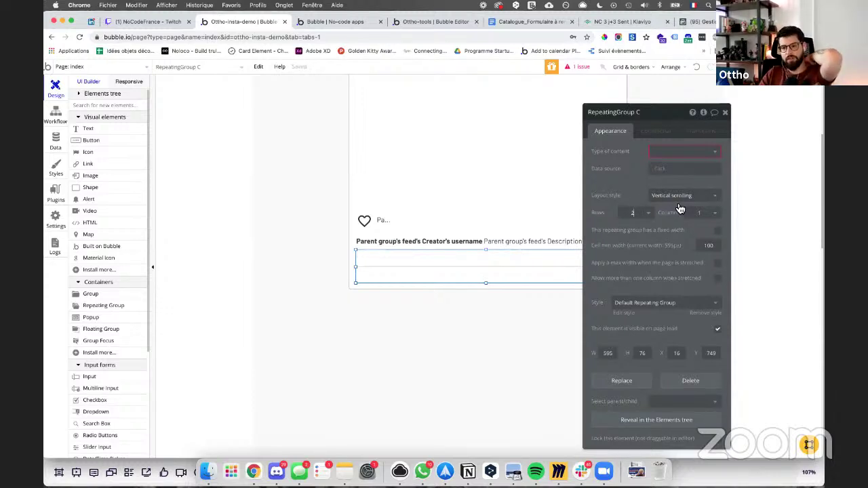
{"action": "left_click", "coordinate": [497, 250]}
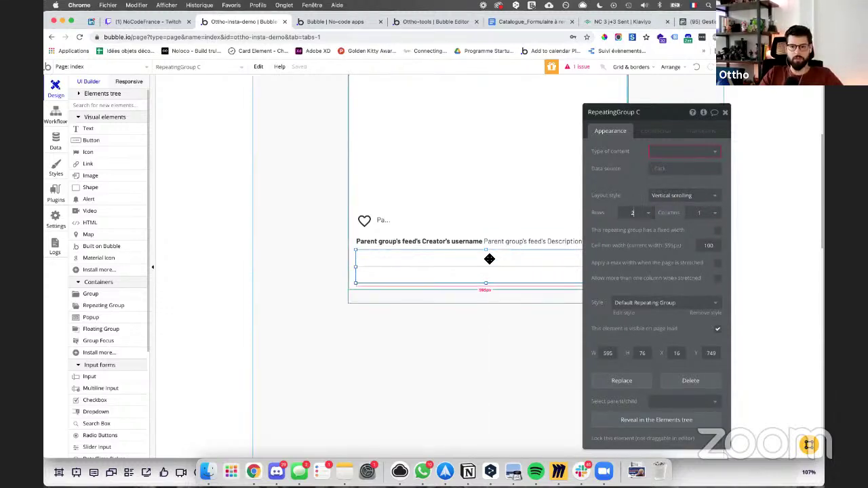
{"action": "left_click_drag", "start_coordinate": [489, 258], "coordinate": [589, 191]}
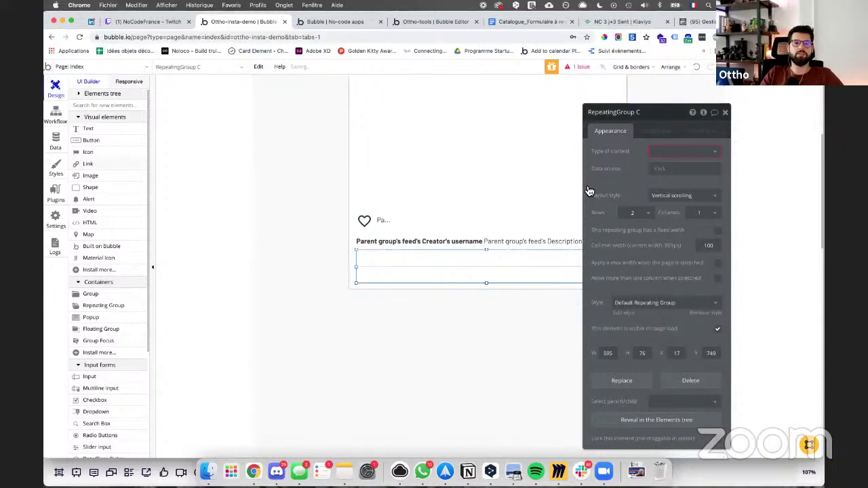
{"action": "left_click", "coordinate": [56, 141]}
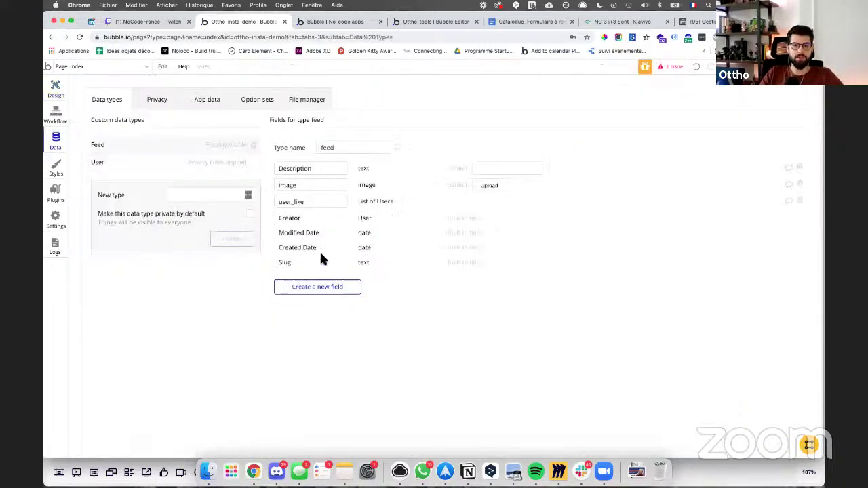
Step: Create a 'commentaire' data type with a text field named 'content'
{"action": "left_click", "coordinate": [212, 193]}
{"action": "type", "text": "commentaire"}
{"action": "key", "text": "Return"}
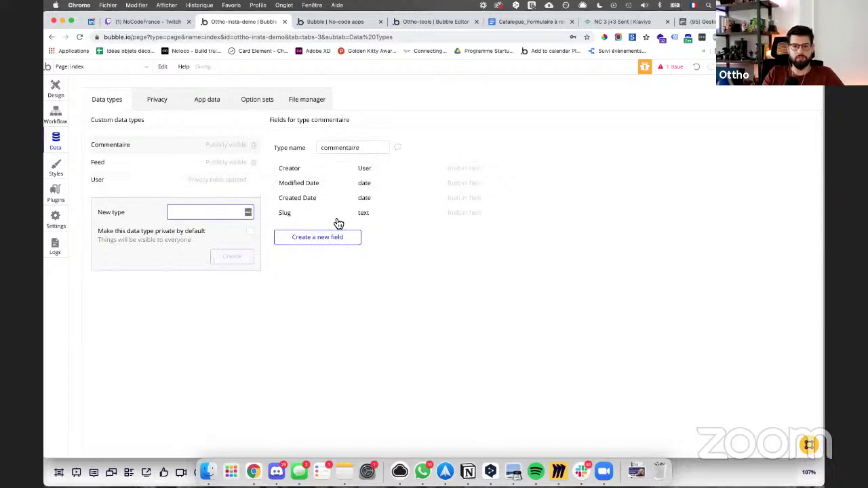
{"action": "left_click", "coordinate": [320, 233]}
{"action": "type", "text": "content"}
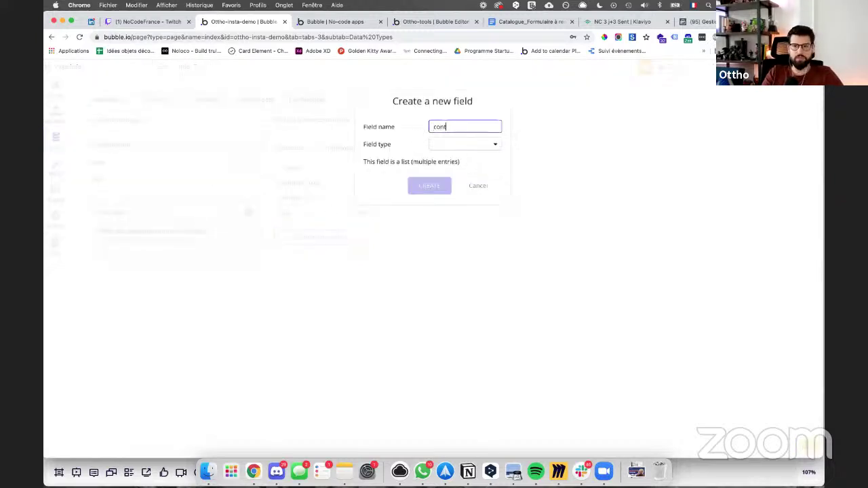
{"action": "left_click", "coordinate": [481, 149]}
{"action": "left_click", "coordinate": [470, 160]}
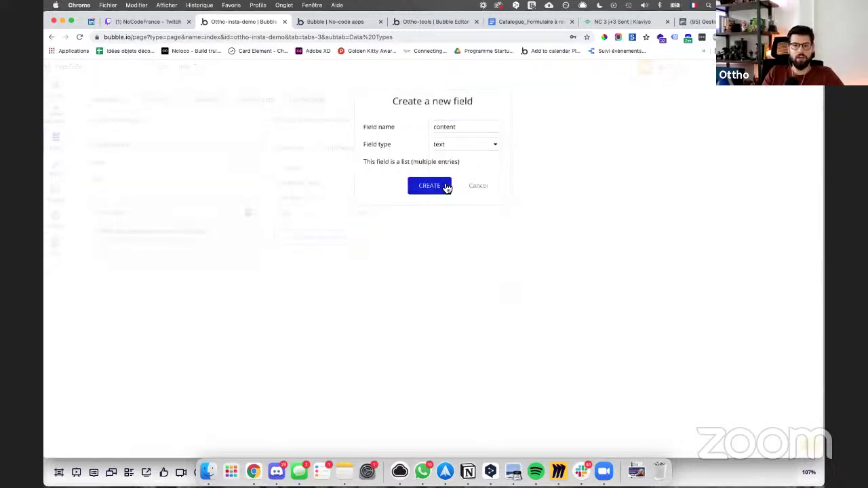
{"action": "left_click", "coordinate": [444, 185]}
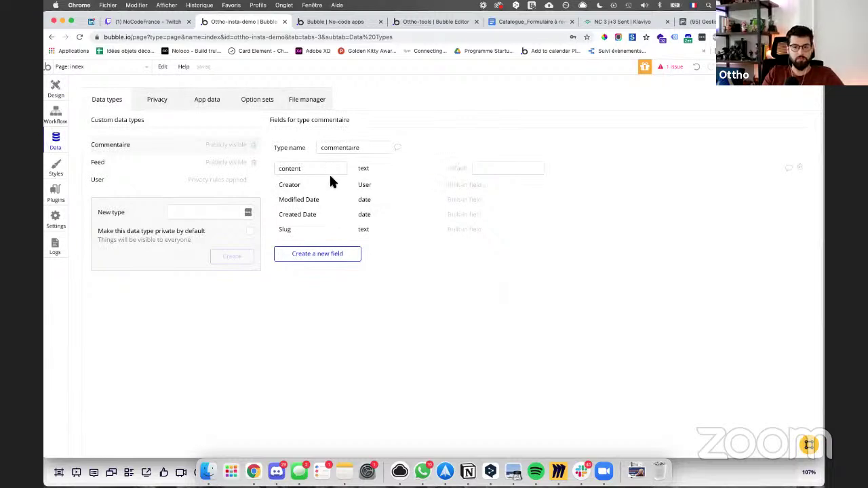
Step: Add a 'commentaire' field to feed holding a list of commentaires
{"action": "left_click", "coordinate": [129, 164]}
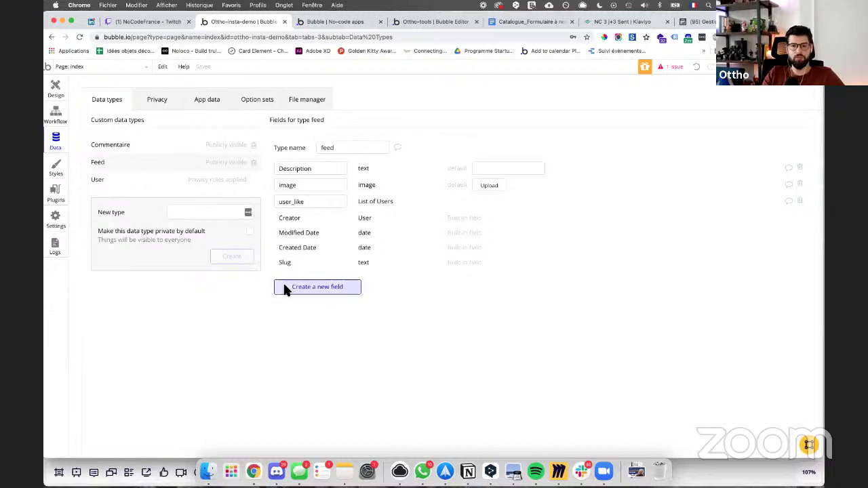
{"action": "left_click", "coordinate": [283, 284]}
{"action": "type", "text": "commentaire"}
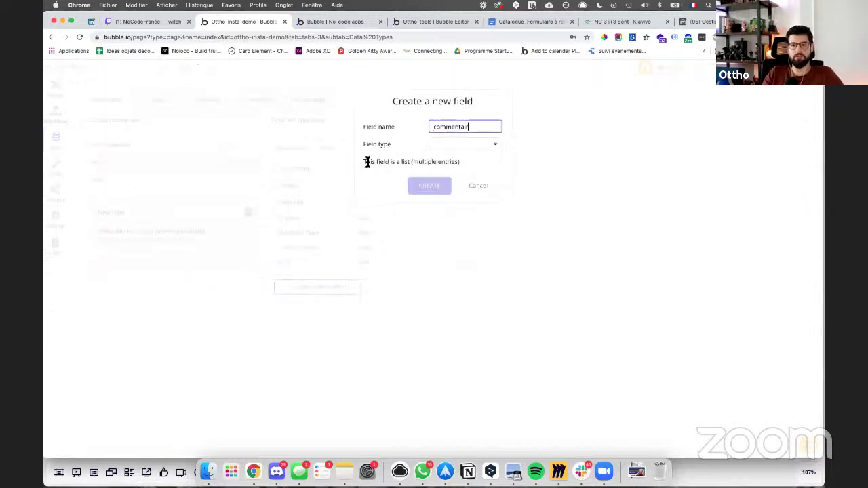
{"action": "left_click", "coordinate": [455, 137]}
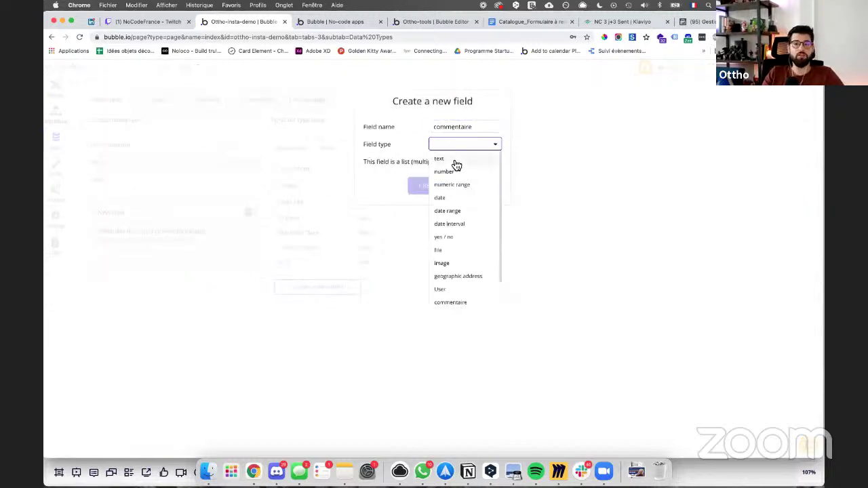
{"action": "left_click", "coordinate": [451, 302]}
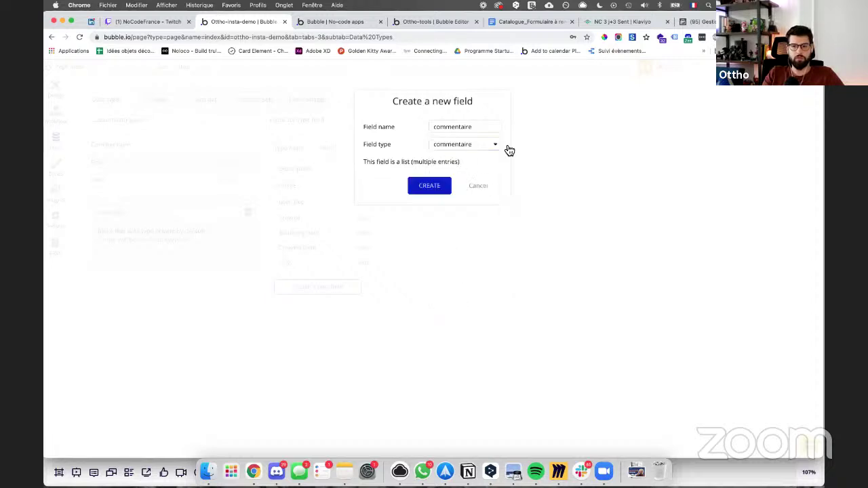
{"action": "left_click", "coordinate": [452, 189]}
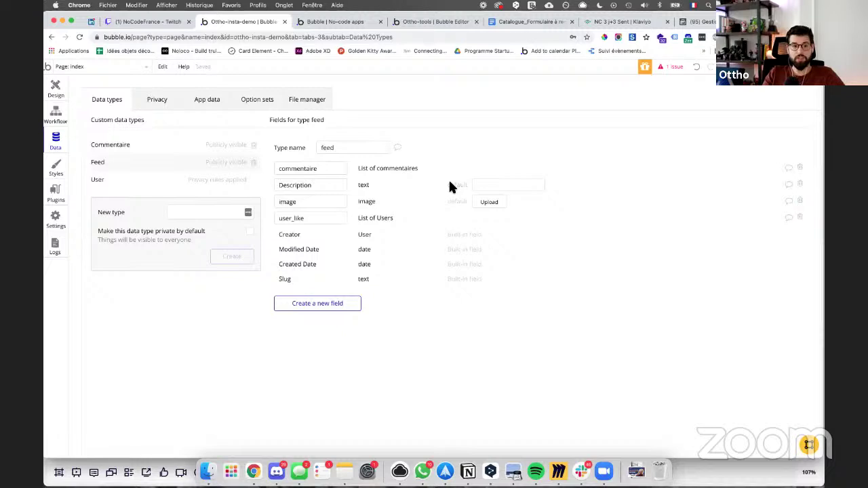
{"action": "left_click", "coordinate": [64, 97]}
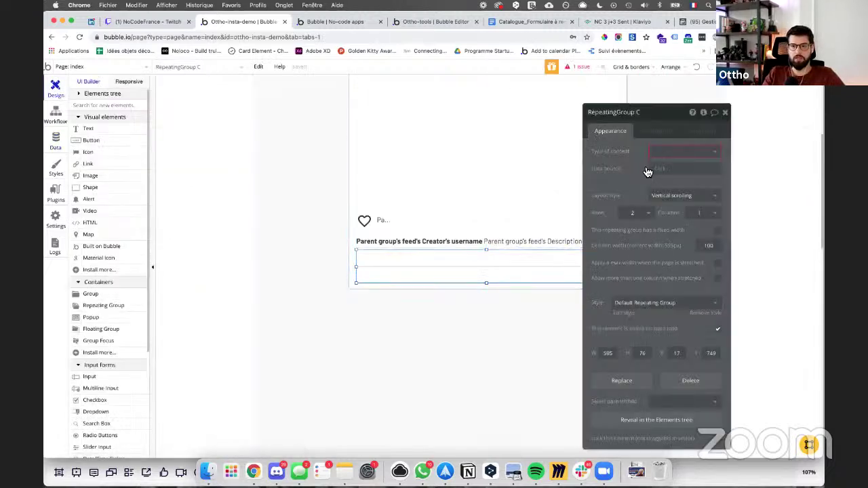
Step: Set the repeating group's data source to Parent group's feed's commentaire list
{"action": "left_click", "coordinate": [655, 170]}
{"action": "left_click", "coordinate": [677, 193]}
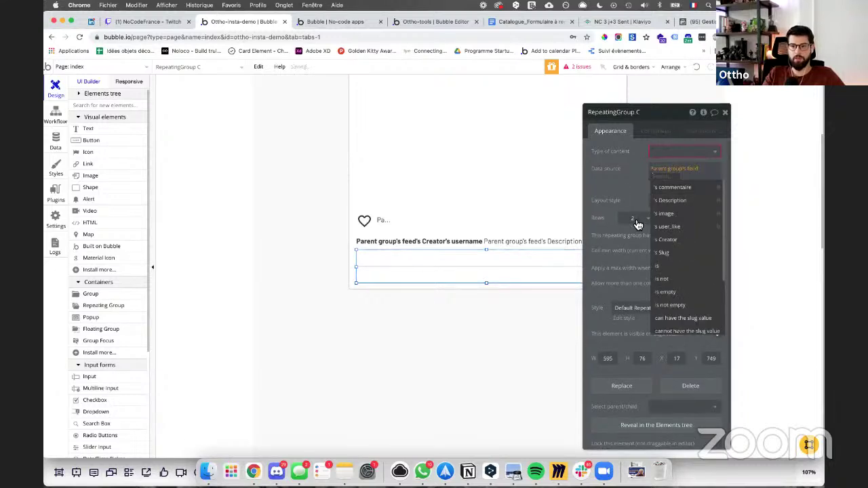
{"action": "left_click", "coordinate": [671, 188]}
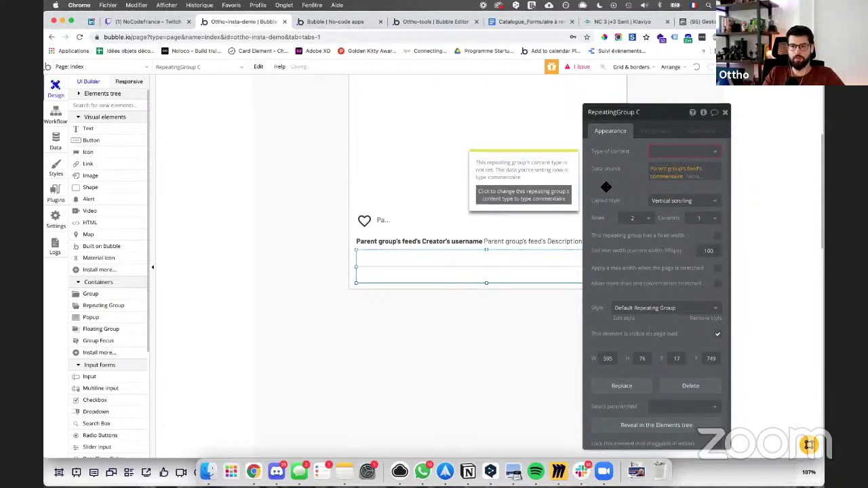
{"action": "left_click", "coordinate": [561, 195]}
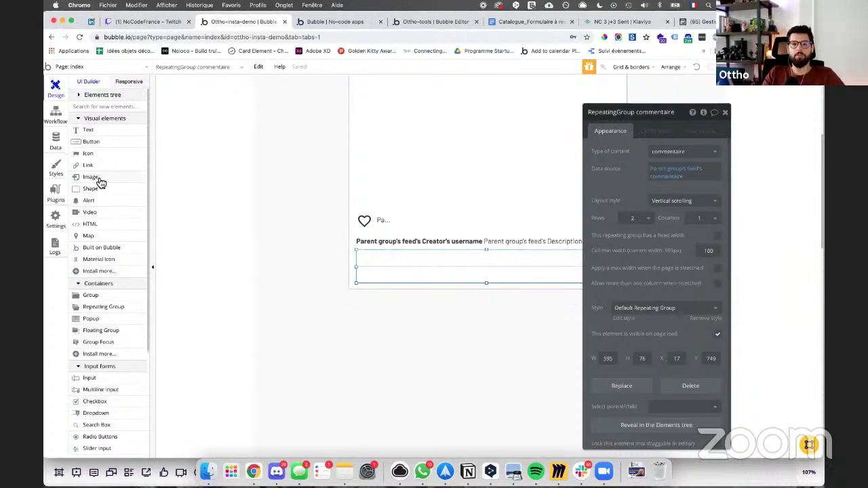
Step: Draw a text in the comment row showing Current cell's commentaire's Creator's username
{"action": "left_click", "coordinate": [100, 132]}
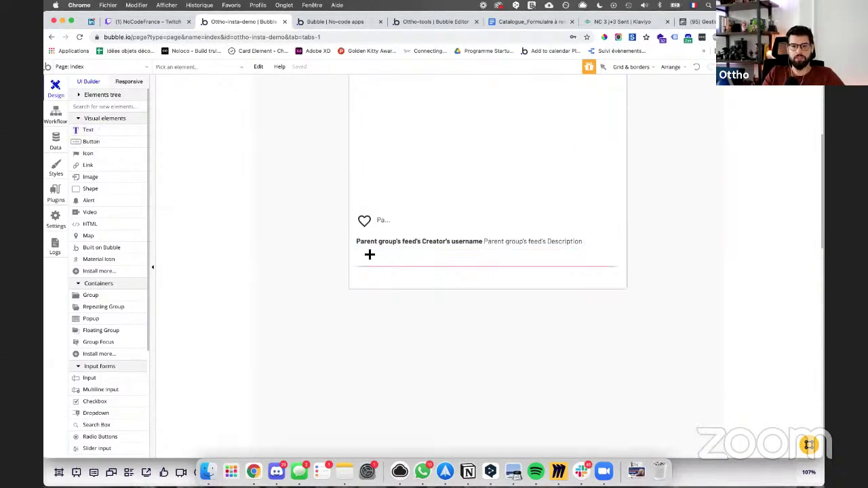
{"action": "left_click_drag", "start_coordinate": [415, 259], "coordinate": [616, 266]}
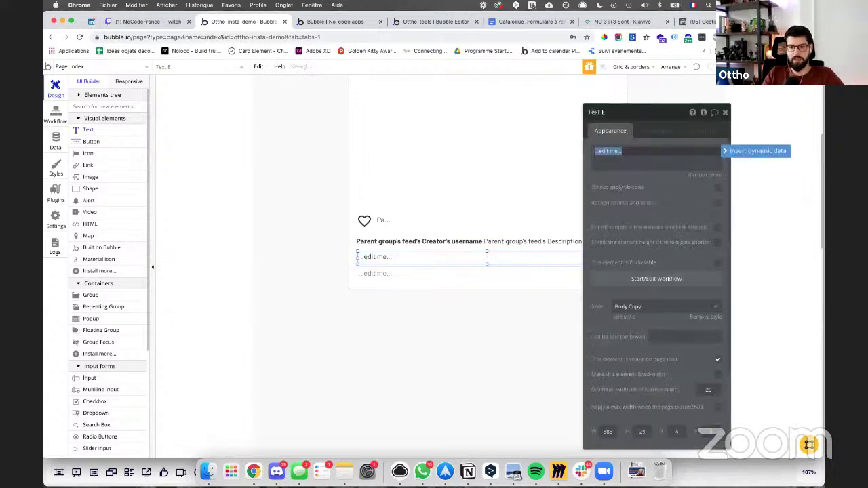
{"action": "left_click", "coordinate": [450, 259]}
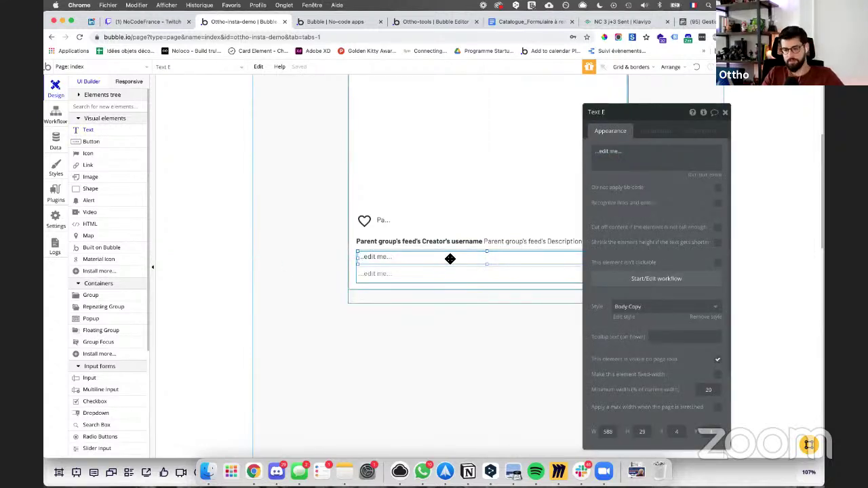
{"action": "left_click", "coordinate": [656, 155]}
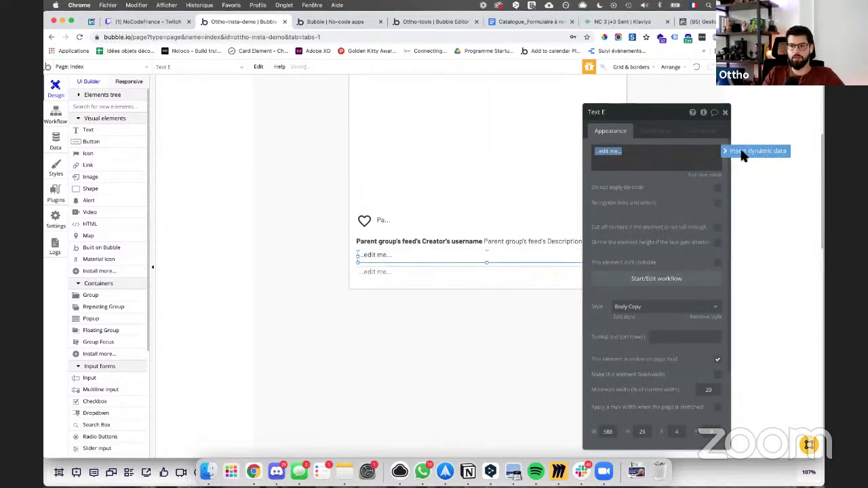
{"action": "left_click", "coordinate": [743, 155]}
{"action": "left_click", "coordinate": [650, 175]}
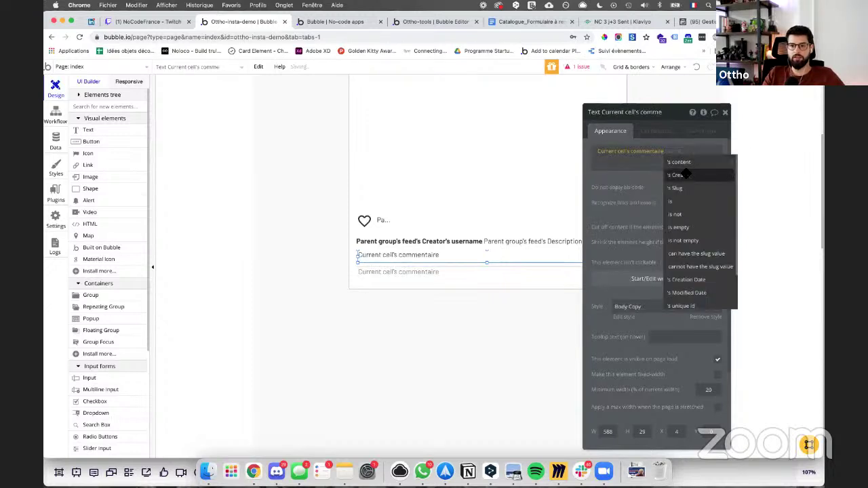
{"action": "left_click", "coordinate": [680, 175]}
{"action": "left_click", "coordinate": [684, 173]}
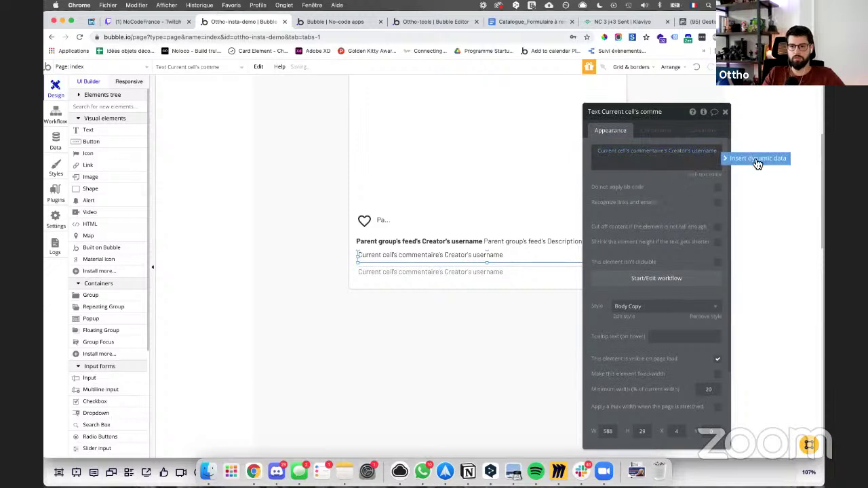
Step: Append the commentaire's content after the username, make the username bold, and save
{"action": "left_click", "coordinate": [744, 163]}
{"action": "left_click", "coordinate": [658, 183]}
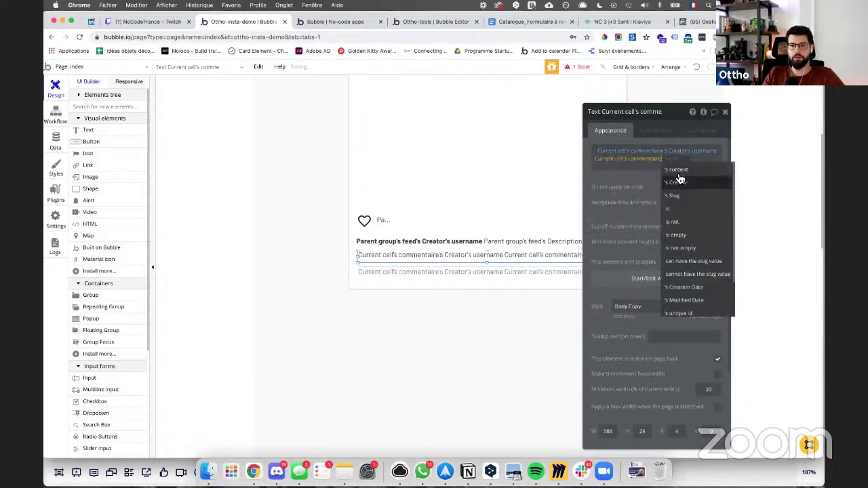
{"action": "left_click", "coordinate": [704, 174]}
{"action": "left_click", "coordinate": [703, 175]}
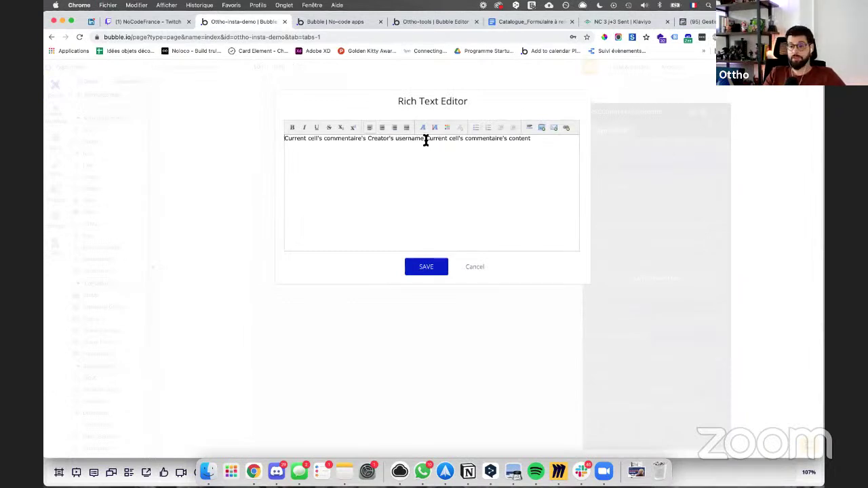
{"action": "left_click_drag", "start_coordinate": [426, 140], "coordinate": [284, 140]}
{"action": "key", "text": "super+b"}
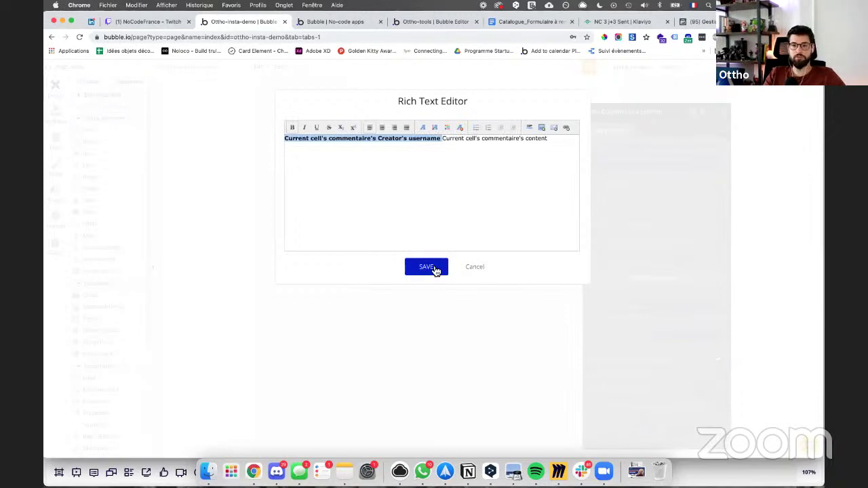
{"action": "left_click", "coordinate": [426, 266]}
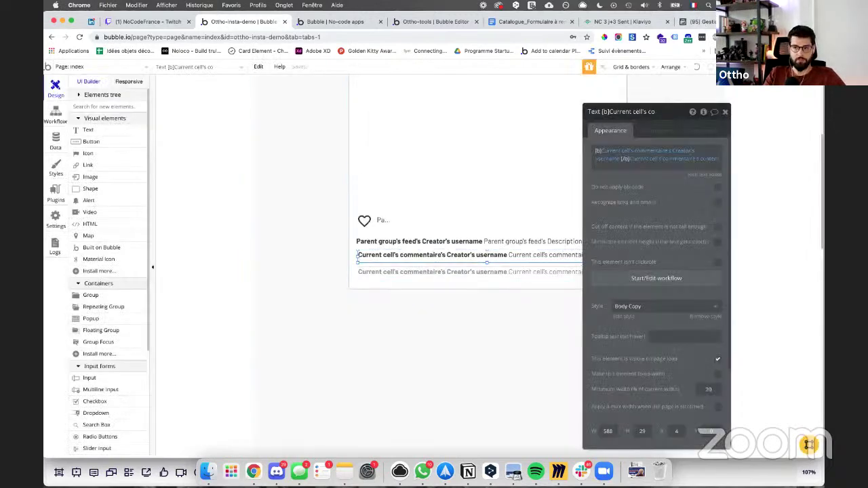
{"action": "key", "text": "super+t"}
Step: Scroll the instagram.com home feed to study post comments, then return to the Bubble editor
{"action": "type", "text": "insta"}
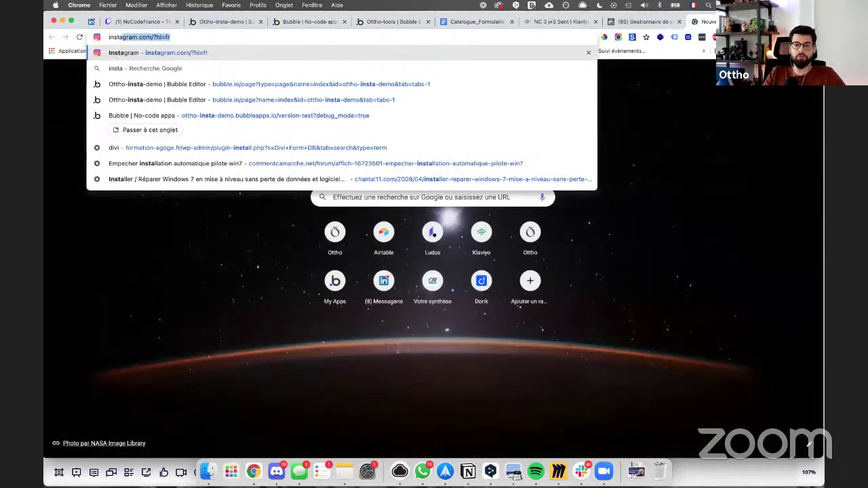
{"action": "key", "text": "Return"}
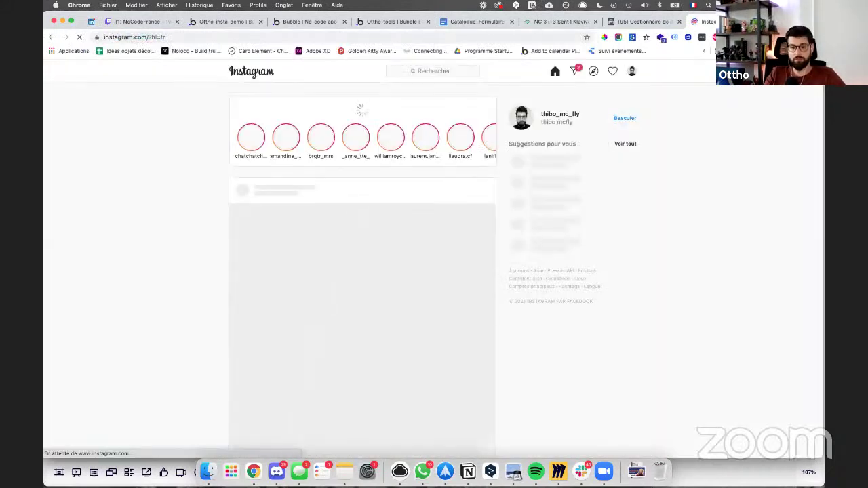
{"action": "scroll", "coordinate": [479, 191], "scroll_direction": "down", "scroll_amount": 5}
{"action": "scroll", "coordinate": [479, 191], "scroll_direction": "down", "scroll_amount": 2}
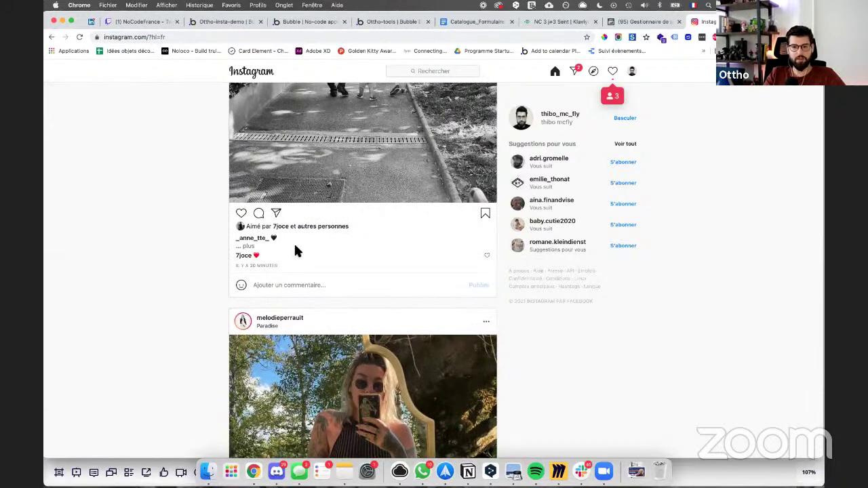
{"action": "scroll", "coordinate": [357, 174], "scroll_direction": "up", "scroll_amount": 2}
{"action": "scroll", "coordinate": [254, 285], "scroll_direction": "down", "scroll_amount": 5}
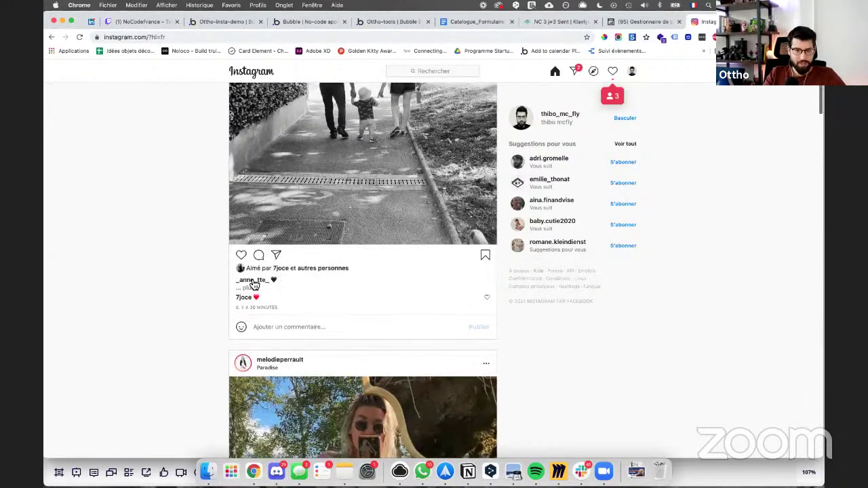
{"action": "scroll", "coordinate": [261, 297], "scroll_direction": "down", "scroll_amount": 8}
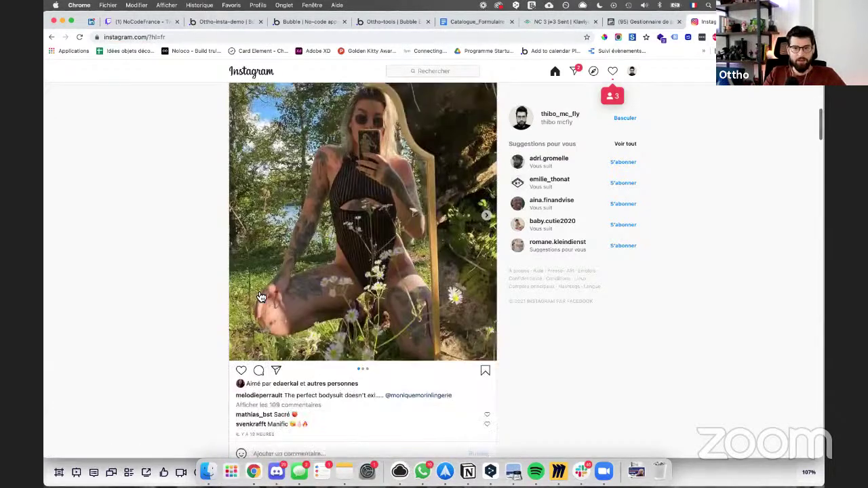
{"action": "scroll", "coordinate": [255, 295], "scroll_direction": "down", "scroll_amount": 1}
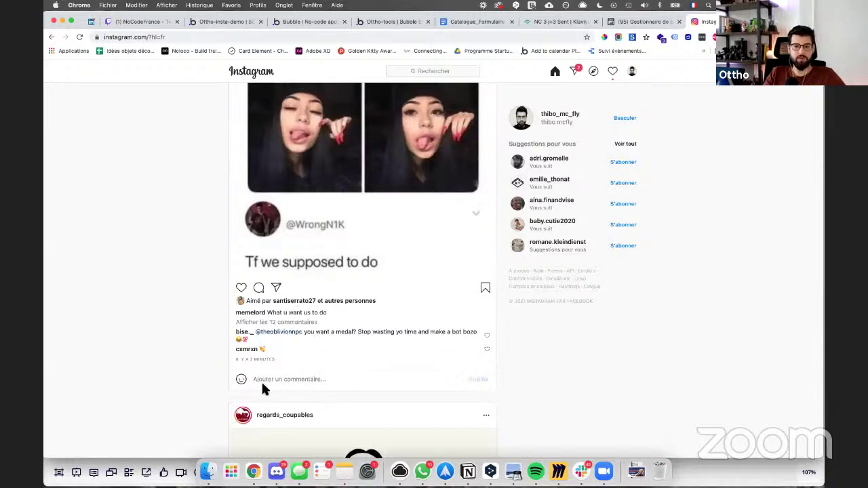
{"action": "left_click", "coordinate": [308, 21]}
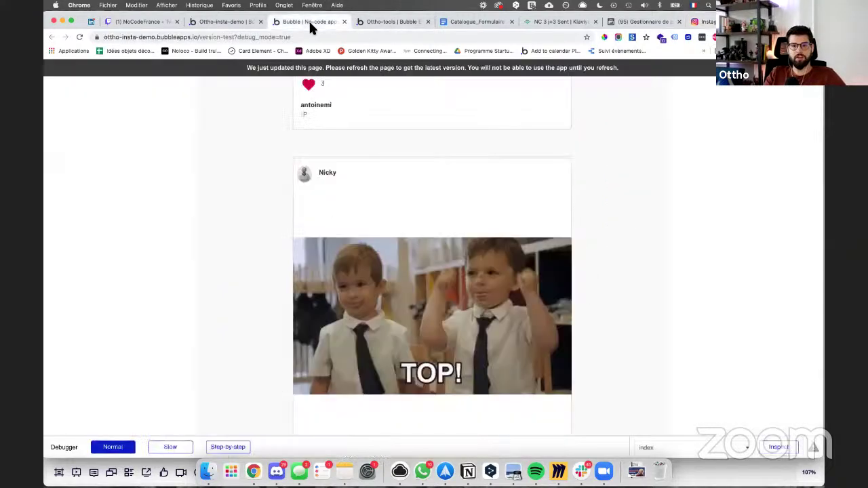
{"action": "left_click", "coordinate": [224, 21]}
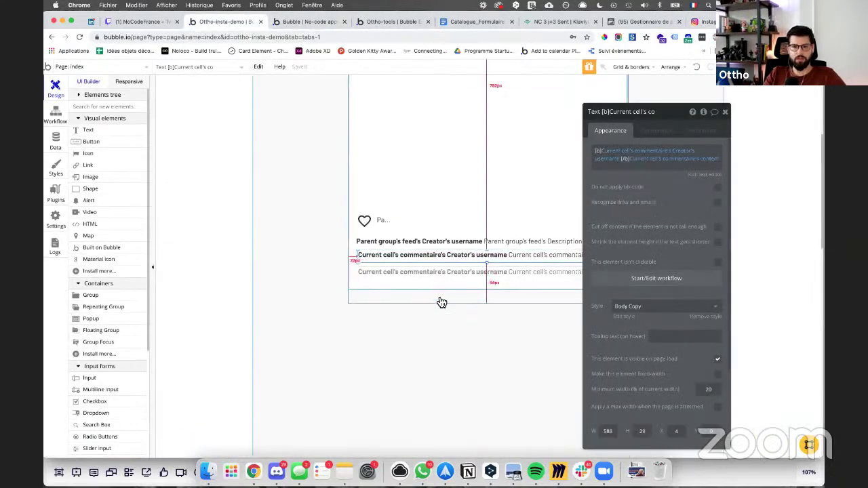
Step: Make the feed repeating group and the inner feed group taller, to 897 px
{"action": "left_click", "coordinate": [490, 305]}
{"action": "left_click_drag", "start_coordinate": [490, 305], "coordinate": [490, 325]}
{"action": "left_click", "coordinate": [489, 292]}
{"action": "left_click_drag", "start_coordinate": [488, 291], "coordinate": [488, 314]}
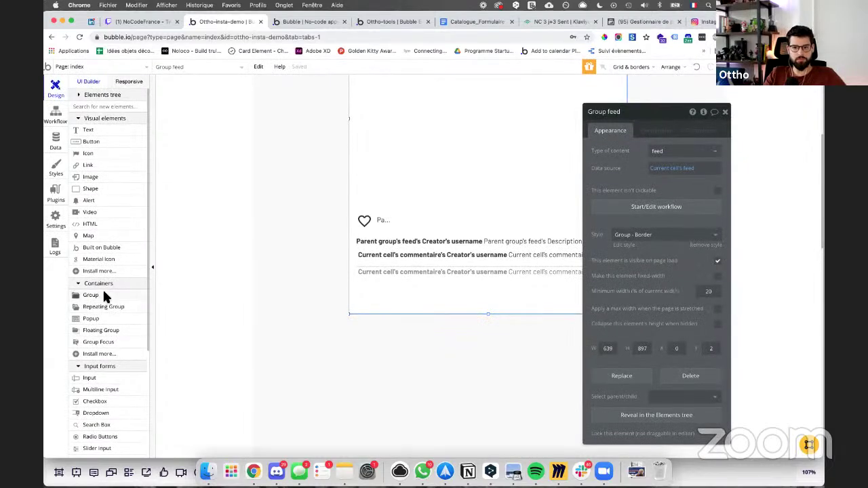
Step: Draw a new group below the comments, stretched across the cell width
{"action": "left_click", "coordinate": [103, 291]}
{"action": "mouse_move", "coordinate": [378, 287]}
{"action": "left_mouse_down"}
{"action": "mouse_move", "coordinate": [633, 313]}
{"action": "mouse_move", "coordinate": [624, 314]}
{"action": "left_mouse_up"}
{"action": "left_click_drag", "start_coordinate": [374, 308], "coordinate": [345, 319]}
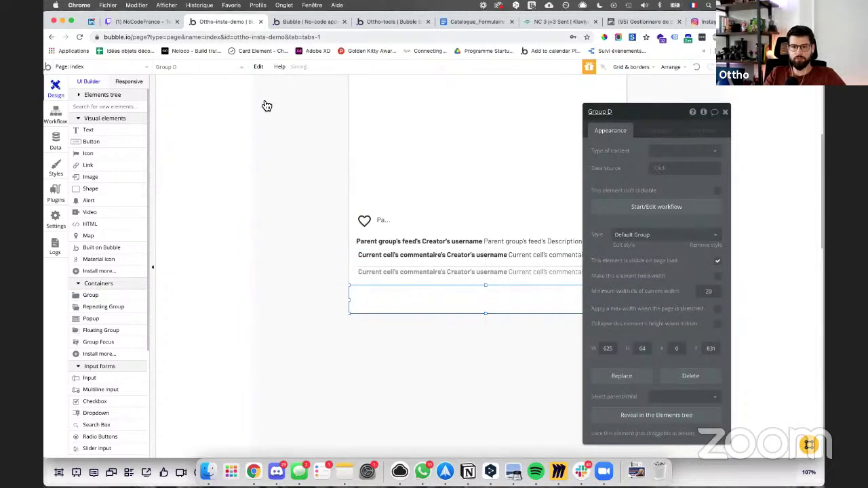
{"action": "mouse_move", "coordinate": [621, 314]}
{"action": "left_mouse_down"}
{"action": "mouse_move", "coordinate": [631, 300]}
{"action": "mouse_move", "coordinate": [631, 308]}
{"action": "mouse_move", "coordinate": [620, 300]}
{"action": "mouse_move", "coordinate": [630, 305]}
{"action": "left_mouse_up"}
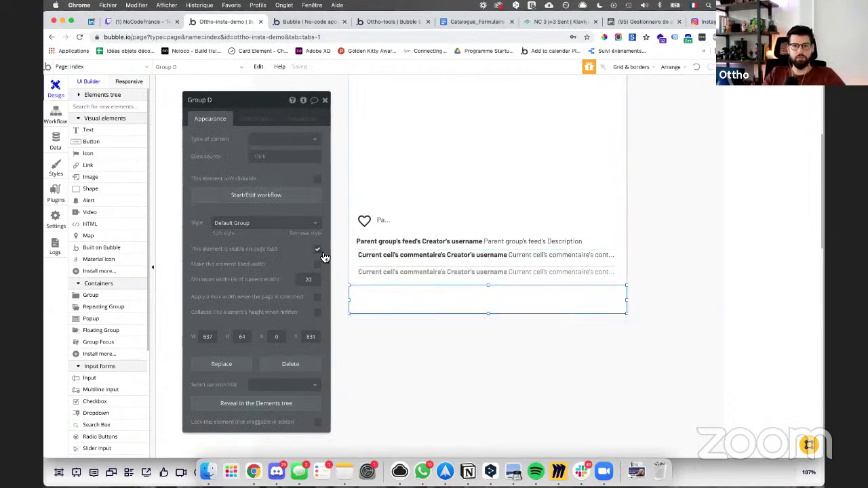
Step: Remove the group's preset style and keep its background at None
{"action": "left_click", "coordinate": [297, 223]}
{"action": "left_click", "coordinate": [284, 234]}
{"action": "left_click", "coordinate": [280, 250]}
{"action": "left_click", "coordinate": [281, 250]}
Step: Give the group a solid top border coloured #C7C7C7, defined per side
{"action": "left_click", "coordinate": [236, 309]}
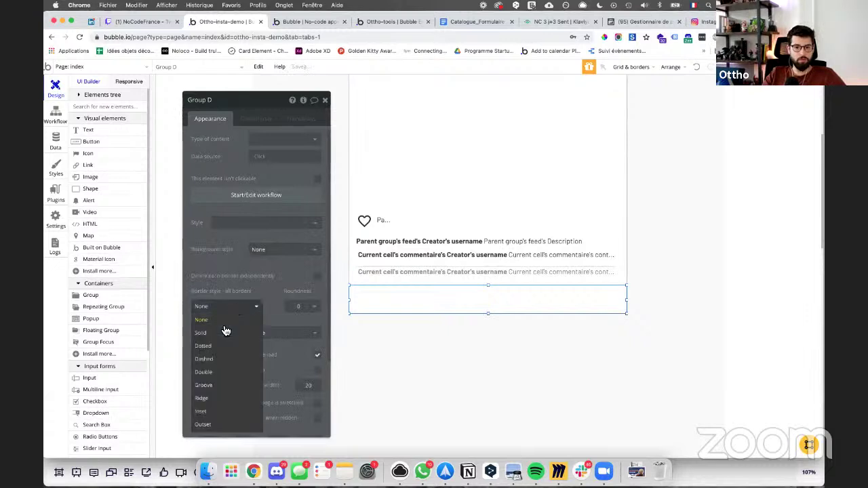
{"action": "left_click", "coordinate": [316, 284]}
{"action": "left_click", "coordinate": [317, 278]}
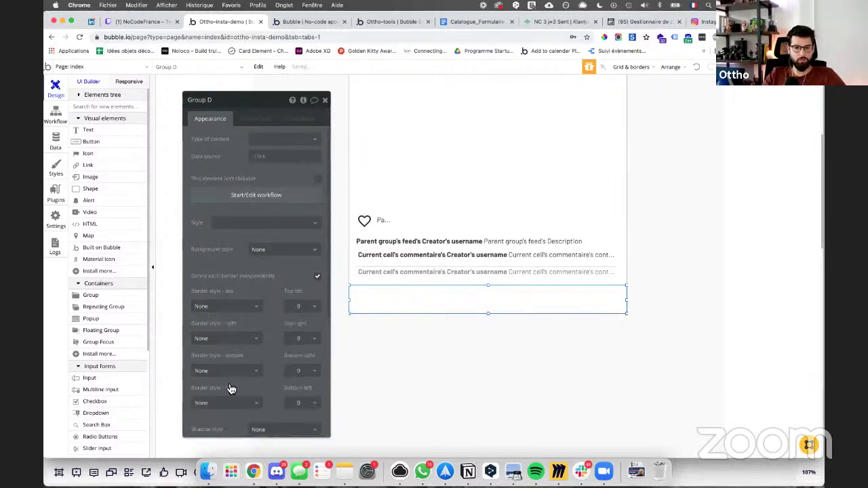
{"action": "left_click", "coordinate": [233, 307]}
{"action": "left_click", "coordinate": [221, 332]}
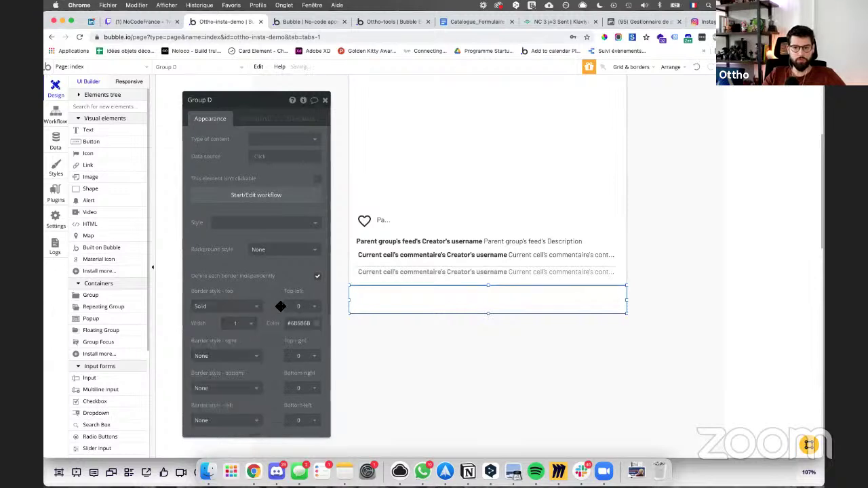
{"action": "left_click", "coordinate": [298, 323]}
{"action": "left_click_drag", "start_coordinate": [310, 350], "coordinate": [274, 344]}
{"action": "left_click", "coordinate": [413, 344]}
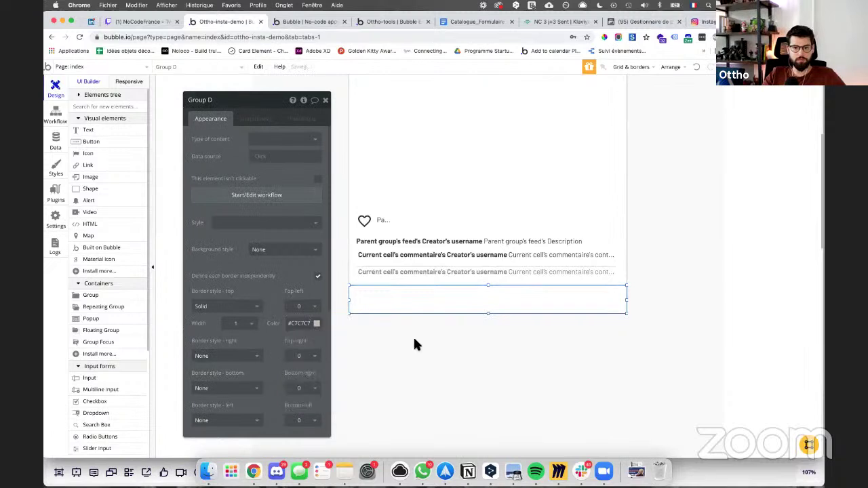
{"action": "left_click", "coordinate": [417, 343]}
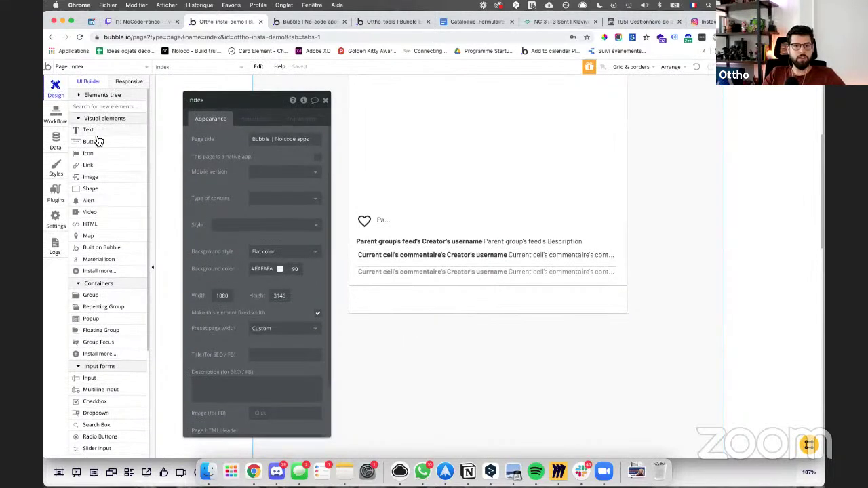
Step: Draw an input inside the new group with Standard Input style and no background
{"action": "left_click", "coordinate": [97, 378]}
{"action": "left_click_drag", "start_coordinate": [355, 294], "coordinate": [600, 310]}
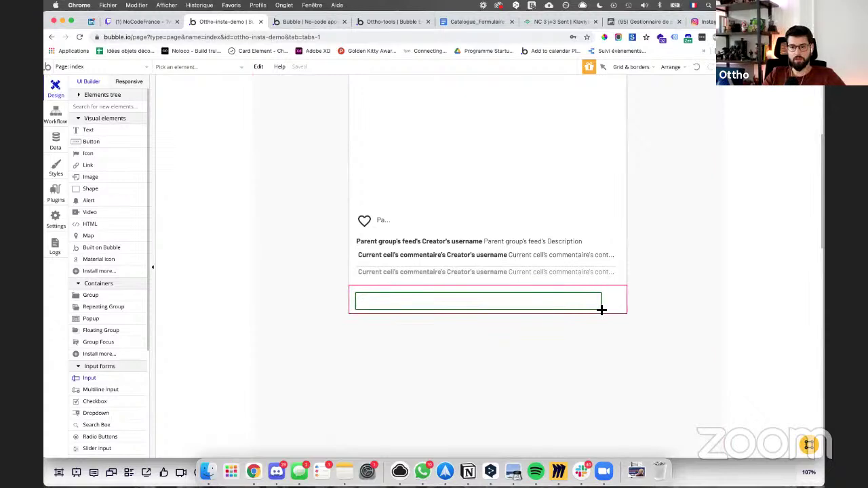
{"action": "left_click_drag", "start_coordinate": [479, 293], "coordinate": [480, 290]}
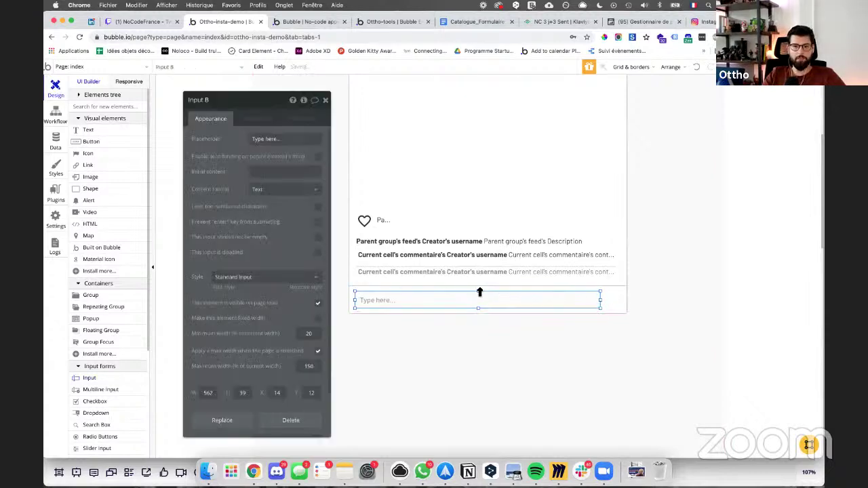
{"action": "left_click", "coordinate": [267, 278]}
{"action": "left_click", "coordinate": [258, 303]}
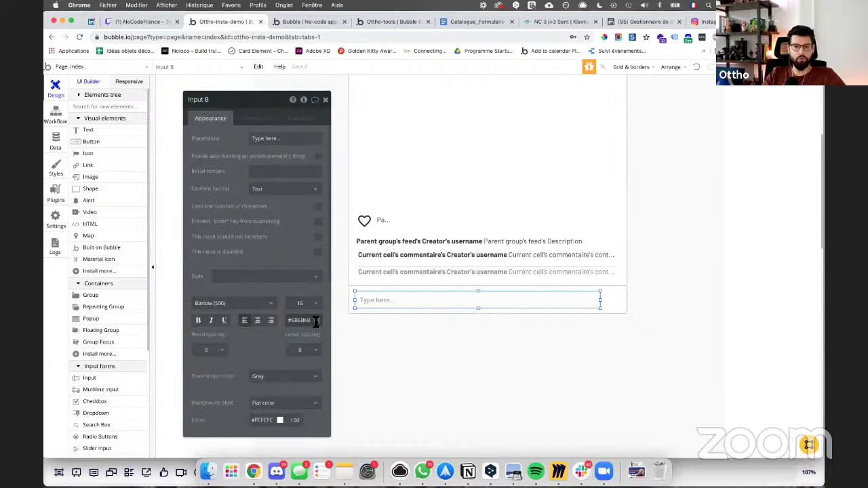
{"action": "scroll", "coordinate": [294, 356], "scroll_direction": "down", "scroll_amount": 2}
{"action": "left_click", "coordinate": [291, 358]}
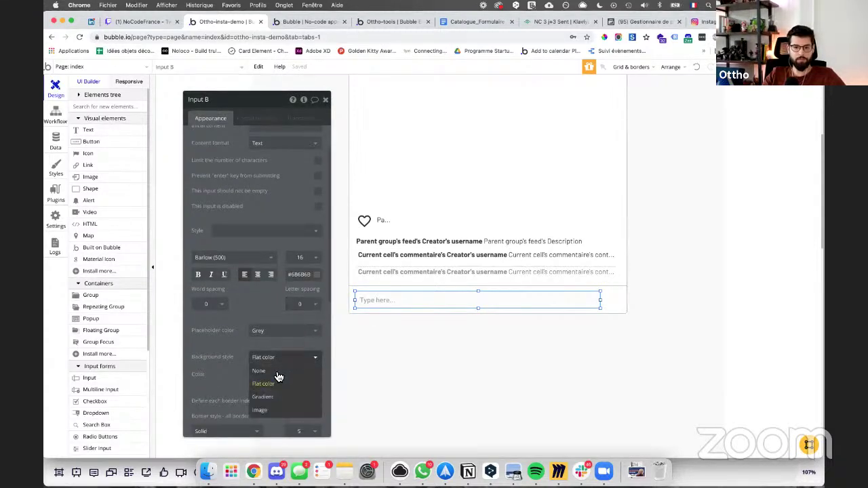
{"action": "left_click", "coordinate": [278, 371]}
Step: Define the input's borders per side and set bottom-right rounding to 1
{"action": "scroll", "coordinate": [287, 312], "scroll_direction": "down", "scroll_amount": 3}
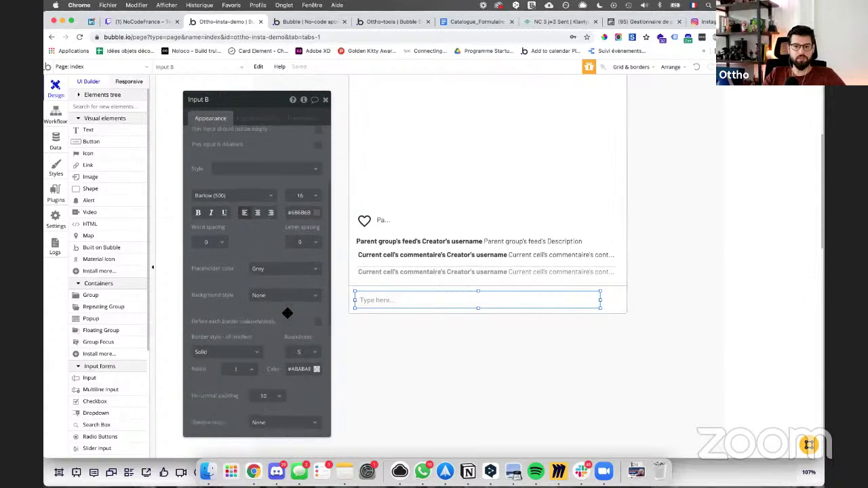
{"action": "scroll", "coordinate": [287, 313], "scroll_direction": "down", "scroll_amount": 2}
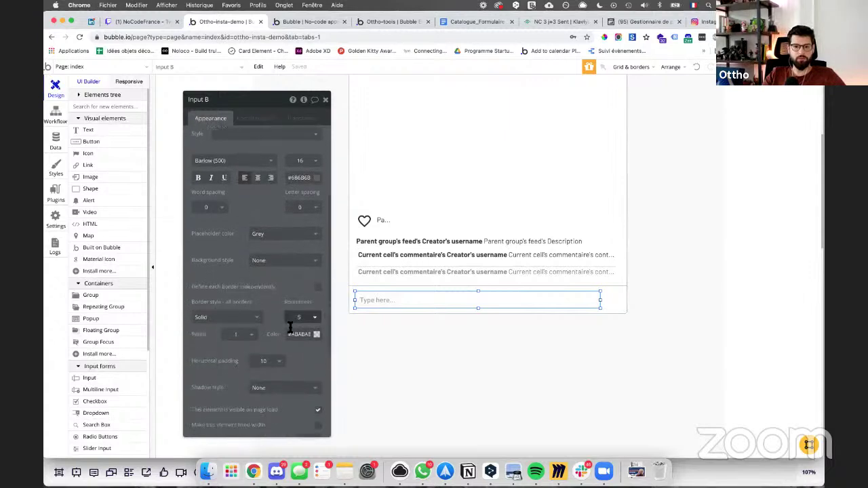
{"action": "left_click", "coordinate": [319, 287]}
{"action": "scroll", "coordinate": [238, 294], "scroll_direction": "down", "scroll_amount": 1}
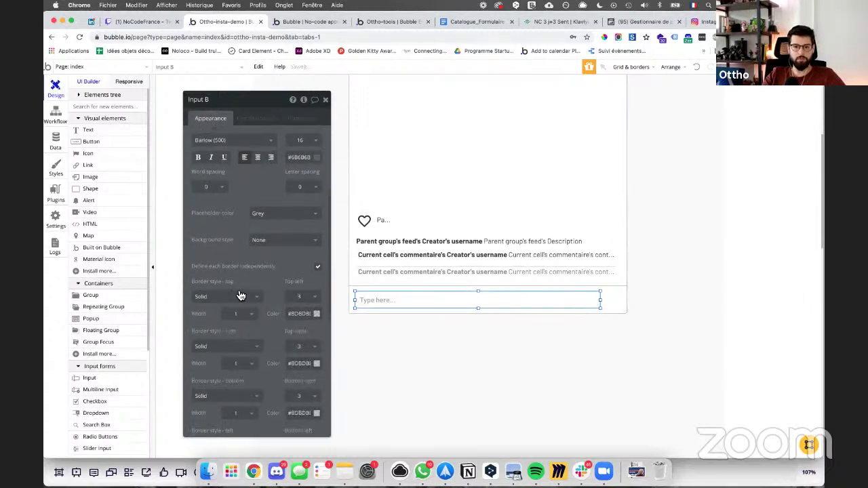
{"action": "left_click", "coordinate": [319, 264]}
{"action": "left_click", "coordinate": [237, 298]}
{"action": "left_click", "coordinate": [226, 310]}
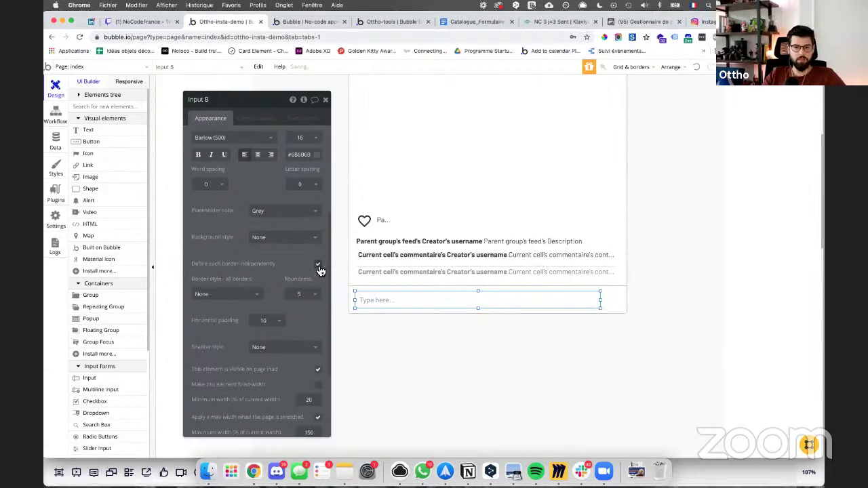
{"action": "left_click", "coordinate": [319, 264]}
{"action": "scroll", "coordinate": [287, 319], "scroll_direction": "down", "scroll_amount": 3}
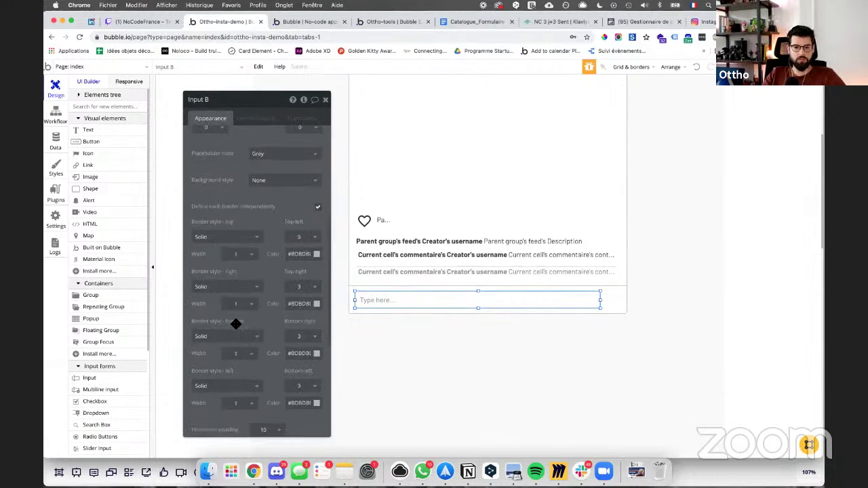
{"action": "scroll", "coordinate": [229, 339], "scroll_direction": "down", "scroll_amount": 1}
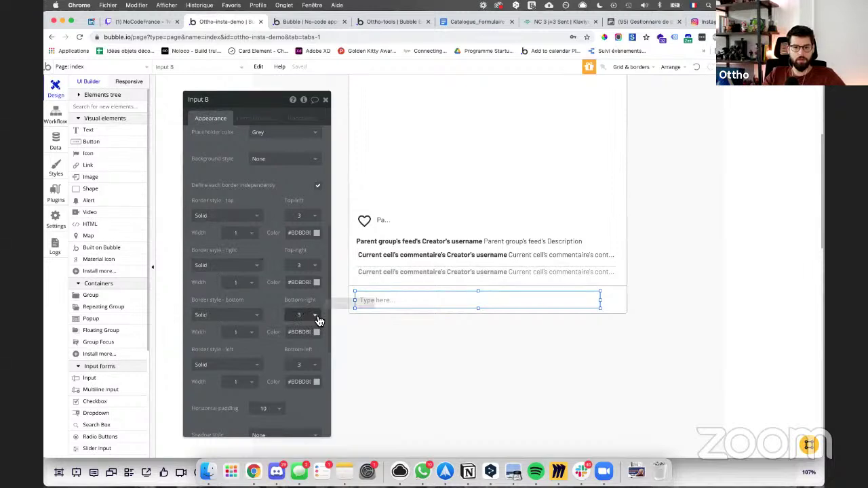
{"action": "left_click", "coordinate": [318, 321]}
{"action": "left_click", "coordinate": [301, 345]}
Step: Remove the input's right, top and left borders, keeping only the bottom line
{"action": "left_click", "coordinate": [306, 278]}
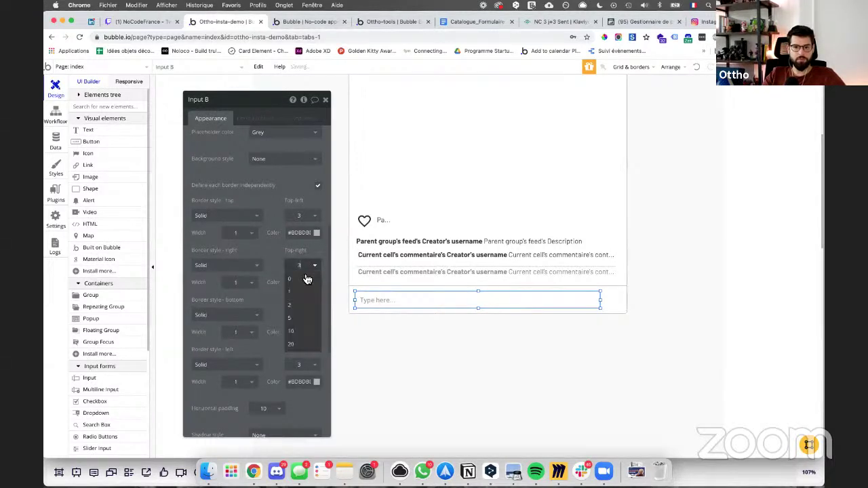
{"action": "left_click", "coordinate": [247, 271]}
{"action": "left_click", "coordinate": [240, 282]}
{"action": "left_click", "coordinate": [246, 217]}
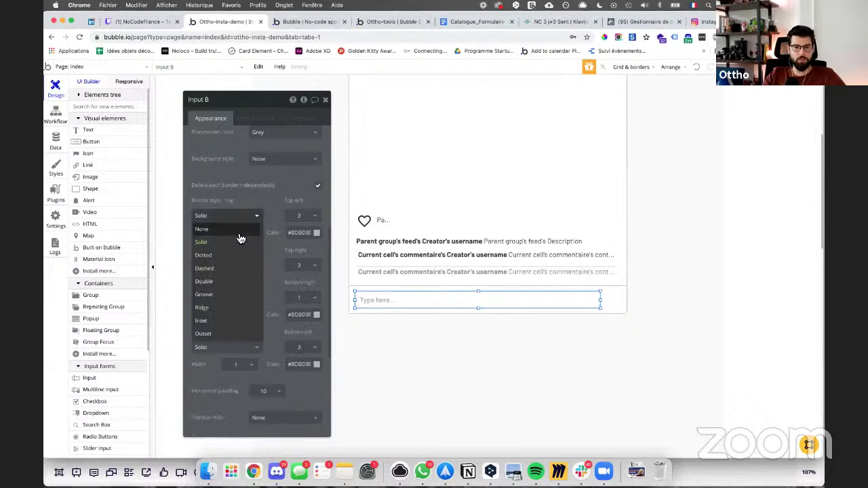
{"action": "left_click", "coordinate": [237, 231]}
{"action": "left_click", "coordinate": [225, 330]}
{"action": "left_click", "coordinate": [220, 343]}
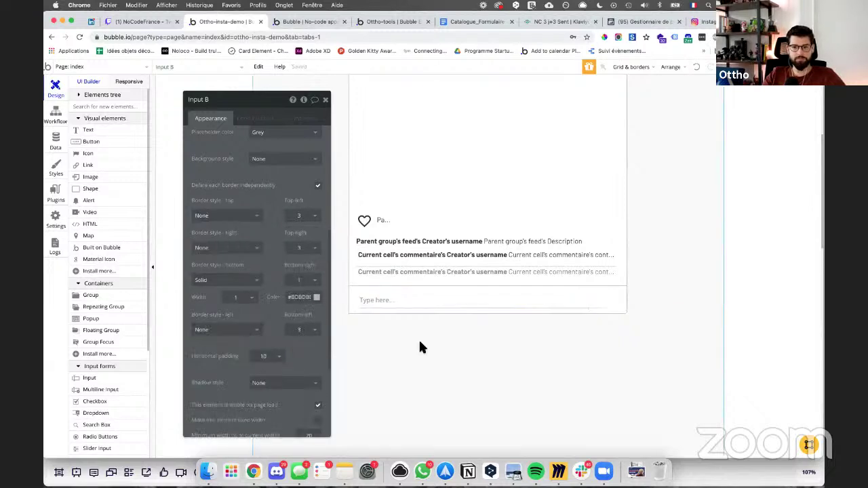
{"action": "left_click", "coordinate": [437, 348]}
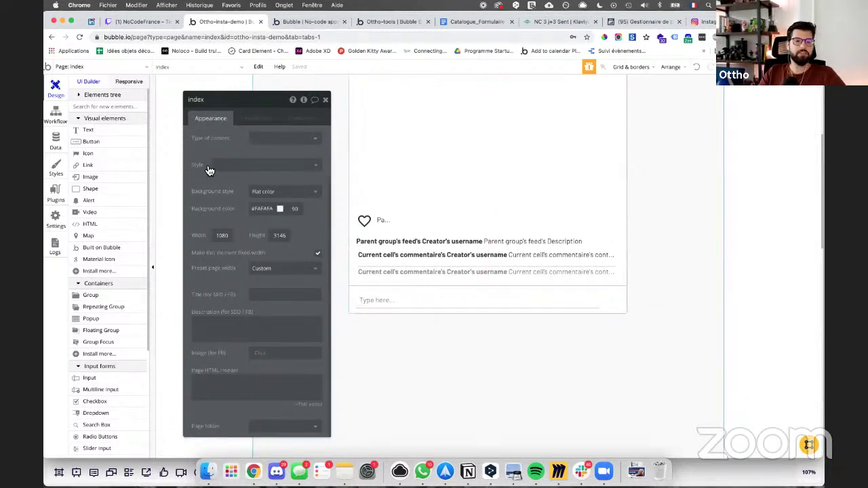
Step: Add a 'Publier' text right of the input, with no preset style, coloured #03B4C6
{"action": "left_click", "coordinate": [95, 130]}
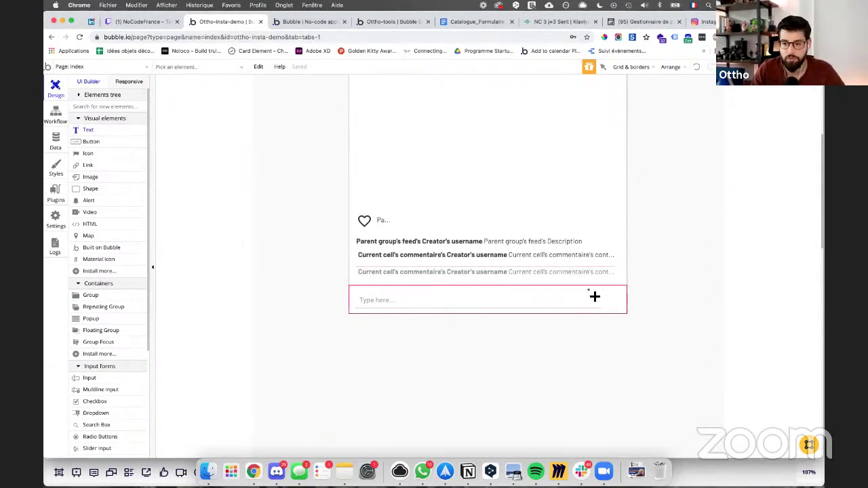
{"action": "left_click_drag", "start_coordinate": [619, 299], "coordinate": [619, 300]}
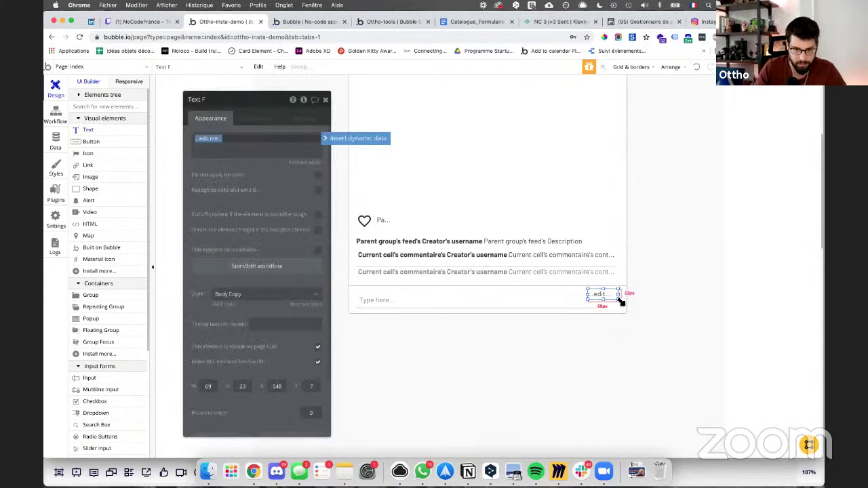
{"action": "type", "text": "Publier"}
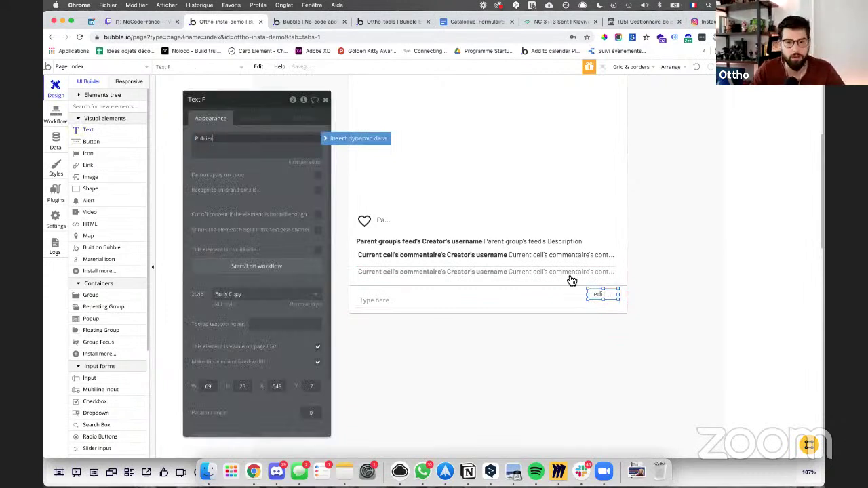
{"action": "left_click", "coordinate": [285, 294]}
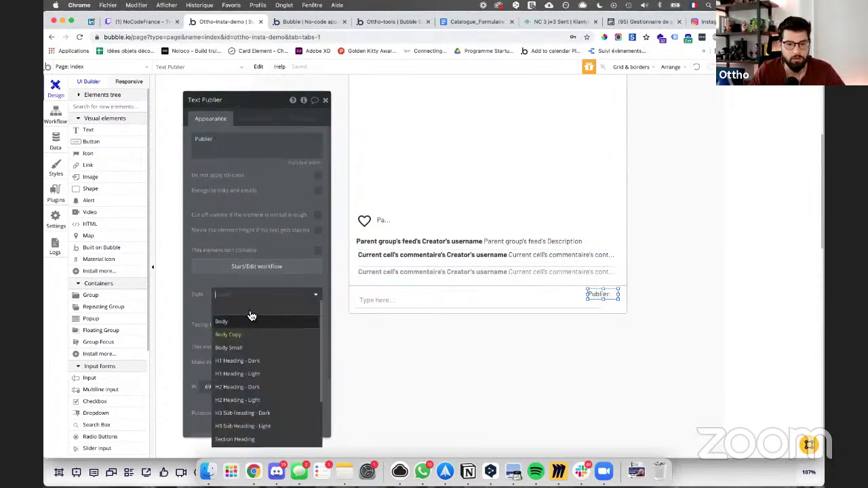
{"action": "left_click", "coordinate": [287, 320]}
{"action": "left_click", "coordinate": [300, 355]}
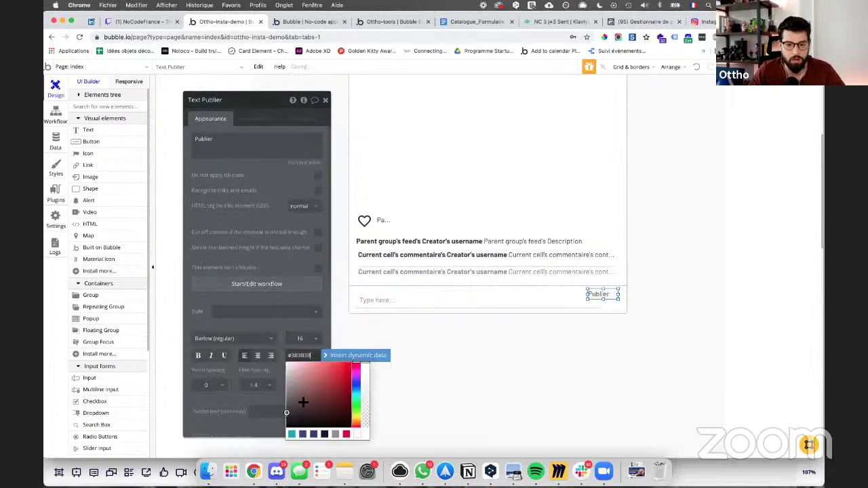
{"action": "left_click", "coordinate": [292, 434]}
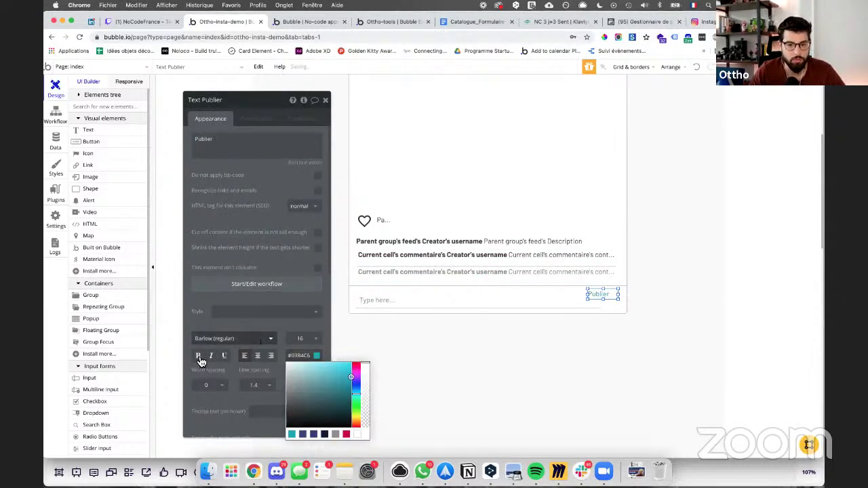
{"action": "left_click", "coordinate": [213, 349]}
Step: Place Publier at the row's right edge, shorten the input, and start its click workflow
{"action": "left_click_drag", "start_coordinate": [599, 294], "coordinate": [592, 300]}
{"action": "left_click", "coordinate": [592, 299]}
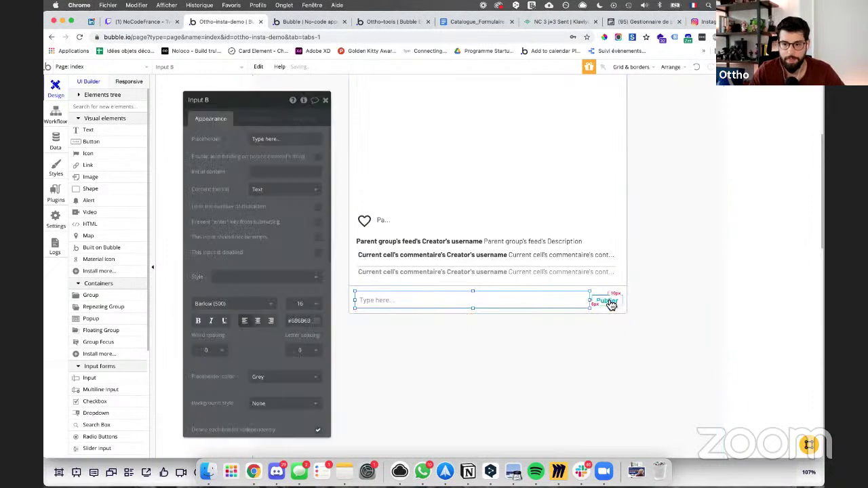
{"action": "left_click", "coordinate": [607, 300]}
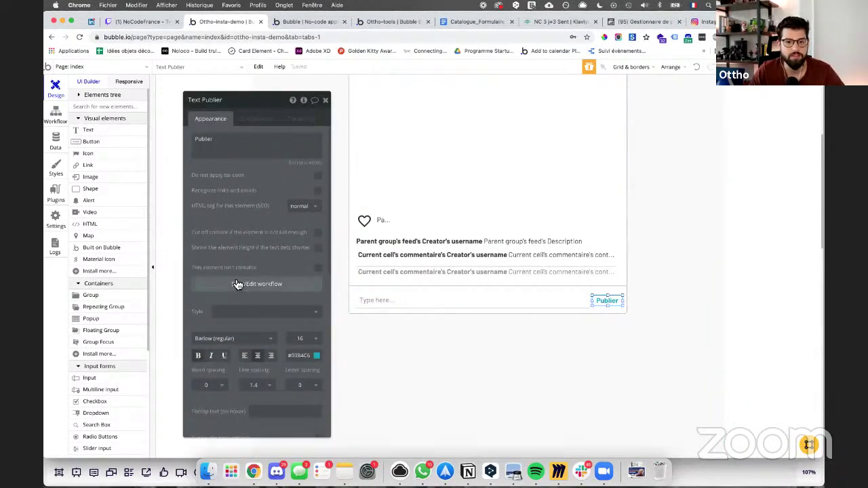
{"action": "left_click", "coordinate": [244, 284]}
Step: Add a 'Create a new thing' action that creates a commentaire
{"action": "left_click", "coordinate": [135, 177]}
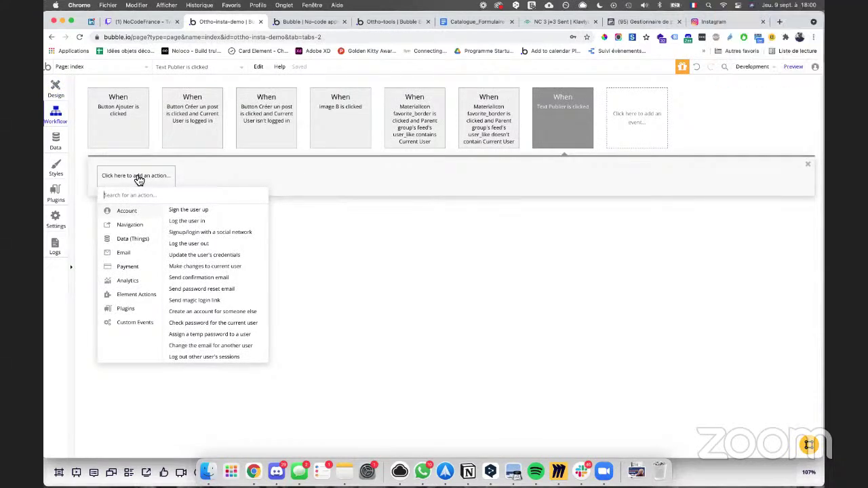
{"action": "mouse_move", "coordinate": [126, 240]}
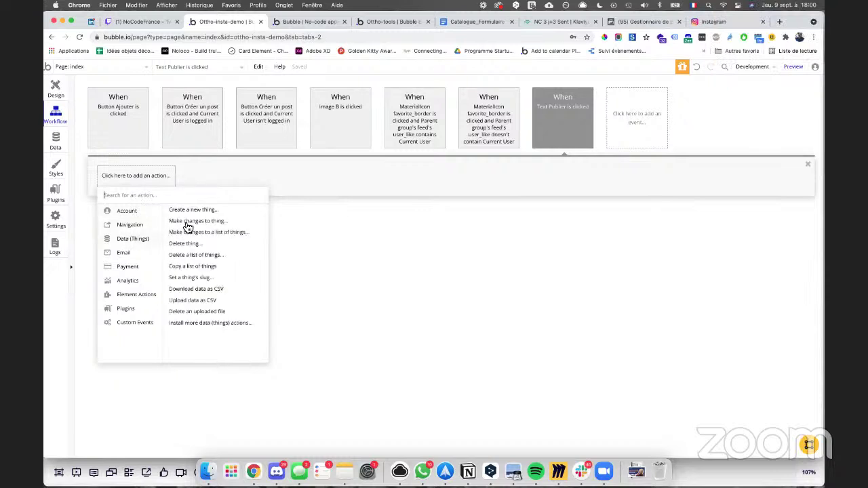
{"action": "left_click", "coordinate": [188, 211]}
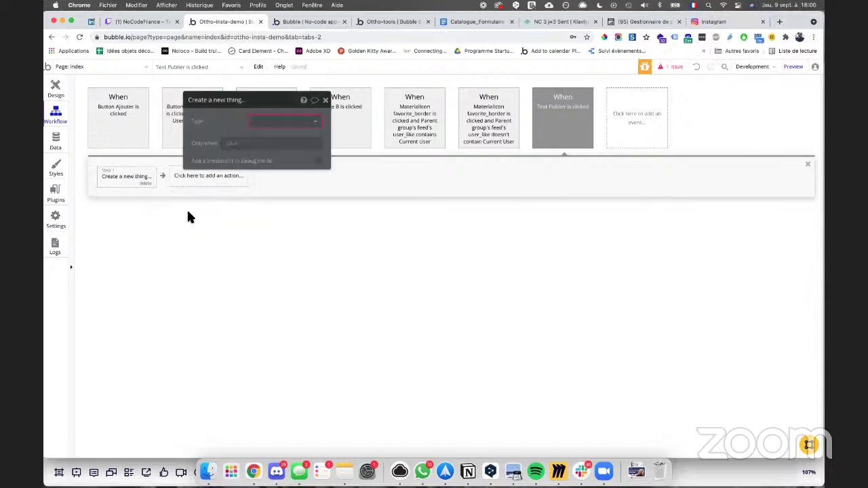
{"action": "left_click", "coordinate": [275, 126]}
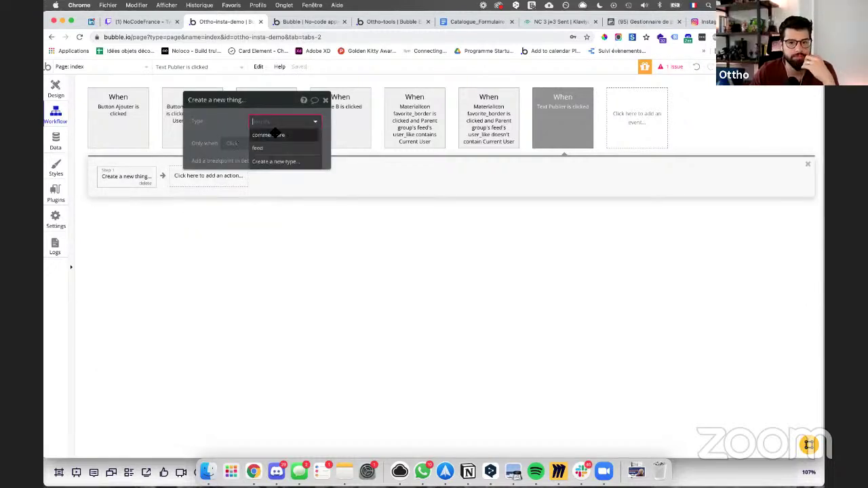
{"action": "left_click", "coordinate": [274, 133]}
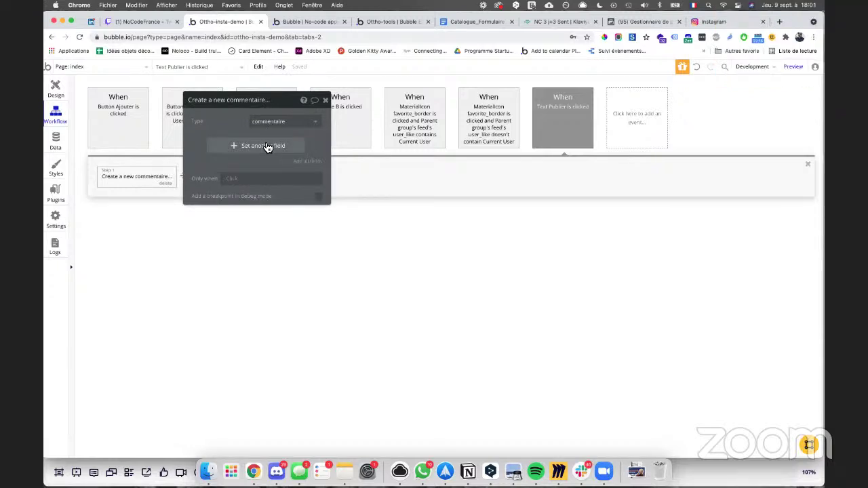
Step: Set the new commentaire's content field to Input B's value
{"action": "left_click", "coordinate": [255, 145]}
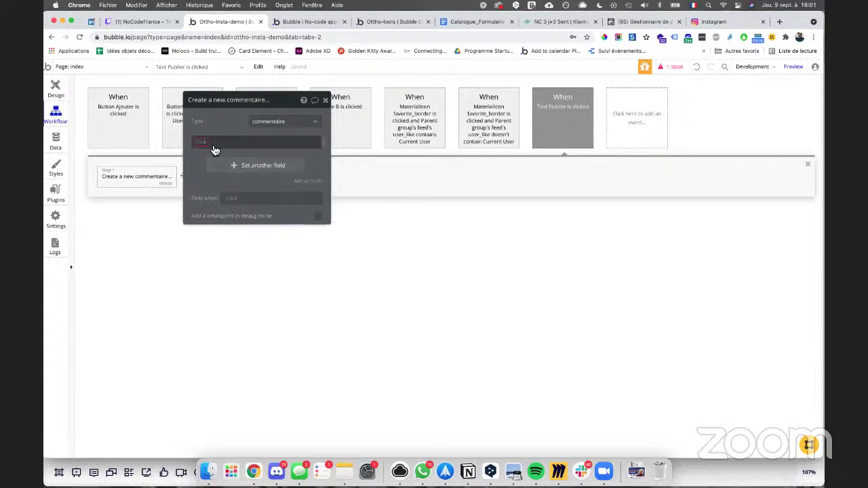
{"action": "left_click", "coordinate": [204, 144]}
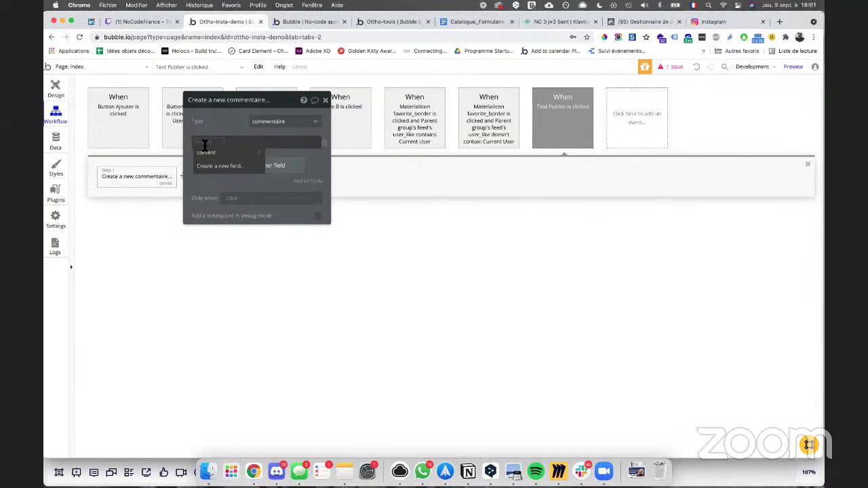
{"action": "left_click", "coordinate": [212, 157]}
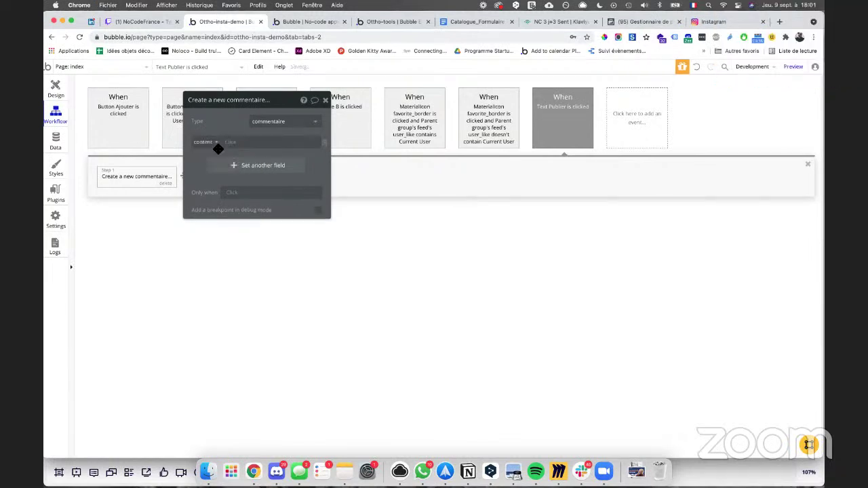
{"action": "left_click", "coordinate": [231, 143]}
{"action": "type", "text": "mop"}
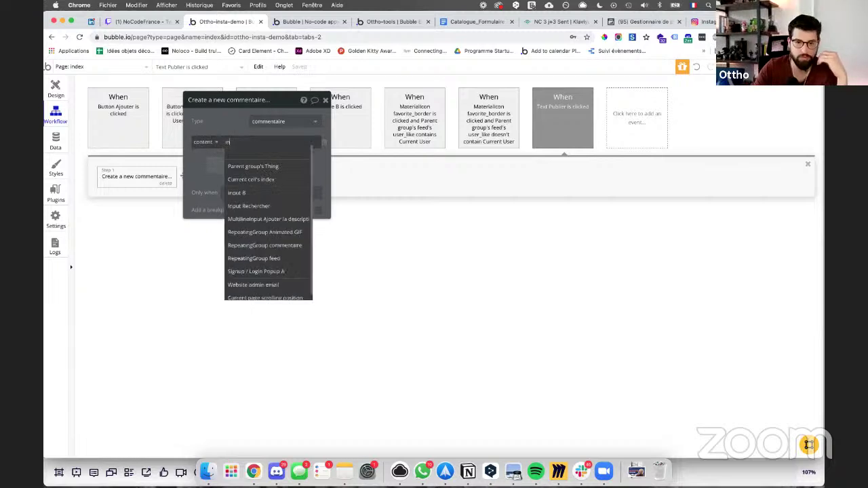
{"action": "key", "text": "BackSpace"}
{"action": "key", "text": "BackSpace"}
{"action": "type", "text": "inp"}
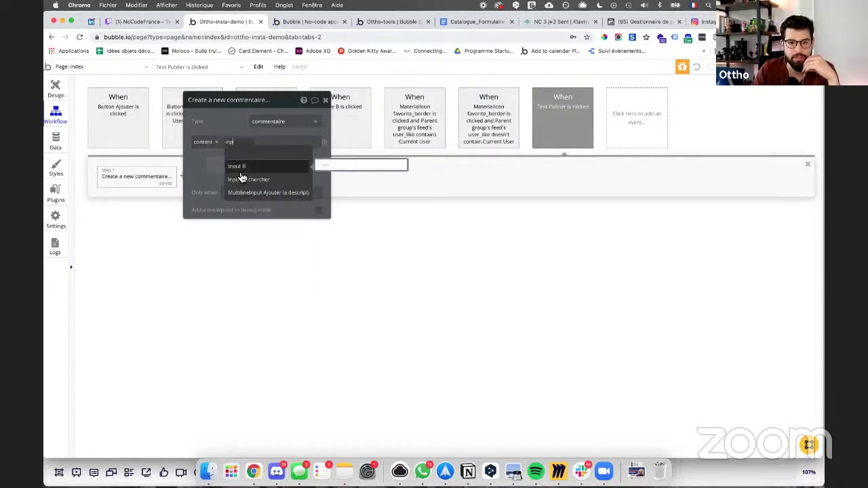
{"action": "left_click", "coordinate": [236, 166]}
{"action": "left_click", "coordinate": [259, 162]}
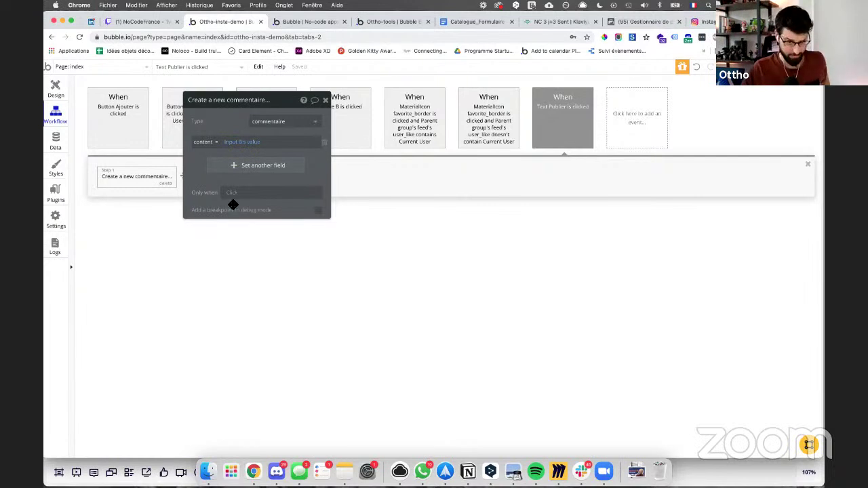
{"action": "left_click", "coordinate": [325, 102]}
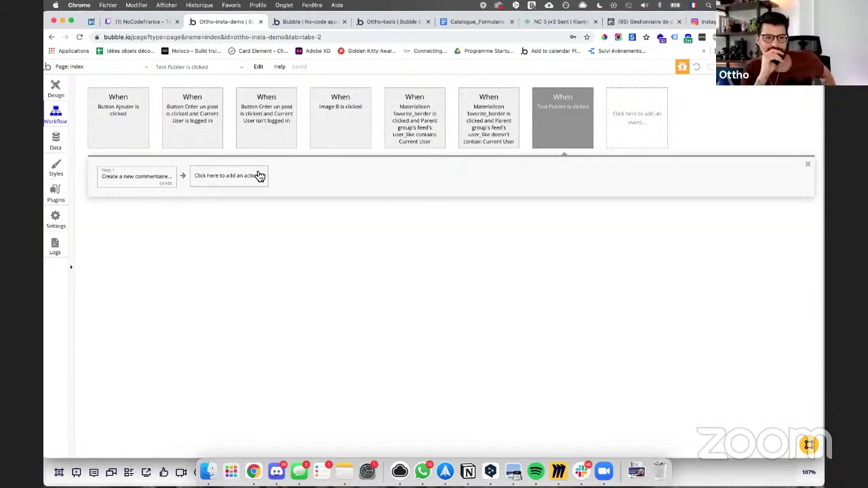
Step: In Miro, drag the Commentaires branch down toward Commentaire, then return to Bubble
{"action": "left_click", "coordinate": [557, 472]}
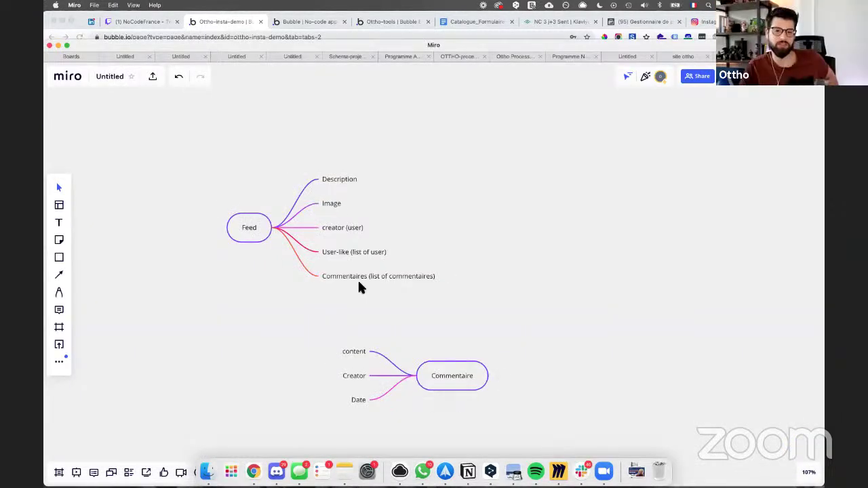
{"action": "left_click_drag", "start_coordinate": [325, 276], "coordinate": [313, 297]}
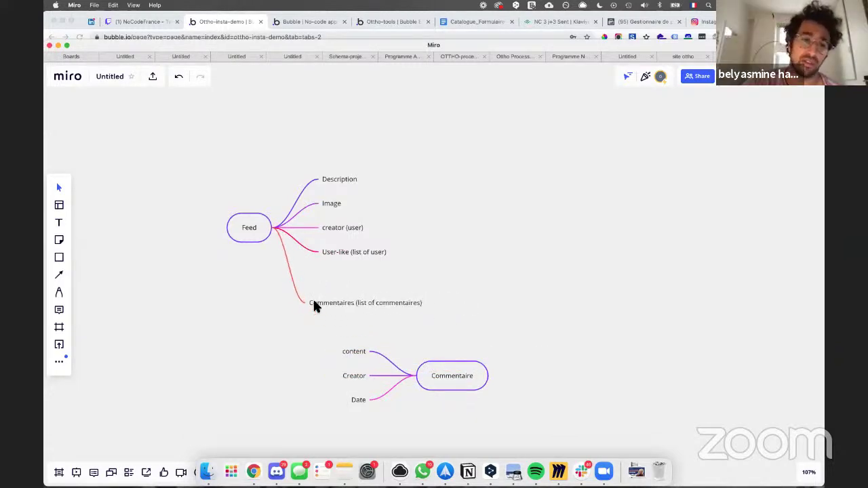
{"action": "left_click", "coordinate": [253, 471]}
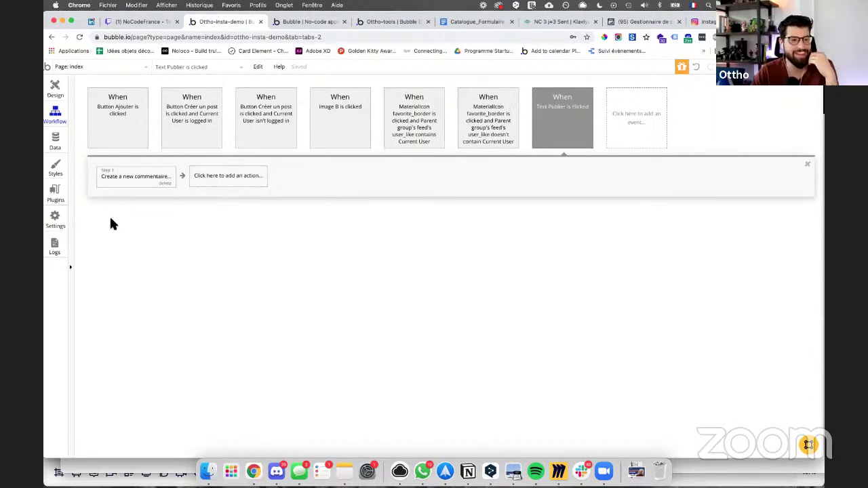
Step: Add a 'Make changes to a thing' action as step 2 of the Publier workflow
{"action": "left_click", "coordinate": [243, 174]}
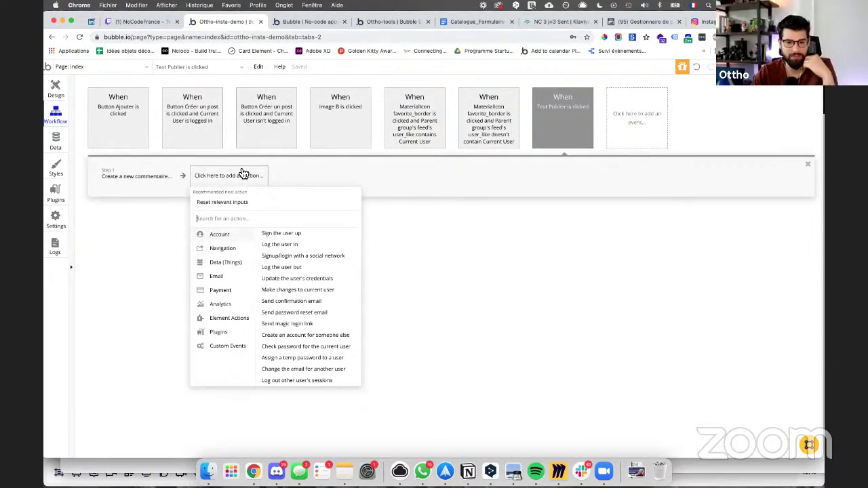
{"action": "mouse_move", "coordinate": [231, 266]}
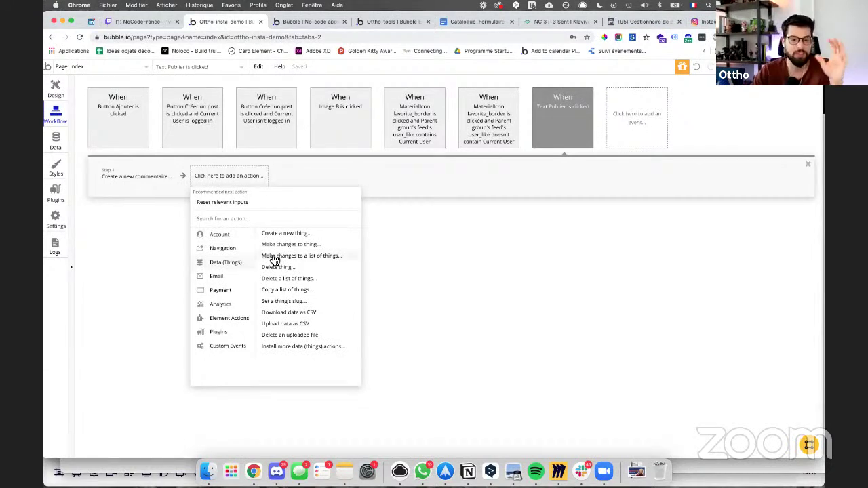
{"action": "mouse_move", "coordinate": [296, 245]}
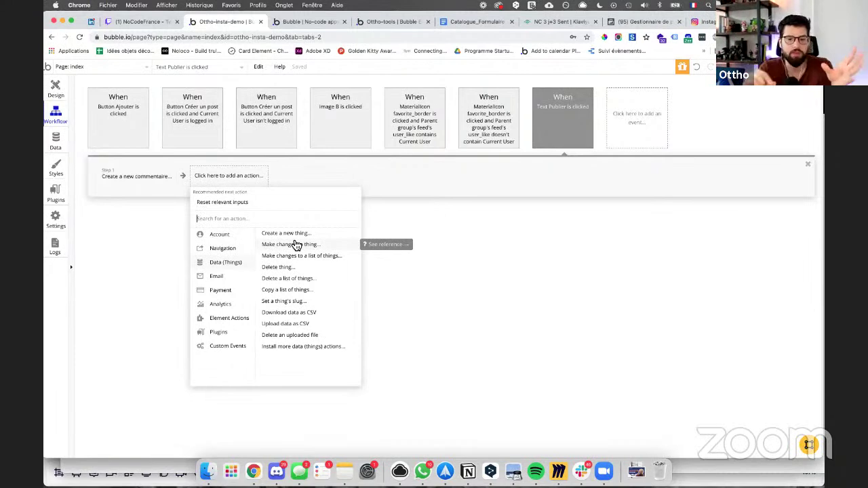
{"action": "left_click", "coordinate": [295, 245]}
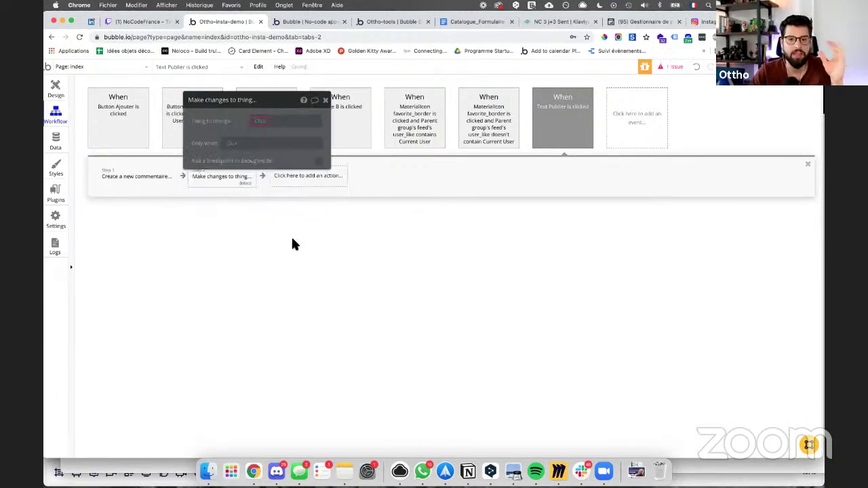
Step: Look through the Thing-to-change options, then return to the page design to inspect Publier
{"action": "left_click", "coordinate": [263, 120]}
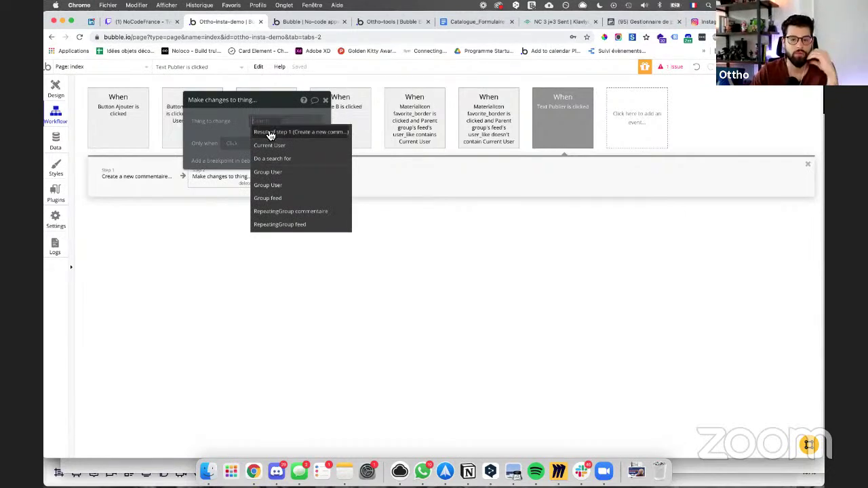
{"action": "left_click", "coordinate": [235, 123]}
{"action": "left_click_drag", "start_coordinate": [279, 109], "coordinate": [442, 112]}
{"action": "left_click", "coordinate": [416, 123]}
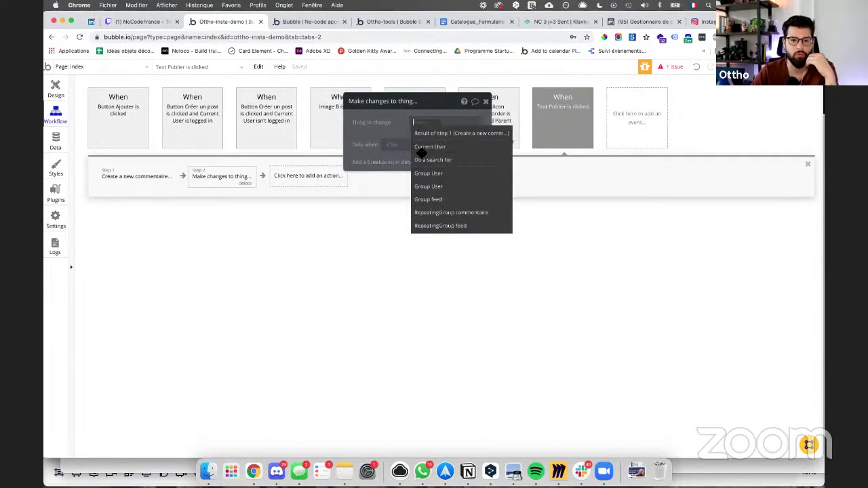
{"action": "left_click_drag", "start_coordinate": [379, 110], "coordinate": [294, 104]}
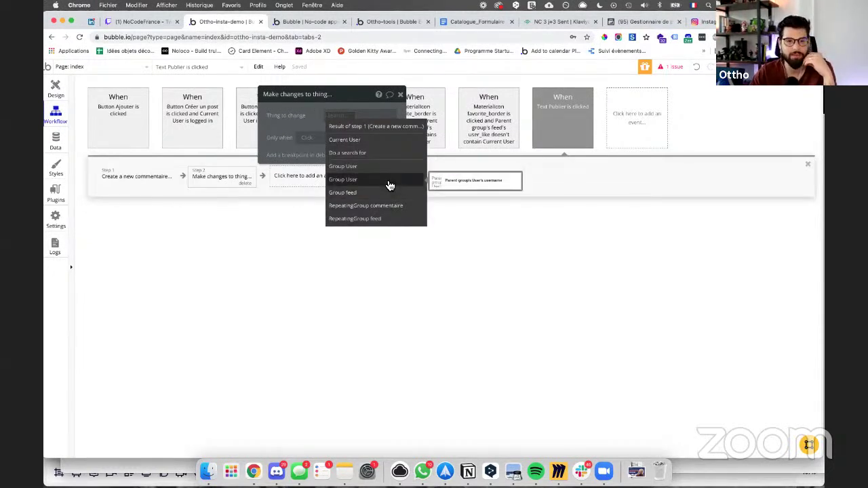
{"action": "left_click", "coordinate": [56, 88]}
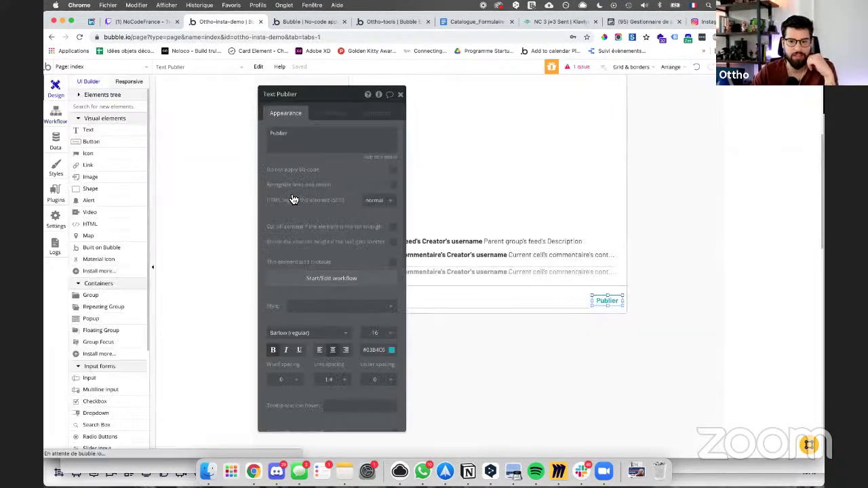
Step: Set Group D's data source to Parent group's feed and accept the feed content type
{"action": "left_click", "coordinate": [499, 288]}
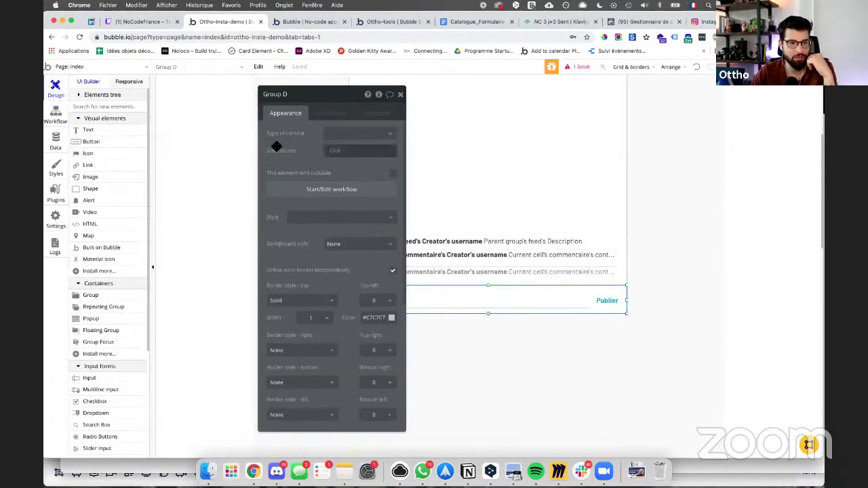
{"action": "left_click", "coordinate": [337, 152]}
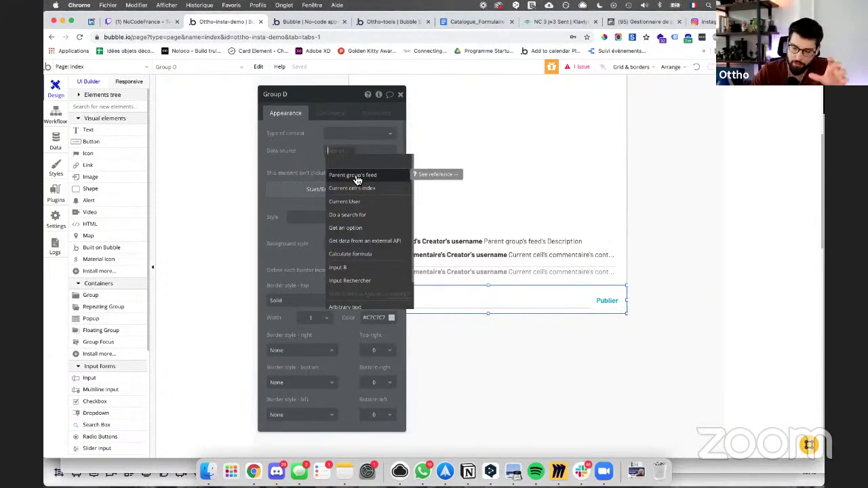
{"action": "left_click", "coordinate": [355, 178]}
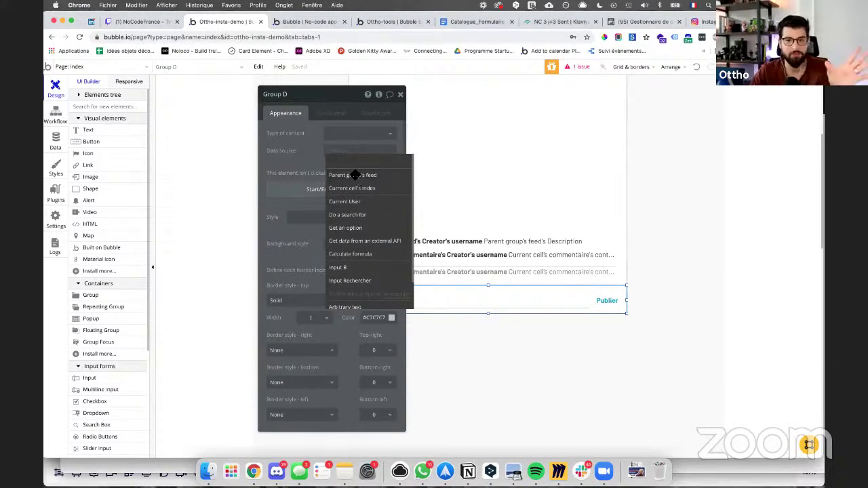
{"action": "left_click", "coordinate": [495, 170]}
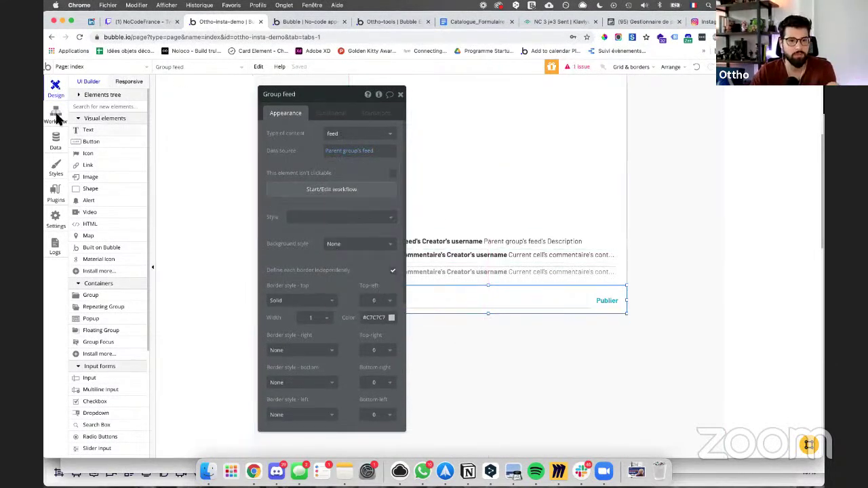
{"action": "left_click", "coordinate": [56, 117]}
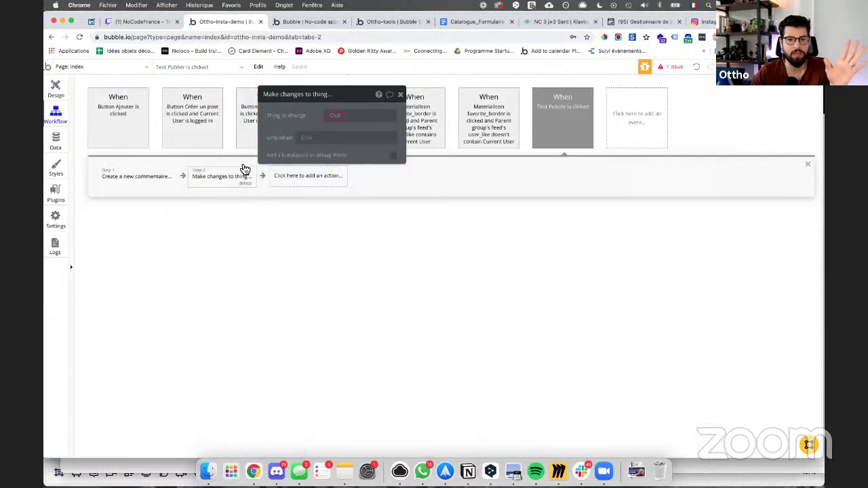
Step: Target Parent group's feed in step 2, adding Result of step 1 to its commentaire list
{"action": "left_click", "coordinate": [328, 117]}
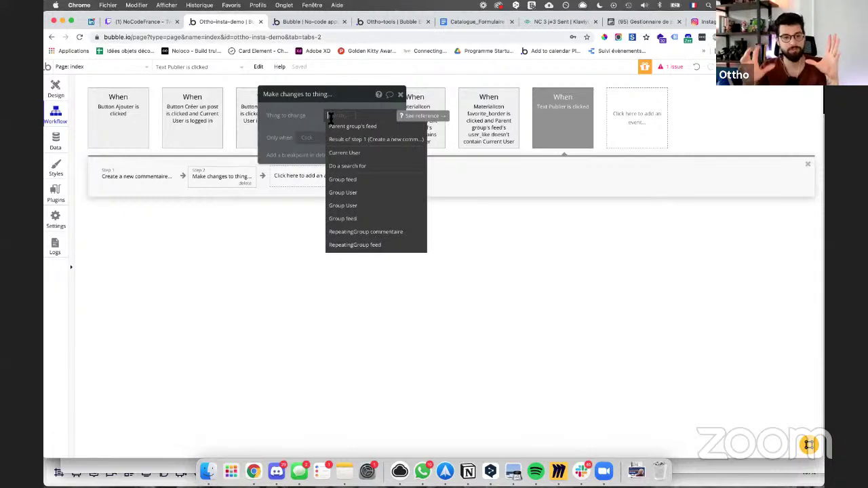
{"action": "left_click", "coordinate": [332, 127]}
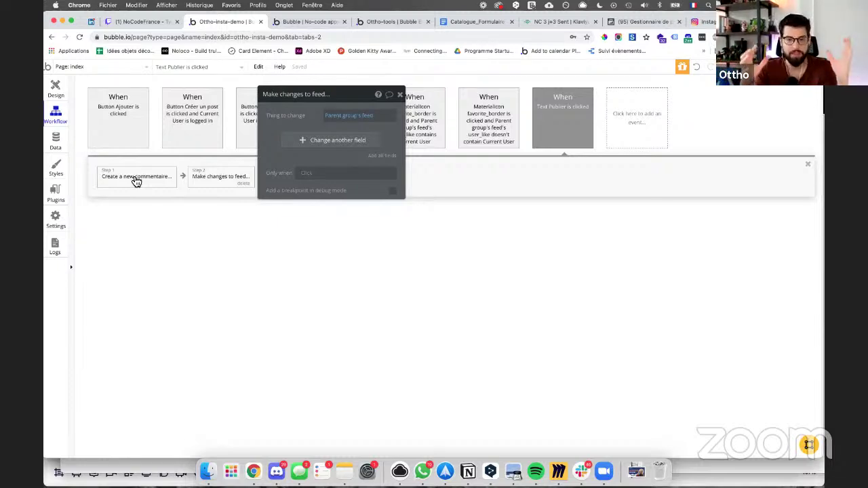
{"action": "left_click", "coordinate": [314, 143]}
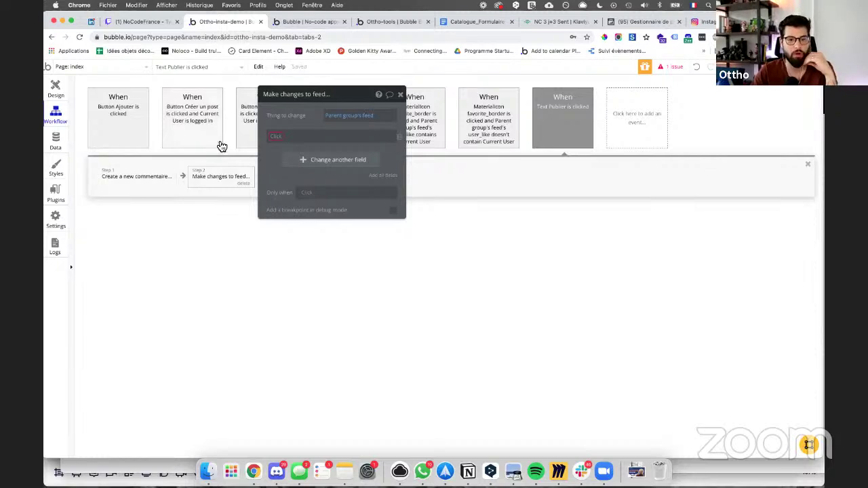
{"action": "left_click", "coordinate": [288, 137]}
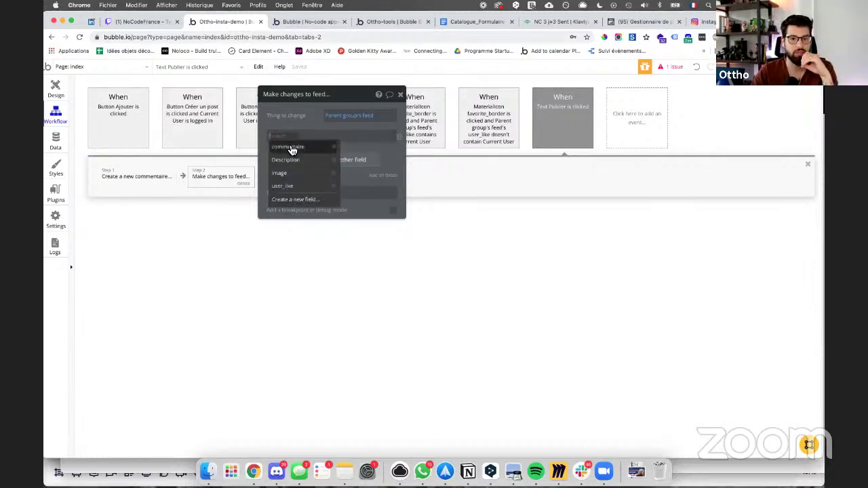
{"action": "left_click", "coordinate": [288, 147]}
{"action": "left_click", "coordinate": [314, 139]}
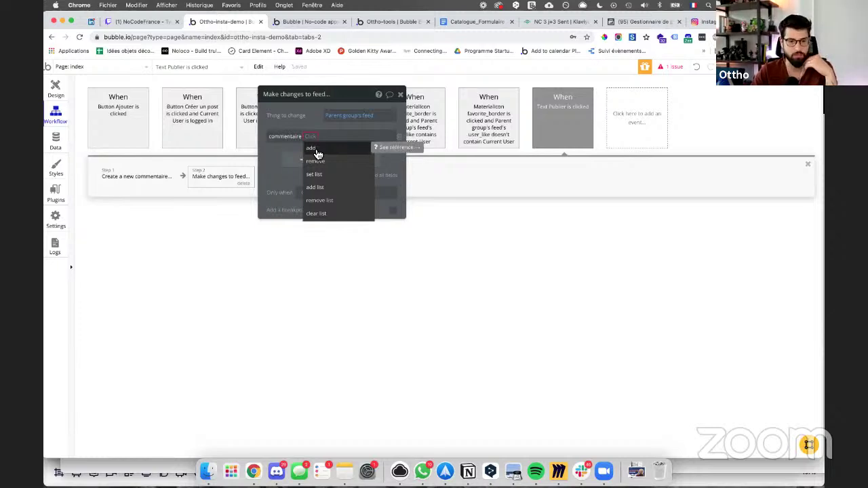
{"action": "left_click", "coordinate": [317, 149]}
{"action": "left_click", "coordinate": [321, 137]}
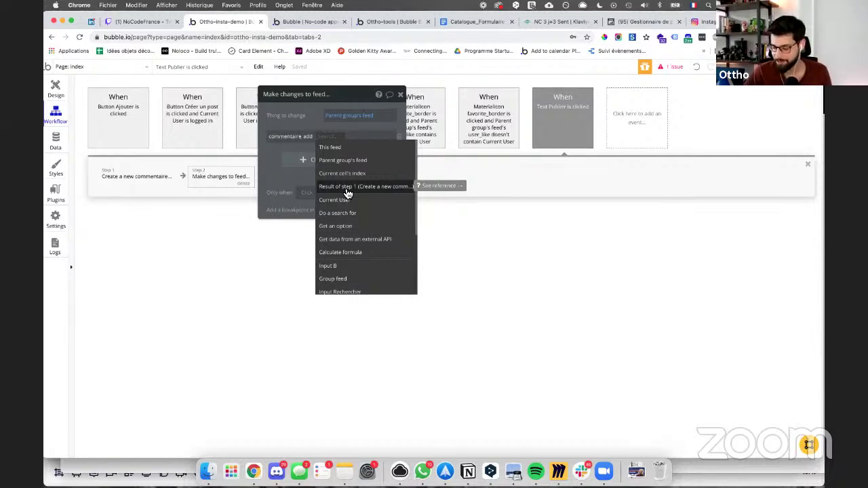
{"action": "left_click", "coordinate": [347, 187]}
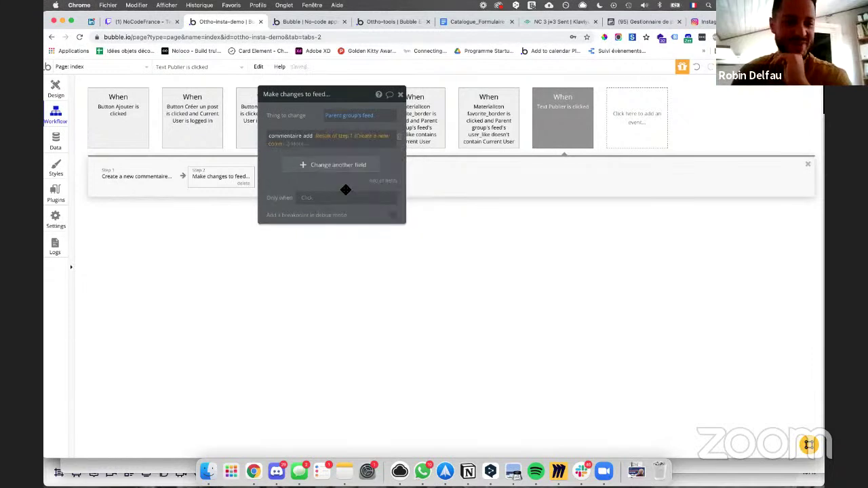
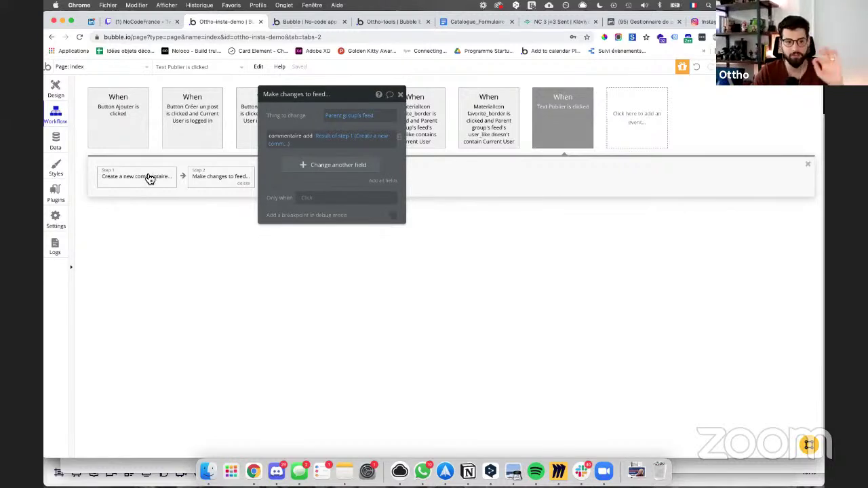
Step: Try the feed update before comment creation, restore the order, then open Group feed's properties
{"action": "left_click_drag", "start_coordinate": [211, 178], "coordinate": [120, 182]}
{"action": "left_click", "coordinate": [120, 180]}
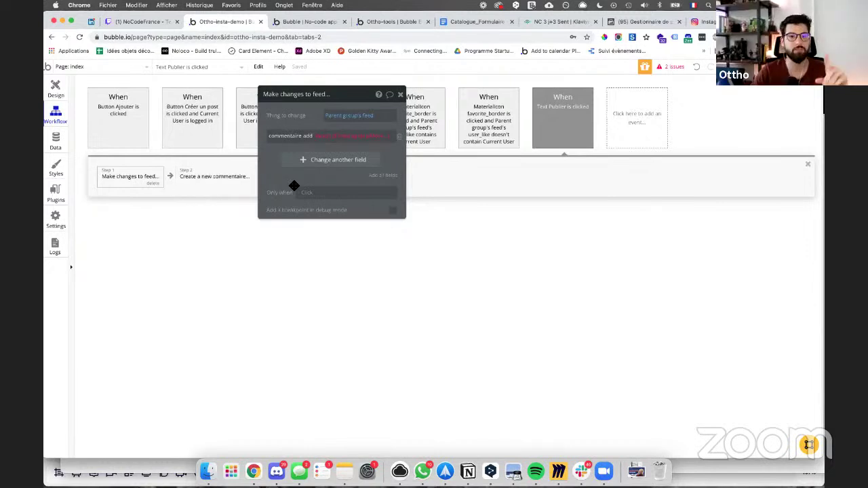
{"action": "left_click_drag", "start_coordinate": [115, 174], "coordinate": [272, 177]}
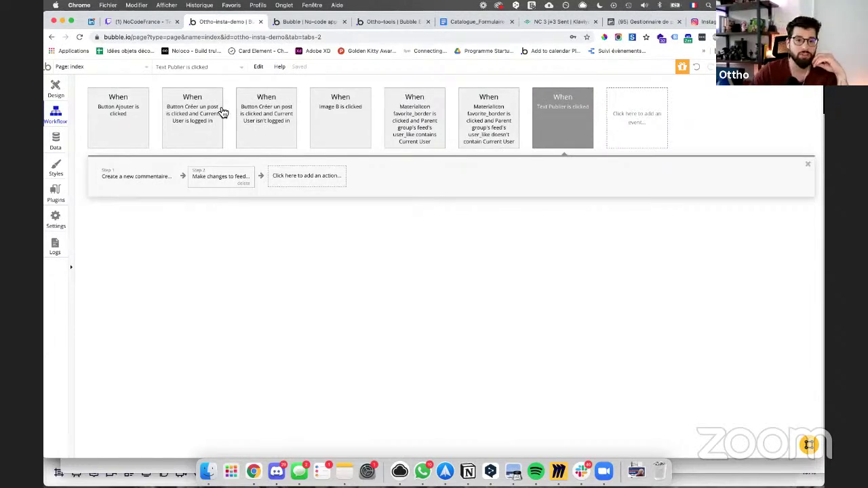
{"action": "left_click", "coordinate": [56, 88]}
{"action": "double_click", "coordinate": [451, 287]}
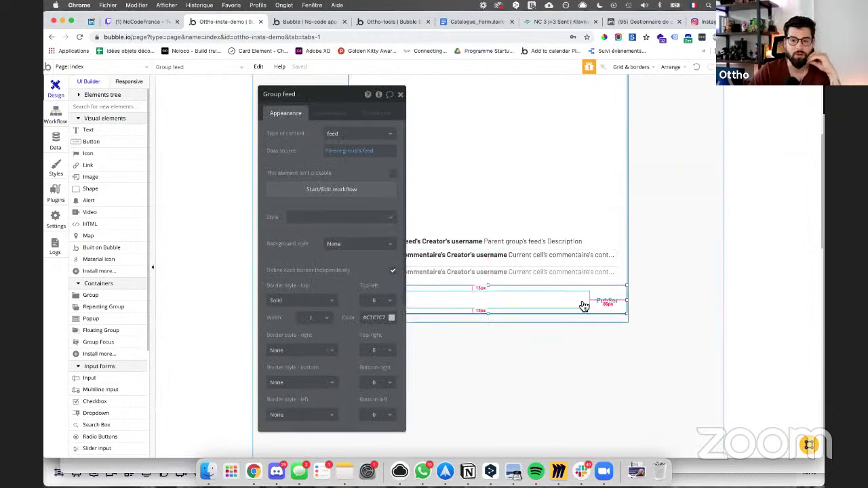
Step: Post the comment 'Super image' on the World Surf League post in the app preview
{"action": "left_click", "coordinate": [314, 22]}
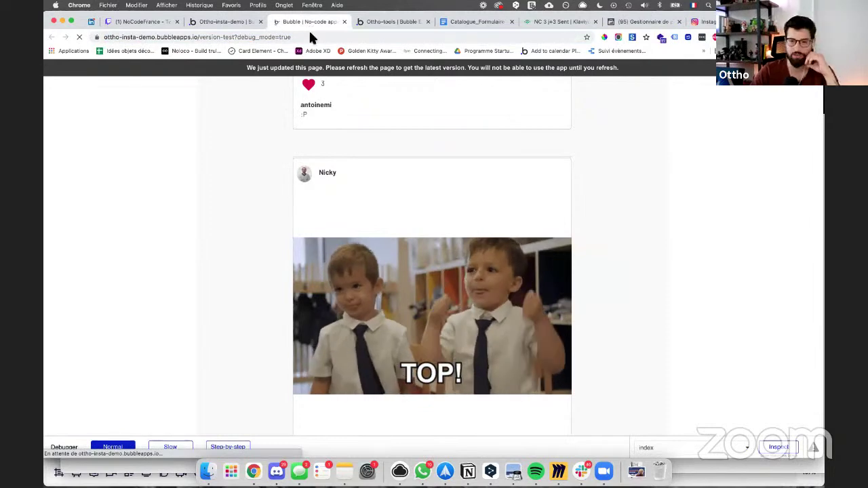
{"action": "left_click", "coordinate": [392, 190]}
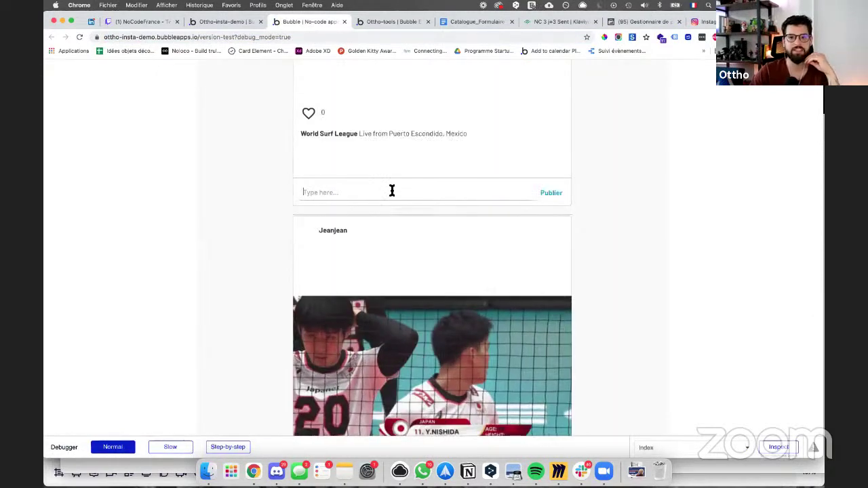
{"action": "type", "text": "v"}
{"action": "key", "text": "BackSpace"}
{"action": "type", "text": "Super image"}
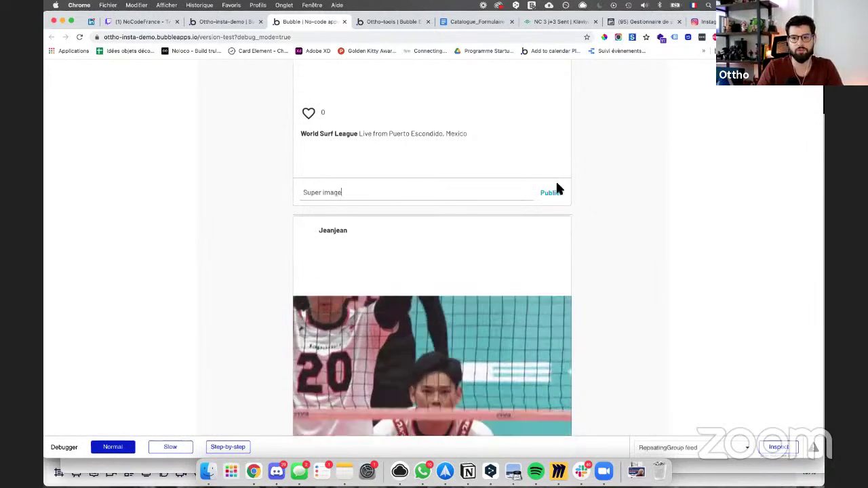
{"action": "left_click", "coordinate": [555, 192]}
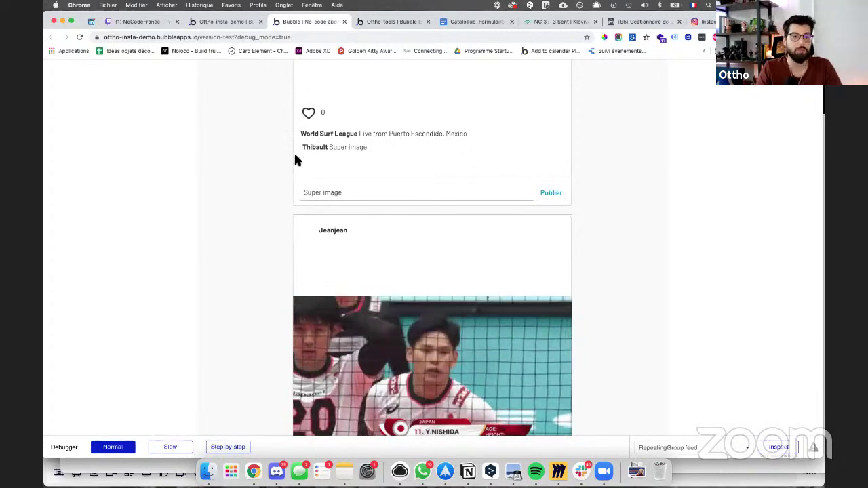
Step: Scroll through the surf post's comments down to 'what a wave dude !' and 'ce commentaire est long'
{"action": "scroll", "coordinate": [322, 193], "scroll_direction": "up", "scroll_amount": 3}
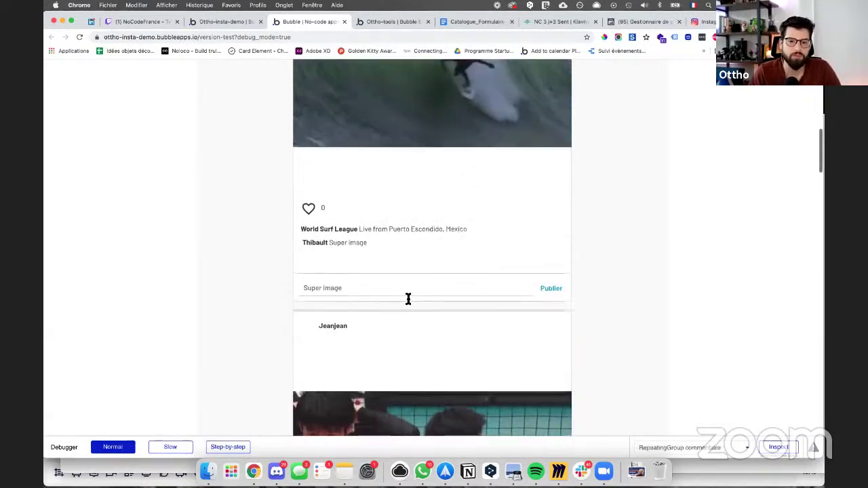
{"action": "scroll", "coordinate": [364, 290], "scroll_direction": "down", "scroll_amount": 5}
{"action": "scroll", "coordinate": [365, 292], "scroll_direction": "down", "scroll_amount": 2}
{"action": "scroll", "coordinate": [358, 281], "scroll_direction": "up", "scroll_amount": 2}
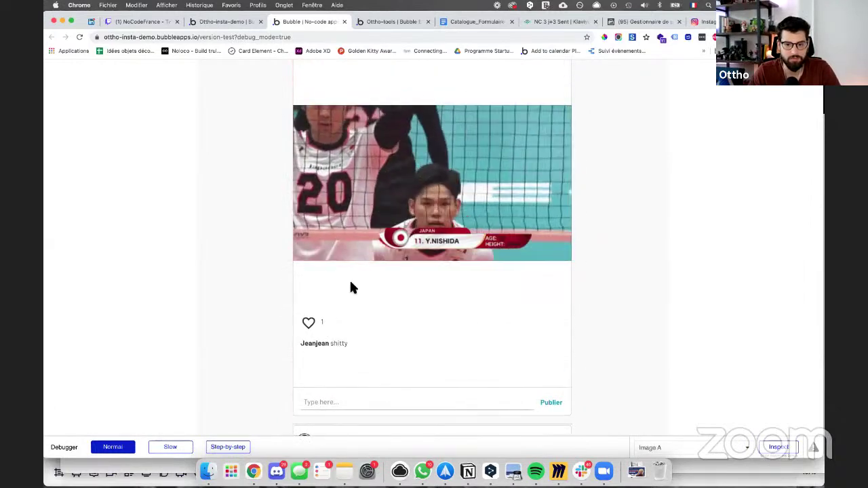
{"action": "scroll", "coordinate": [351, 288], "scroll_direction": "up", "scroll_amount": 2}
{"action": "scroll", "coordinate": [351, 287], "scroll_direction": "down", "scroll_amount": 5}
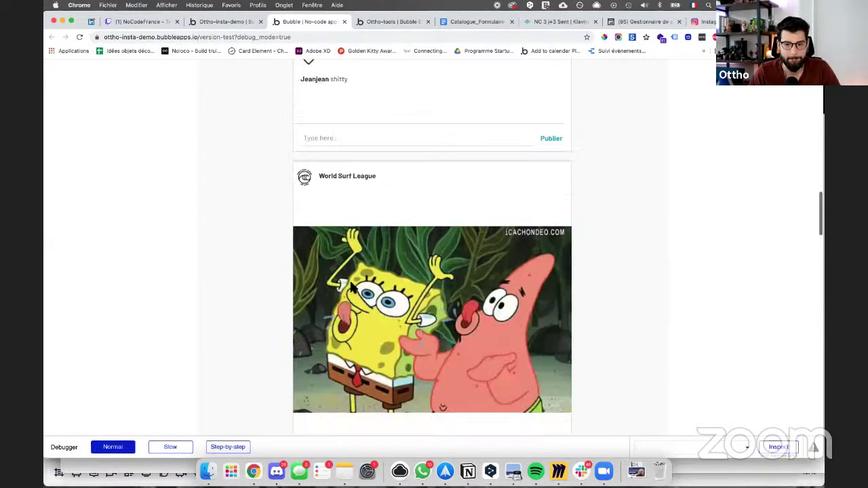
{"action": "scroll", "coordinate": [351, 287], "scroll_direction": "down", "scroll_amount": 20}
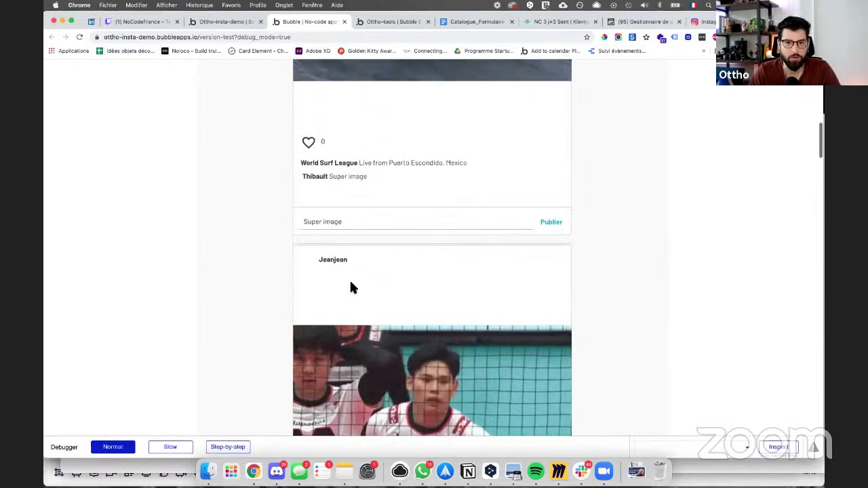
{"action": "scroll", "coordinate": [350, 288], "scroll_direction": "up", "scroll_amount": 5}
{"action": "scroll", "coordinate": [312, 239], "scroll_direction": "down", "scroll_amount": 1}
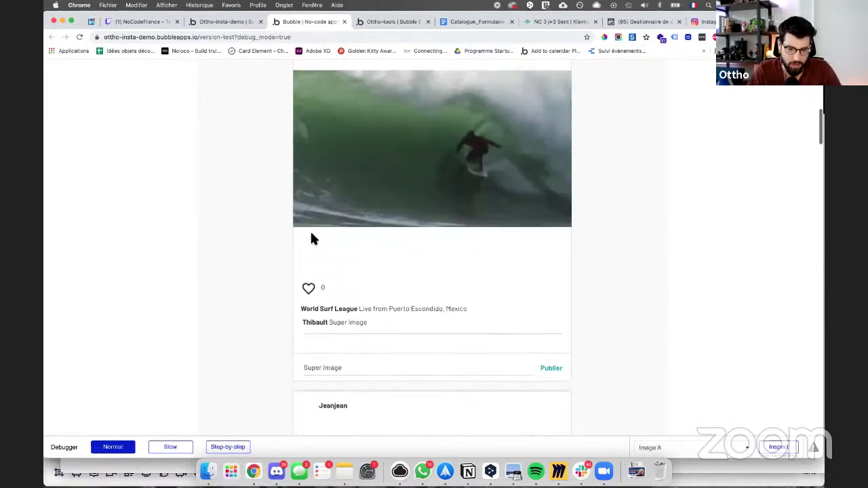
{"action": "scroll", "coordinate": [348, 337], "scroll_direction": "down", "scroll_amount": 2}
{"action": "scroll", "coordinate": [354, 299], "scroll_direction": "down", "scroll_amount": 1}
{"action": "scroll", "coordinate": [358, 287], "scroll_direction": "up", "scroll_amount": 1}
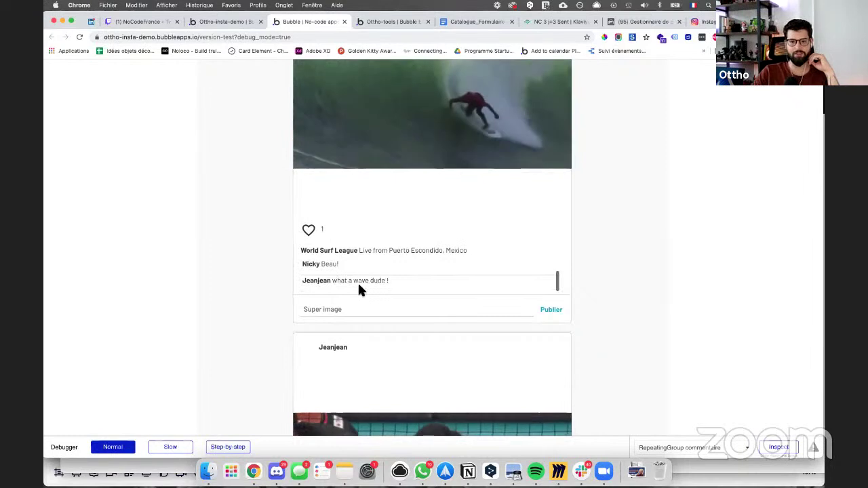
{"action": "scroll", "coordinate": [359, 290], "scroll_direction": "down", "scroll_amount": 1}
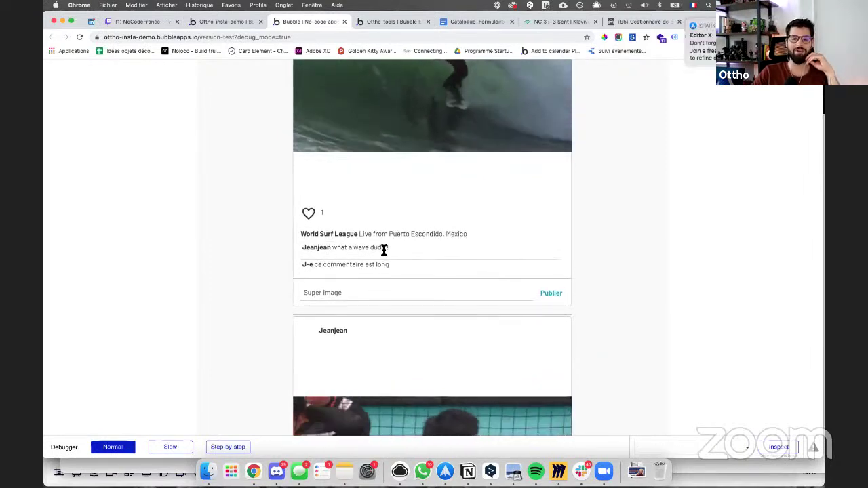
{"action": "scroll", "coordinate": [382, 265], "scroll_direction": "down", "scroll_amount": 1}
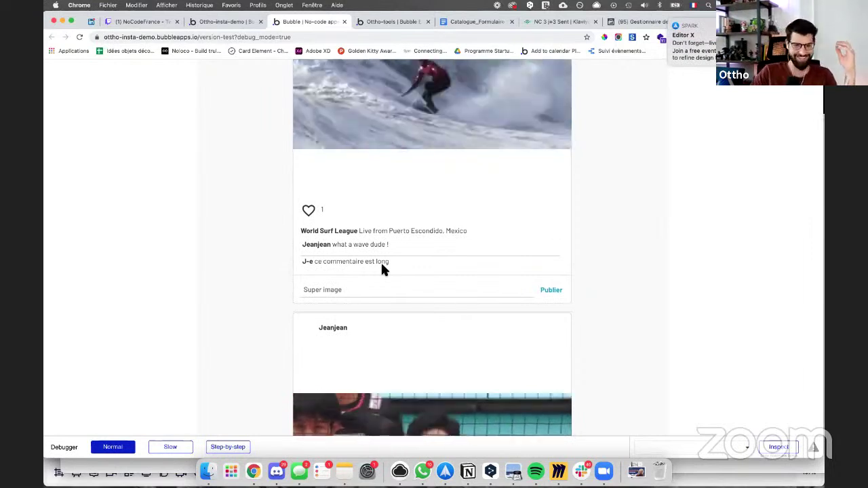
Step: Fill the comment box with 'Lorem ipsum sin dolor amet' copied and pasted repeatedly
{"action": "left_click", "coordinate": [380, 276]}
{"action": "key", "text": "super+a"}
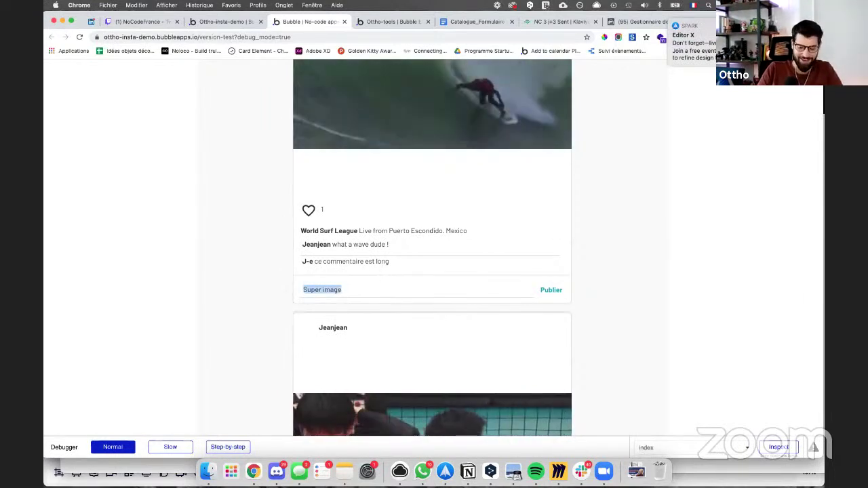
{"action": "type", "text": "Lo"}
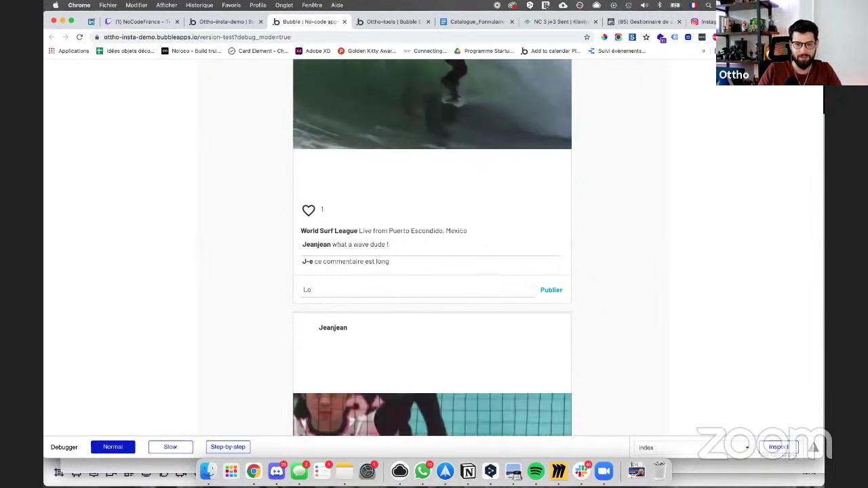
{"action": "type", "text": "rem ipsu"}
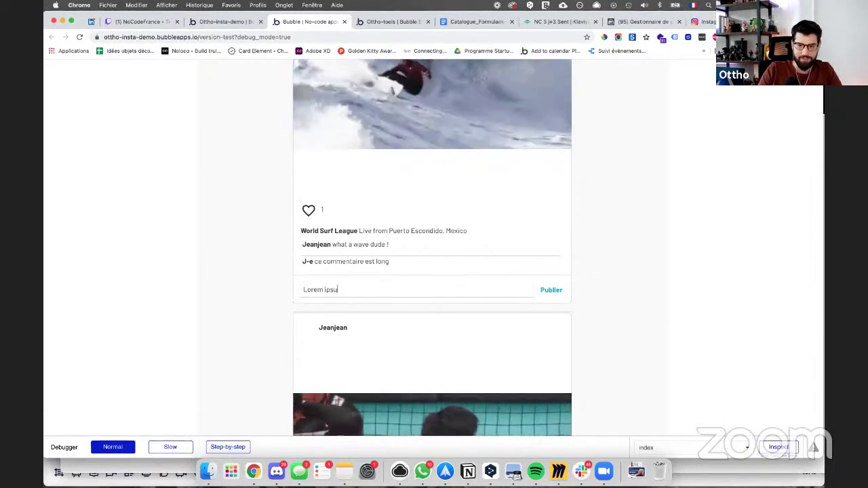
{"action": "type", "text": "m sin dolor amet"}
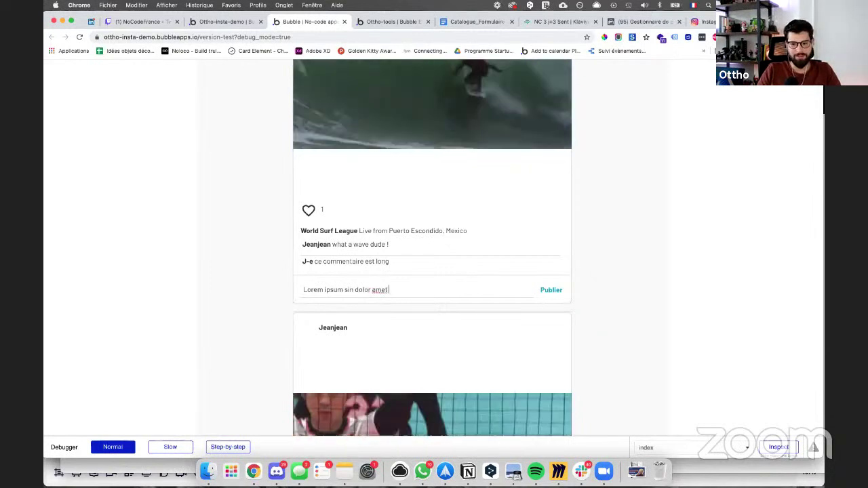
{"action": "key", "text": "super+a"}
{"action": "key", "text": "super+c"}
{"action": "key", "text": "super+v"}
{"action": "key", "text": "super+v"}
{"action": "key", "text": "super+v"}
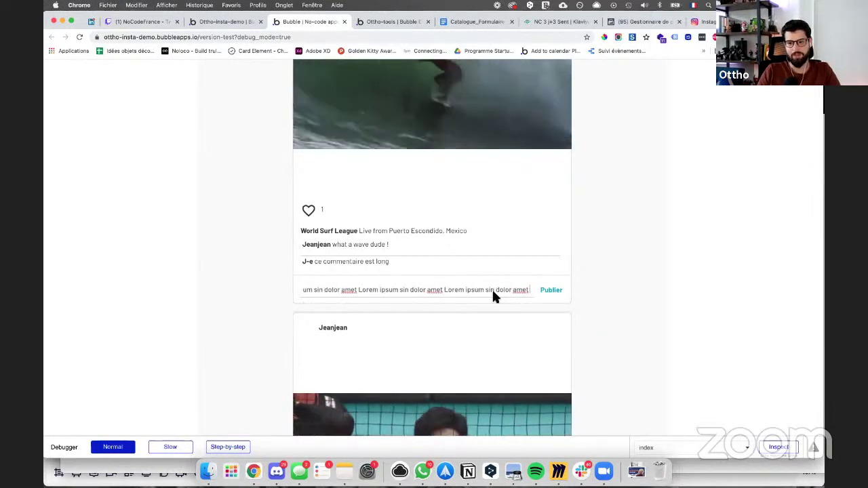
Step: Scroll the post's comment list to read the long comment, then return to the editor
{"action": "left_click", "coordinate": [550, 291]}
{"action": "scroll", "coordinate": [499, 263], "scroll_direction": "down", "scroll_amount": 5}
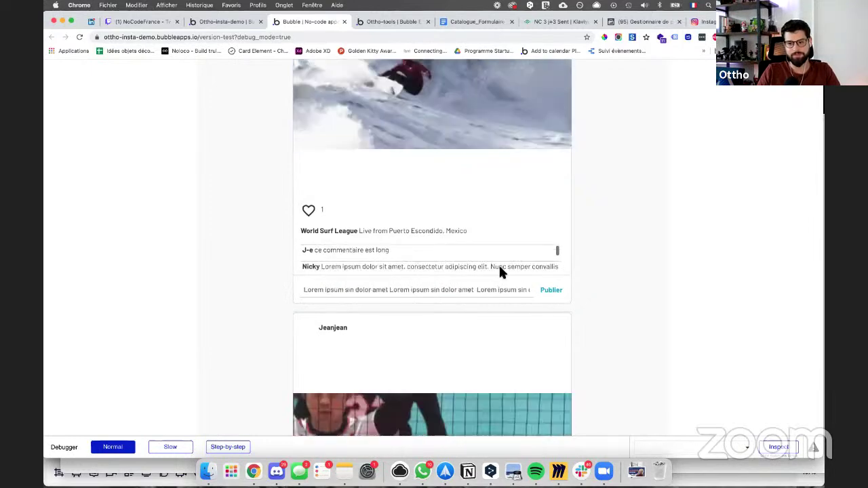
{"action": "scroll", "coordinate": [492, 263], "scroll_direction": "down", "scroll_amount": 5}
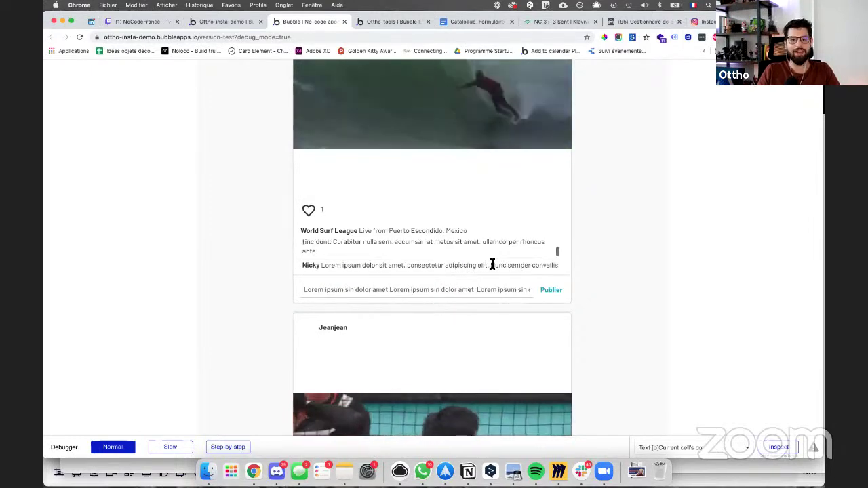
{"action": "scroll", "coordinate": [492, 263], "scroll_direction": "down", "scroll_amount": 5}
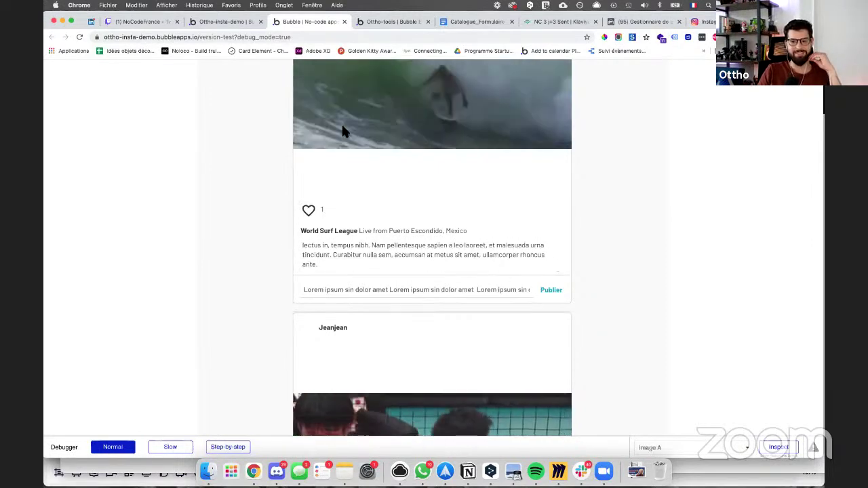
{"action": "left_click", "coordinate": [241, 23]}
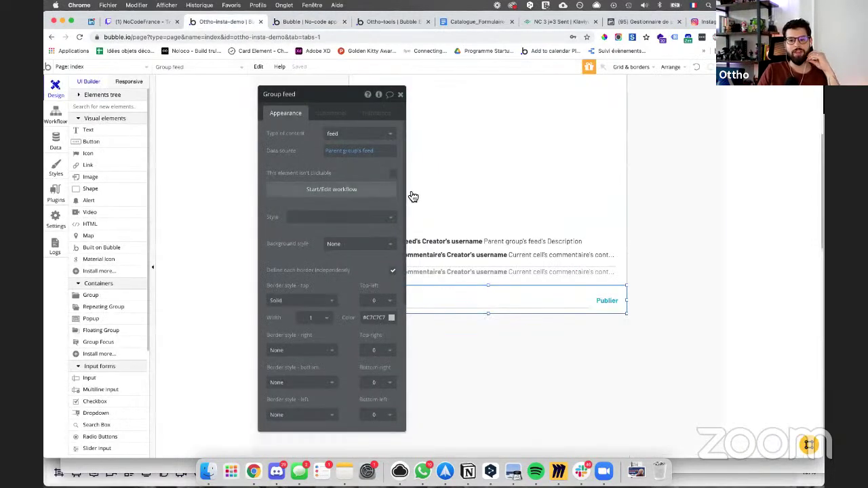
Step: Add a Reset inputs action after the feed update in the Publier workflow
{"action": "left_click", "coordinate": [56, 120]}
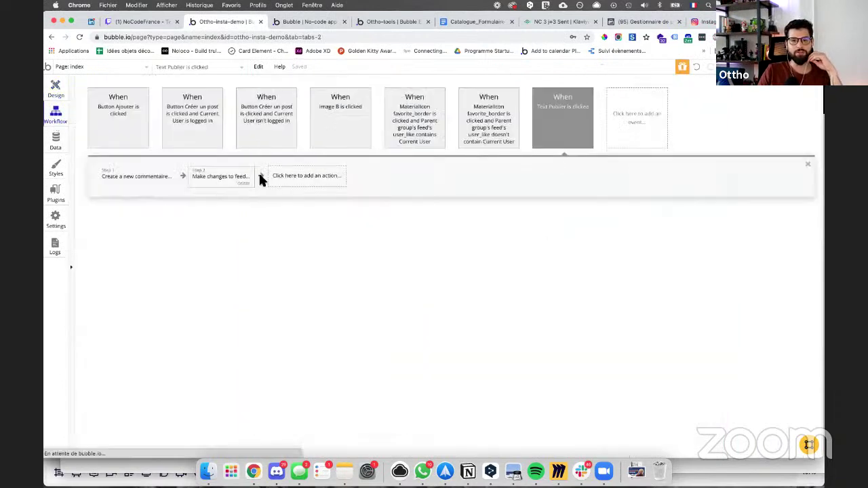
{"action": "left_click", "coordinate": [302, 177]}
{"action": "mouse_move", "coordinate": [328, 293]}
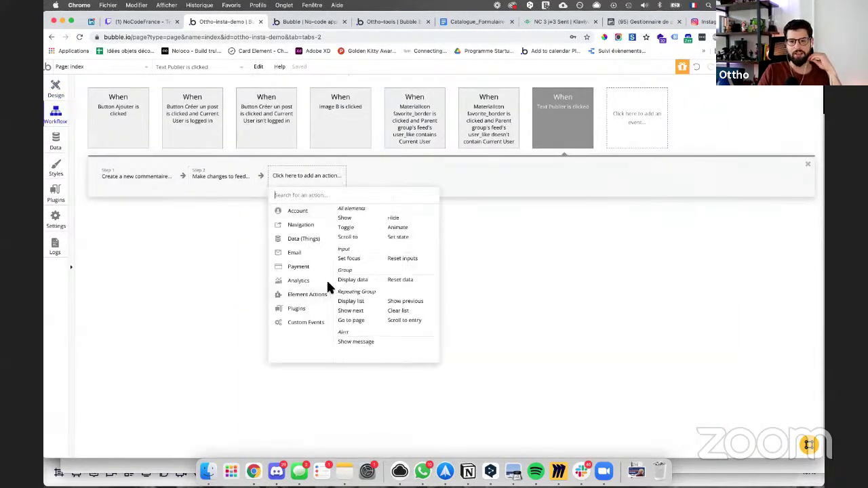
{"action": "left_click", "coordinate": [392, 262]}
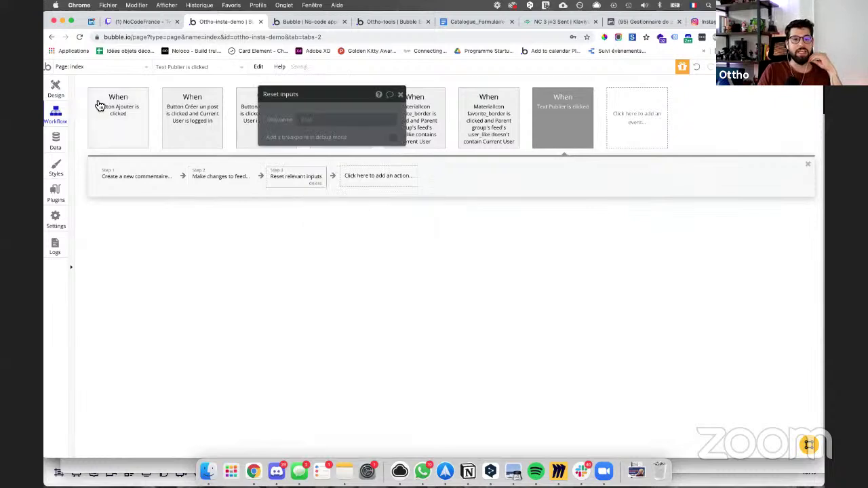
Step: Give the comments repeating group a Full list layout with no style and no separator
{"action": "left_click", "coordinate": [62, 88]}
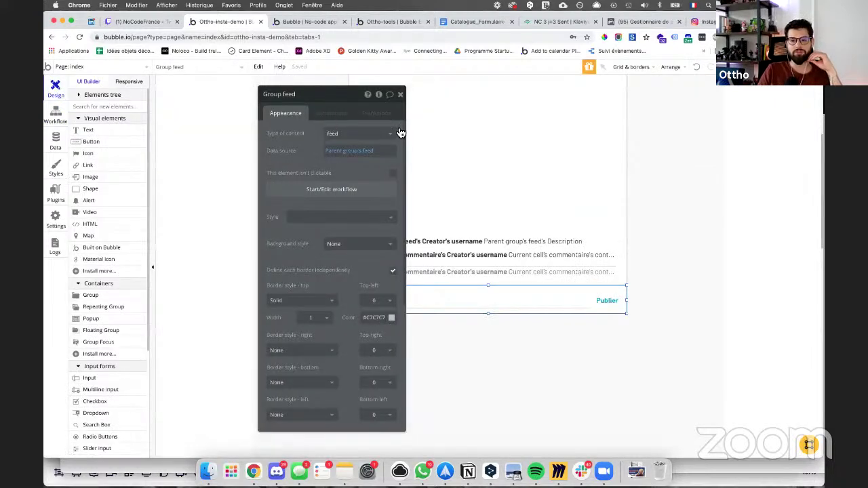
{"action": "left_click", "coordinate": [522, 257]}
{"action": "left_click", "coordinate": [497, 269]}
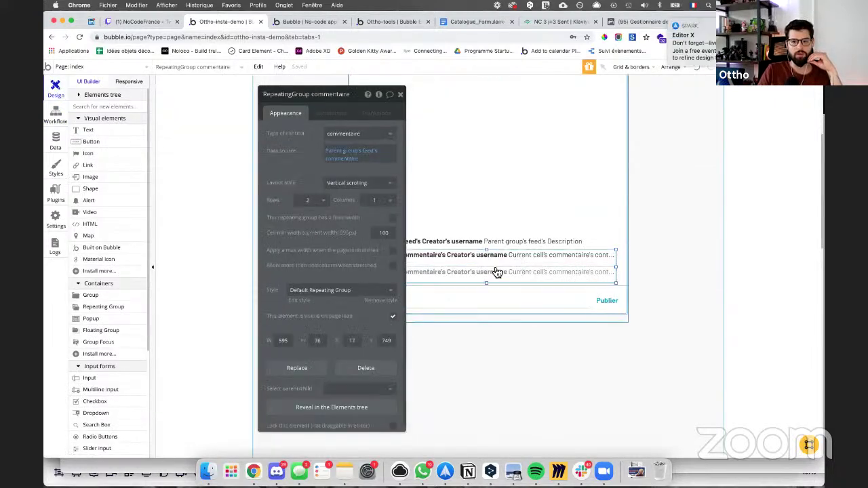
{"action": "left_click", "coordinate": [361, 190]}
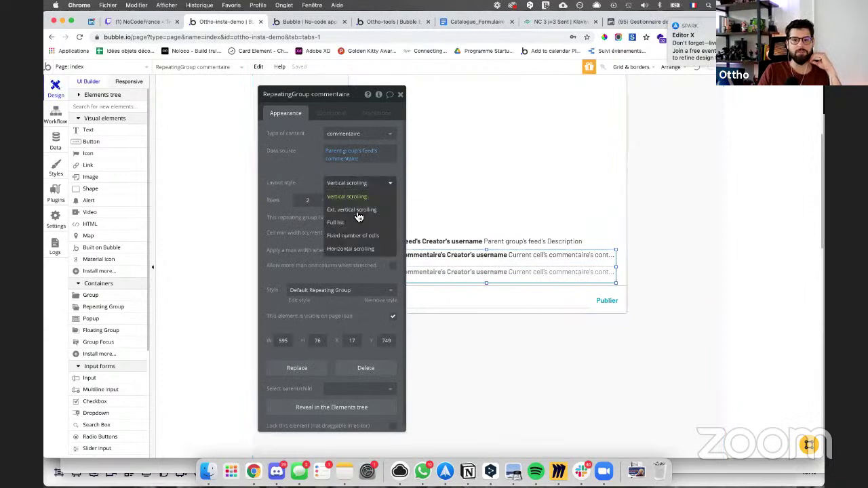
{"action": "left_click", "coordinate": [350, 224]}
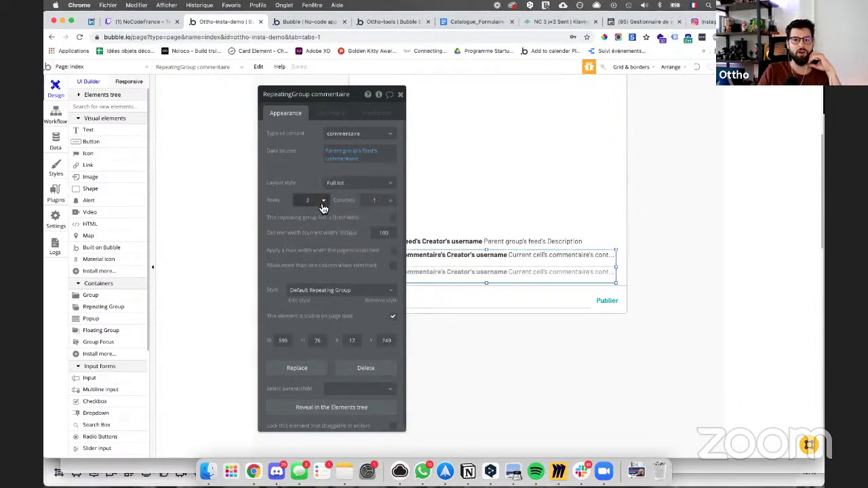
{"action": "left_click", "coordinate": [316, 289]}
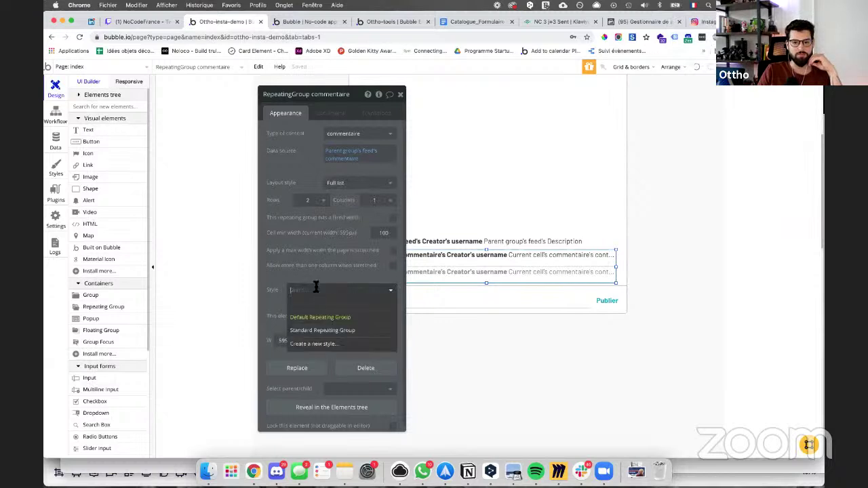
{"action": "left_click", "coordinate": [314, 298]}
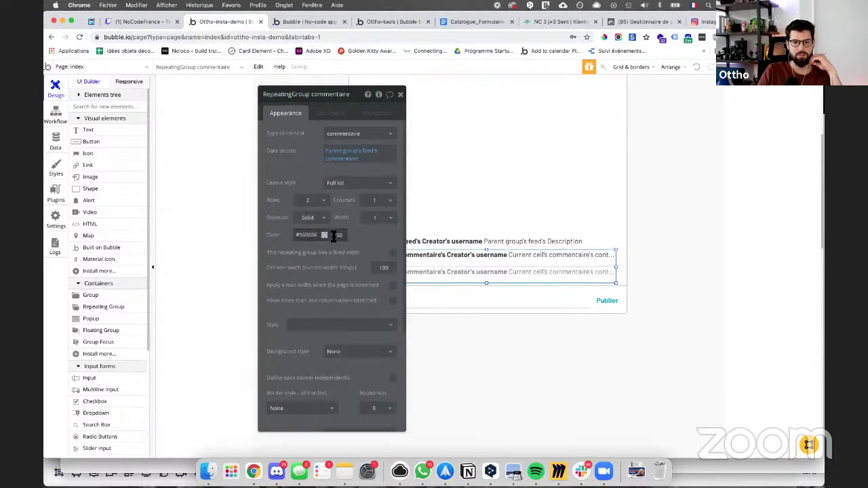
{"action": "left_click", "coordinate": [308, 217]}
{"action": "left_click", "coordinate": [304, 228]}
{"action": "left_click", "coordinate": [291, 22]}
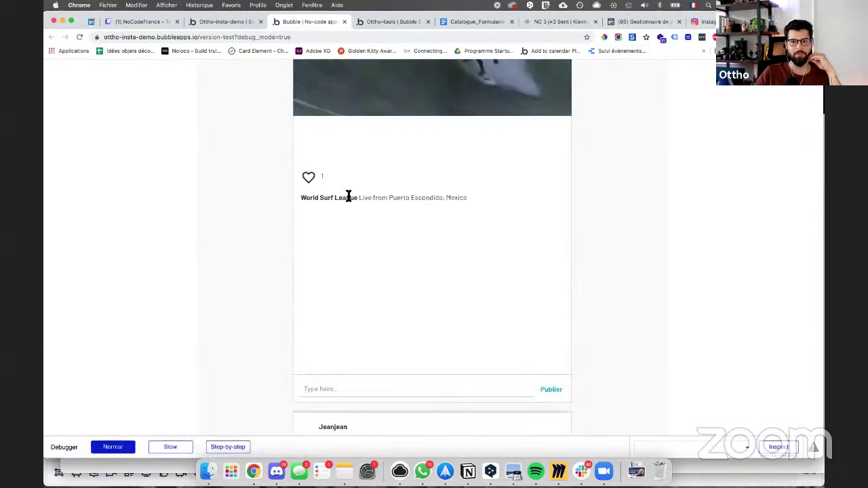
Step: Scroll the surf post's full comment list in the preview, then compare with Instagram's feed
{"action": "scroll", "coordinate": [362, 278], "scroll_direction": "down", "scroll_amount": 10}
{"action": "scroll", "coordinate": [374, 326], "scroll_direction": "down", "scroll_amount": 5}
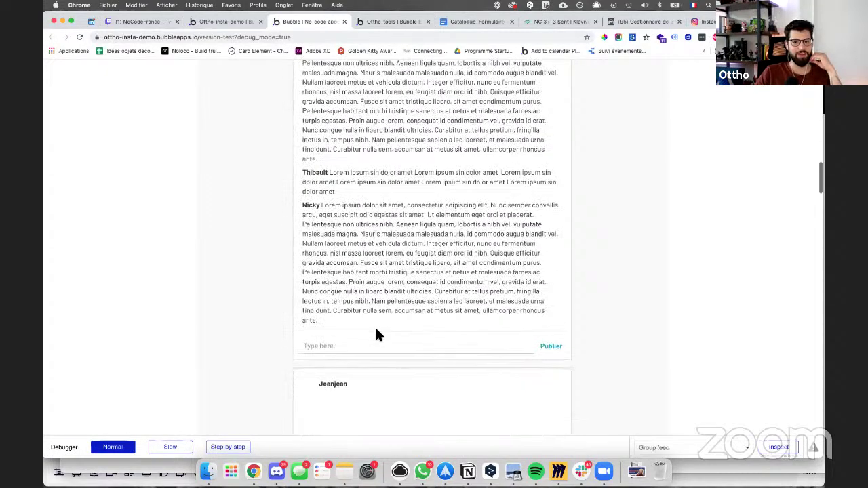
{"action": "scroll", "coordinate": [377, 331], "scroll_direction": "down", "scroll_amount": 8}
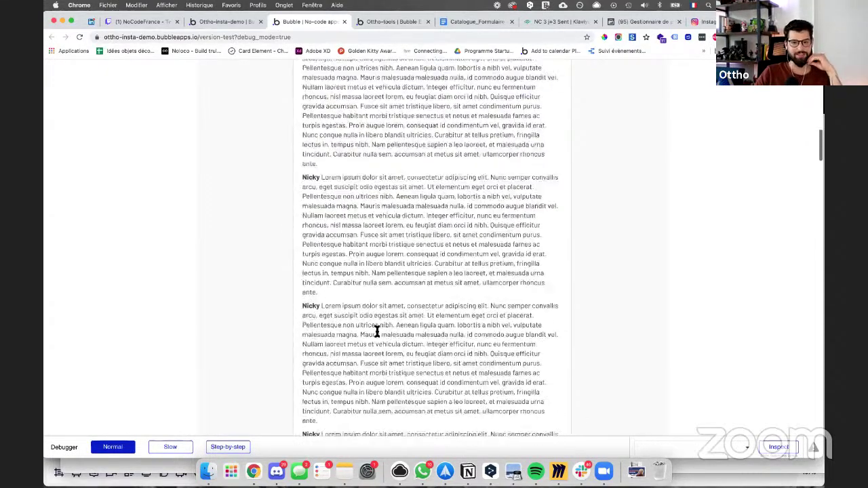
{"action": "scroll", "coordinate": [375, 325], "scroll_direction": "up", "scroll_amount": 15}
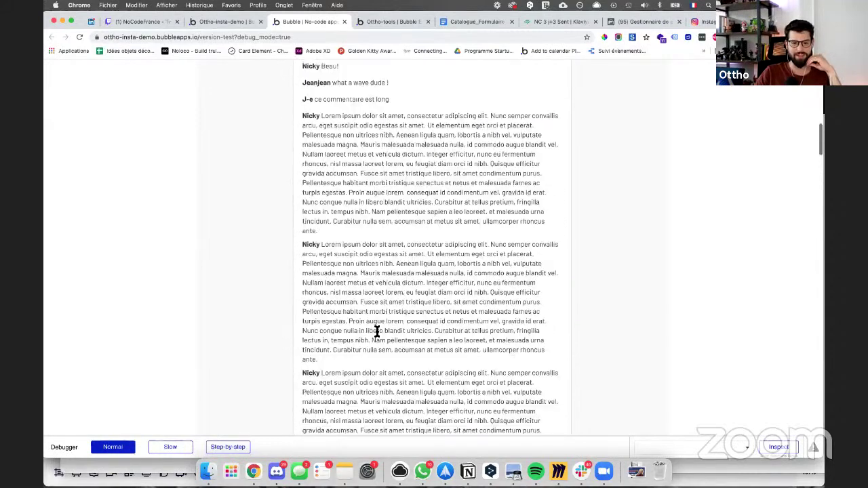
{"action": "scroll", "coordinate": [376, 332], "scroll_direction": "down", "scroll_amount": 2}
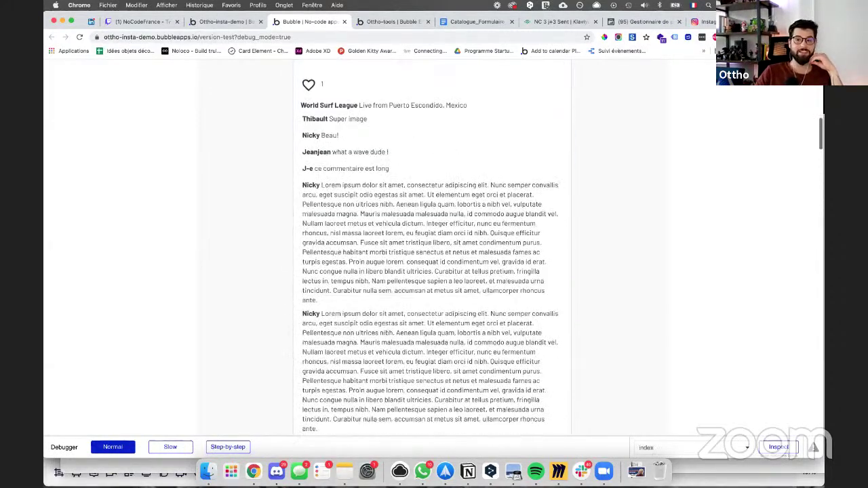
{"action": "left_click", "coordinate": [708, 22]}
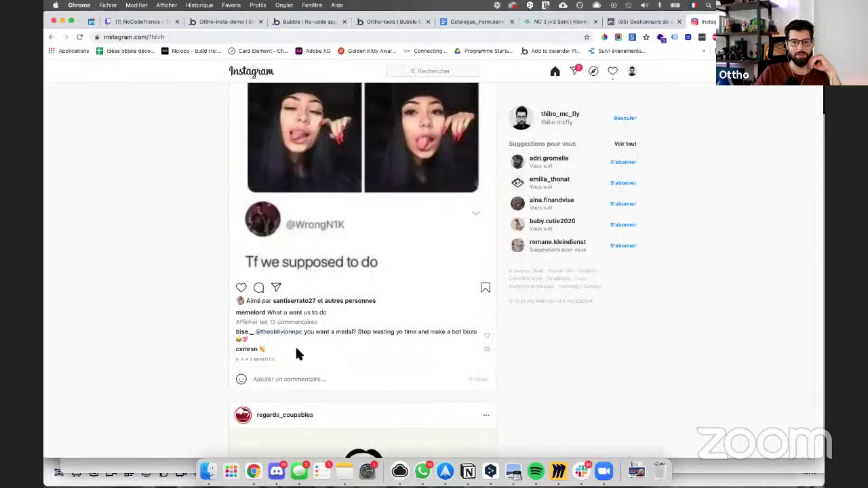
Step: Scroll the Instagram feed and open all 241 comments on the tejpartexto post
{"action": "scroll", "coordinate": [297, 351], "scroll_direction": "down", "scroll_amount": 10}
{"action": "scroll", "coordinate": [298, 353], "scroll_direction": "down", "scroll_amount": 5}
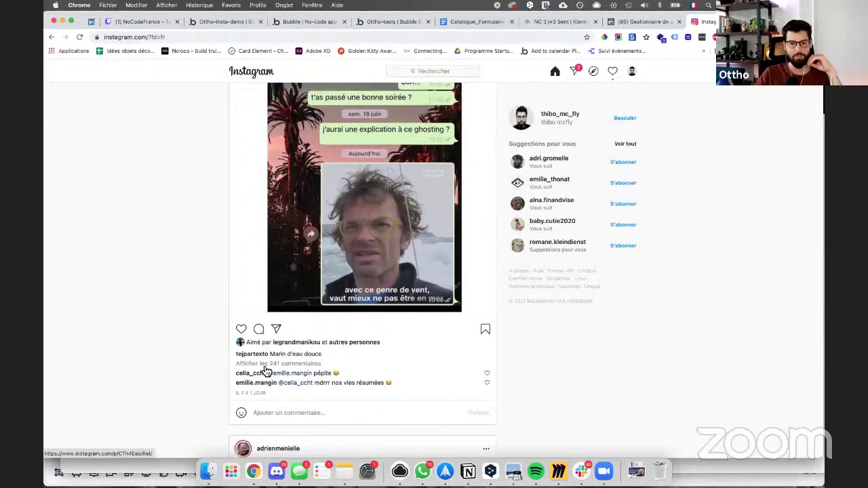
{"action": "left_click", "coordinate": [265, 370]}
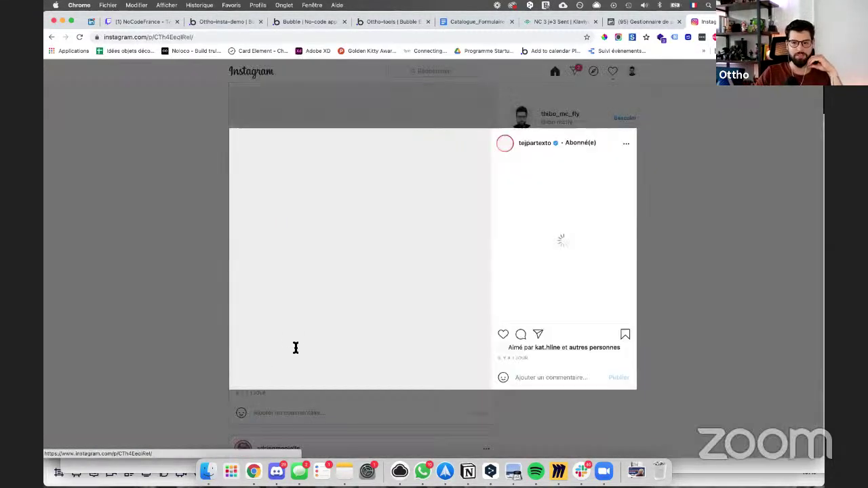
{"action": "scroll", "coordinate": [567, 213], "scroll_direction": "down", "scroll_amount": 1}
{"action": "scroll", "coordinate": [576, 230], "scroll_direction": "down", "scroll_amount": 1}
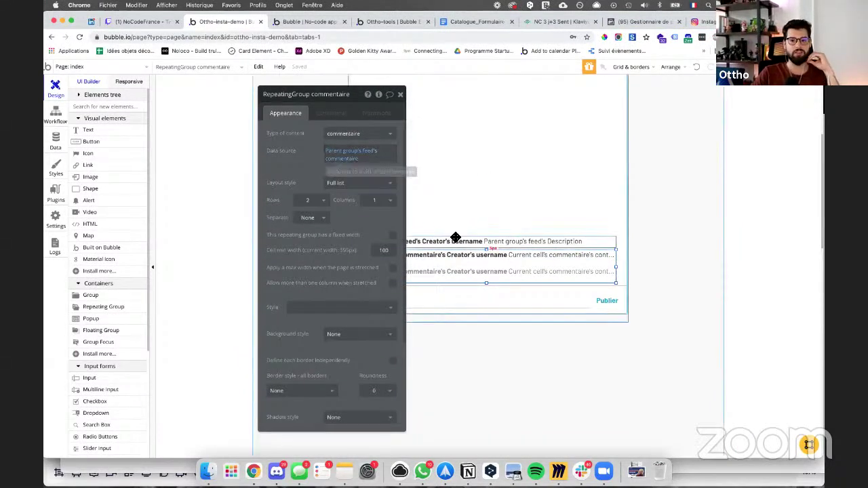
Step: Set the comments data source to Parent group's feed's commentaire:items until #3 and preview it
{"action": "left_click", "coordinate": [343, 157]}
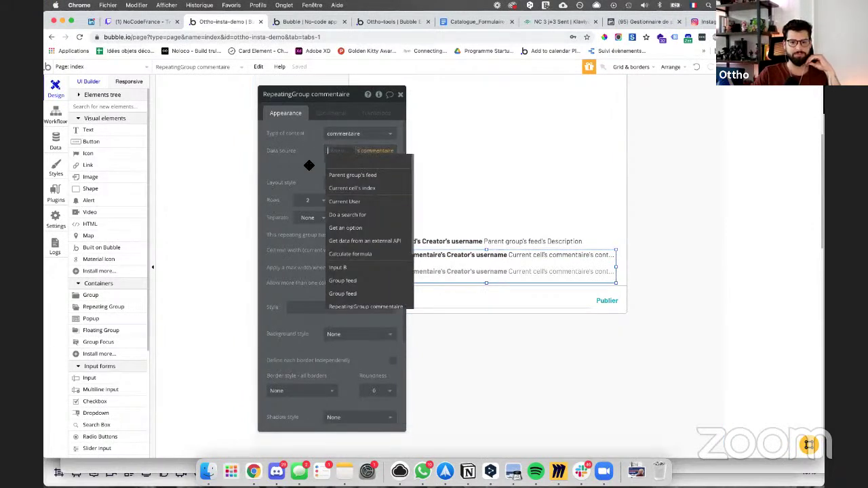
{"action": "left_click", "coordinate": [352, 174]}
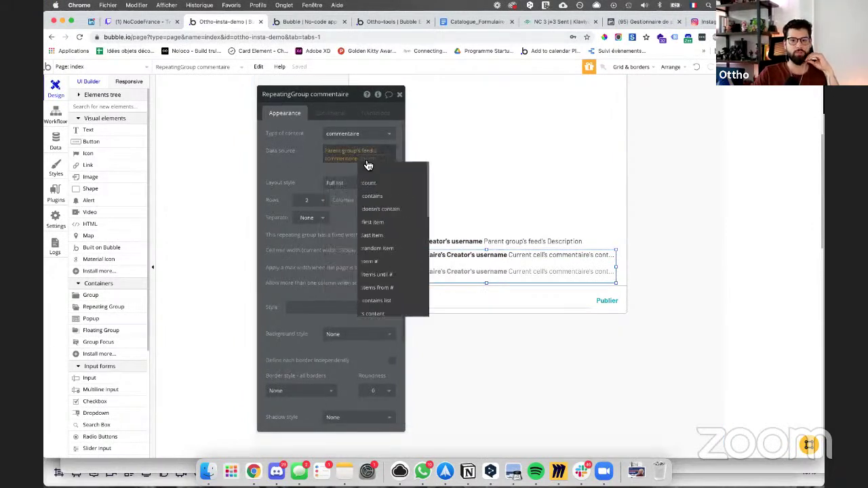
{"action": "scroll", "coordinate": [384, 238], "scroll_direction": "down", "scroll_amount": 1}
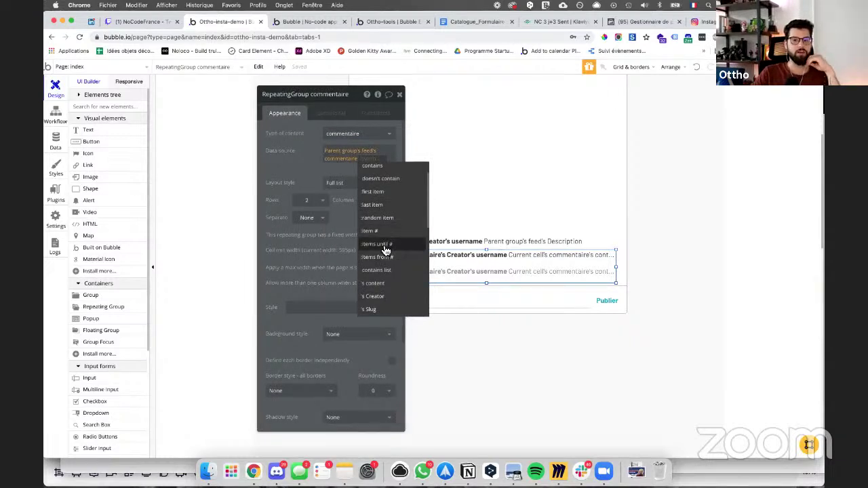
{"action": "left_click", "coordinate": [385, 250]}
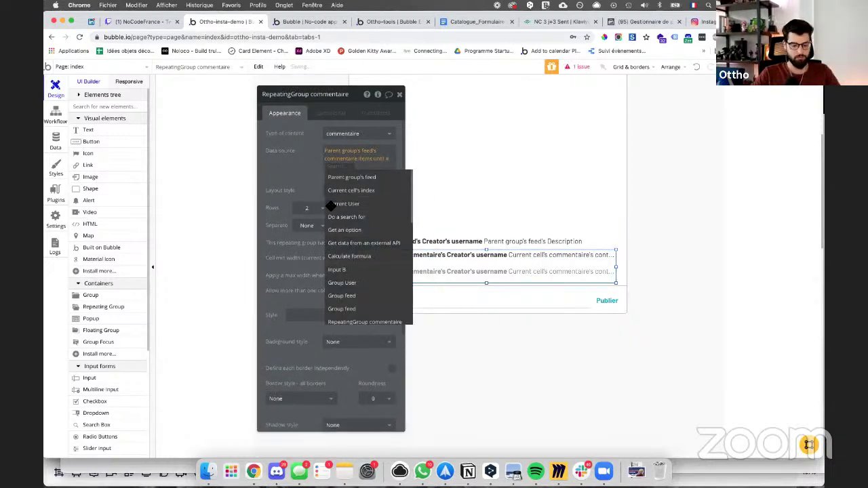
{"action": "type", "text": "3"}
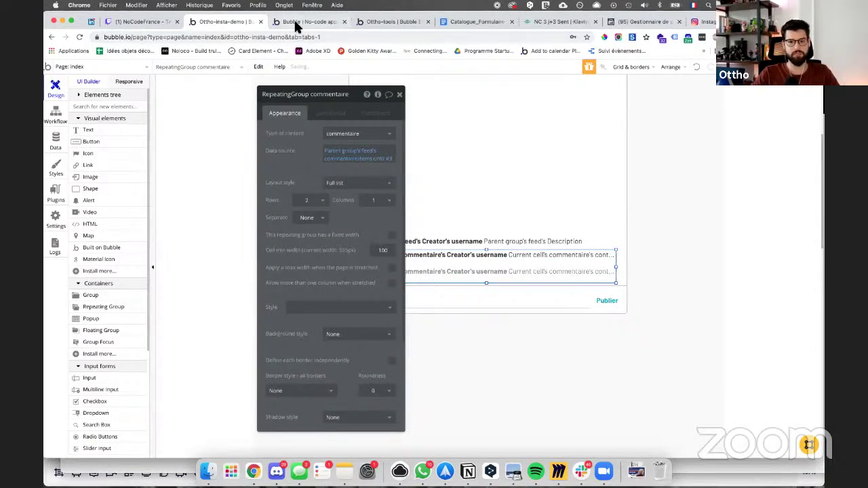
{"action": "left_click", "coordinate": [296, 23]}
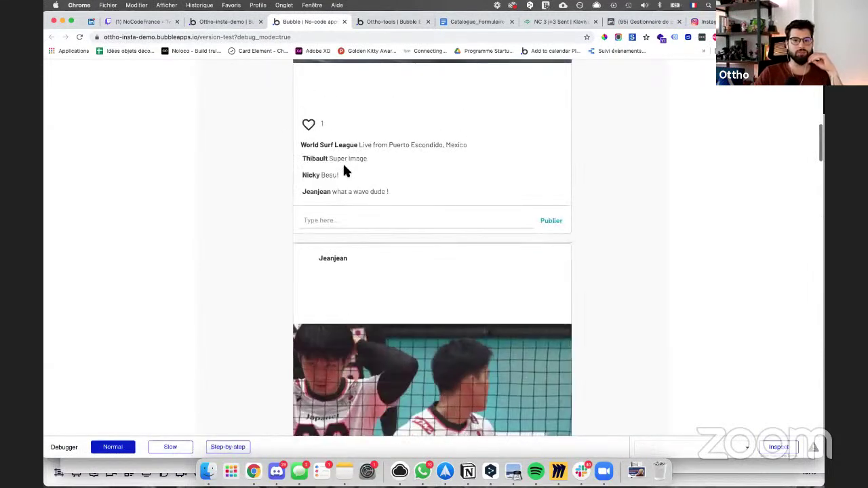
{"action": "left_click", "coordinate": [226, 21]}
Step: Raise the comment limit to items until #4 and shorten the comments list's height
{"action": "left_click", "coordinate": [393, 166]}
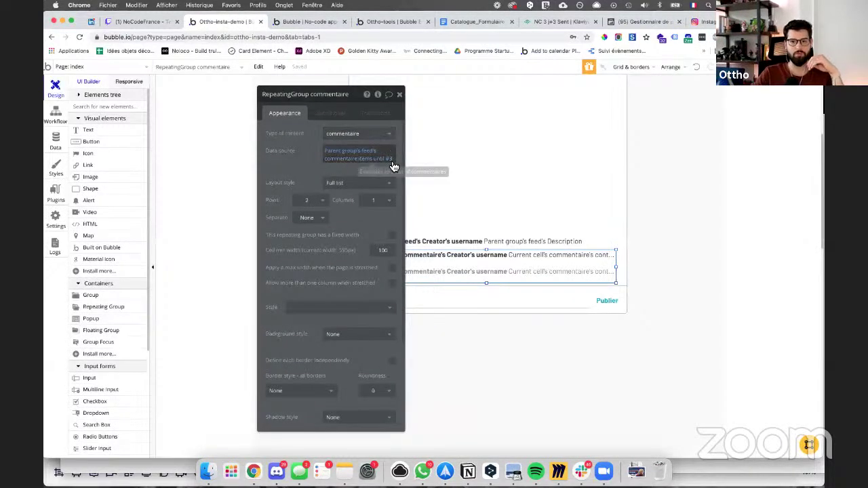
{"action": "type", "text": "4"}
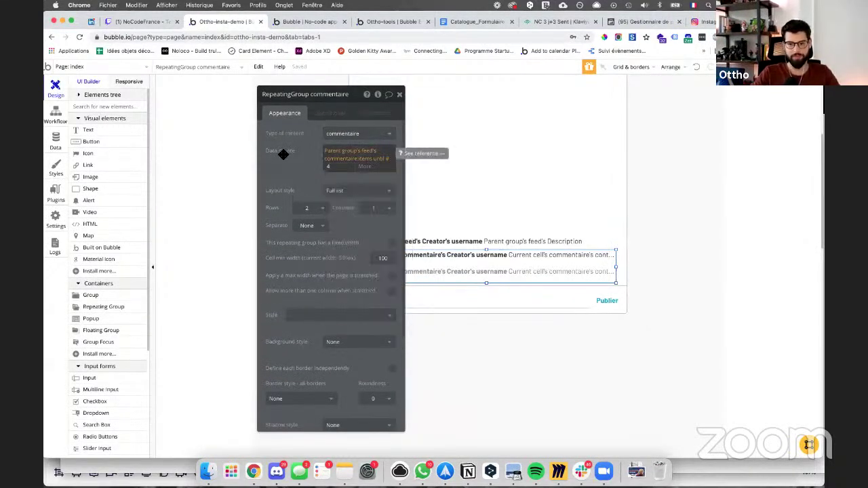
{"action": "left_click", "coordinate": [283, 155]}
{"action": "left_click_drag", "start_coordinate": [485, 285], "coordinate": [488, 279]}
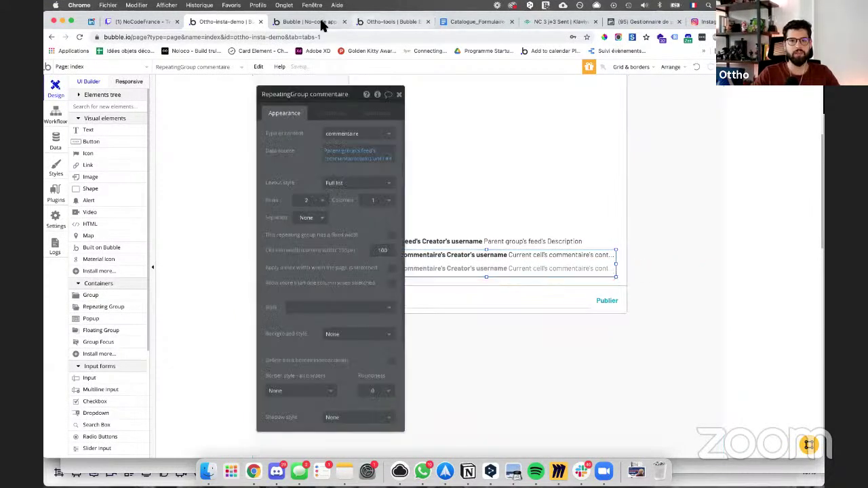
{"action": "left_click", "coordinate": [324, 25]}
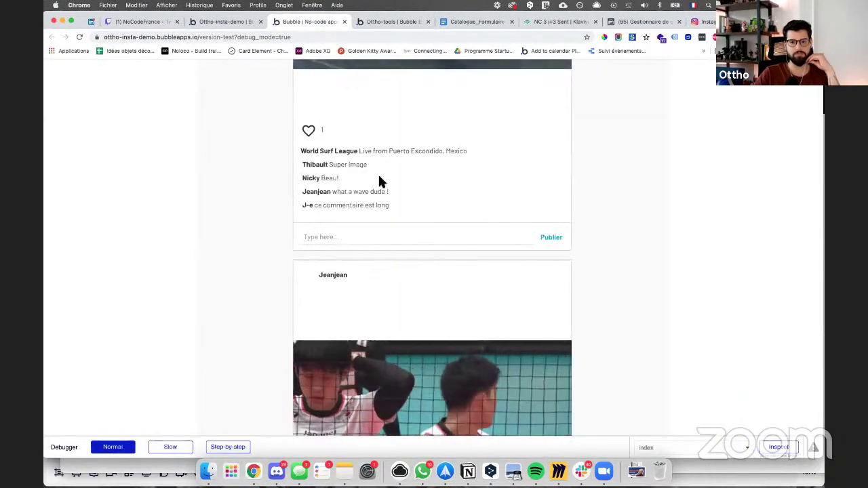
Step: Change the comments data source limit to items until #5
{"action": "left_click", "coordinate": [212, 20]}
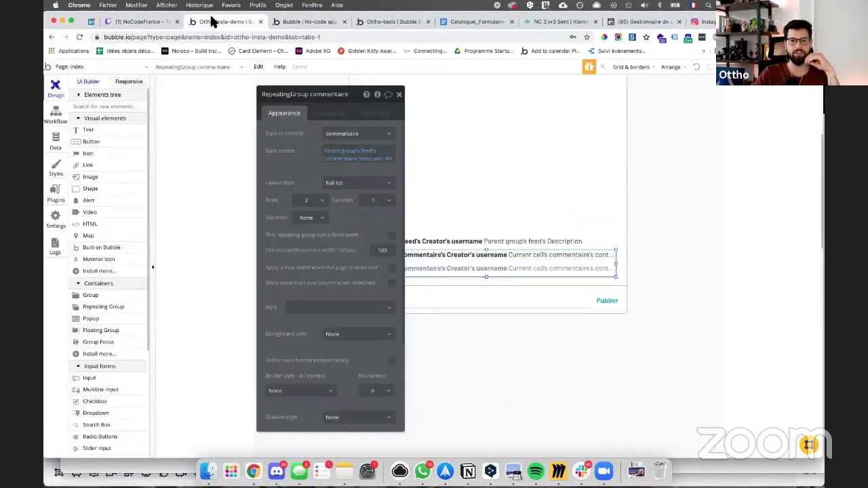
{"action": "left_click", "coordinate": [389, 168]}
{"action": "type", "text": "until"}
{"action": "key", "text": "Return"}
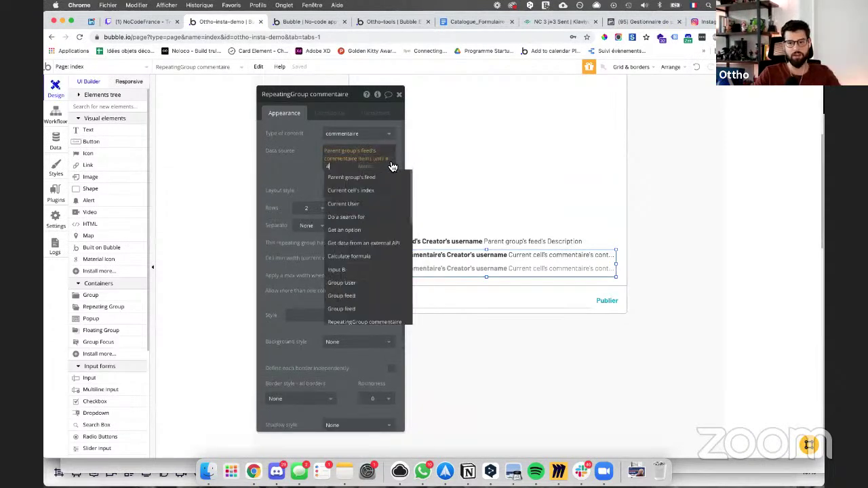
{"action": "key", "text": "BackSpace"}
{"action": "type", "text": "5"}
{"action": "left_click", "coordinate": [299, 163]}
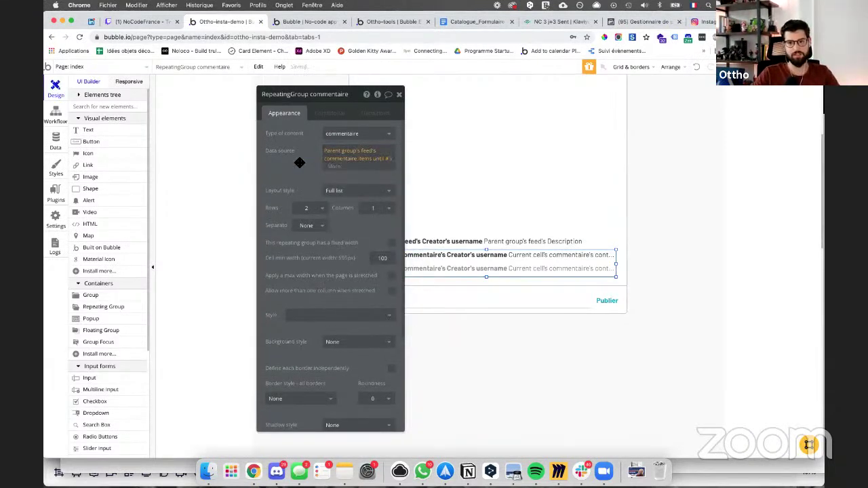
Step: Reload the preview and check the fifth, long Lorem ipsum comment now appears
{"action": "left_click", "coordinate": [287, 22]}
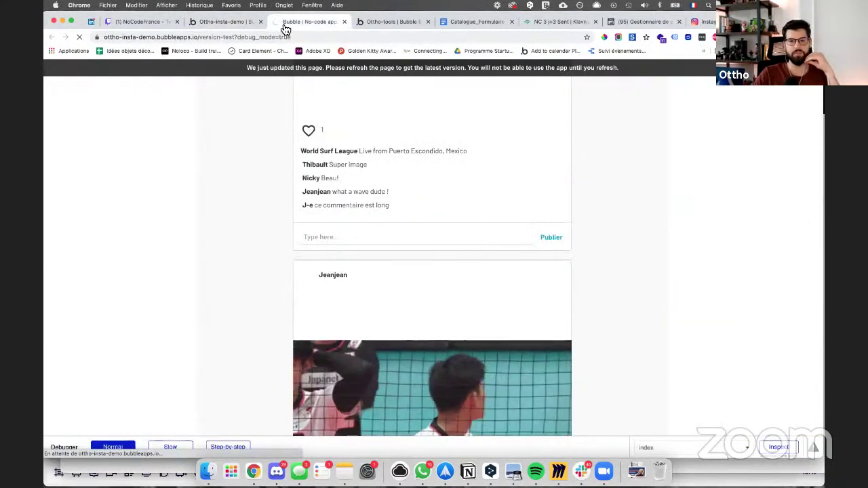
{"action": "left_click", "coordinate": [321, 71]}
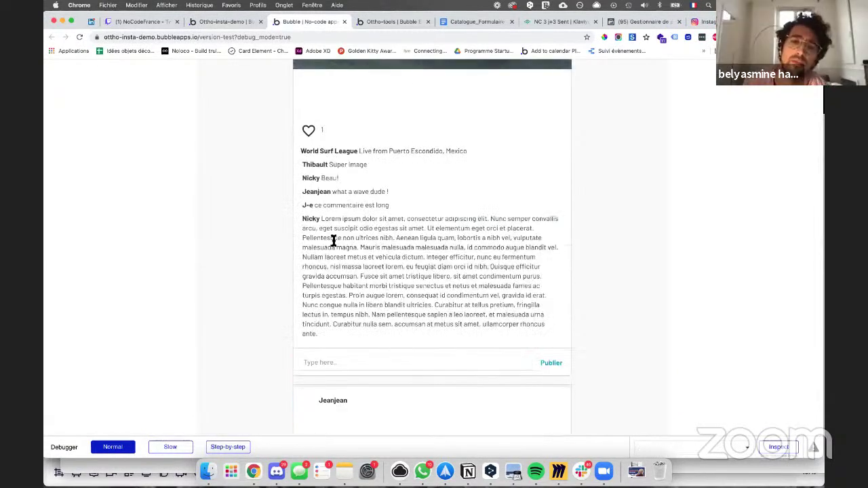
{"action": "left_click_drag", "start_coordinate": [321, 219], "coordinate": [402, 218]}
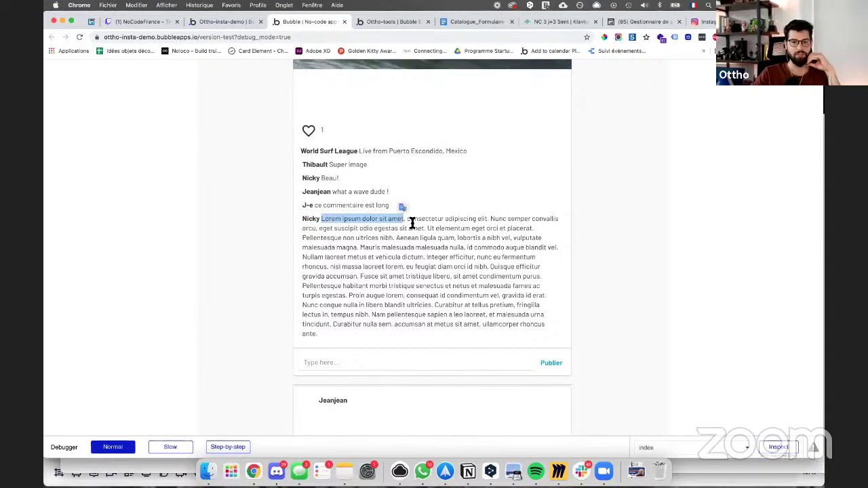
{"action": "left_click", "coordinate": [234, 23]}
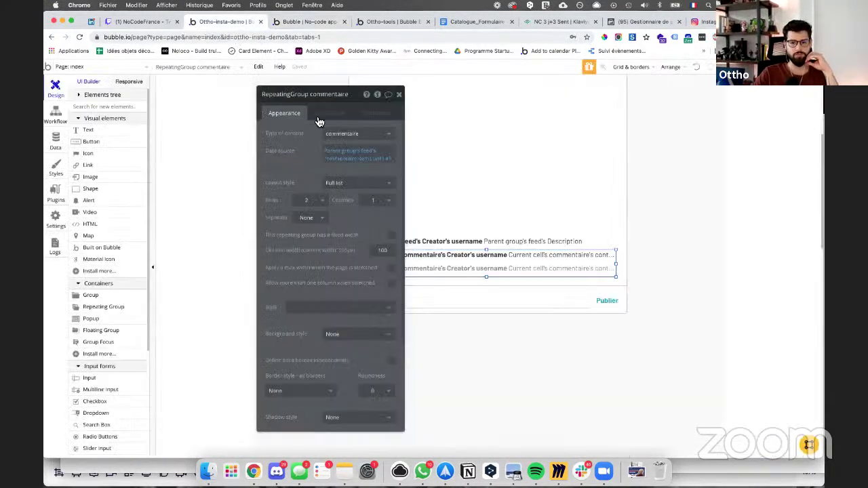
Step: Add a comment-text condition on Current cell's commentaire's content and open the text operators reference
{"action": "left_click", "coordinate": [475, 255]}
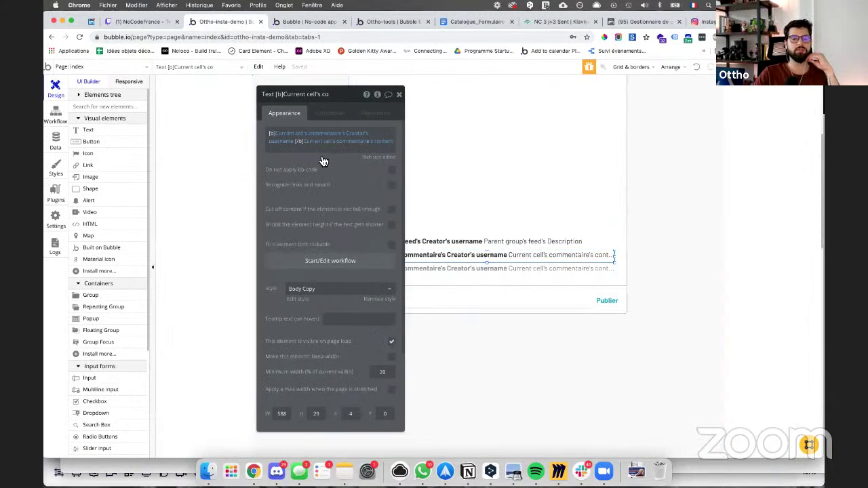
{"action": "left_click", "coordinate": [325, 116]}
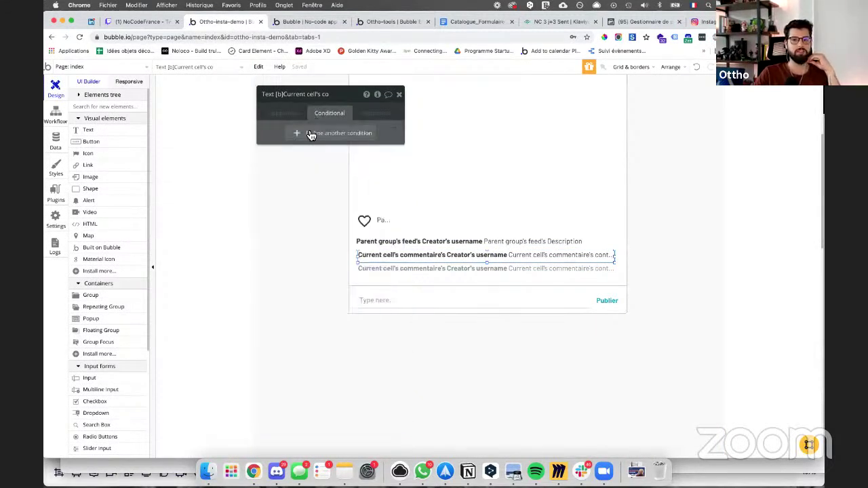
{"action": "left_click", "coordinate": [310, 134]}
{"action": "left_click", "coordinate": [293, 138]}
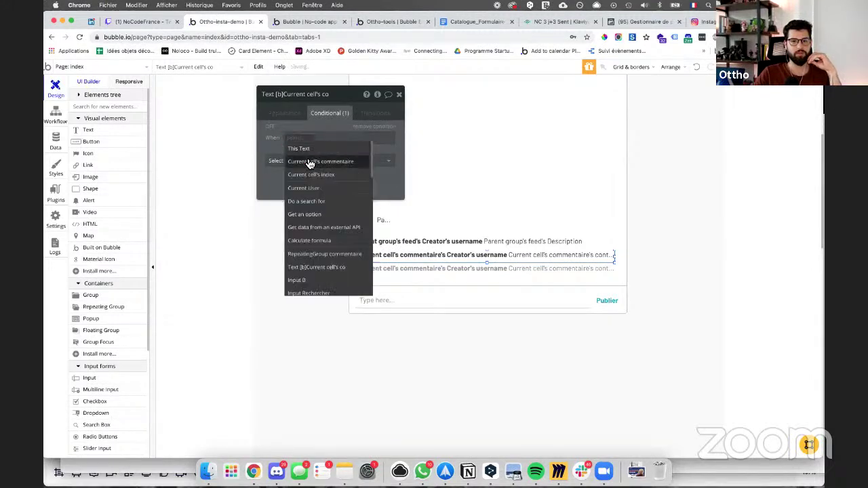
{"action": "left_click", "coordinate": [308, 163]}
{"action": "left_click", "coordinate": [360, 147]}
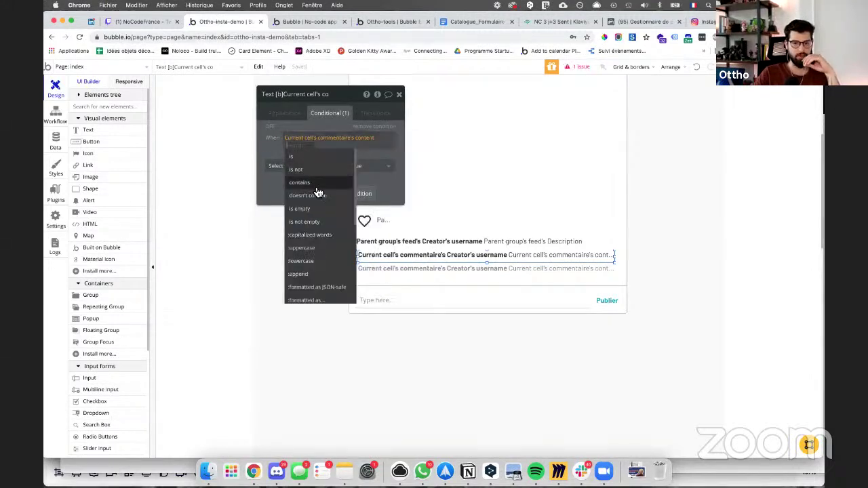
{"action": "scroll", "coordinate": [322, 232], "scroll_direction": "down", "scroll_amount": 3}
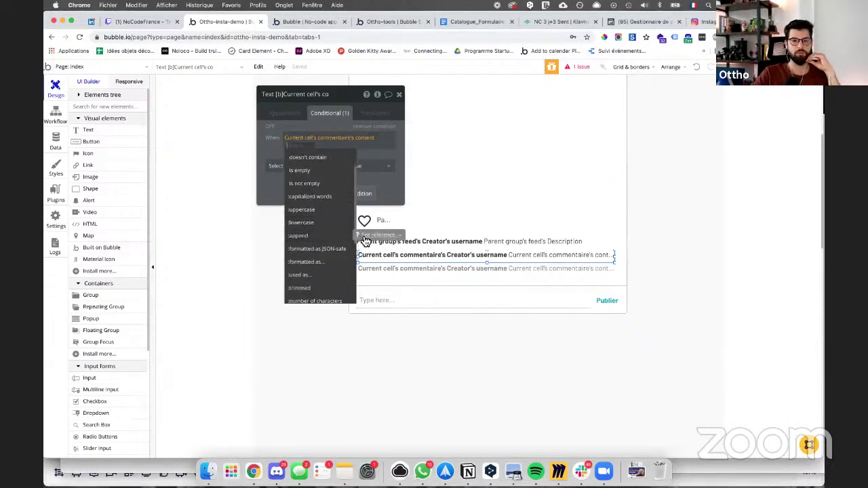
{"action": "left_click", "coordinate": [362, 235]}
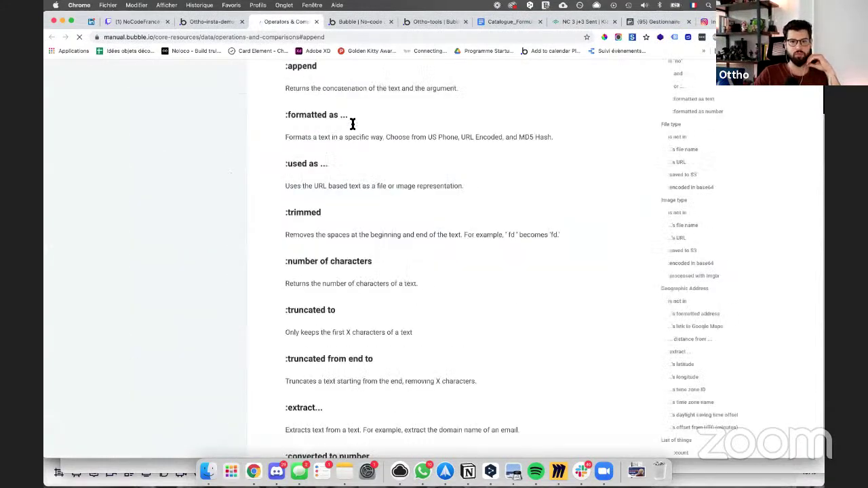
Step: Read the Operators & Comparisons page and highlight the :number of characters description
{"action": "left_click_drag", "start_coordinate": [278, 90], "coordinate": [436, 94]}
{"action": "scroll", "coordinate": [304, 173], "scroll_direction": "down", "scroll_amount": 1}
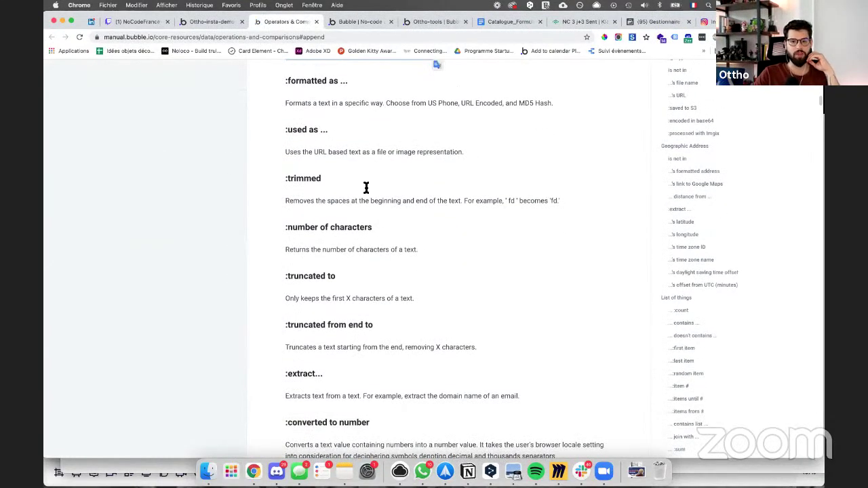
{"action": "scroll", "coordinate": [421, 242], "scroll_direction": "up", "scroll_amount": 1}
{"action": "left_click_drag", "start_coordinate": [421, 288], "coordinate": [284, 286]}
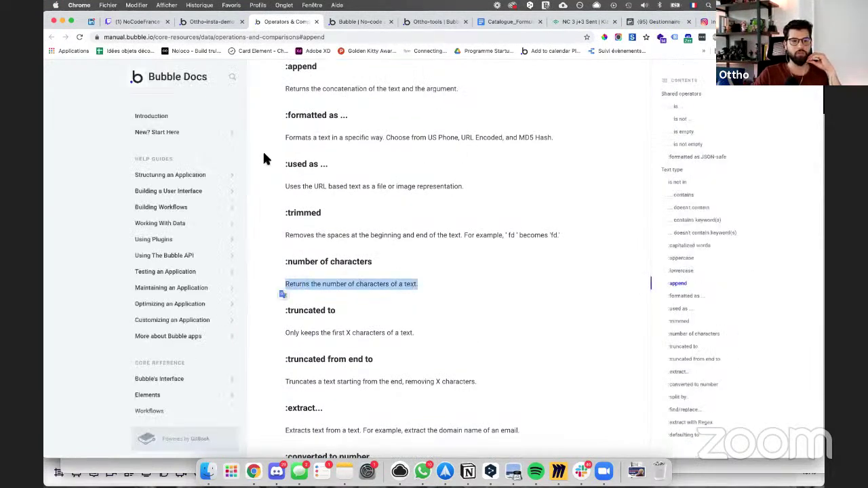
{"action": "left_click", "coordinate": [201, 25]}
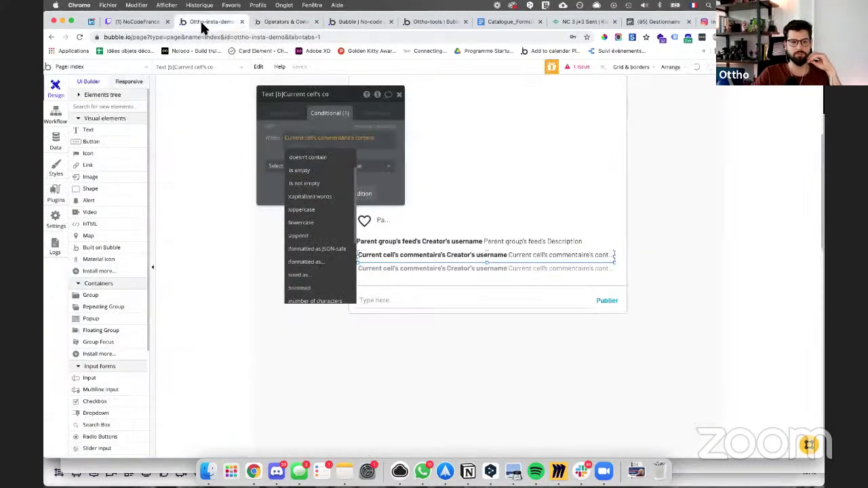
Step: Extend the comment text condition to: content's number of characters < 50
{"action": "scroll", "coordinate": [318, 254], "scroll_direction": "down", "scroll_amount": 3}
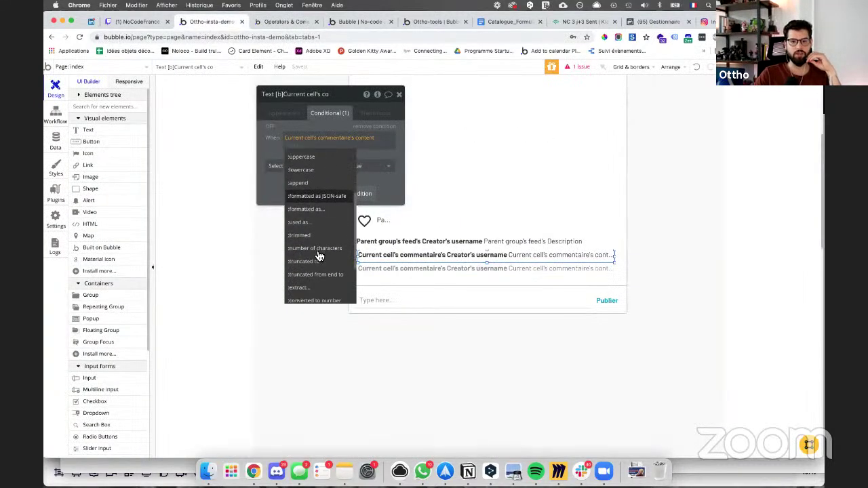
{"action": "left_click", "coordinate": [319, 254]}
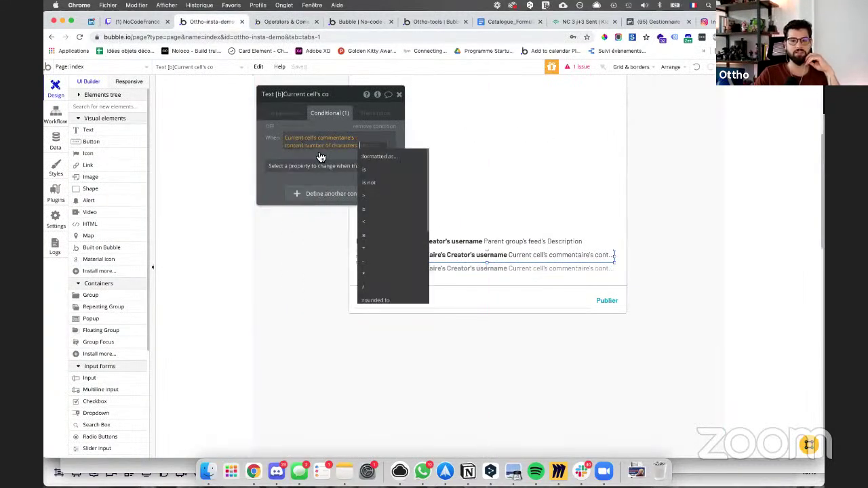
{"action": "left_click", "coordinate": [381, 221]}
{"action": "type", "text": "50"}
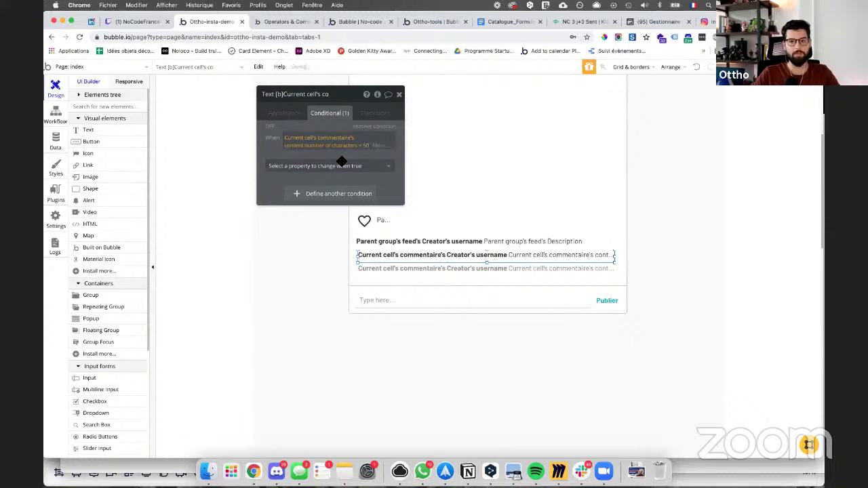
Step: Set the condition's Text to Current cell's comment content truncated to 40, followed by 'plus'
{"action": "left_click", "coordinate": [332, 165]}
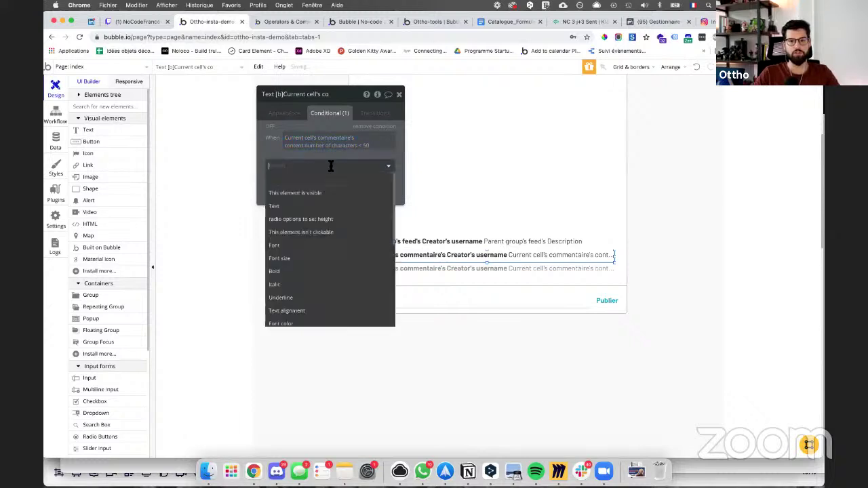
{"action": "left_click", "coordinate": [305, 206]}
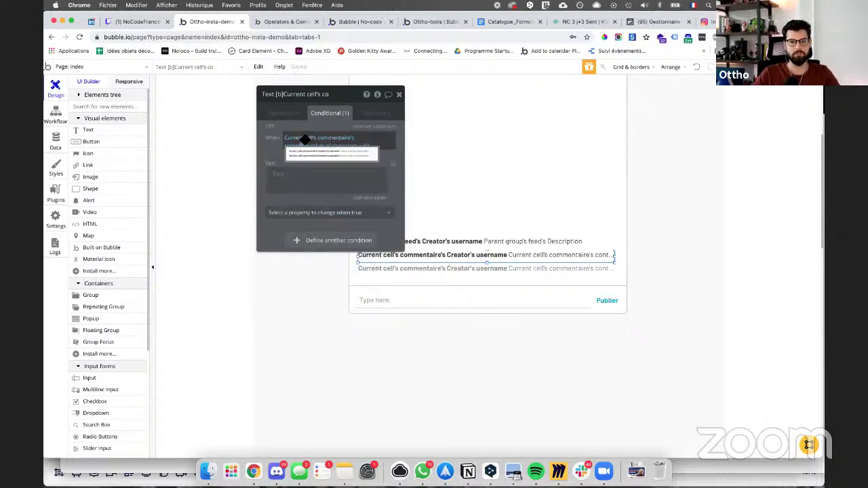
{"action": "left_click", "coordinate": [281, 175]}
{"action": "left_click", "coordinate": [303, 216]}
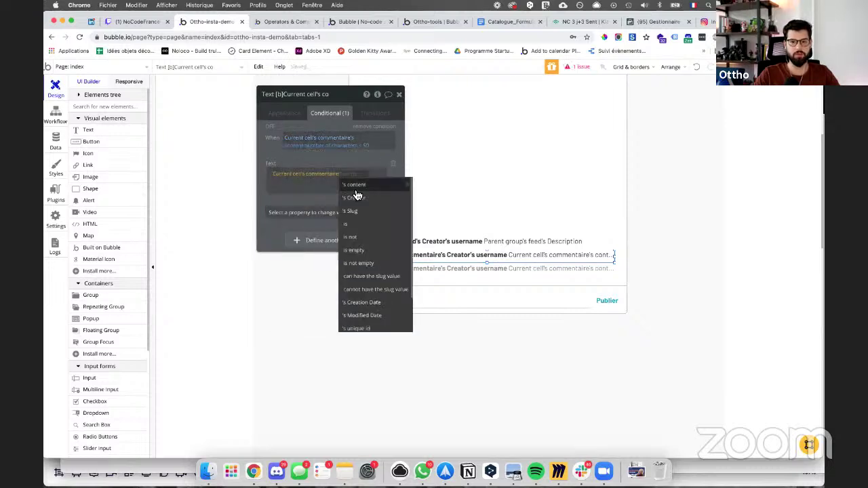
{"action": "left_click", "coordinate": [353, 190]}
{"action": "left_click", "coordinate": [370, 180]}
{"action": "key", "text": "Down"}
{"action": "key", "text": "Down"}
{"action": "key", "text": "Down"}
{"action": "key", "text": "Down"}
{"action": "key", "text": "Down"}
{"action": "key", "text": "Down"}
{"action": "key", "text": "Down"}
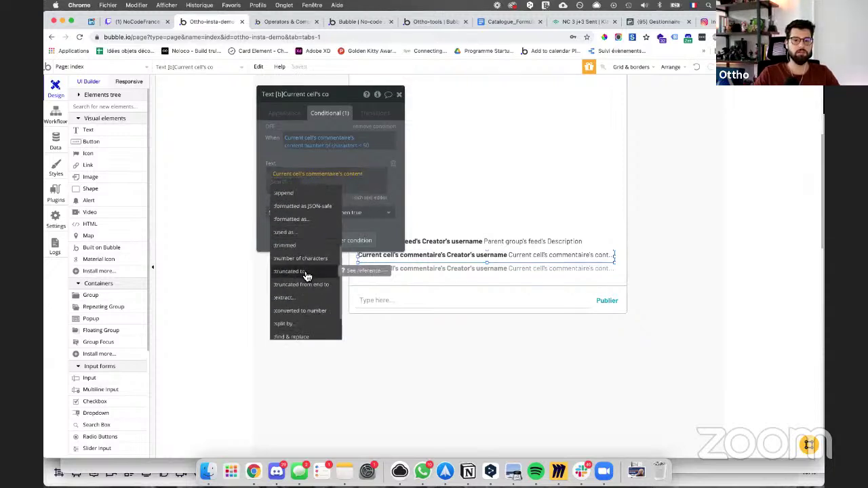
{"action": "left_click", "coordinate": [307, 273]}
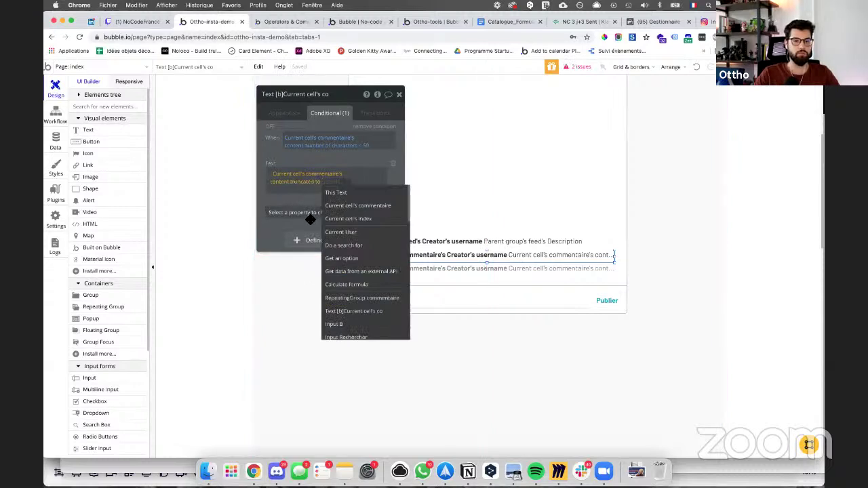
{"action": "type", "text": "40"}
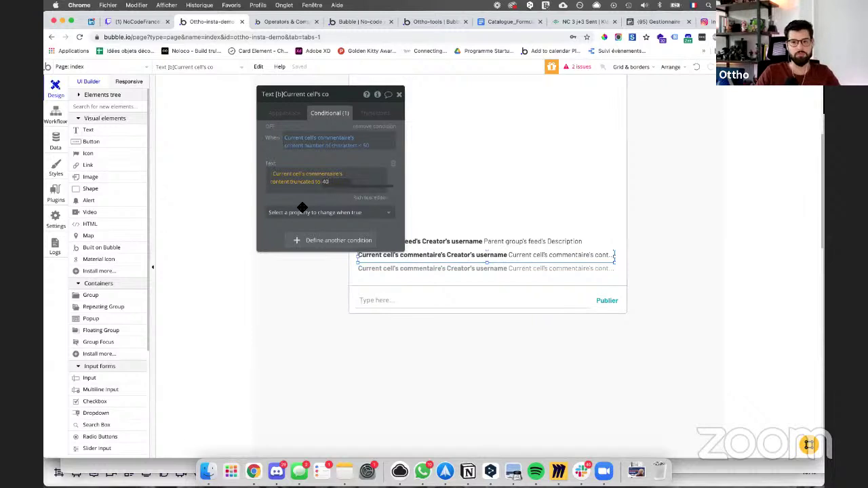
{"action": "left_click", "coordinate": [355, 189]}
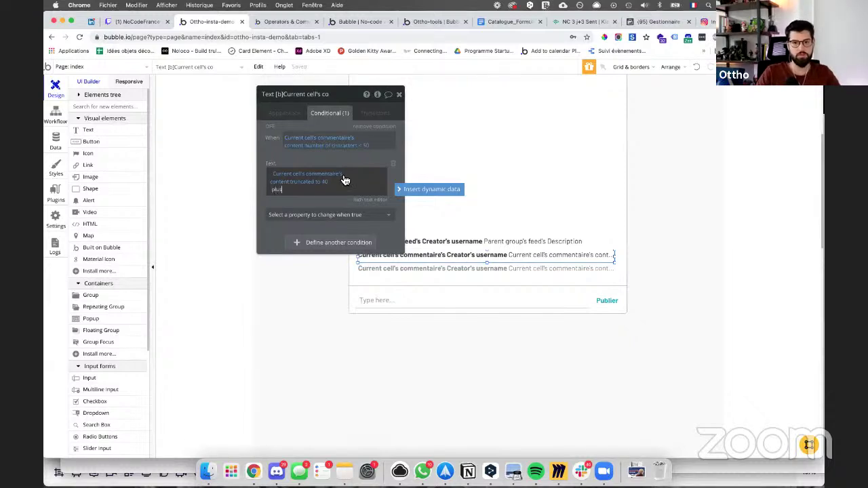
{"action": "left_click", "coordinate": [296, 198]}
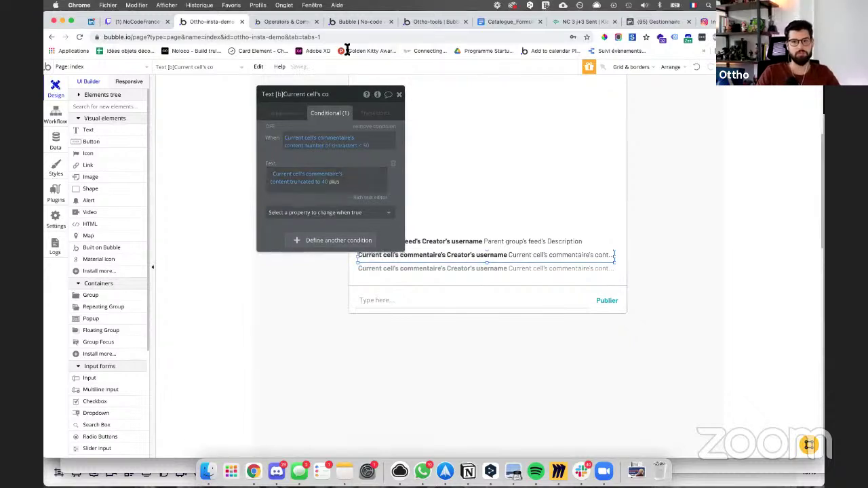
{"action": "left_click", "coordinate": [371, 198]}
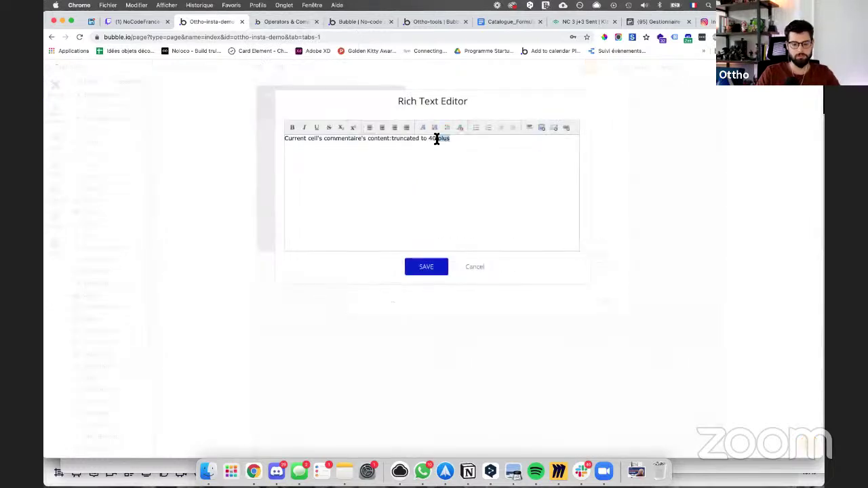
Step: Save 'plus' in bold and close the Operators & Comparisons docs tab
{"action": "left_click", "coordinate": [434, 266]}
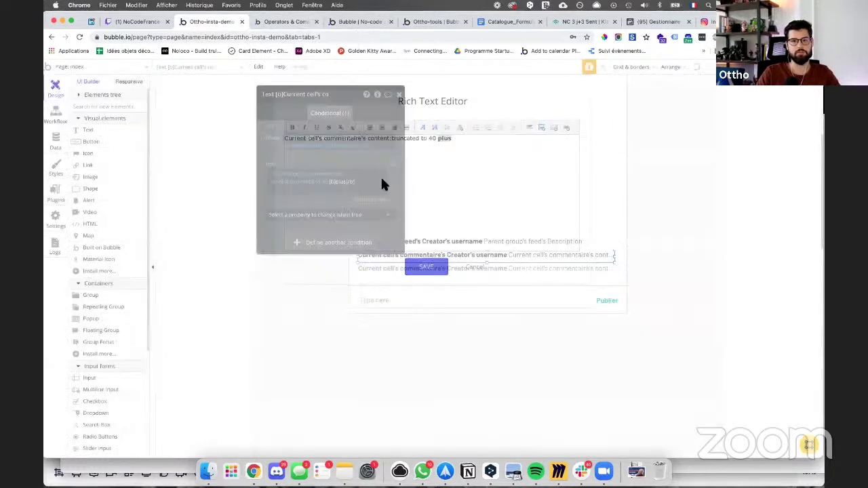
{"action": "left_click", "coordinate": [292, 22]}
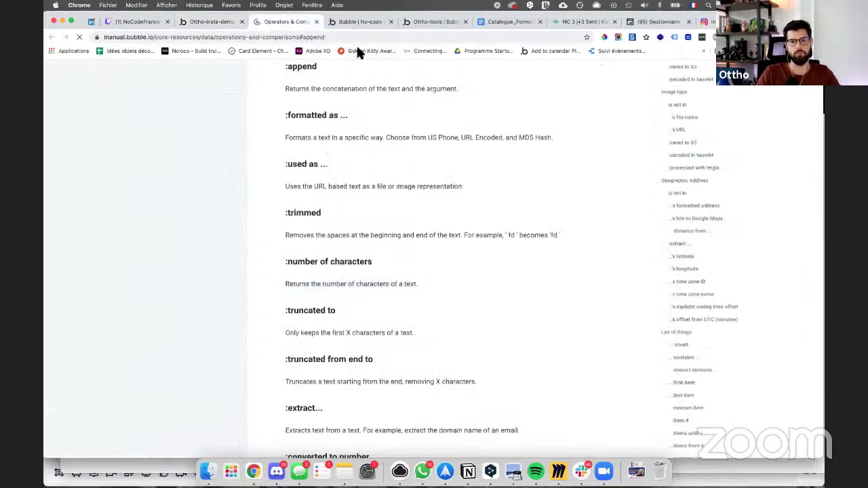
{"action": "left_click", "coordinate": [315, 22]}
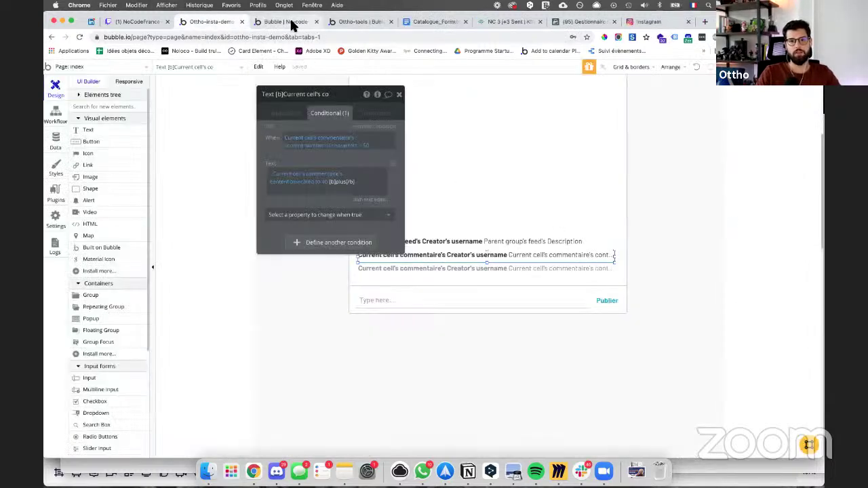
Step: Check the preview's comments ending in 'plus', then return to the conditional text
{"action": "left_click", "coordinate": [291, 22]}
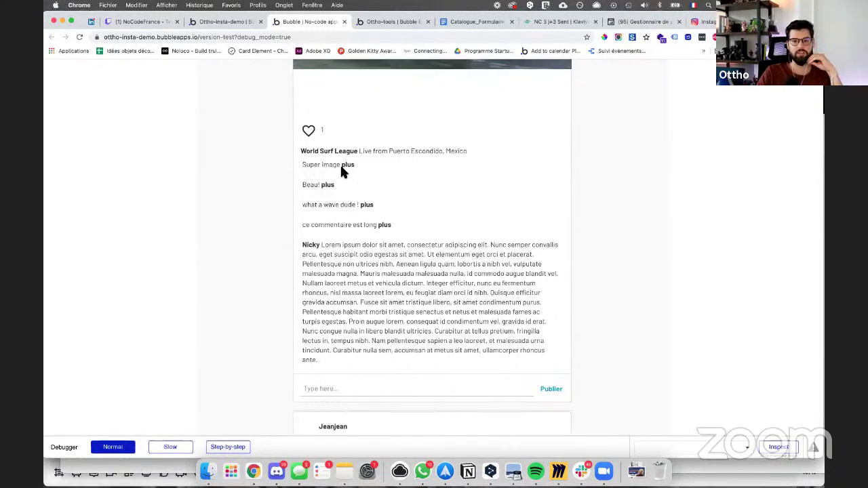
{"action": "left_click", "coordinate": [226, 21]}
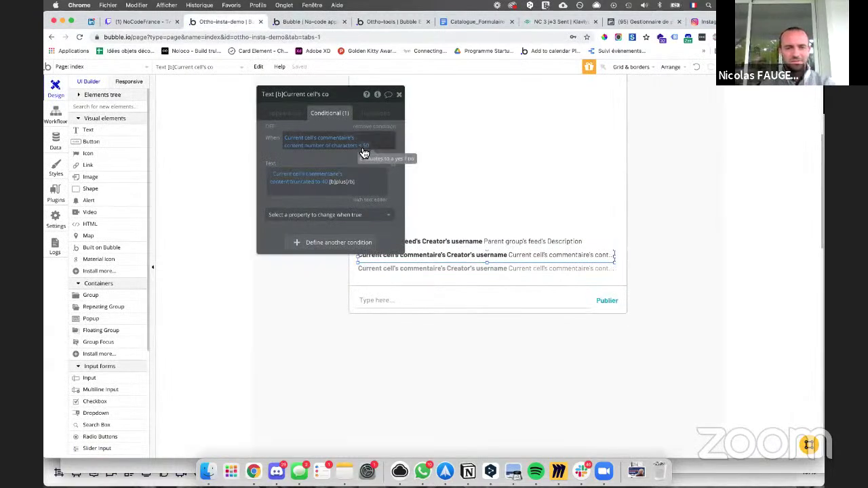
{"action": "left_click", "coordinate": [280, 171]}
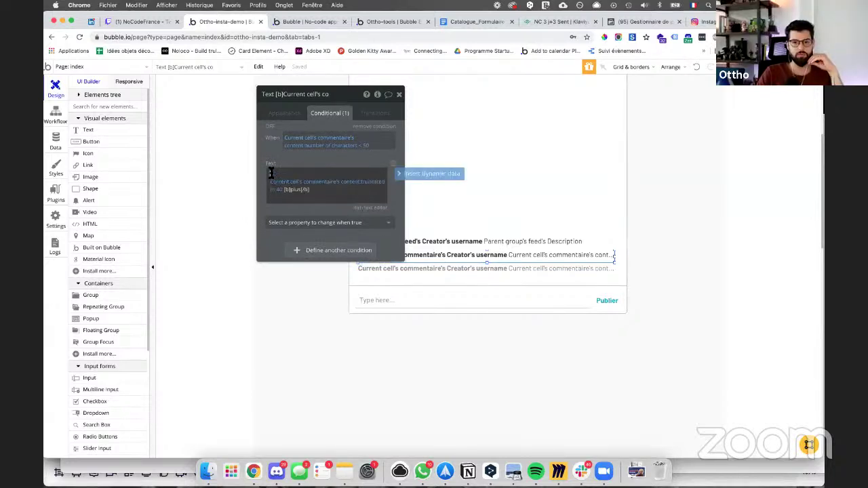
Step: Prepend the Current cell's commentaire's Creator's username to the conditional text, formatted bold
{"action": "left_click", "coordinate": [409, 173]}
{"action": "left_click", "coordinate": [313, 212]}
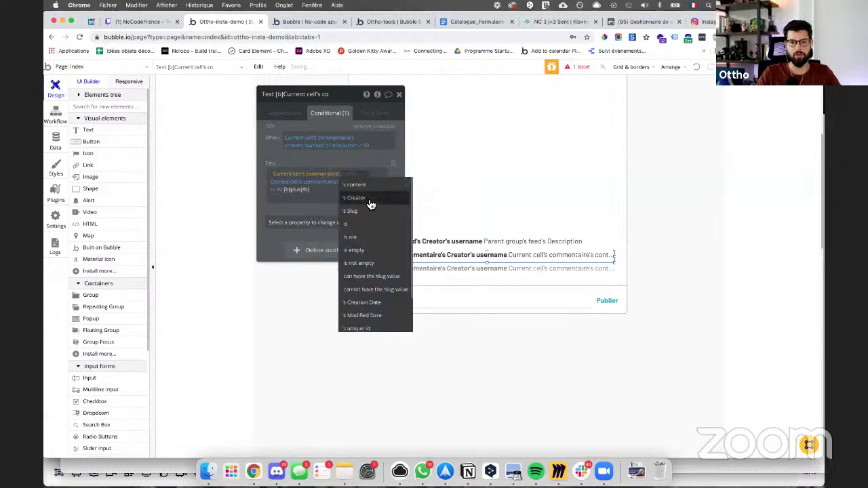
{"action": "left_click", "coordinate": [360, 197]}
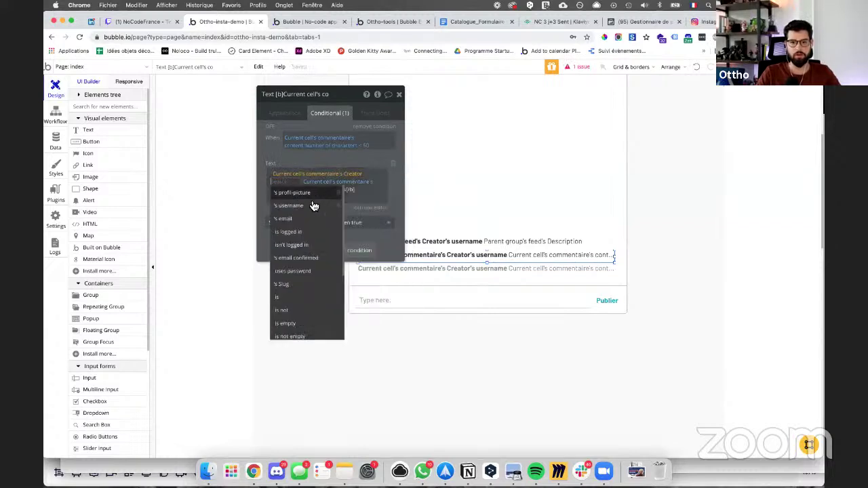
{"action": "left_click", "coordinate": [330, 207]}
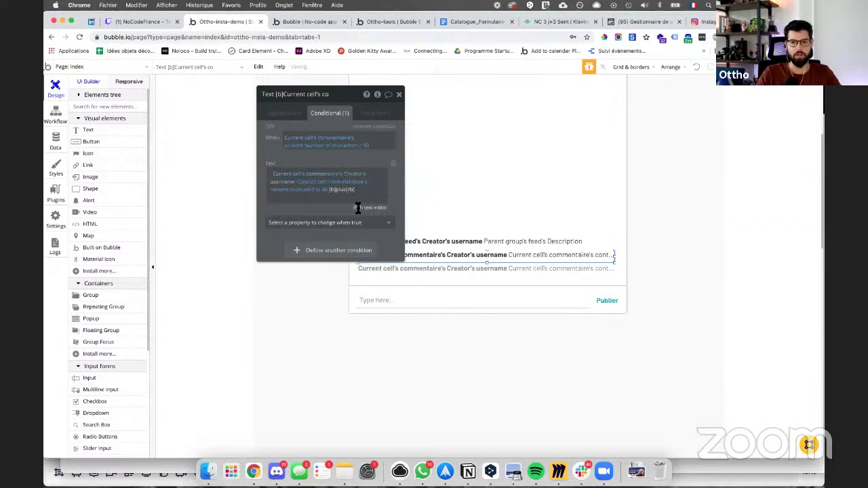
{"action": "left_click", "coordinate": [358, 207]}
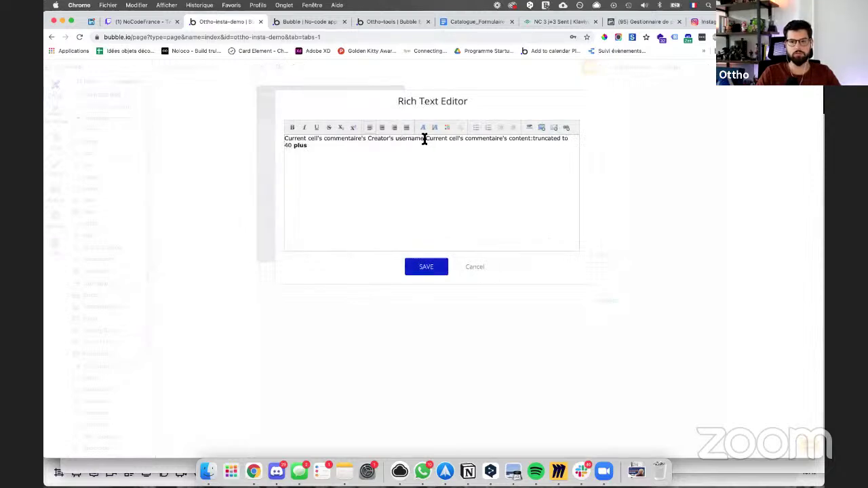
{"action": "left_click_drag", "start_coordinate": [424, 140], "coordinate": [284, 138]}
{"action": "key", "text": "super+b"}
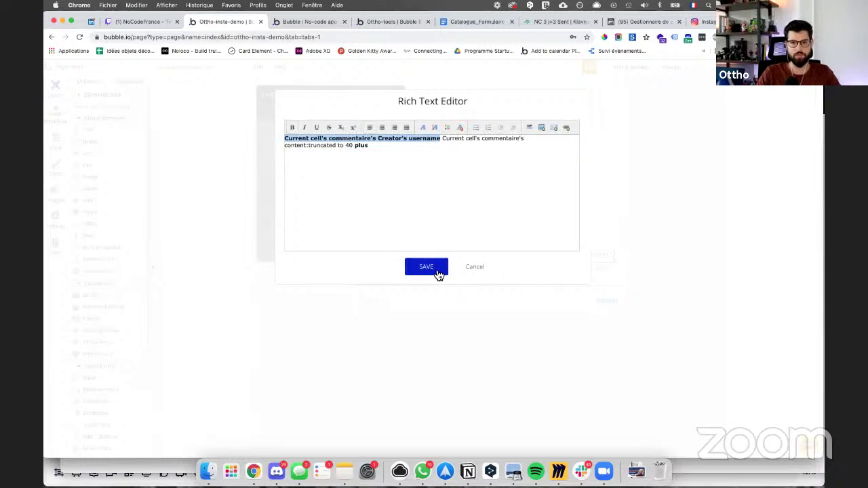
{"action": "left_click", "coordinate": [426, 267]}
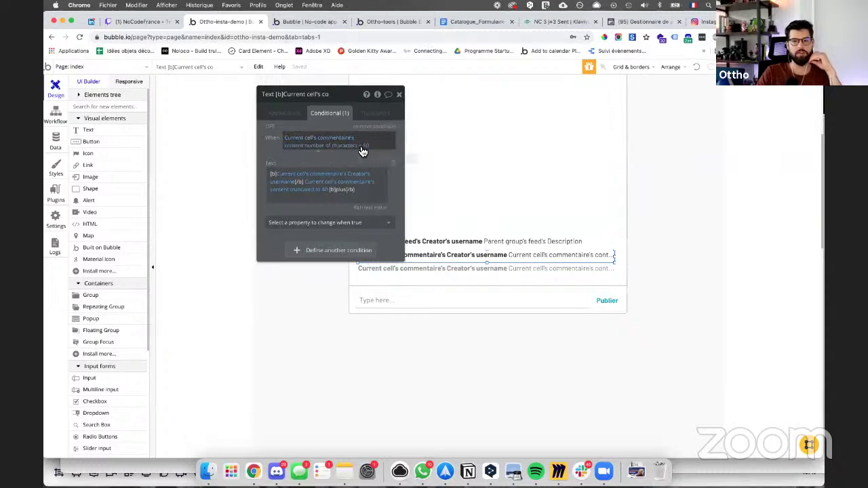
Step: Change the condition to number of characters > 50 and reload the preview to confirm
{"action": "left_click", "coordinate": [278, 22]}
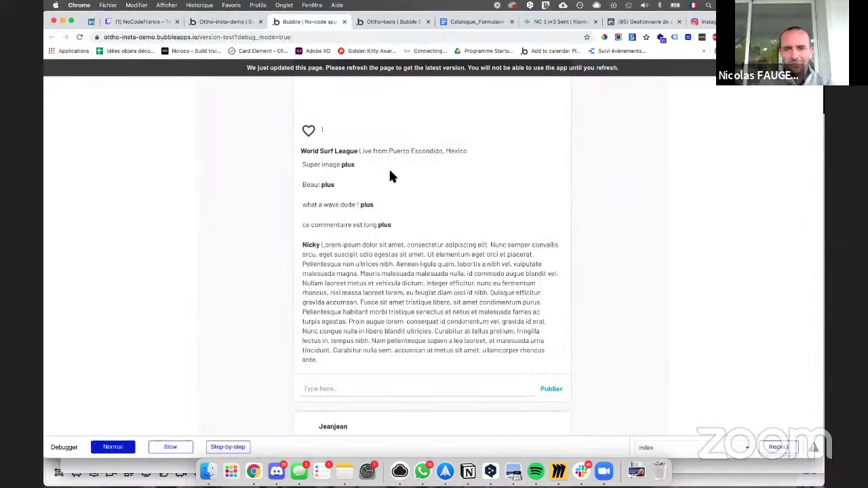
{"action": "left_click", "coordinate": [244, 22]}
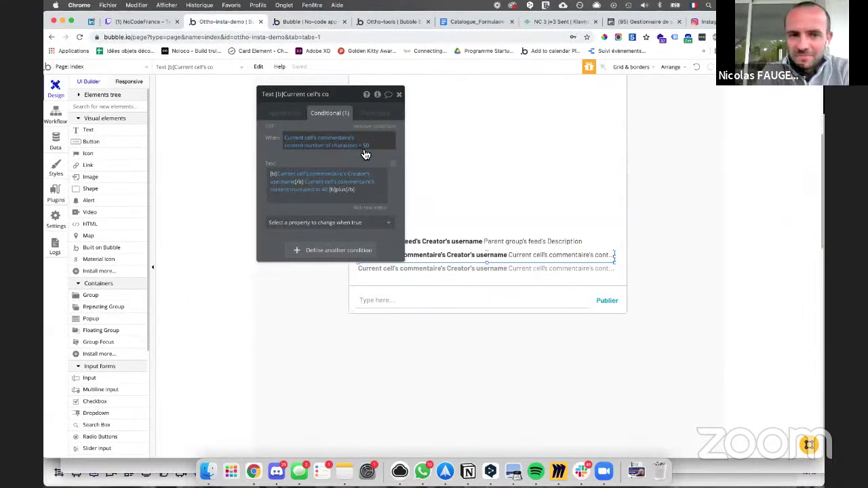
{"action": "left_click", "coordinate": [361, 147]}
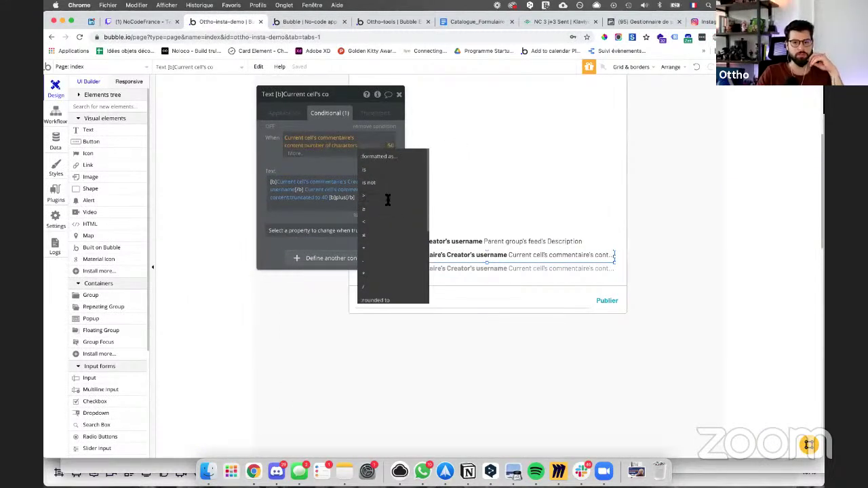
{"action": "left_click", "coordinate": [387, 196]}
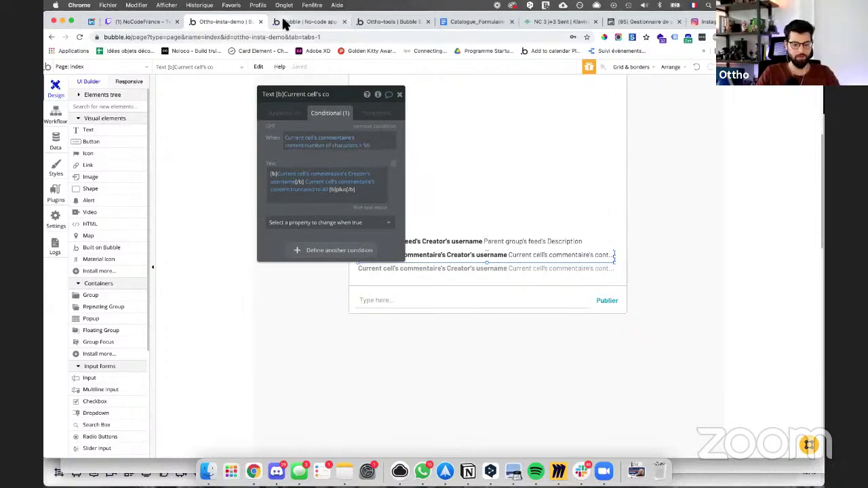
{"action": "left_click", "coordinate": [284, 21]}
{"action": "key", "text": "super+r"}
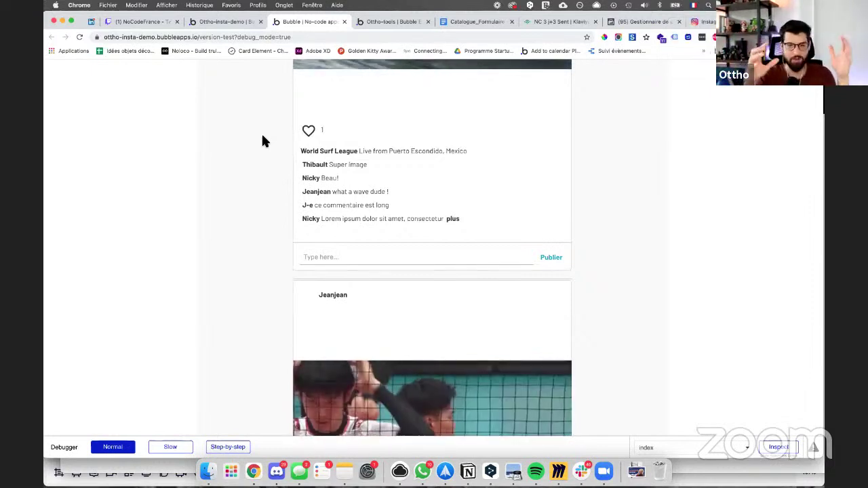
{"action": "left_click", "coordinate": [218, 22]}
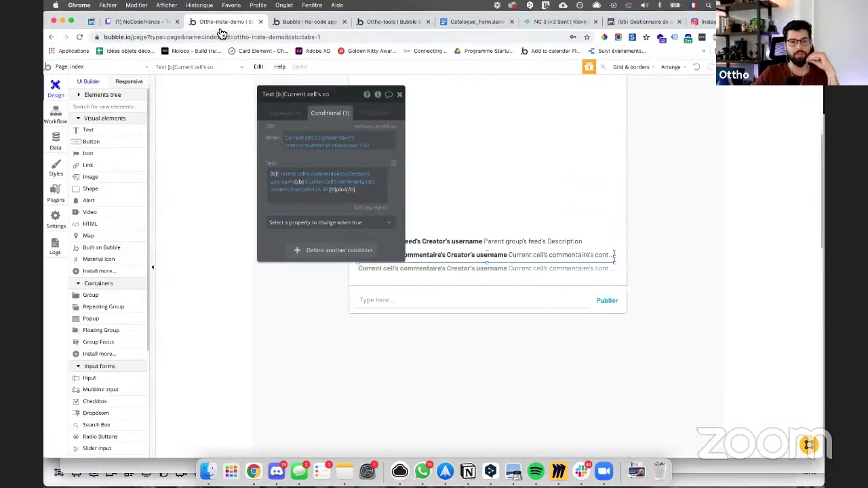
Step: Create a click workflow for the comment text with a Set state action
{"action": "left_click", "coordinate": [287, 113]}
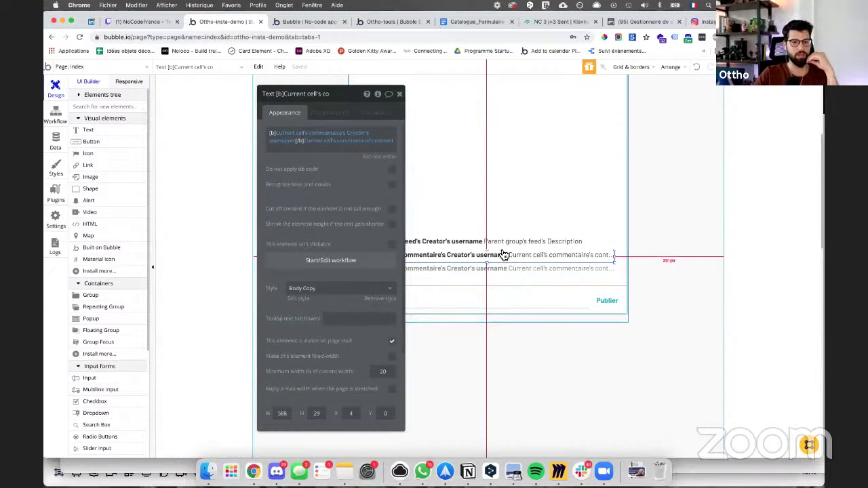
{"action": "left_click", "coordinate": [339, 267]}
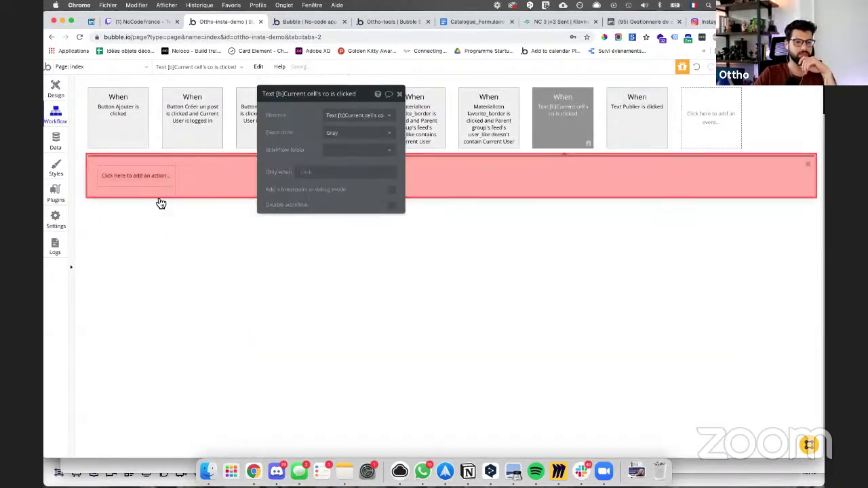
{"action": "left_click", "coordinate": [154, 193]}
{"action": "mouse_move", "coordinate": [132, 298]}
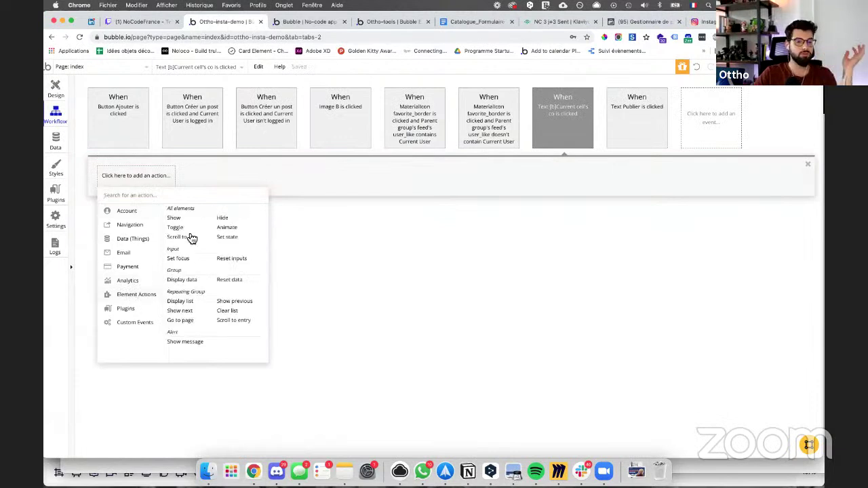
{"action": "left_click", "coordinate": [227, 237]}
{"action": "left_click", "coordinate": [356, 118]}
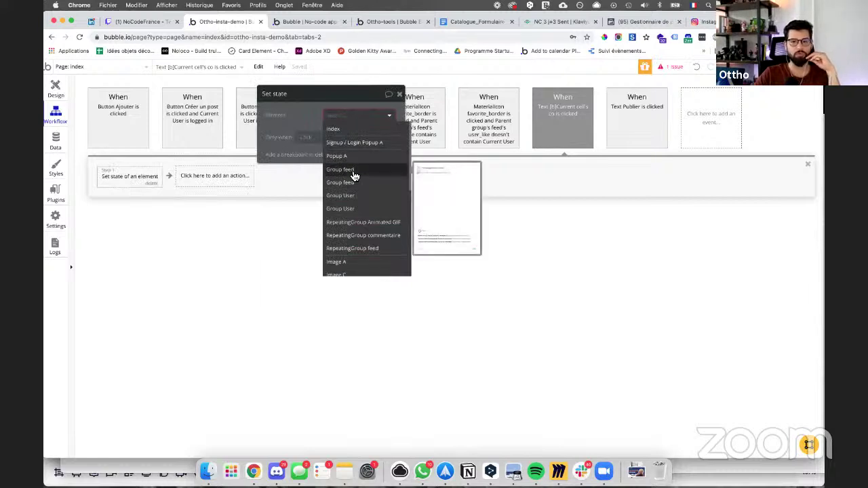
{"action": "scroll", "coordinate": [359, 197], "scroll_direction": "down", "scroll_amount": 4}
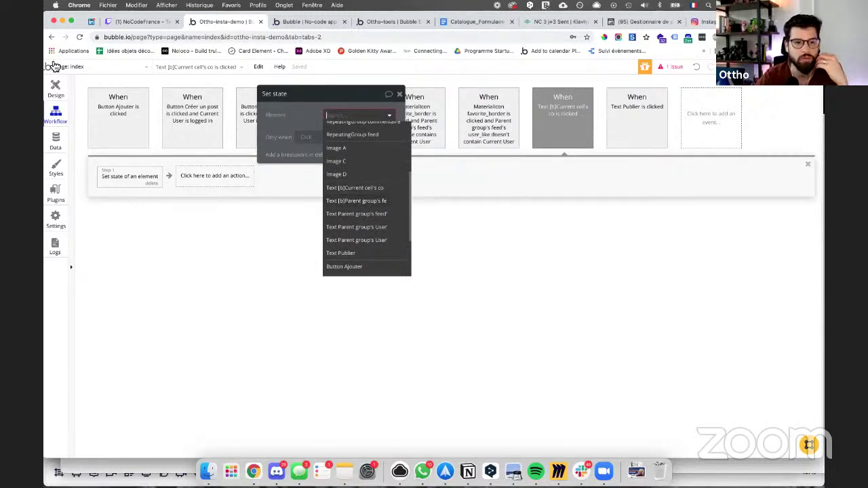
Step: Rename the comment text element to 'textt commentaire'
{"action": "left_click", "coordinate": [55, 86]}
{"action": "left_click", "coordinate": [319, 94]}
{"action": "key", "text": "super+a"}
{"action": "type", "text": "tex"}
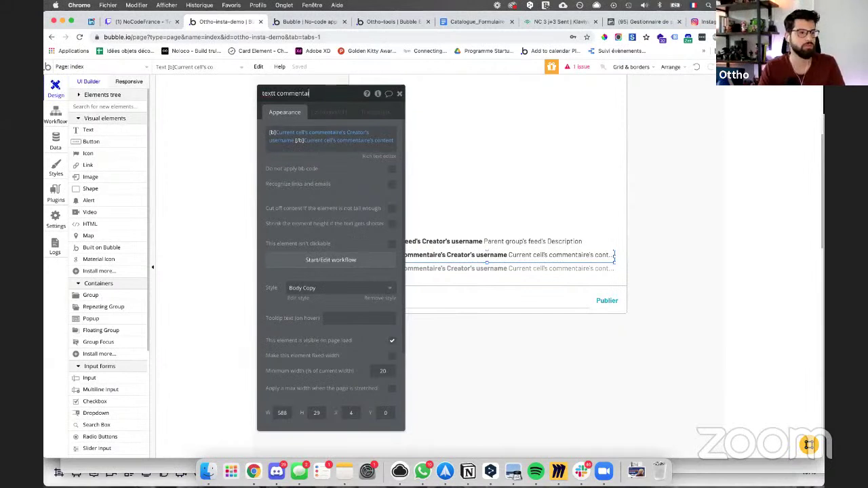
{"action": "key", "text": "Return"}
Step: Target textt commentaire in the Set state step and start a new custom state
{"action": "left_click", "coordinate": [57, 116]}
{"action": "left_click", "coordinate": [332, 116]}
{"action": "type", "text": "textt commentaire"}
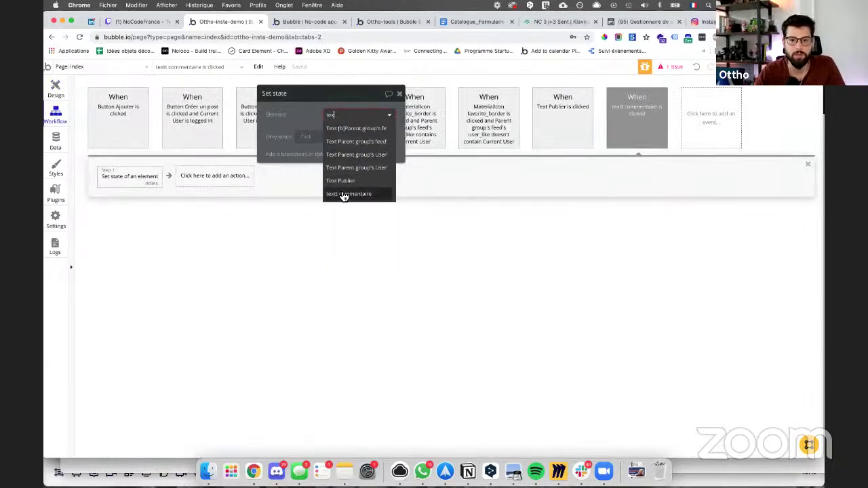
{"action": "left_click", "coordinate": [343, 194]}
{"action": "left_click", "coordinate": [343, 130]}
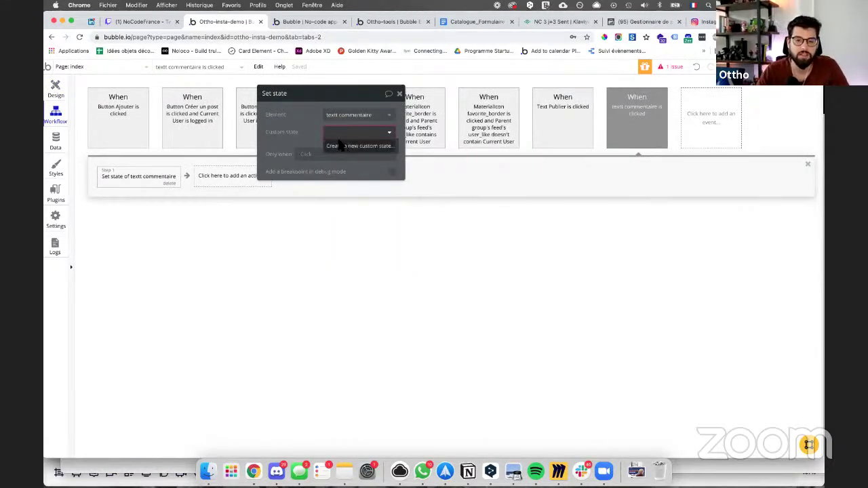
{"action": "left_click", "coordinate": [339, 142]}
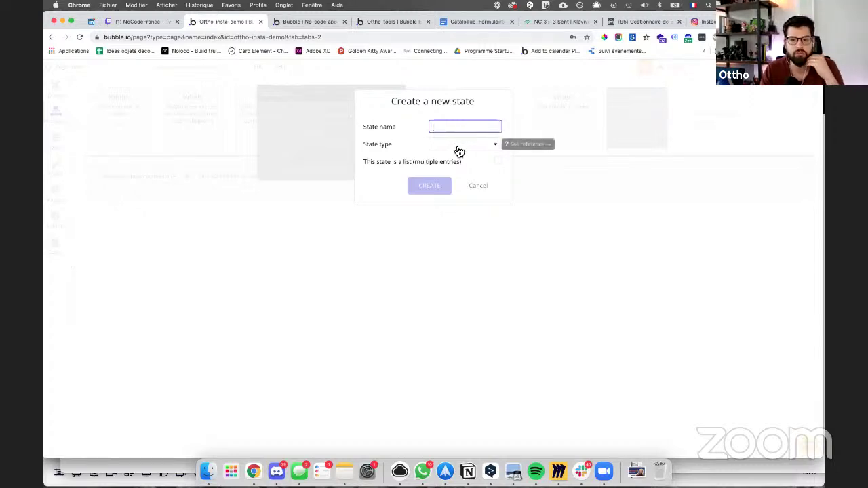
Step: Create a yes / no custom state named long-text
{"action": "left_click", "coordinate": [458, 149]}
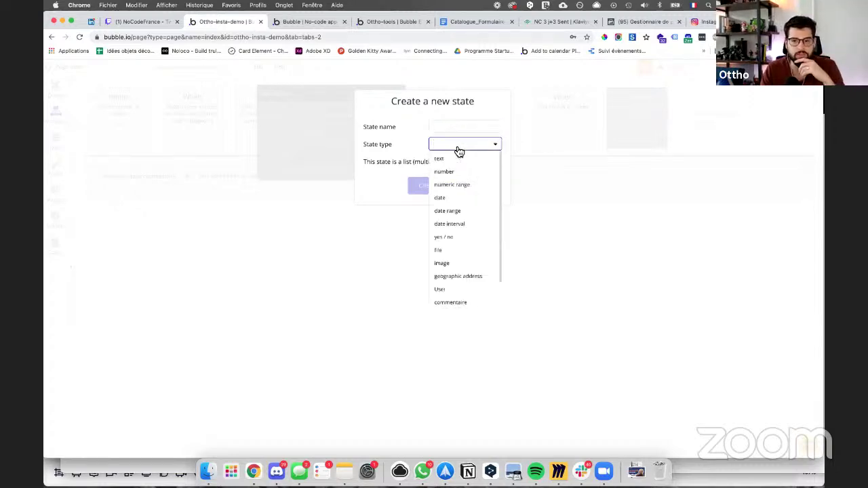
{"action": "left_click", "coordinate": [443, 237]}
{"action": "left_click", "coordinate": [441, 119]}
{"action": "type", "text": "long-text"}
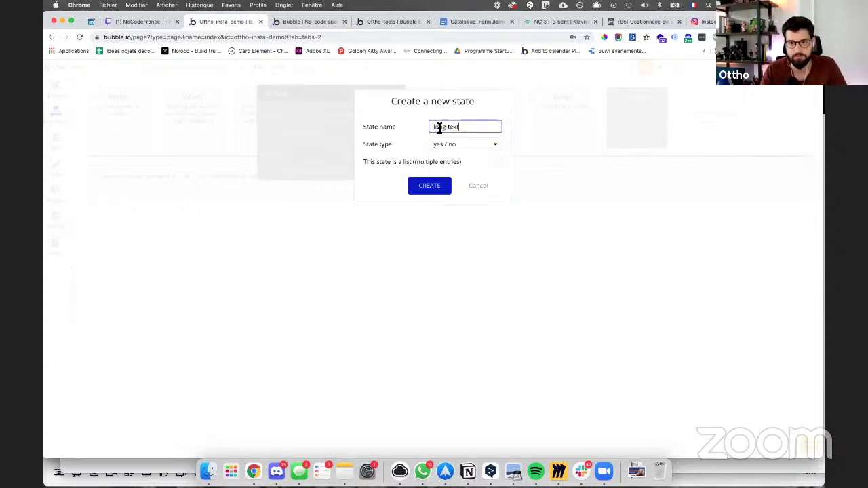
{"action": "left_click", "coordinate": [429, 185]}
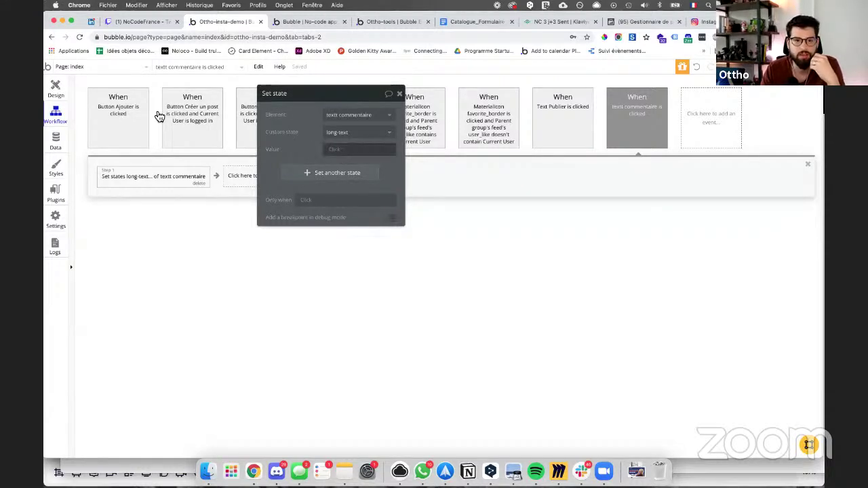
Step: Add a second condition to textt commentaire: When This Text's long-text is "no"
{"action": "left_click", "coordinate": [56, 88]}
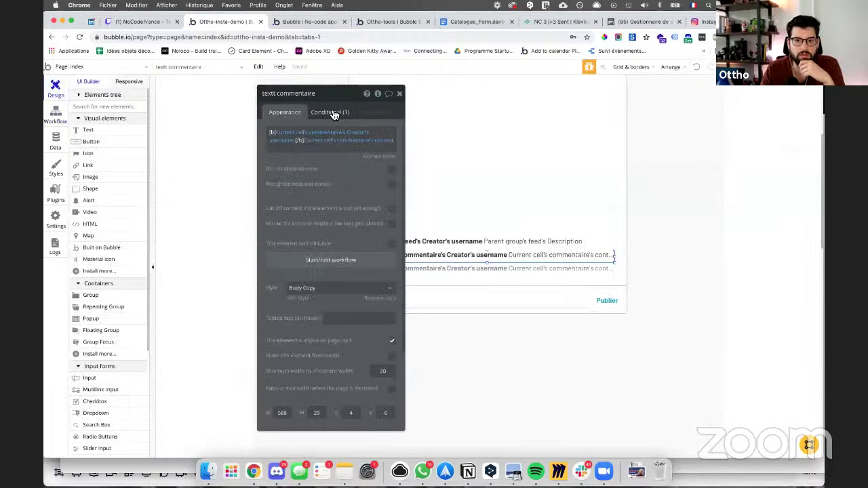
{"action": "left_click", "coordinate": [333, 114]}
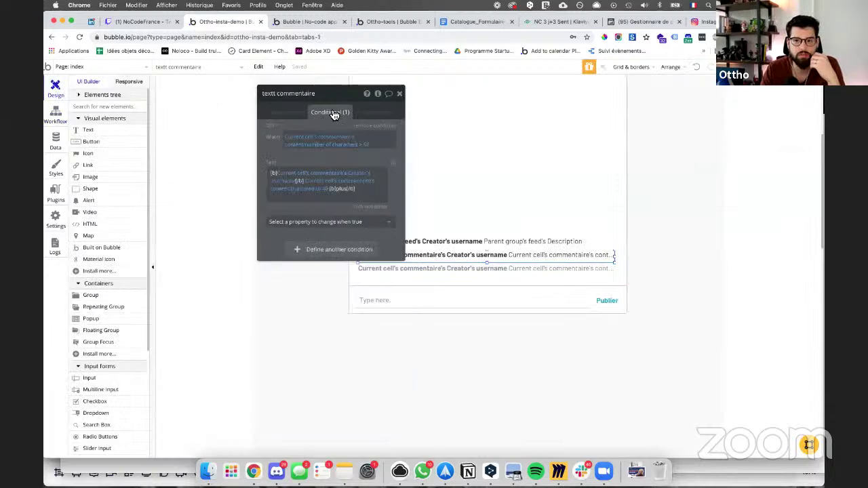
{"action": "left_click", "coordinate": [333, 249]}
{"action": "left_click", "coordinate": [300, 251]}
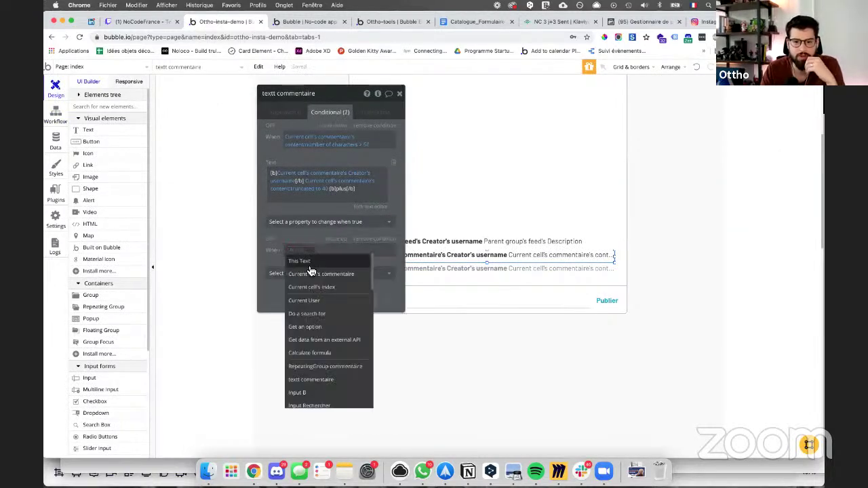
{"action": "left_click", "coordinate": [303, 261]}
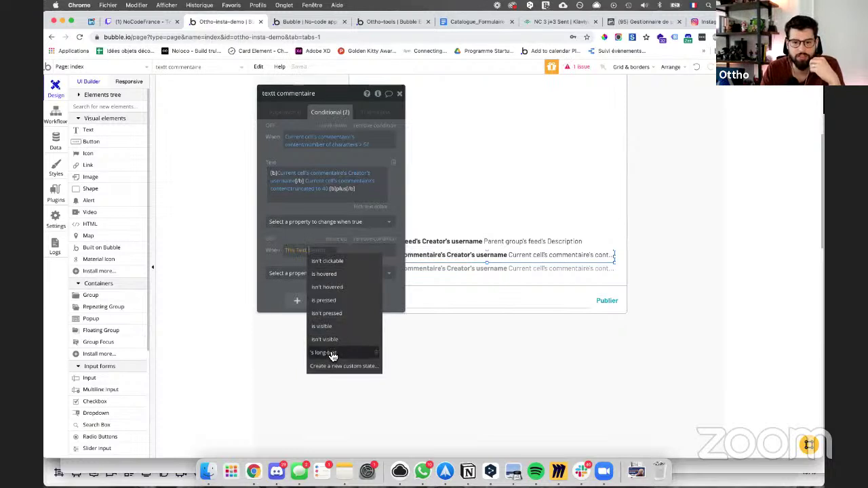
{"action": "left_click", "coordinate": [331, 353]}
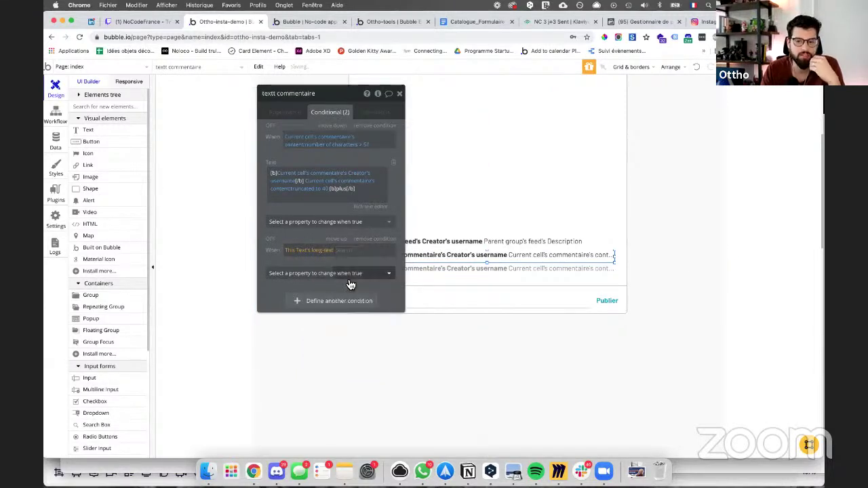
{"action": "left_click", "coordinate": [332, 275]}
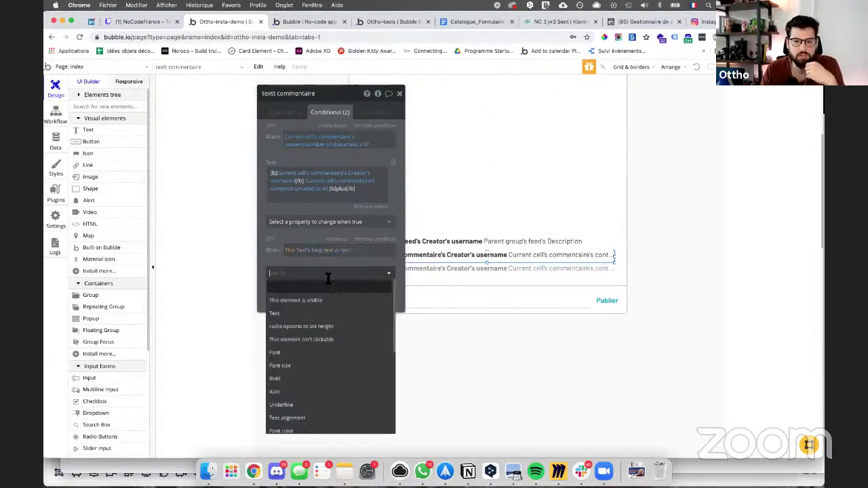
{"action": "left_click", "coordinate": [339, 272]}
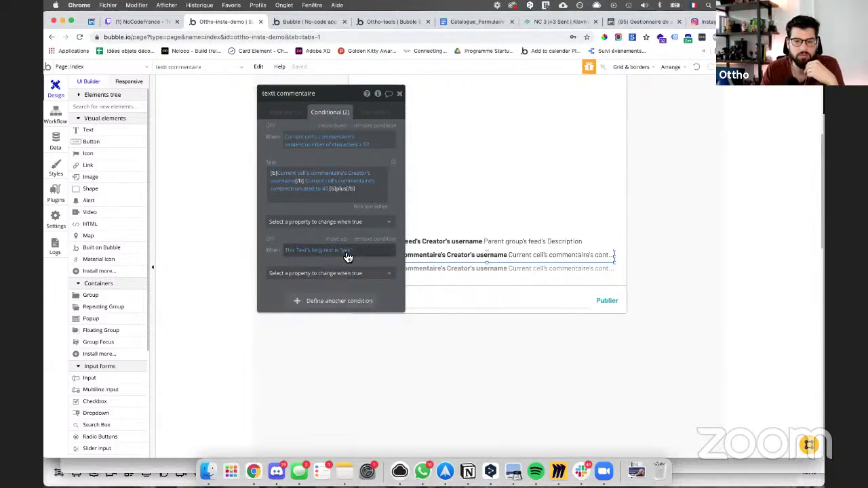
{"action": "left_click", "coordinate": [344, 251]}
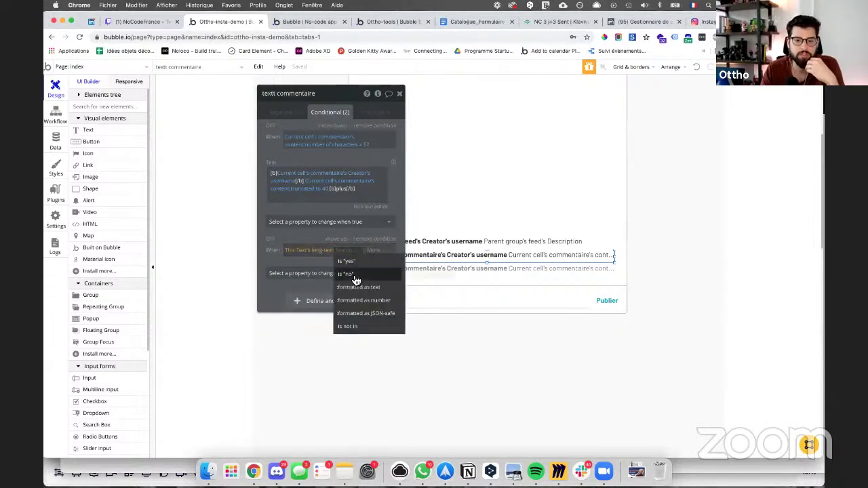
{"action": "left_click", "coordinate": [354, 275]}
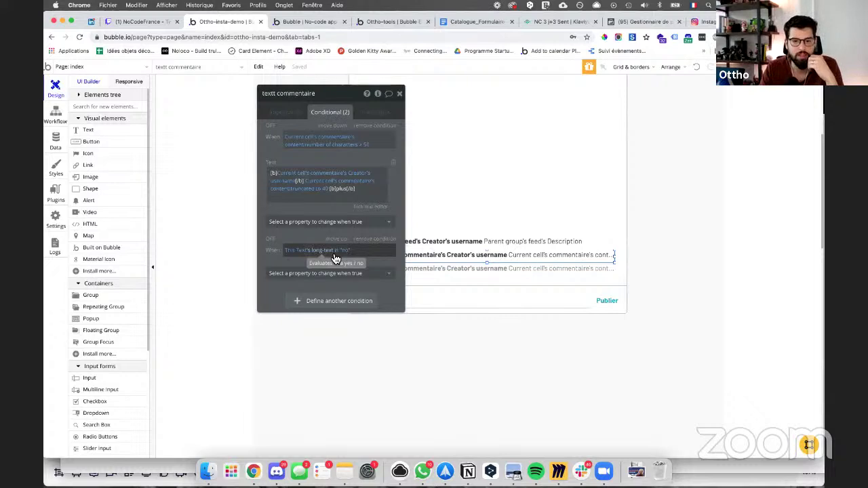
Step: Review the text's default content and the first condition's changed properties
{"action": "left_click", "coordinate": [282, 112]}
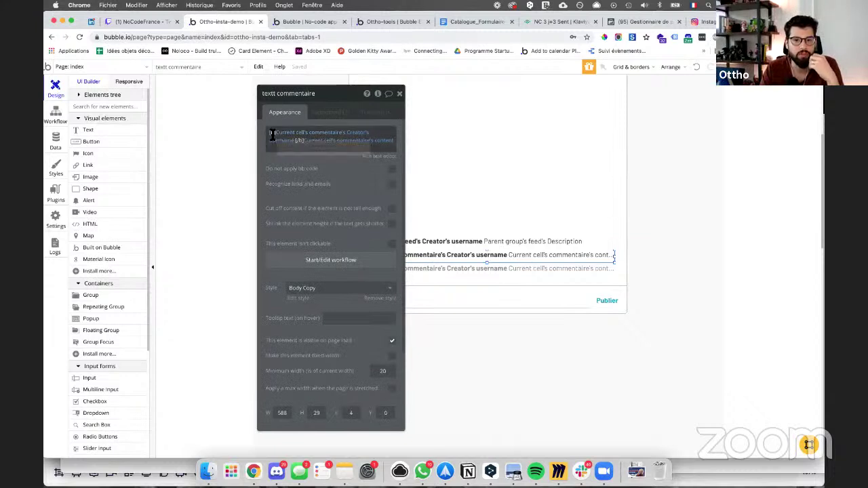
{"action": "left_click", "coordinate": [318, 118]}
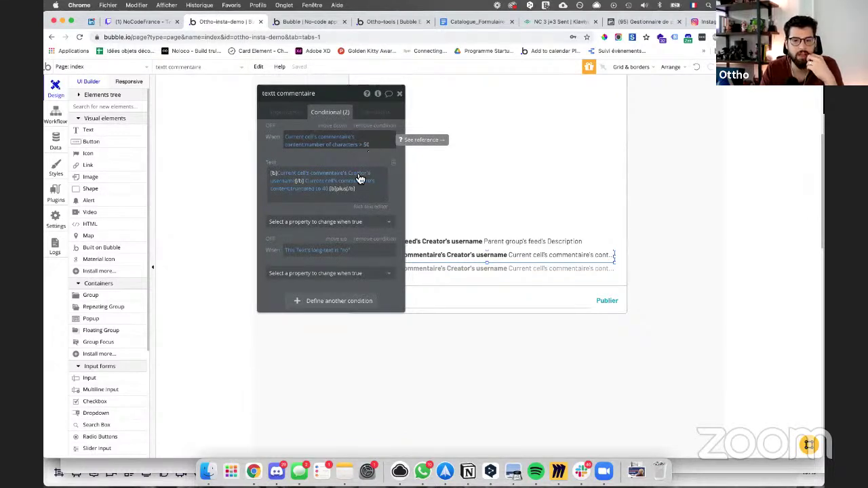
{"action": "left_click", "coordinate": [363, 222]}
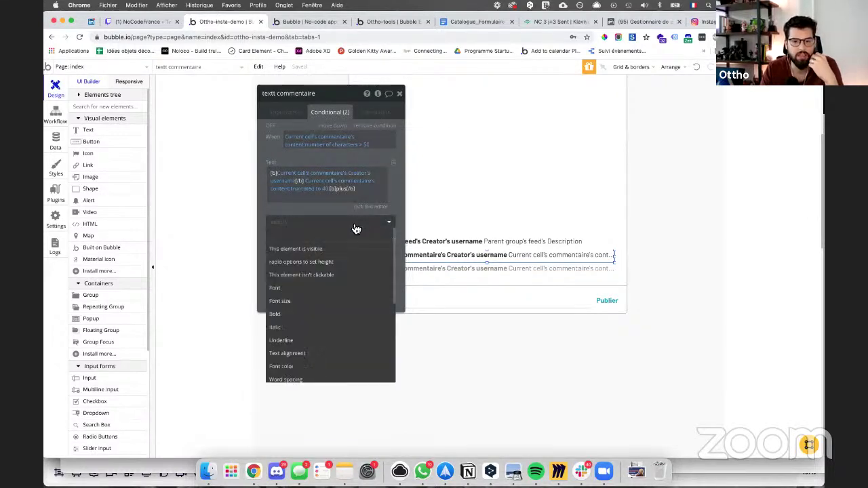
{"action": "scroll", "coordinate": [310, 310], "scroll_direction": "down", "scroll_amount": 5}
{"action": "scroll", "coordinate": [311, 311], "scroll_direction": "up", "scroll_amount": 5}
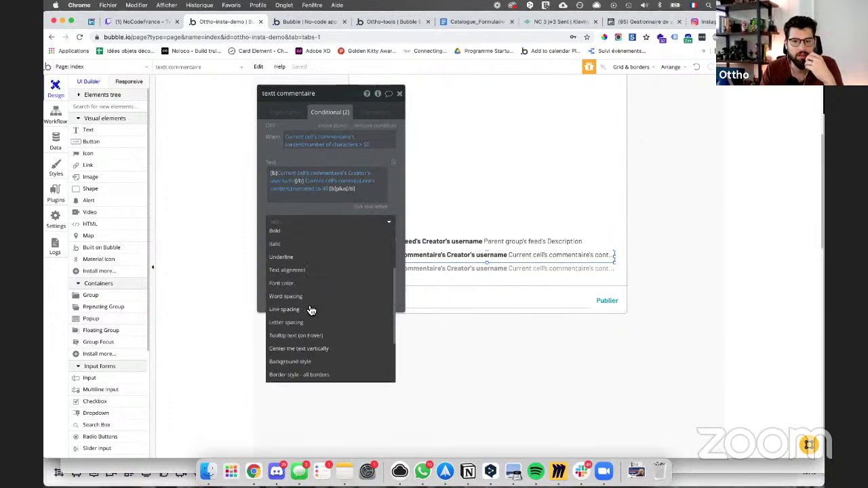
{"action": "left_click", "coordinate": [58, 108]}
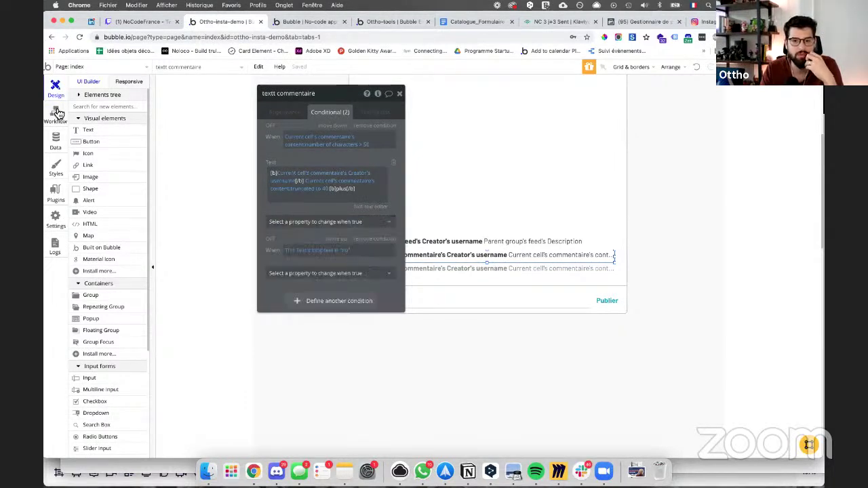
Step: Add a Page is loaded event to the page workflows, undoing an accidental condition event
{"action": "left_click", "coordinate": [58, 113]}
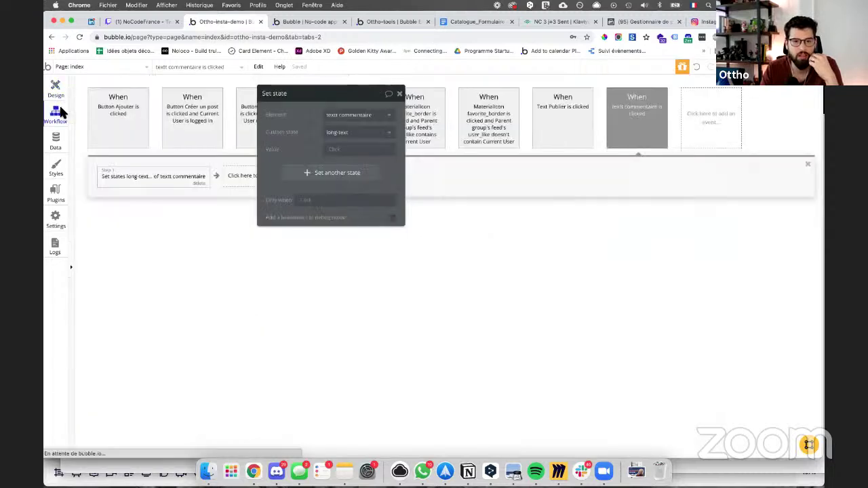
{"action": "left_click", "coordinate": [713, 136]}
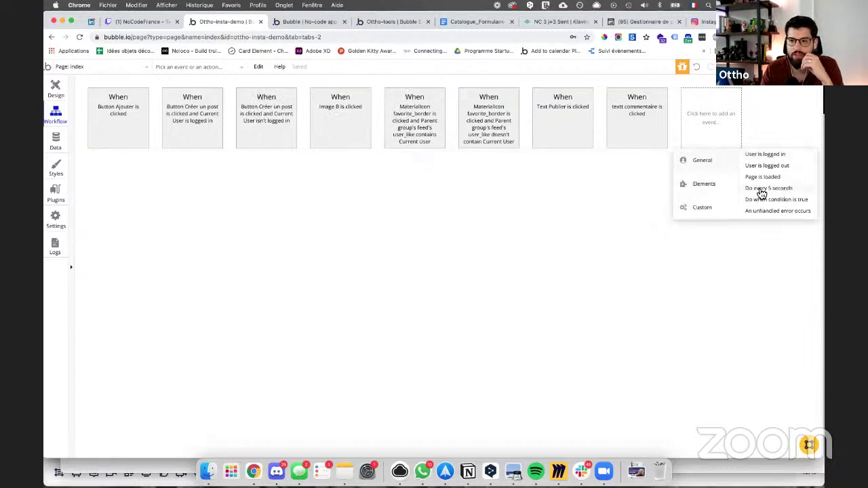
{"action": "left_click", "coordinate": [761, 199]}
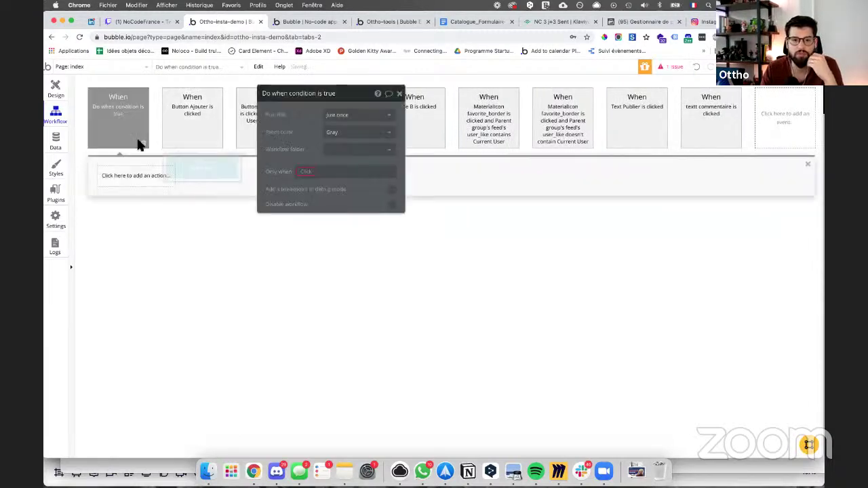
{"action": "key", "text": "super+z"}
{"action": "left_click", "coordinate": [725, 130]}
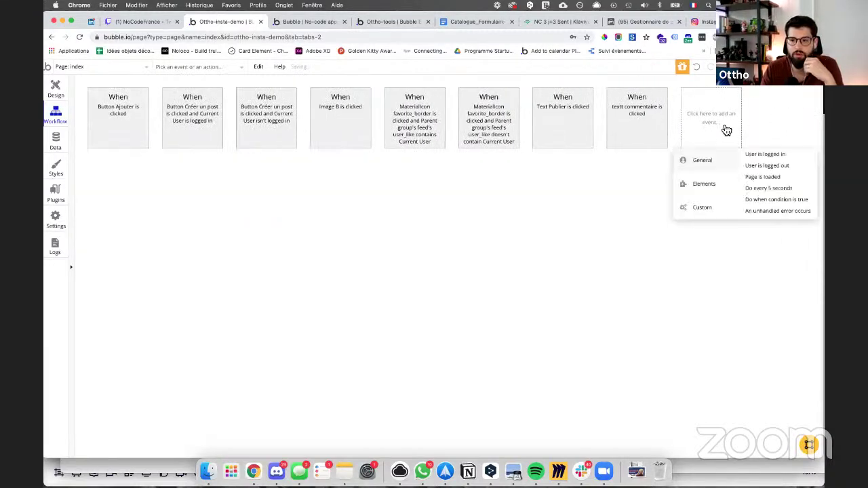
{"action": "left_click", "coordinate": [750, 178]}
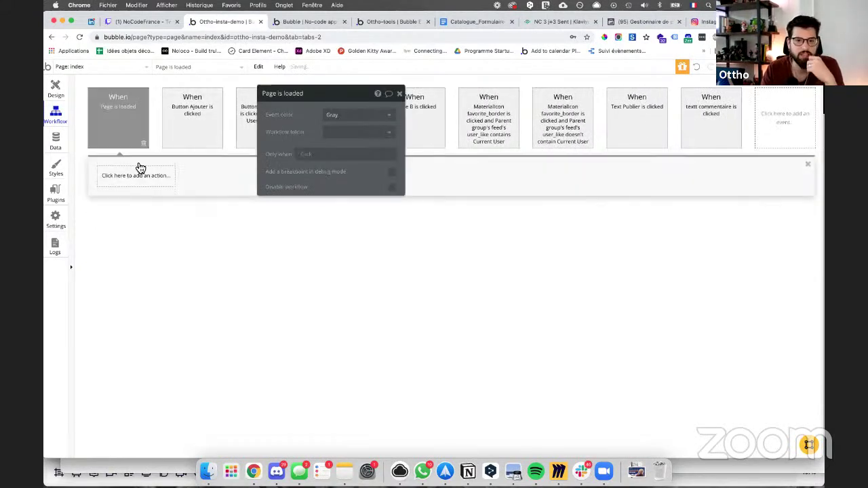
Step: Add a Set state action for the comment text to the event, then delete it
{"action": "left_click", "coordinate": [131, 178]}
{"action": "mouse_move", "coordinate": [135, 299]}
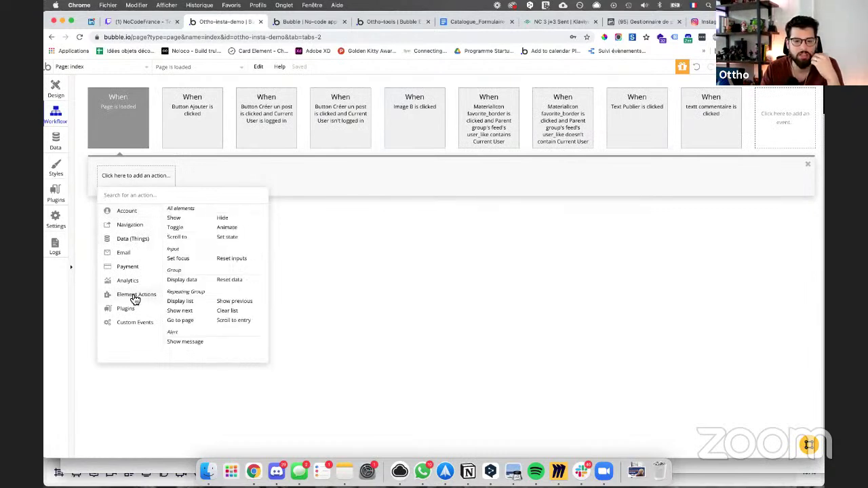
{"action": "mouse_move", "coordinate": [133, 247]}
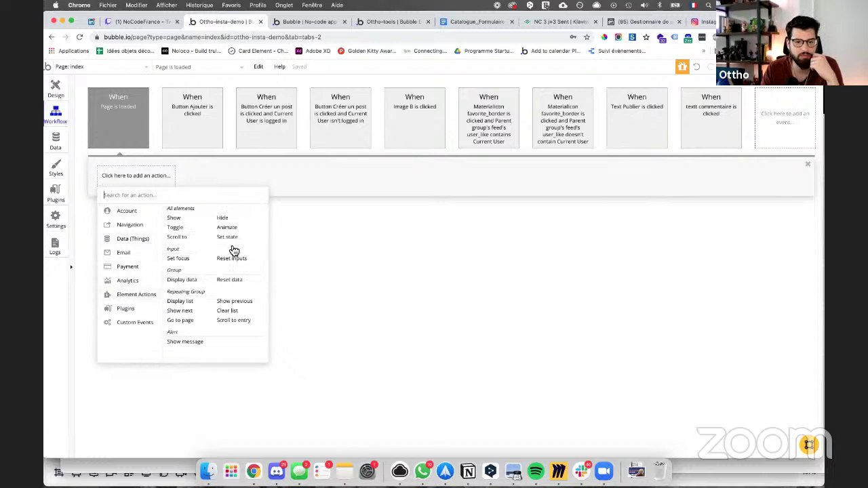
{"action": "left_click", "coordinate": [228, 238]}
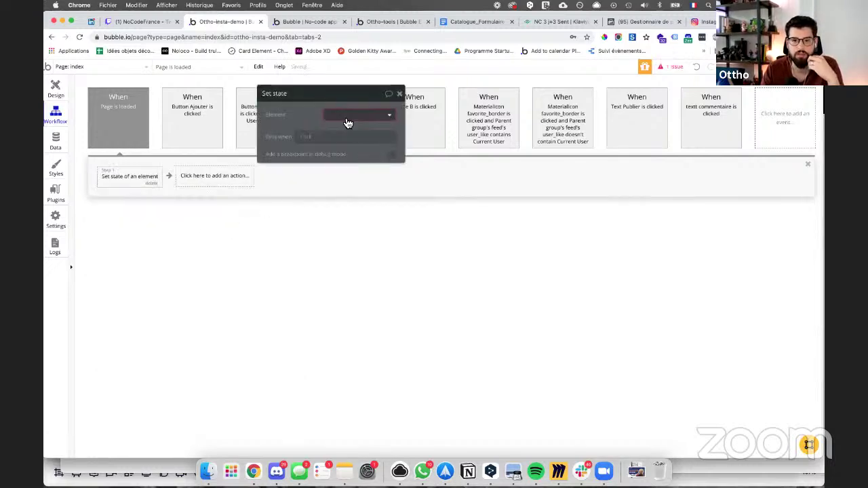
{"action": "type", "text": "t"}
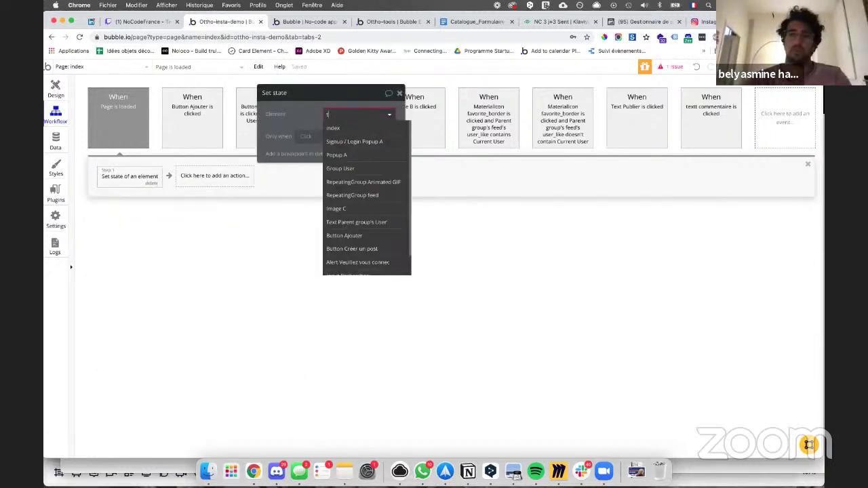
{"action": "type", "text": "ex"}
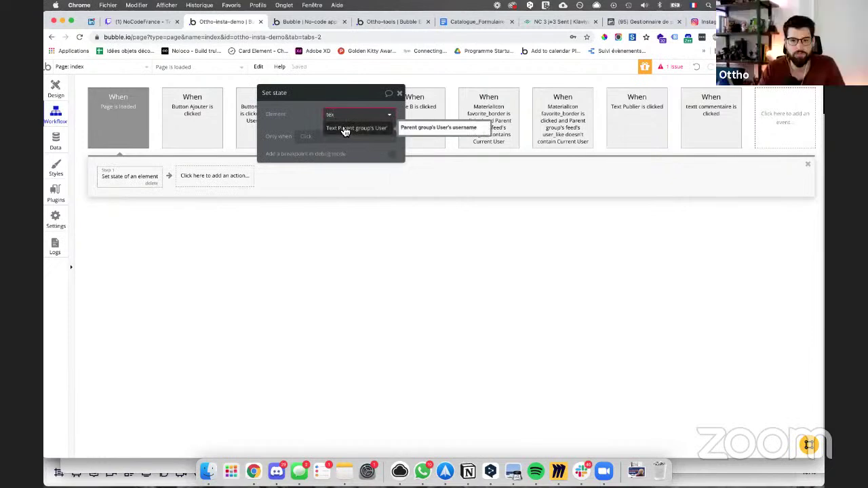
{"action": "key", "text": "BackSpace"}
{"action": "key", "text": "BackSpace"}
{"action": "key", "text": "BackSpace"}
{"action": "type", "text": "comm"}
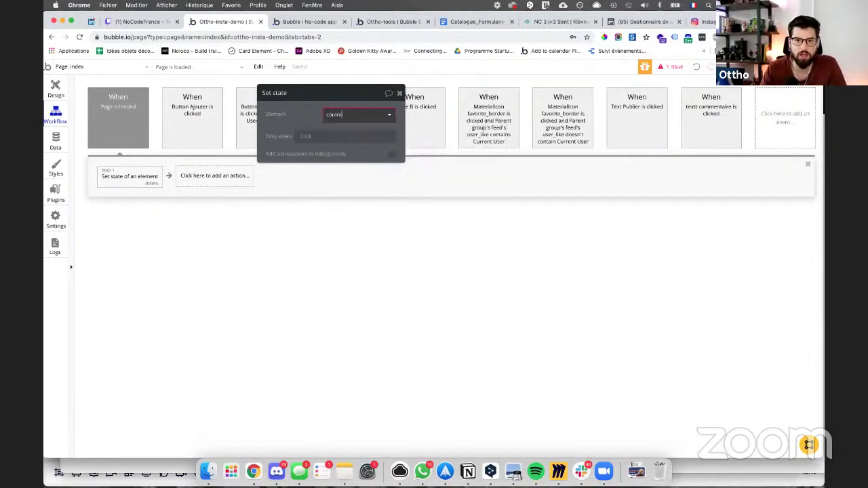
{"action": "left_click", "coordinate": [153, 184]}
{"action": "left_click", "coordinate": [139, 133]}
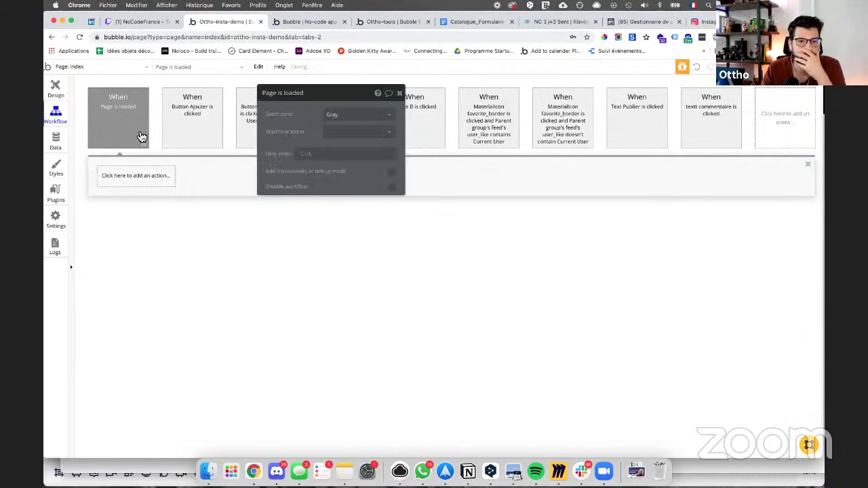
Step: Set the second condition to long-text is "yes" and copy the main text expression
{"action": "left_click", "coordinate": [56, 89]}
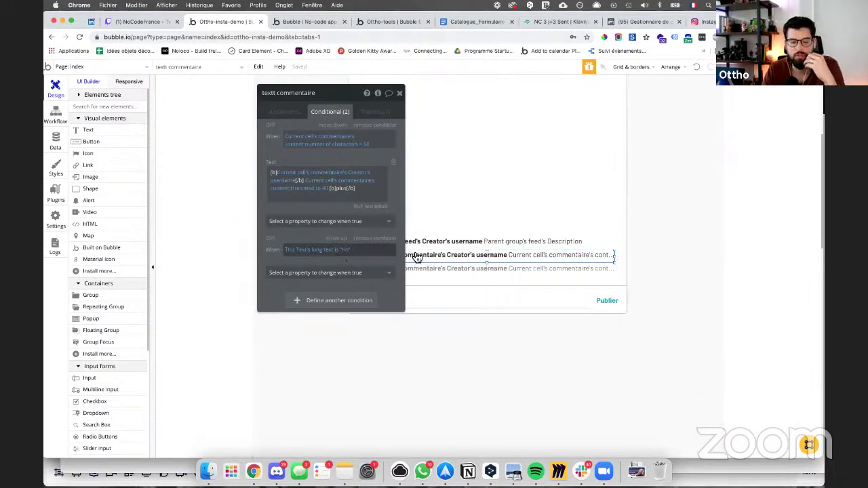
{"action": "left_click", "coordinate": [343, 250]}
{"action": "left_click", "coordinate": [348, 261]}
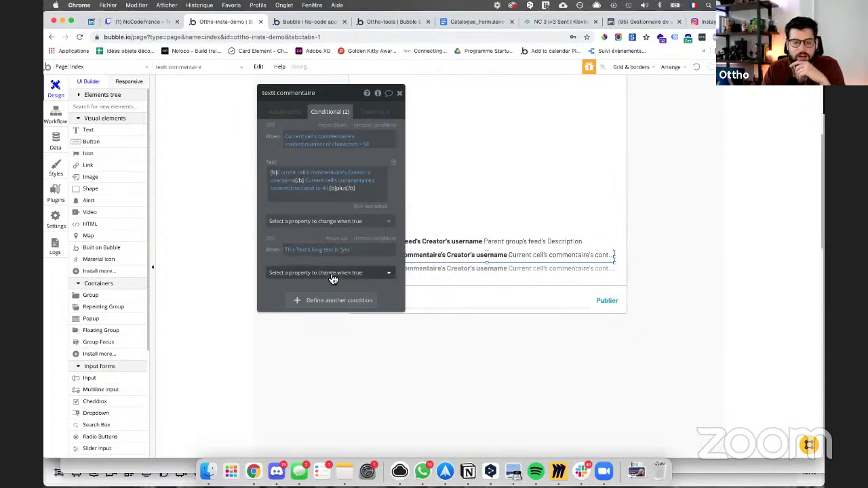
{"action": "left_click", "coordinate": [290, 174]}
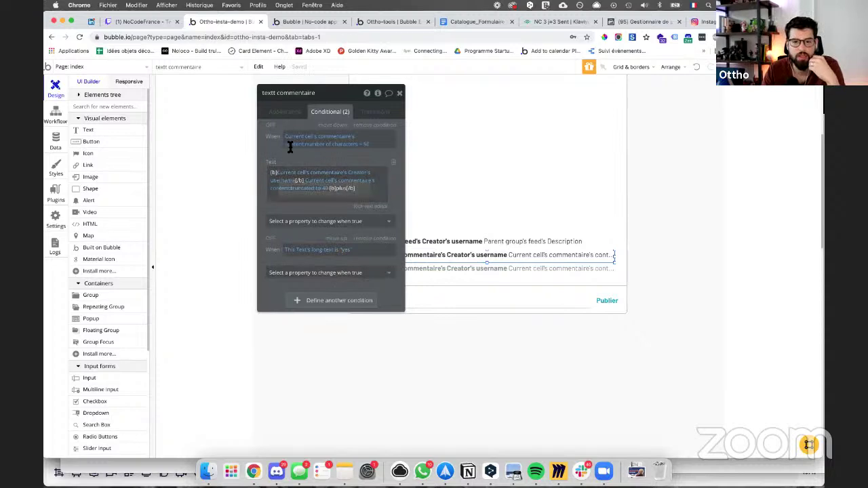
{"action": "left_click", "coordinate": [284, 112]}
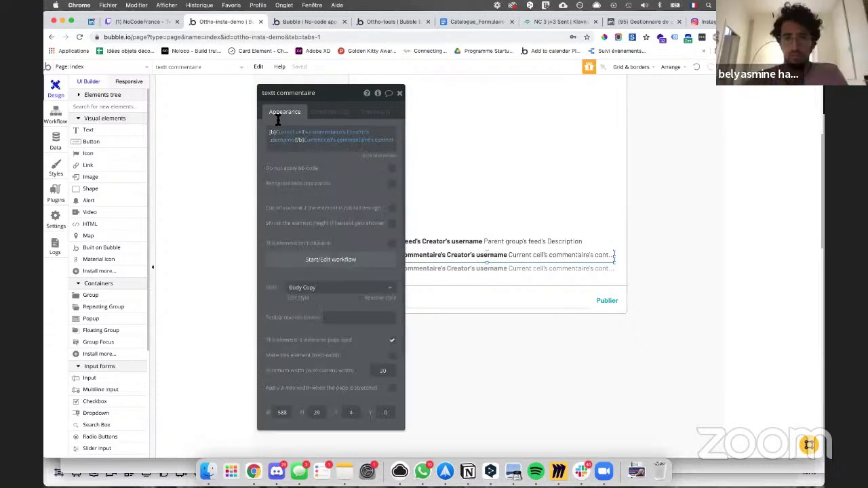
{"action": "right_click", "coordinate": [280, 130]}
{"action": "right_click", "coordinate": [294, 143]}
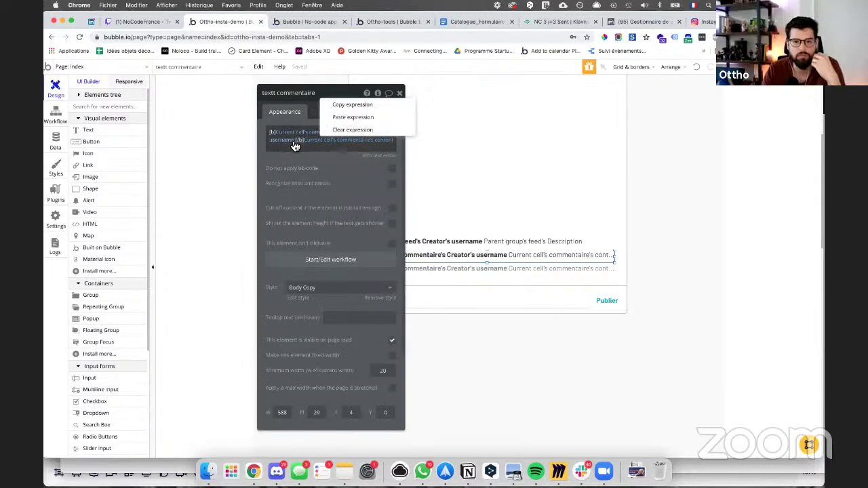
{"action": "left_click", "coordinate": [351, 116]}
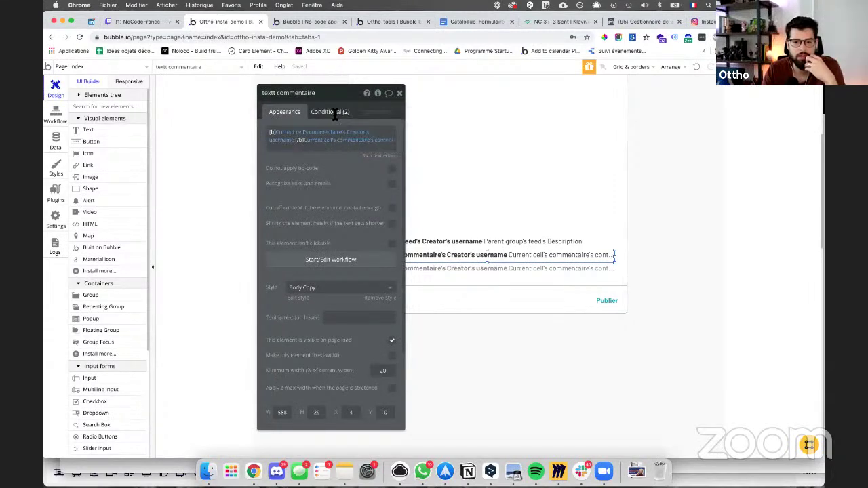
{"action": "left_click", "coordinate": [332, 112]}
Step: Make that condition change the Text to Current cell's commentaire's content
{"action": "left_click", "coordinate": [332, 273]}
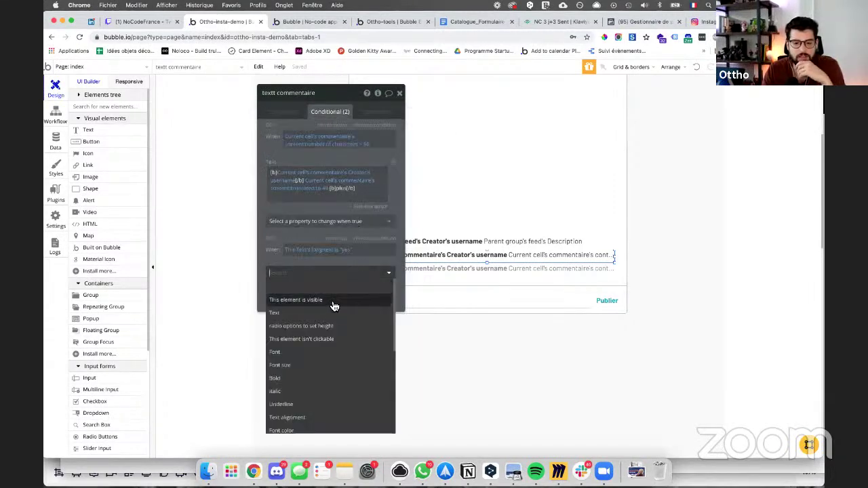
{"action": "left_click", "coordinate": [324, 313]}
{"action": "right_click", "coordinate": [337, 252]}
{"action": "left_click", "coordinate": [324, 285]}
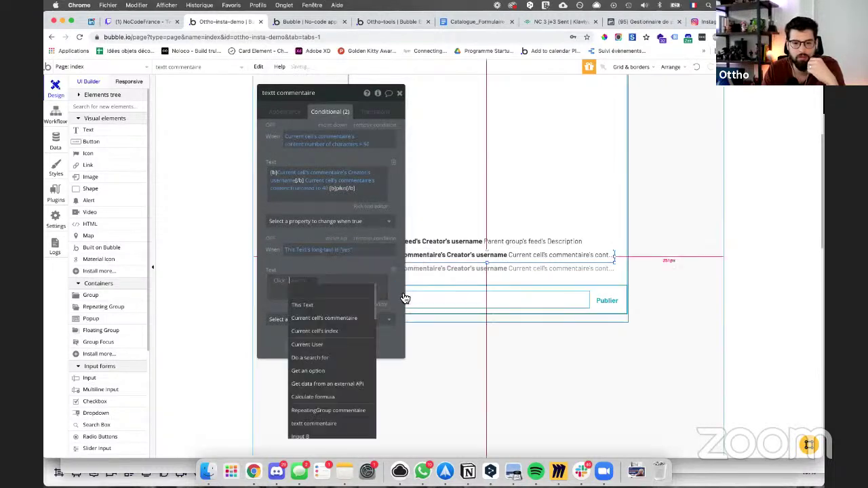
{"action": "left_click", "coordinate": [327, 319]}
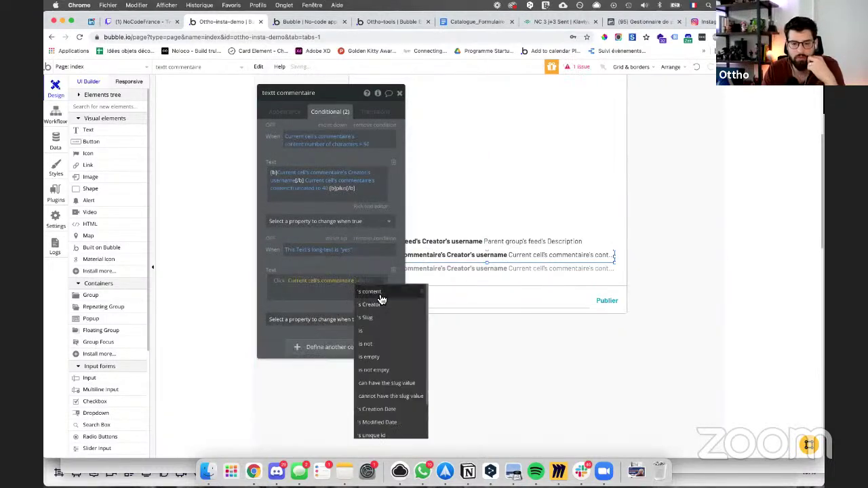
{"action": "left_click", "coordinate": [380, 298]}
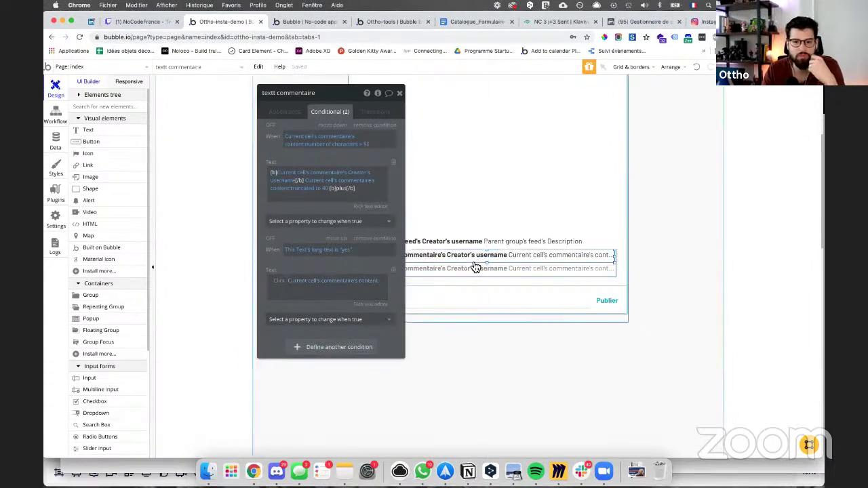
{"action": "left_click", "coordinate": [285, 112]}
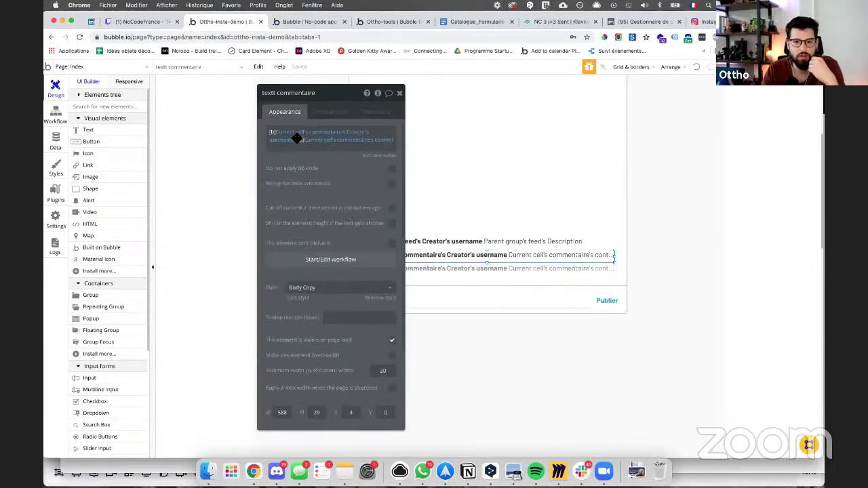
{"action": "left_click", "coordinate": [333, 264]}
Step: Set the click step's long-text value to yes and switch to the app preview
{"action": "left_click", "coordinate": [166, 179]}
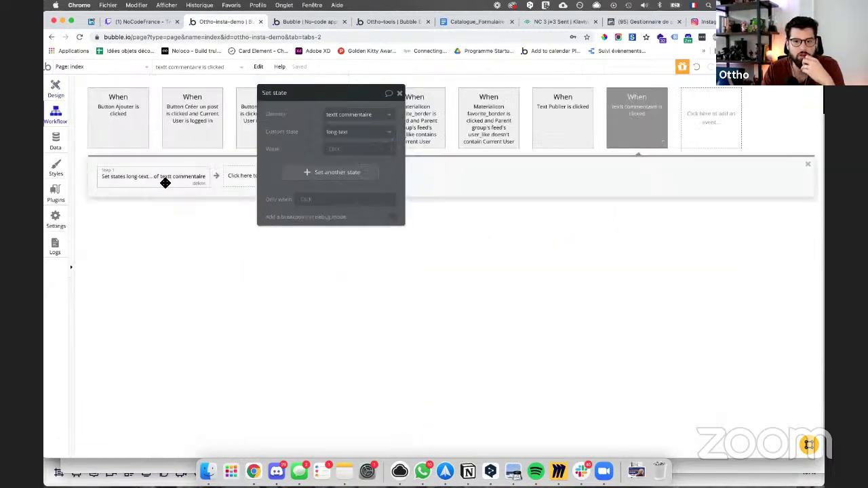
{"action": "left_click", "coordinate": [338, 150]}
{"action": "type", "text": "yes"}
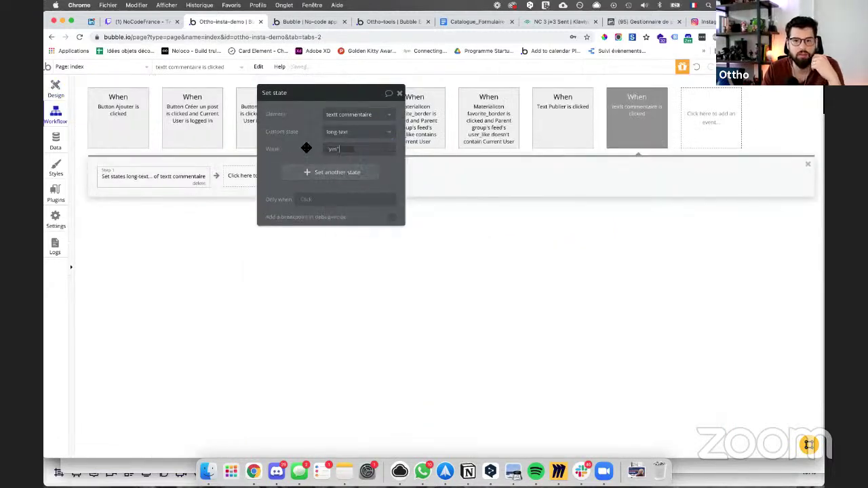
{"action": "left_click", "coordinate": [305, 21]}
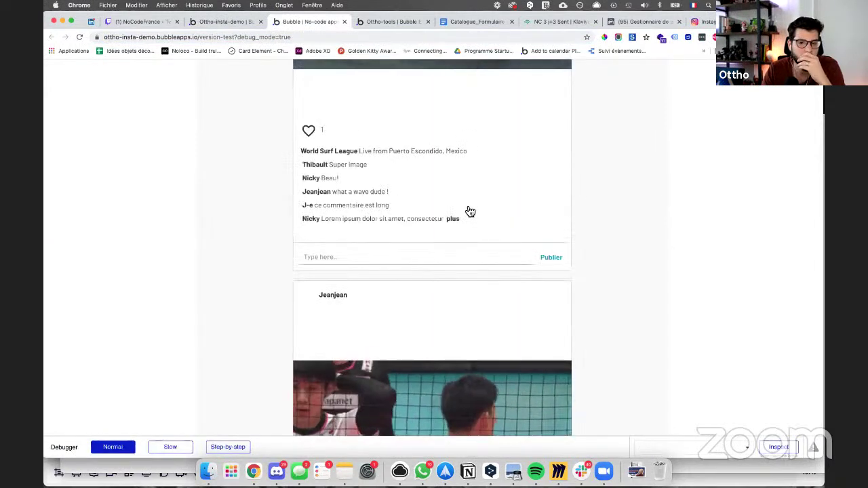
Step: Expand the truncated Lorem ipsum comment in the preview, then return to the workflow editor
{"action": "left_click", "coordinate": [453, 220]}
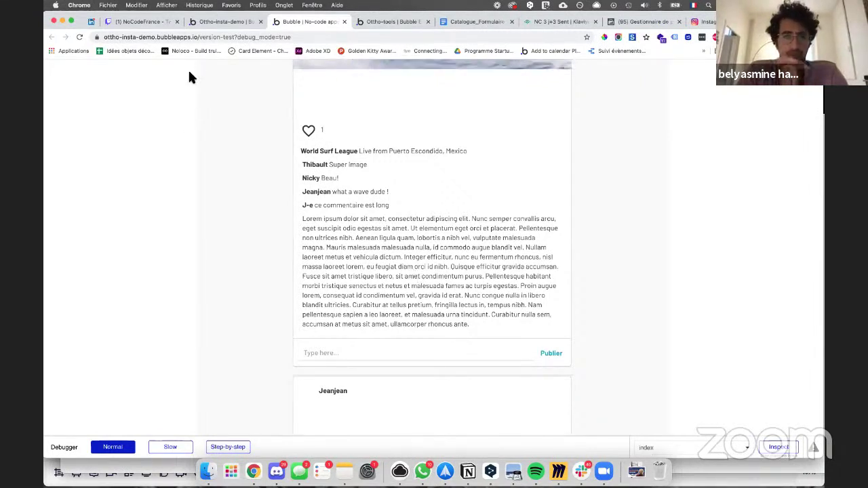
{"action": "left_click", "coordinate": [198, 23]}
{"action": "left_click_drag", "start_coordinate": [357, 97], "coordinate": [446, 143]}
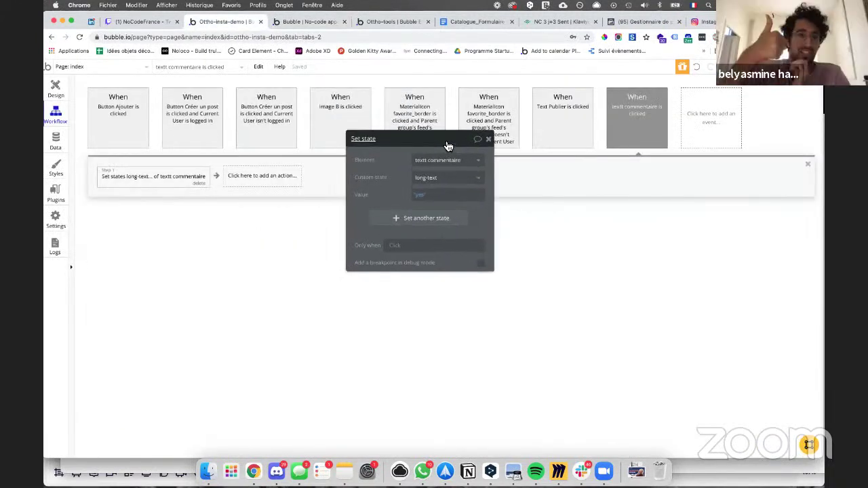
Step: Make the comment-click event run only when This Text's long-text is "no"
{"action": "left_click", "coordinate": [642, 127]}
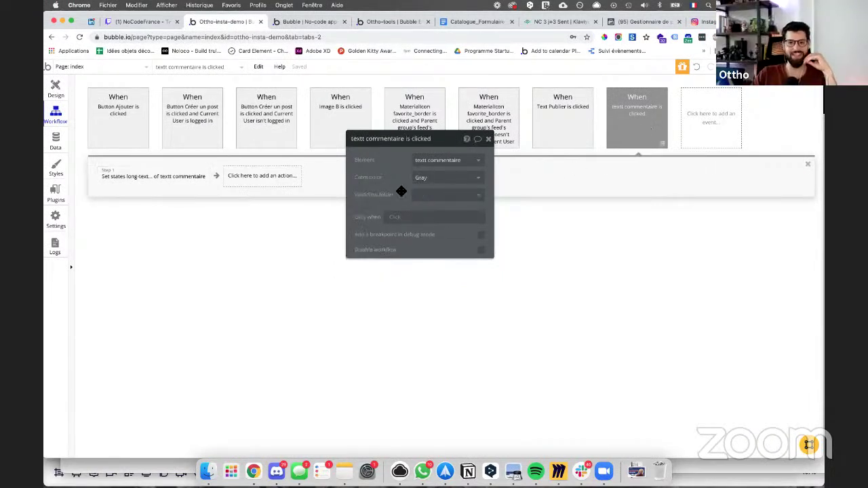
{"action": "left_click", "coordinate": [391, 218]}
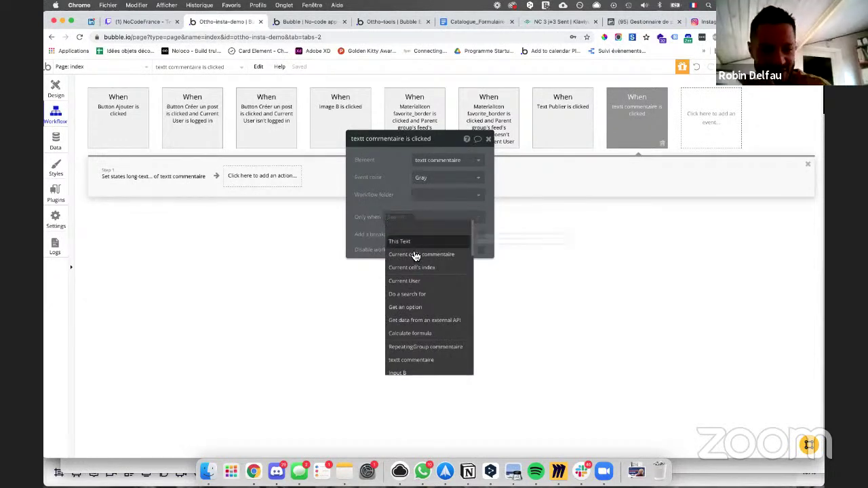
{"action": "left_click", "coordinate": [396, 240]}
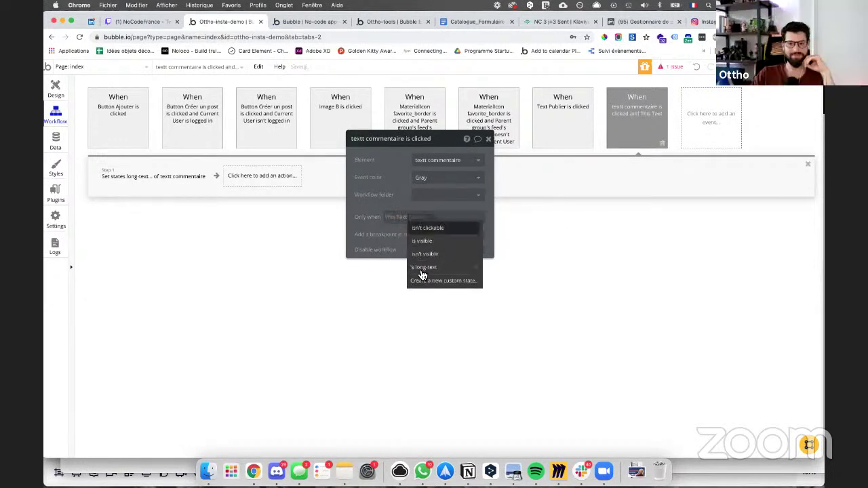
{"action": "left_click", "coordinate": [421, 268]}
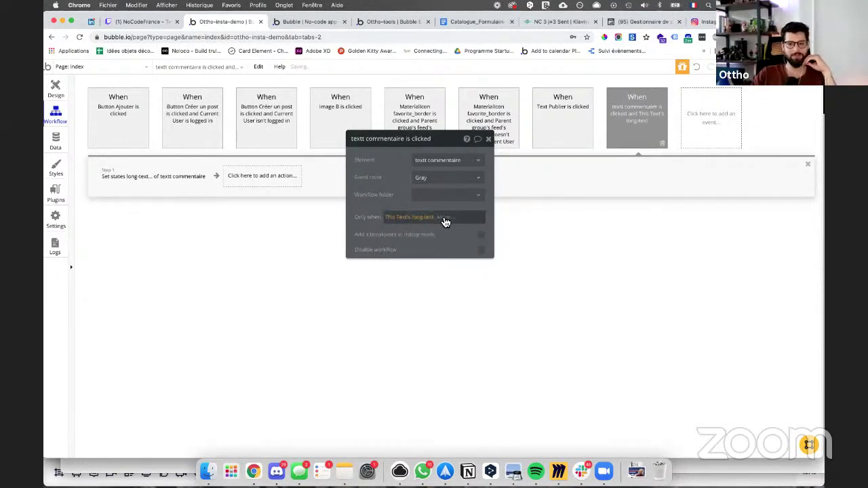
{"action": "left_click", "coordinate": [443, 218]}
{"action": "left_click", "coordinate": [449, 254]}
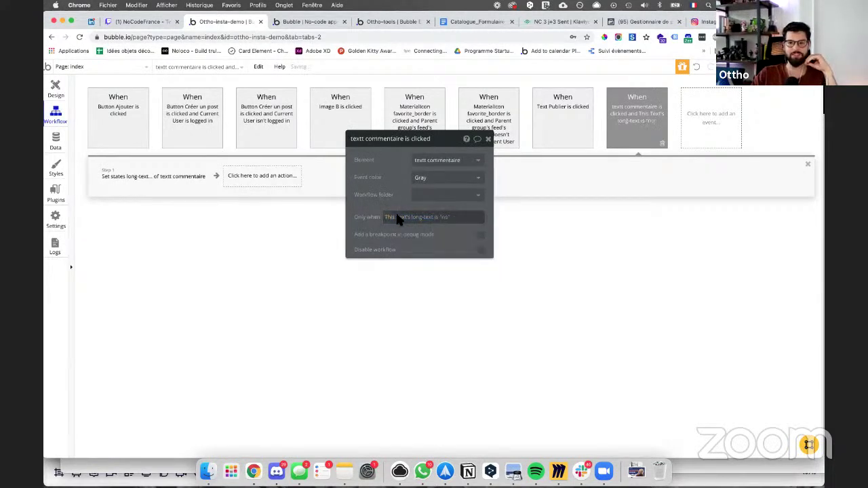
Step: Duplicate the event, with the copy running on "yes" and setting long-text to "no"
{"action": "right_click", "coordinate": [630, 129]}
{"action": "right_click", "coordinate": [644, 139]}
{"action": "left_click", "coordinate": [660, 192]}
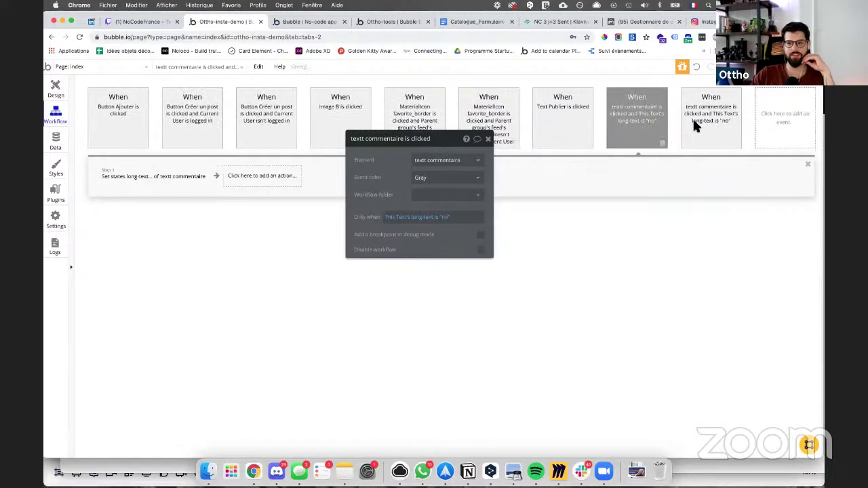
{"action": "left_click", "coordinate": [466, 215]}
{"action": "type", "text": "yes"}
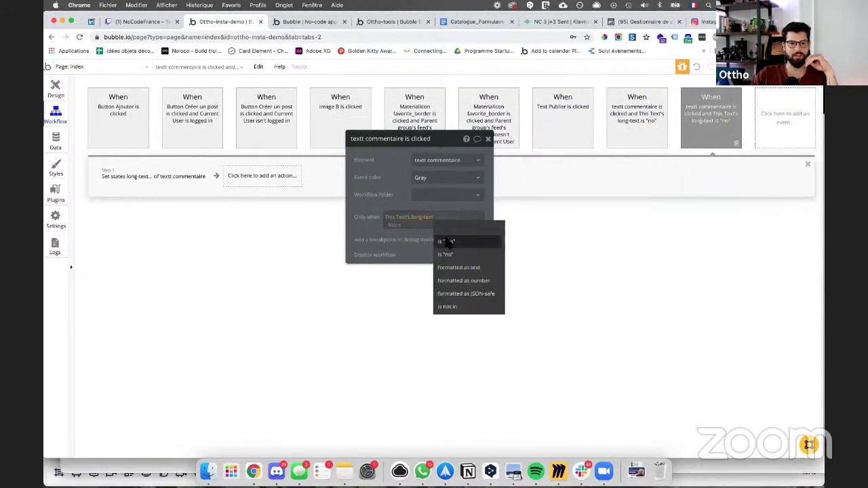
{"action": "key", "text": "Return"}
{"action": "left_click", "coordinate": [181, 187]}
{"action": "left_click", "coordinate": [421, 194]}
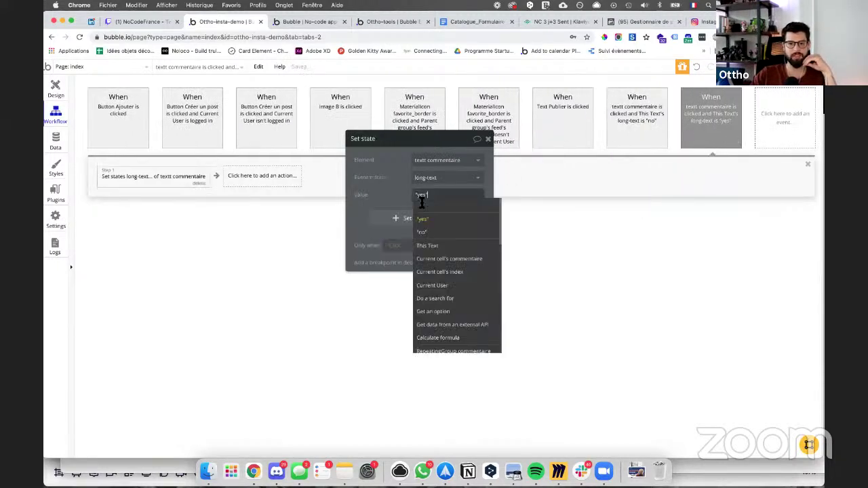
{"action": "type", "text": "\"no\""}
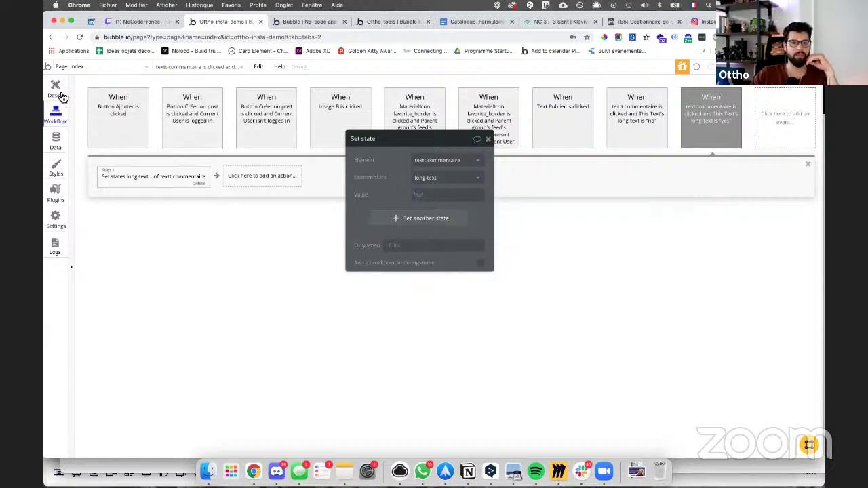
{"action": "left_click", "coordinate": [57, 89]}
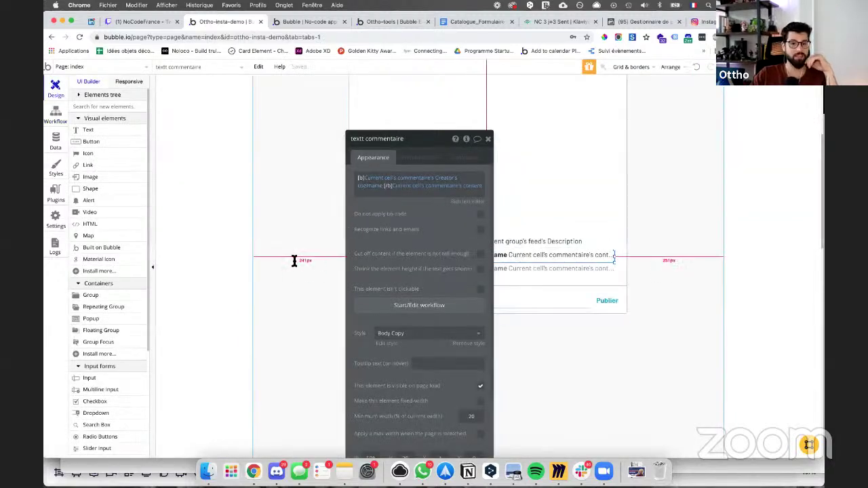
Step: Append 'or This Text's long-text is "no"' to the comment text's first condition
{"action": "left_click", "coordinate": [428, 157]}
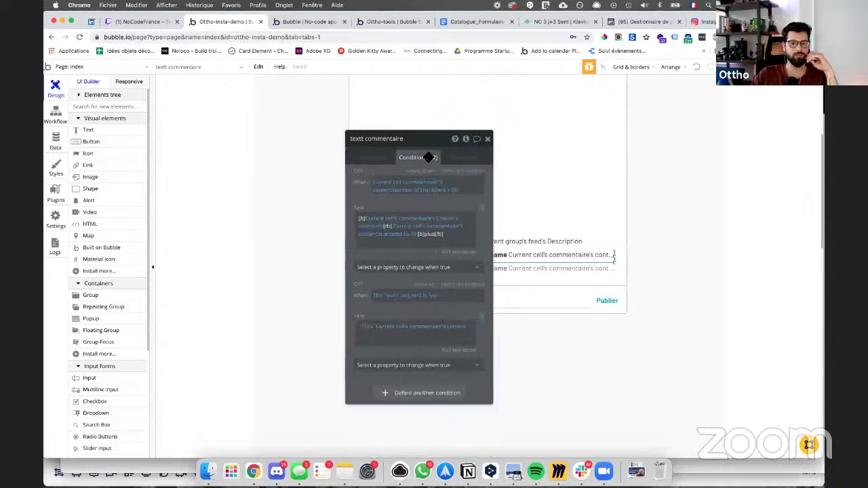
{"action": "right_click", "coordinate": [361, 301]}
{"action": "left_click", "coordinate": [417, 274]}
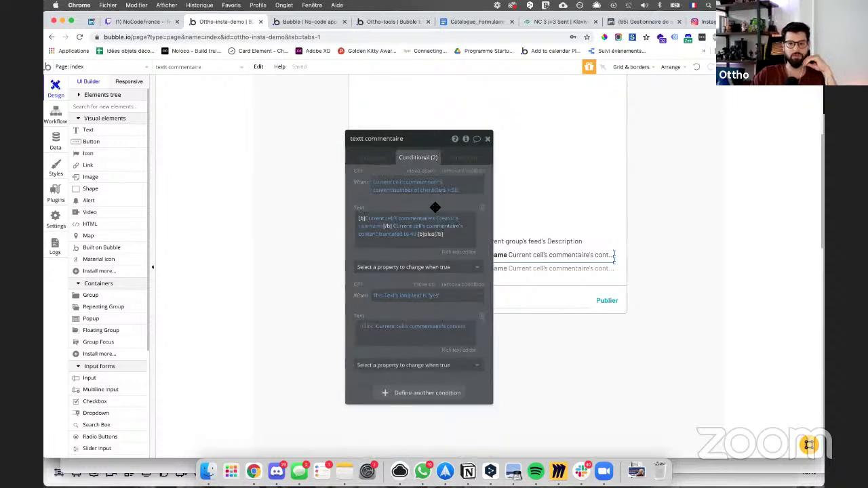
{"action": "left_click", "coordinate": [460, 197]}
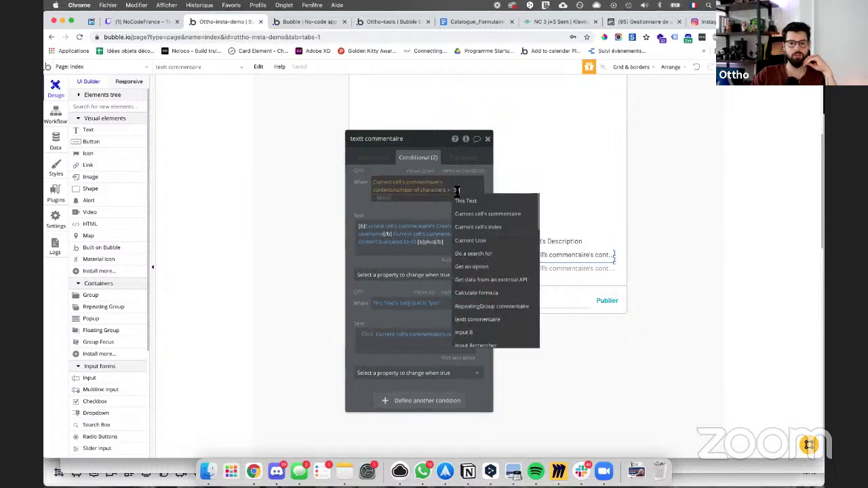
{"action": "left_click", "coordinate": [390, 198]}
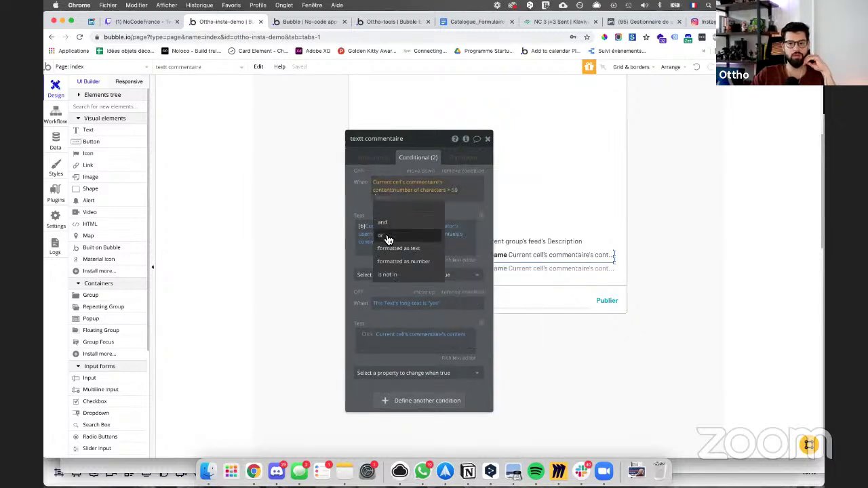
{"action": "left_click", "coordinate": [392, 235]}
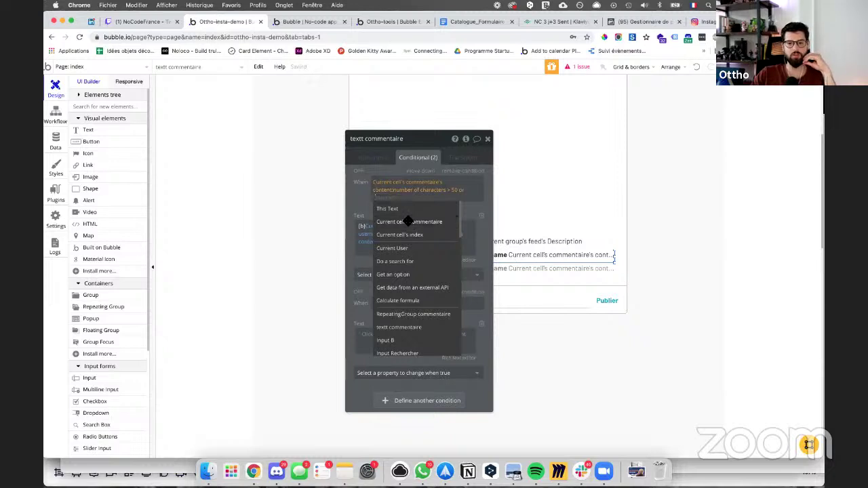
{"action": "left_click", "coordinate": [409, 221]}
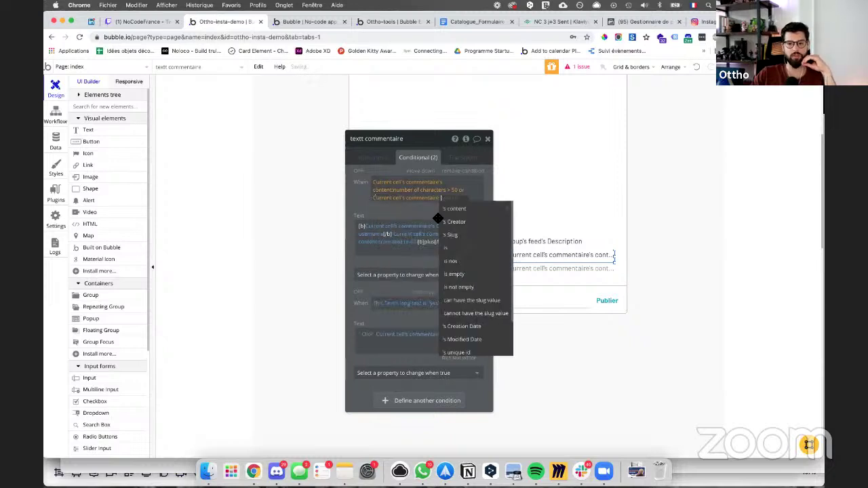
{"action": "left_click", "coordinate": [394, 199]}
{"action": "left_click", "coordinate": [398, 209]}
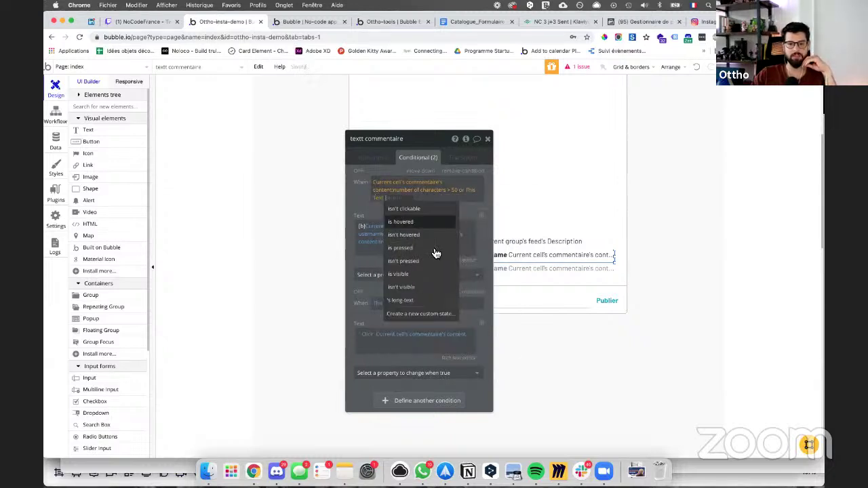
{"action": "left_click", "coordinate": [402, 300]}
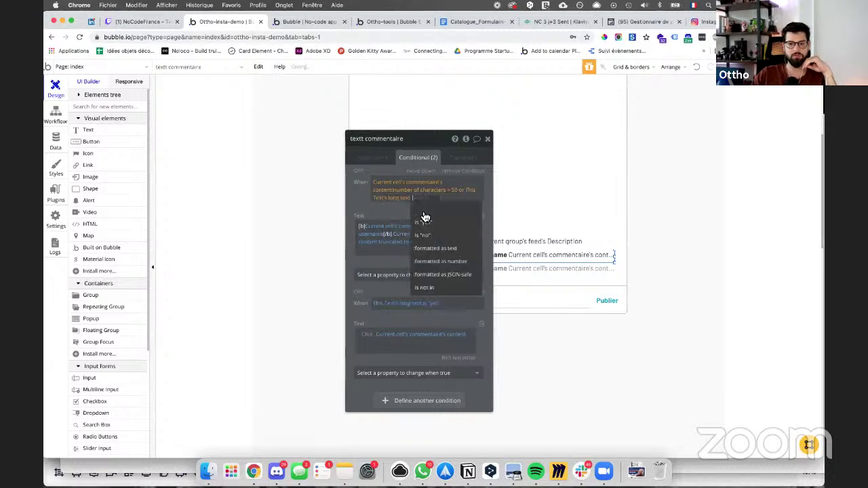
{"action": "left_click", "coordinate": [422, 236]}
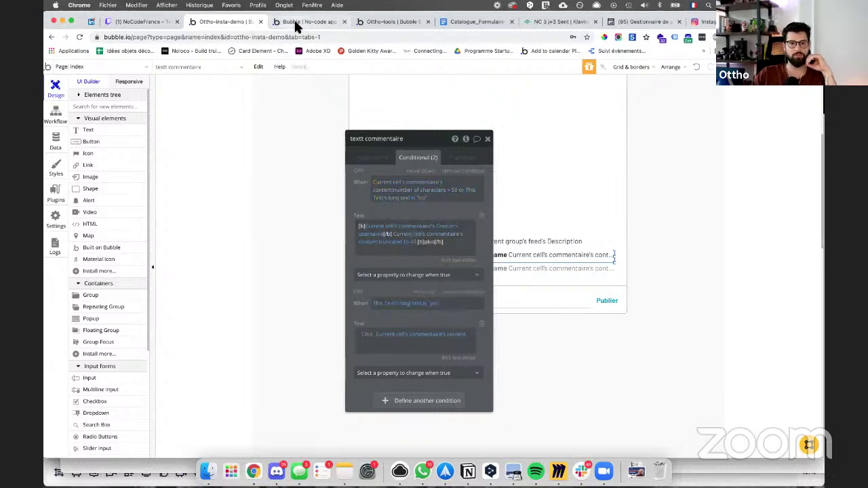
Step: Reload the app preview page
{"action": "left_click", "coordinate": [295, 22]}
{"action": "left_click", "coordinate": [295, 37]}
{"action": "key", "text": "Return"}
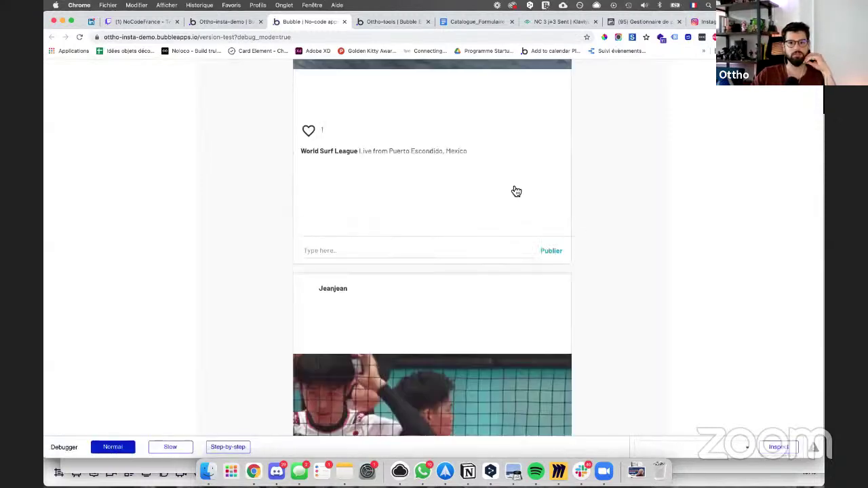
Step: Toggle the lorem ipsum comment between full text and one line several times, then scroll down
{"action": "left_click", "coordinate": [454, 248]}
{"action": "left_click", "coordinate": [458, 255]}
{"action": "left_click", "coordinate": [458, 256]}
{"action": "left_click", "coordinate": [459, 256]}
{"action": "left_click", "coordinate": [459, 255]}
{"action": "left_click", "coordinate": [459, 254]}
{"action": "left_click", "coordinate": [459, 255]}
{"action": "left_click", "coordinate": [458, 255]}
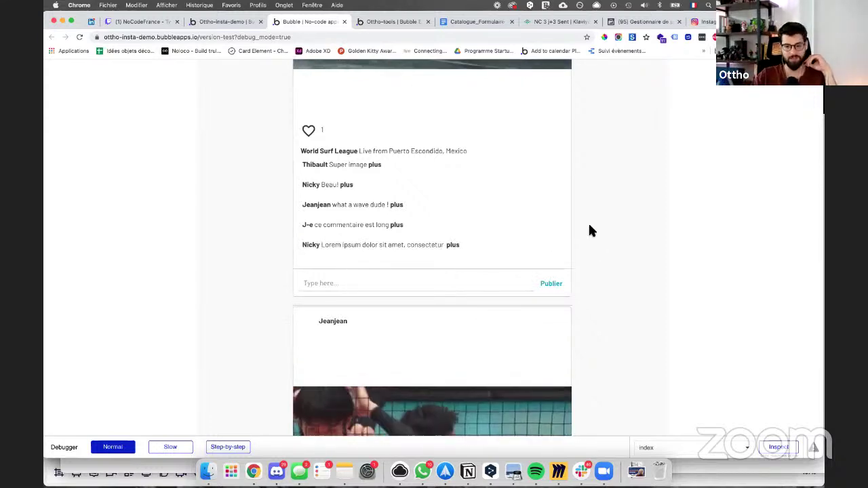
{"action": "scroll", "coordinate": [586, 224], "scroll_direction": "down", "scroll_amount": 8}
{"action": "scroll", "coordinate": [586, 224], "scroll_direction": "down", "scroll_amount": 5}
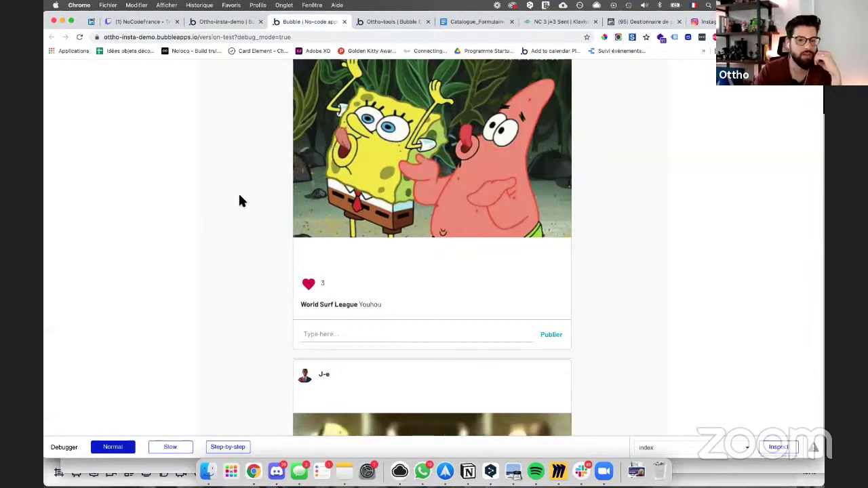
Step: Scroll through the preview feed and click into the surf post's comment box
{"action": "scroll", "coordinate": [239, 197], "scroll_direction": "down", "scroll_amount": 5}
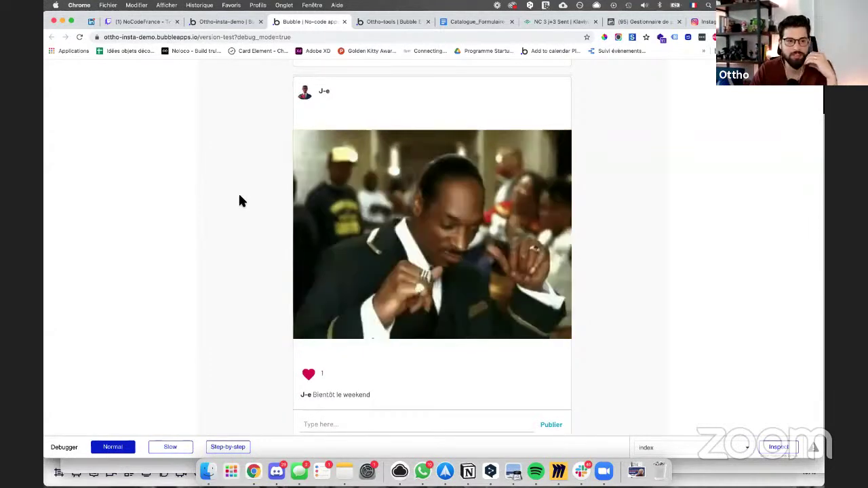
{"action": "scroll", "coordinate": [238, 197], "scroll_direction": "down", "scroll_amount": 1}
{"action": "scroll", "coordinate": [239, 197], "scroll_direction": "down", "scroll_amount": 3}
{"action": "scroll", "coordinate": [238, 201], "scroll_direction": "down", "scroll_amount": 4}
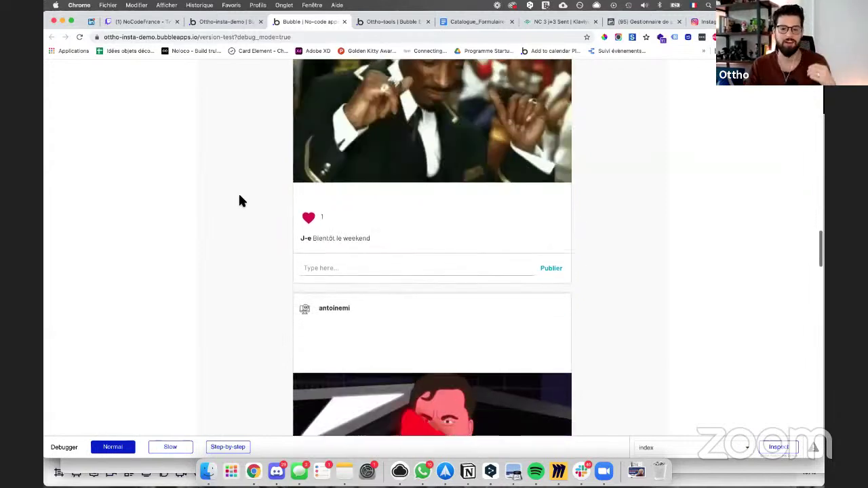
{"action": "scroll", "coordinate": [241, 200], "scroll_direction": "down", "scroll_amount": 2}
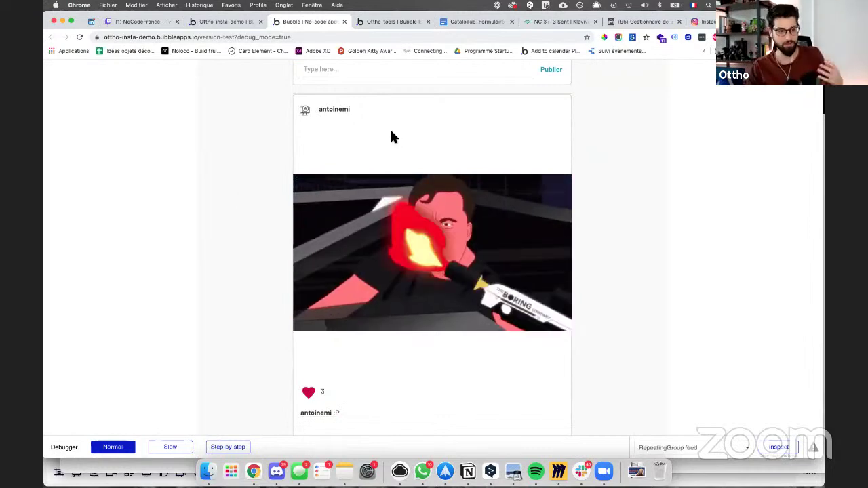
{"action": "scroll", "coordinate": [392, 136], "scroll_direction": "down", "scroll_amount": 15}
{"action": "scroll", "coordinate": [391, 138], "scroll_direction": "up", "scroll_amount": 10}
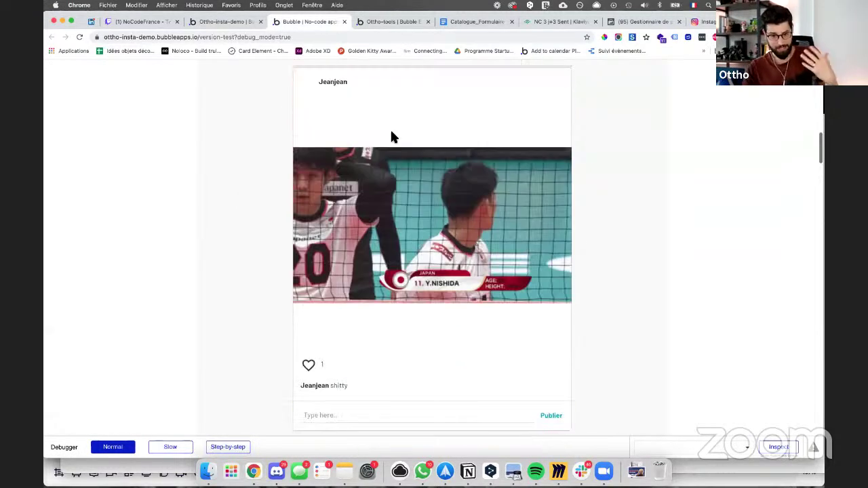
{"action": "scroll", "coordinate": [391, 138], "scroll_direction": "down", "scroll_amount": 5}
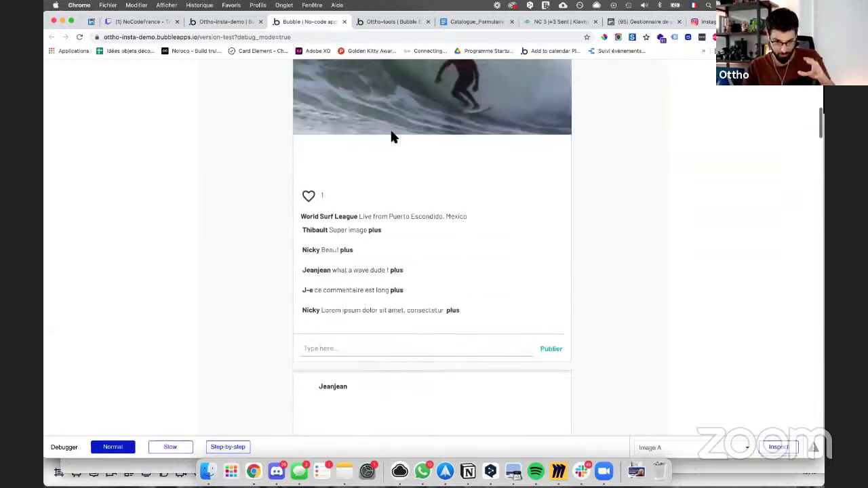
{"action": "scroll", "coordinate": [400, 145], "scroll_direction": "up", "scroll_amount": 1}
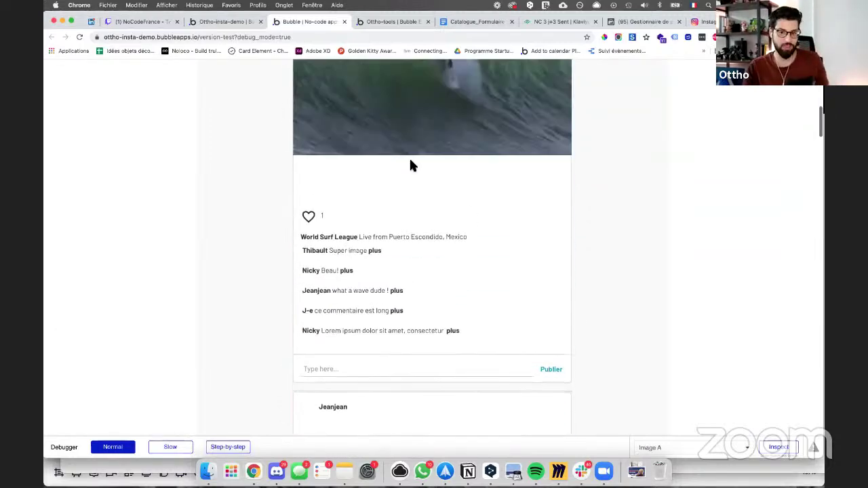
{"action": "left_click", "coordinate": [398, 370]}
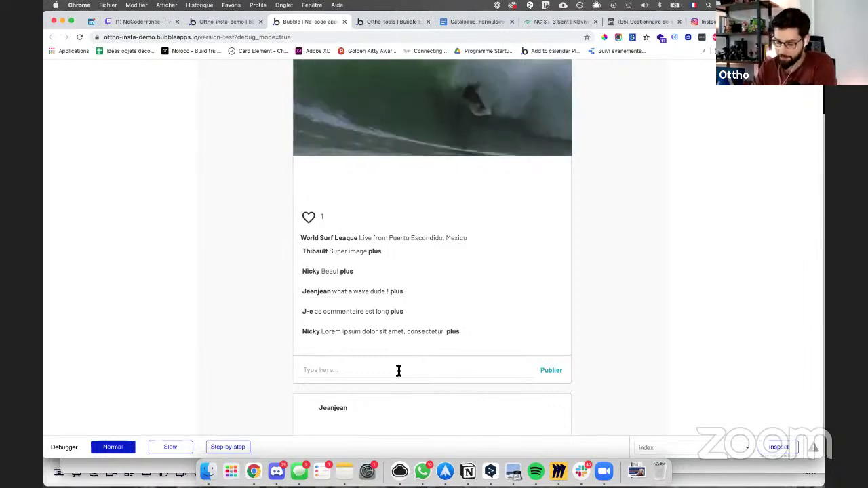
Step: Scroll the feed a bit more, then return to the Ottho-insta-demo editor tab
{"action": "scroll", "coordinate": [400, 356], "scroll_direction": "down", "scroll_amount": 10}
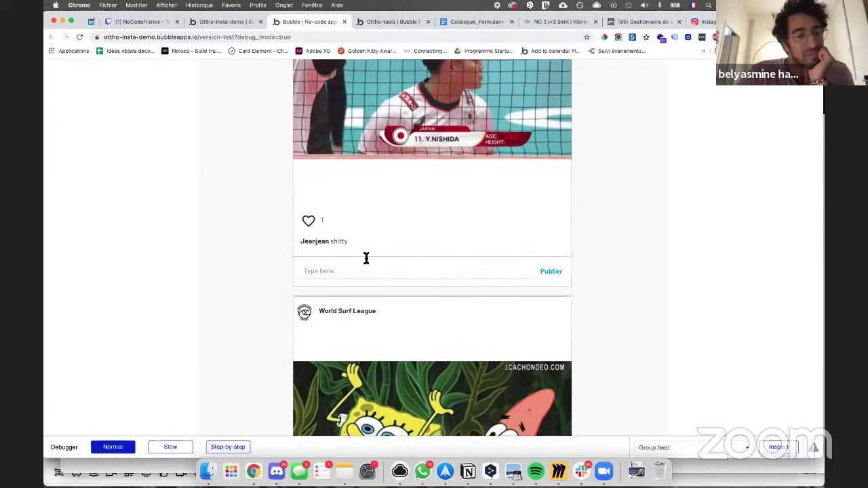
{"action": "scroll", "coordinate": [366, 258], "scroll_direction": "down", "scroll_amount": 8}
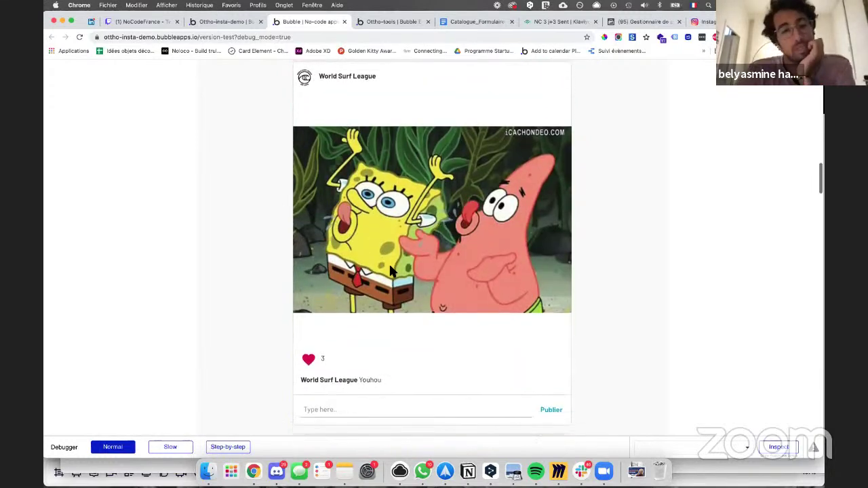
{"action": "scroll", "coordinate": [390, 271], "scroll_direction": "down", "scroll_amount": 3}
{"action": "scroll", "coordinate": [390, 271], "scroll_direction": "up", "scroll_amount": 20}
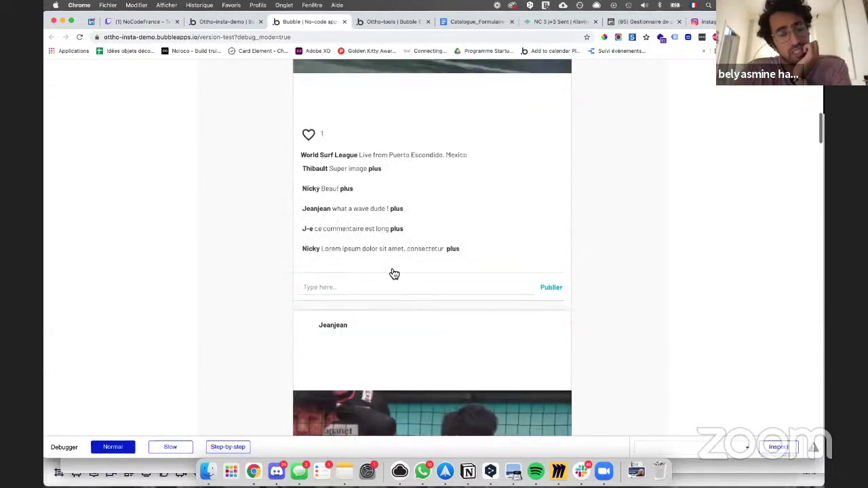
{"action": "scroll", "coordinate": [390, 271], "scroll_direction": "down", "scroll_amount": 1}
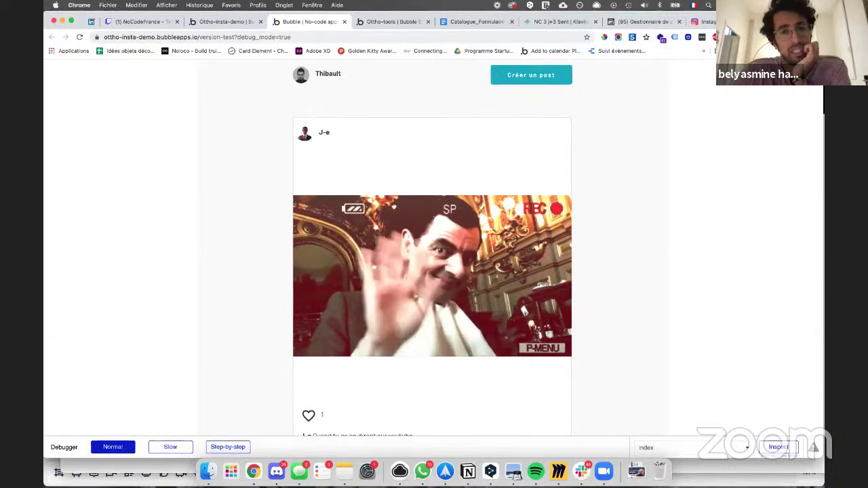
{"action": "left_click", "coordinate": [705, 22]}
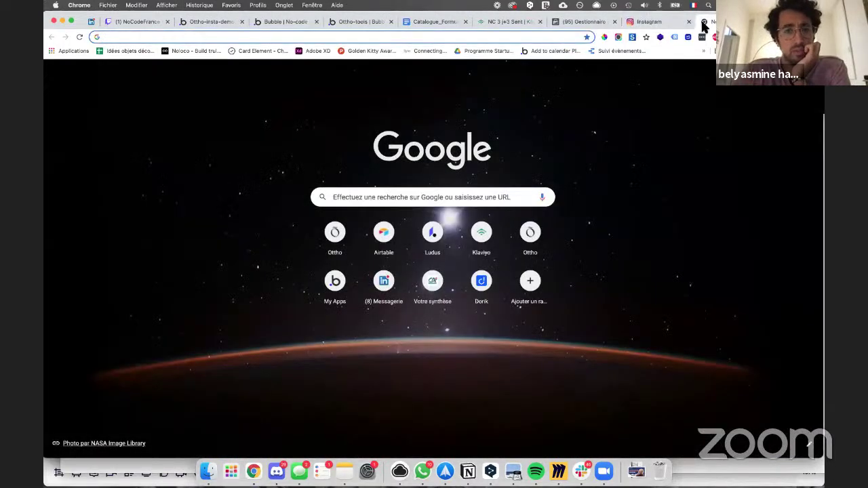
{"action": "left_click", "coordinate": [703, 23]}
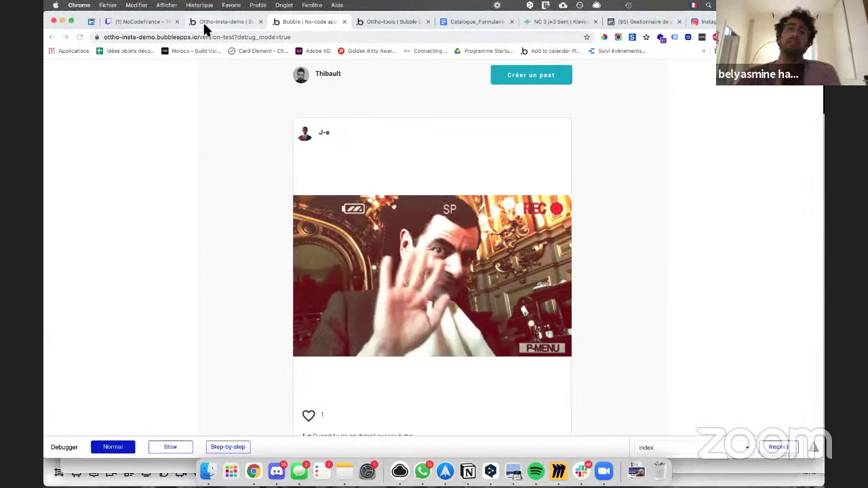
{"action": "left_click", "coordinate": [224, 22]}
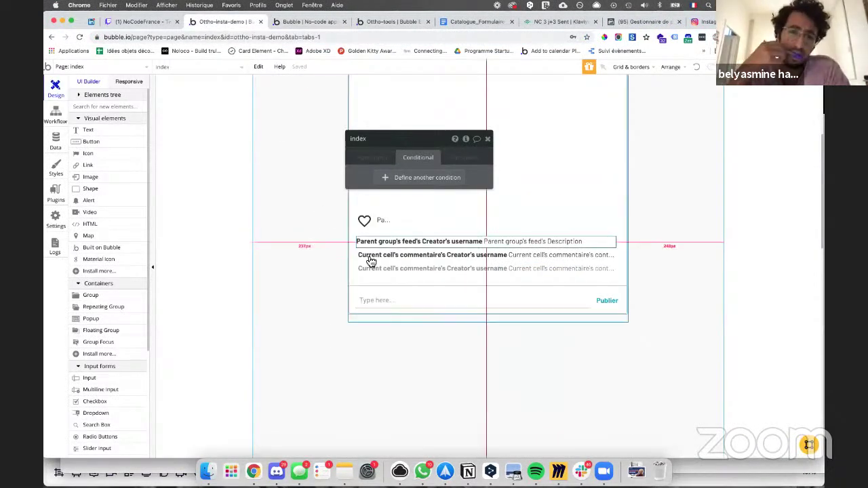
Step: Set RepeatingGroup commentaire's Layout style to Vertical scrolling and check it in the preview
{"action": "left_click", "coordinate": [366, 265]}
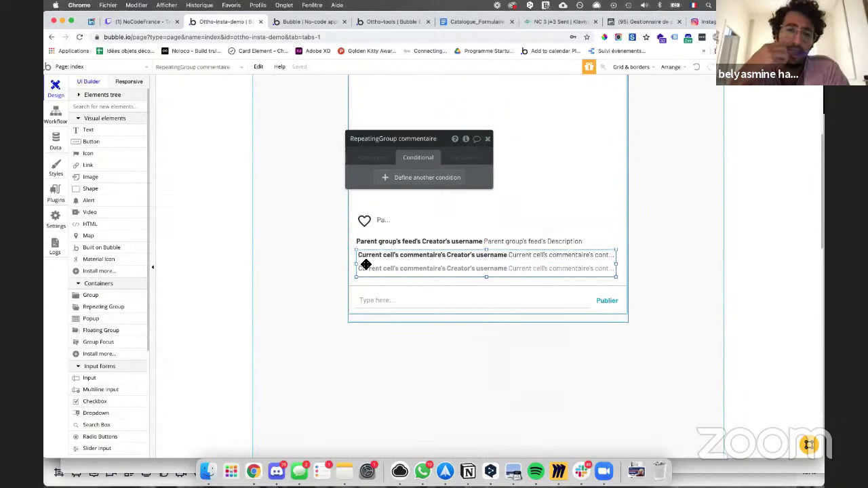
{"action": "left_click", "coordinate": [372, 157]}
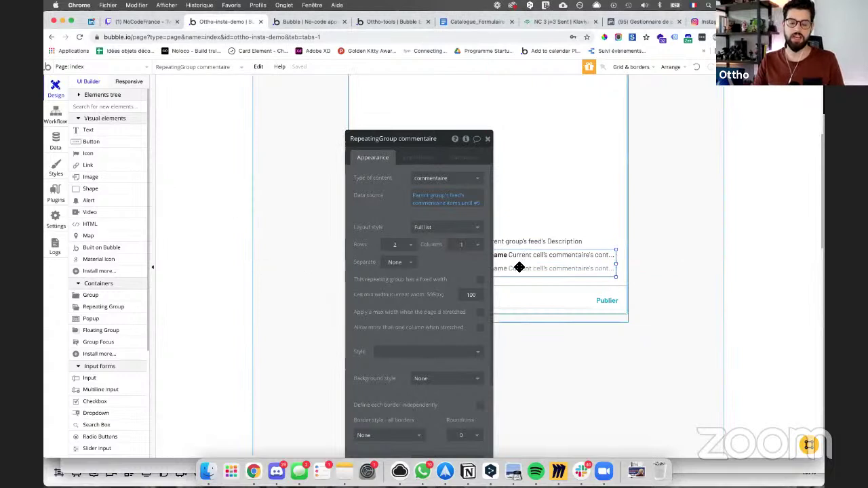
{"action": "left_click", "coordinate": [452, 230]}
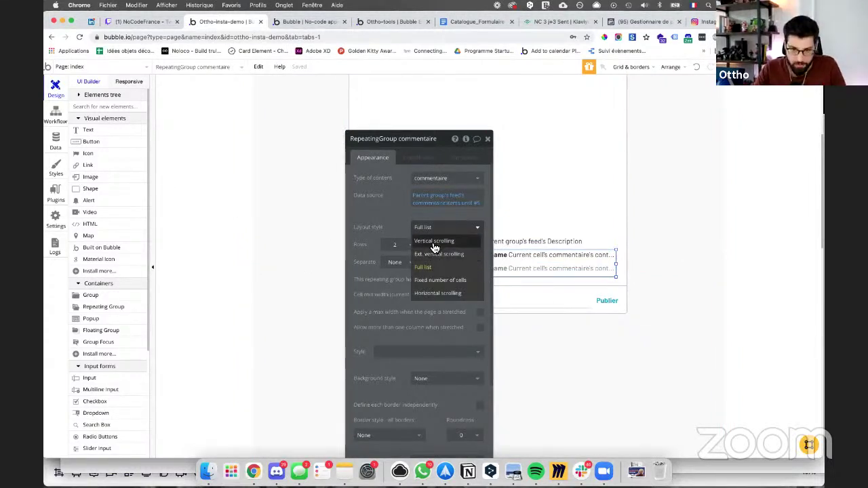
{"action": "left_click", "coordinate": [434, 242]}
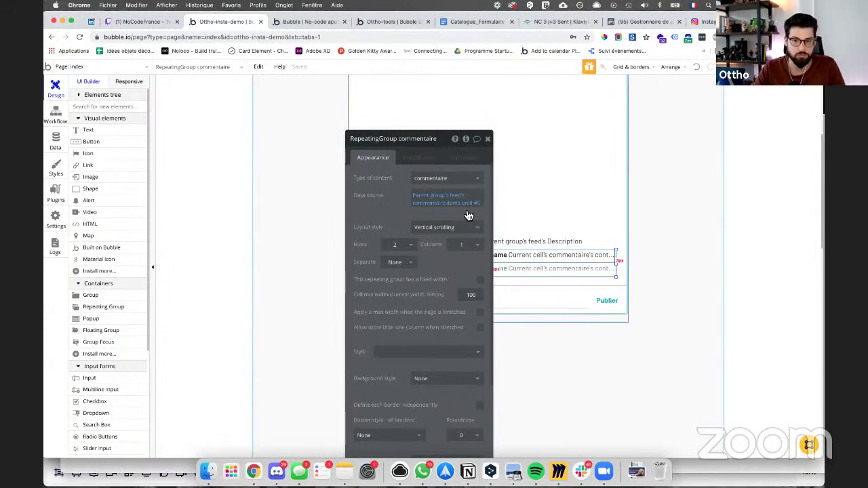
{"action": "left_click", "coordinate": [316, 23]}
{"action": "scroll", "coordinate": [368, 169], "scroll_direction": "down", "scroll_amount": 5}
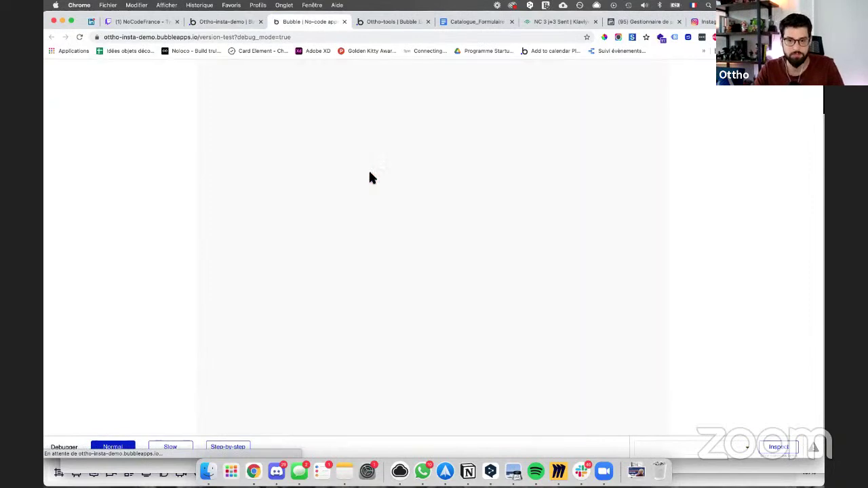
Step: After scrolling the preview, switch the commentaire repeating group to Ext. vertical scrolling
{"action": "scroll", "coordinate": [369, 173], "scroll_direction": "down", "scroll_amount": 5}
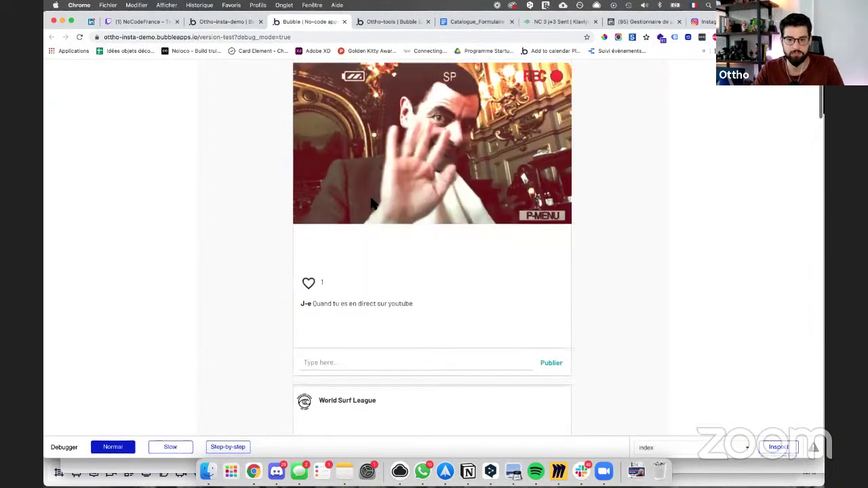
{"action": "scroll", "coordinate": [373, 233], "scroll_direction": "down", "scroll_amount": 6}
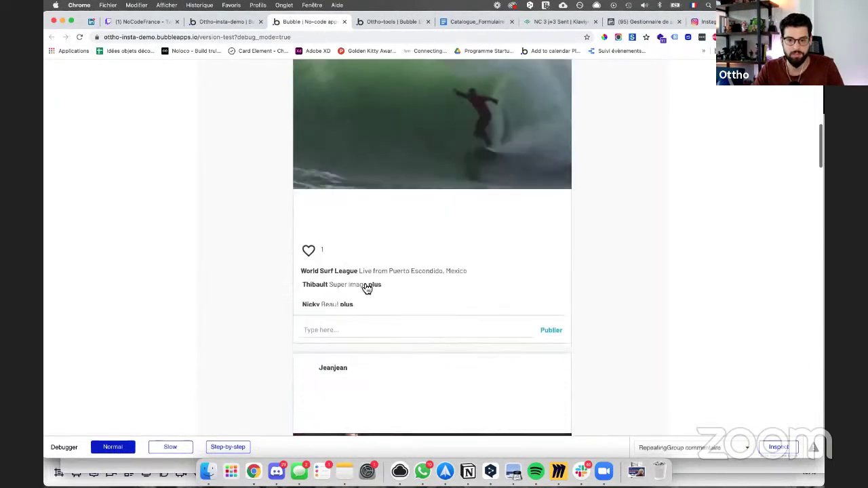
{"action": "scroll", "coordinate": [360, 302], "scroll_direction": "down", "scroll_amount": 1}
{"action": "scroll", "coordinate": [361, 302], "scroll_direction": "down", "scroll_amount": 4}
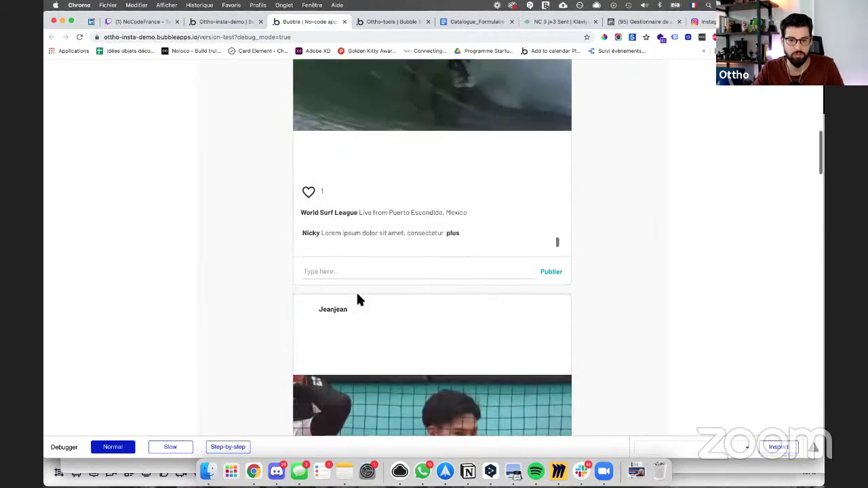
{"action": "scroll", "coordinate": [376, 224], "scroll_direction": "down", "scroll_amount": 2}
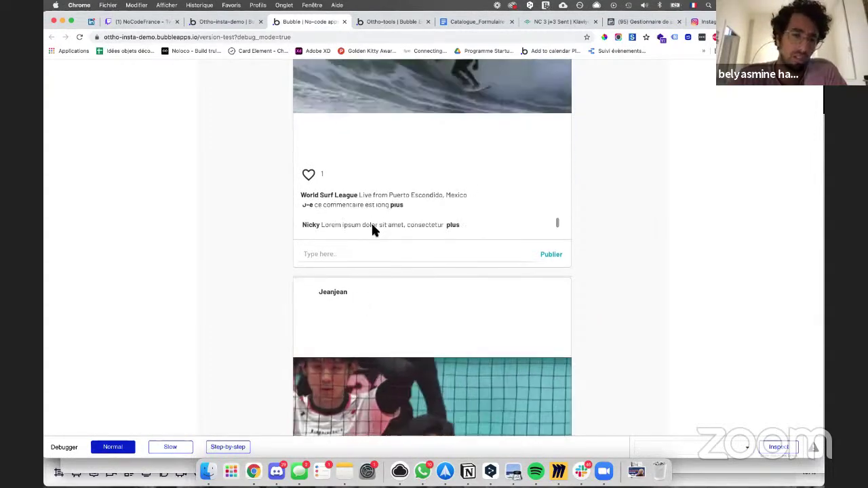
{"action": "left_click", "coordinate": [234, 21]}
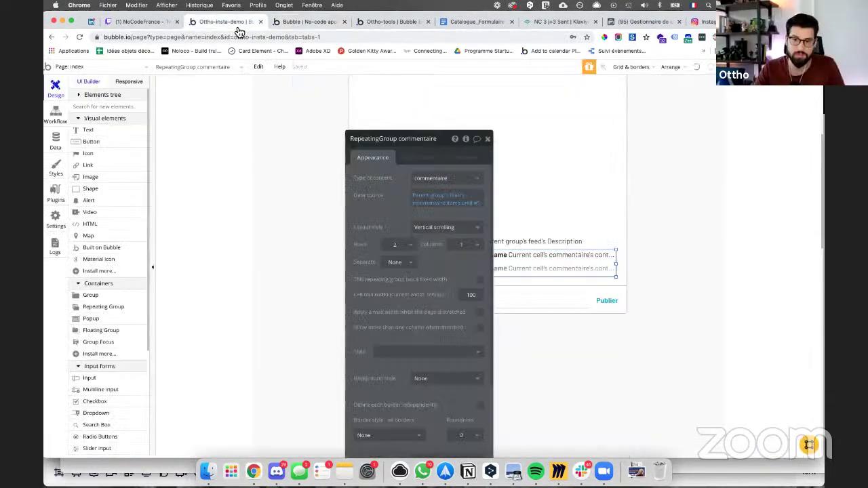
{"action": "left_click", "coordinate": [444, 227]}
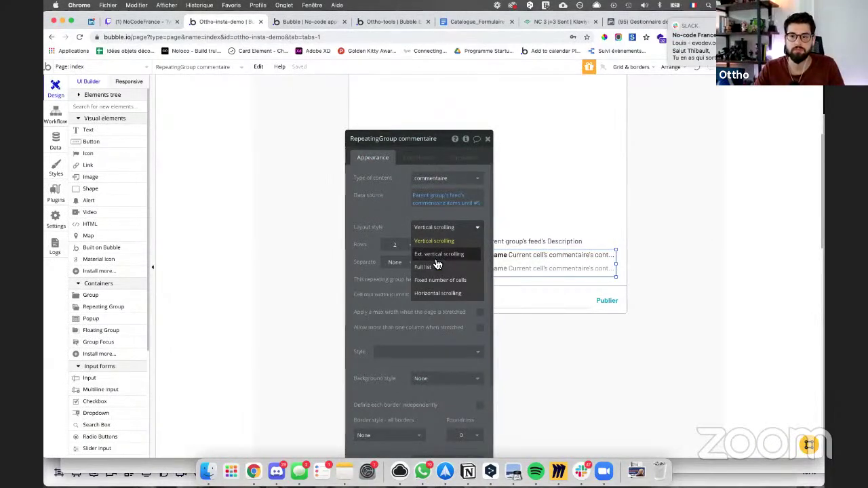
{"action": "left_click", "coordinate": [439, 255]}
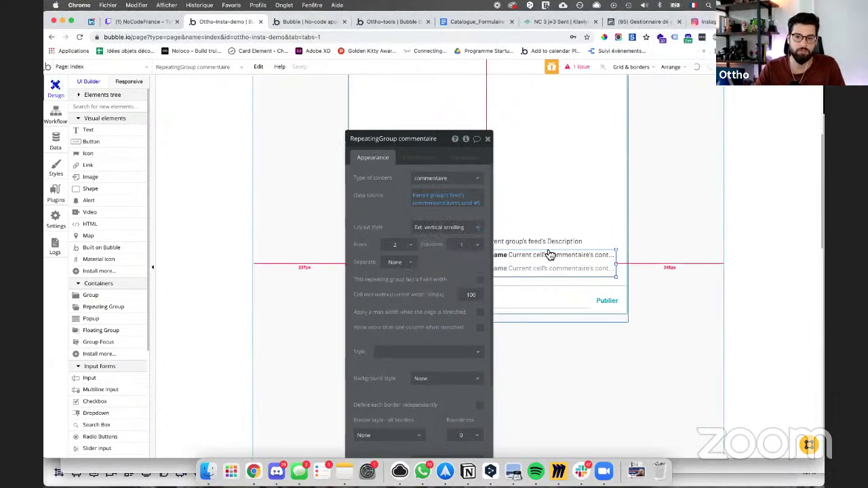
{"action": "left_click", "coordinate": [310, 22]}
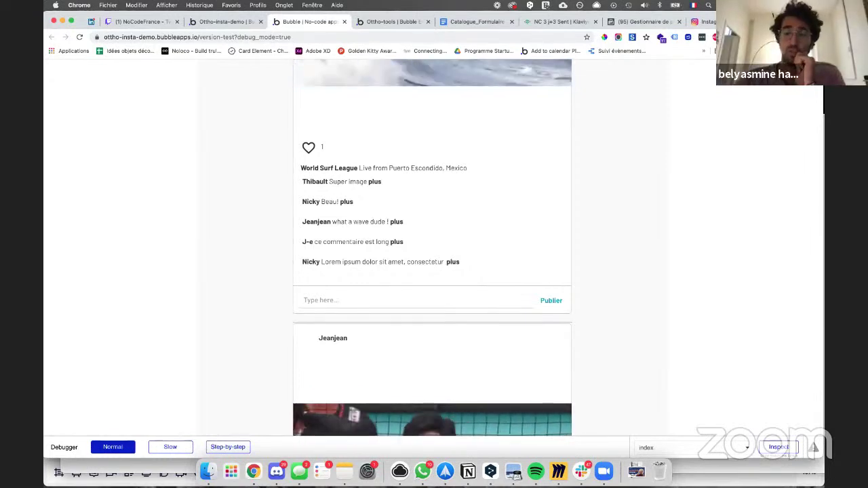
Step: Open a browser window for another Chrome profile, move it aside, and return to the editor
{"action": "right_click", "coordinate": [254, 470]}
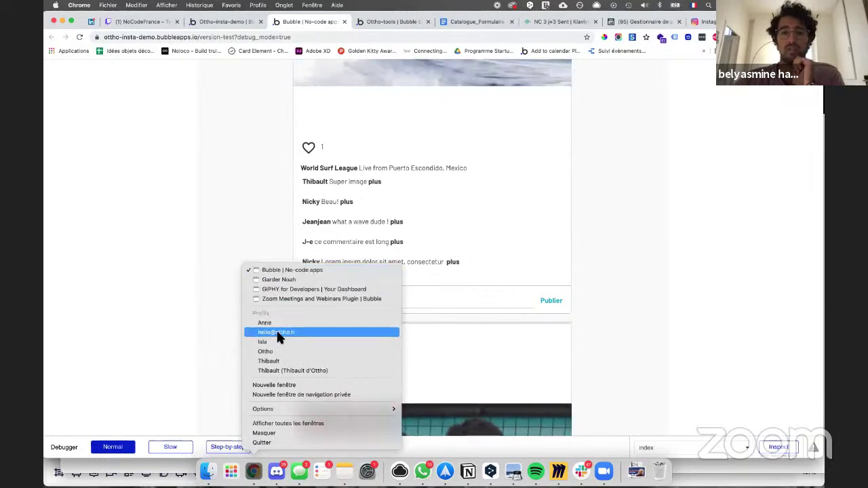
{"action": "left_click", "coordinate": [273, 352]}
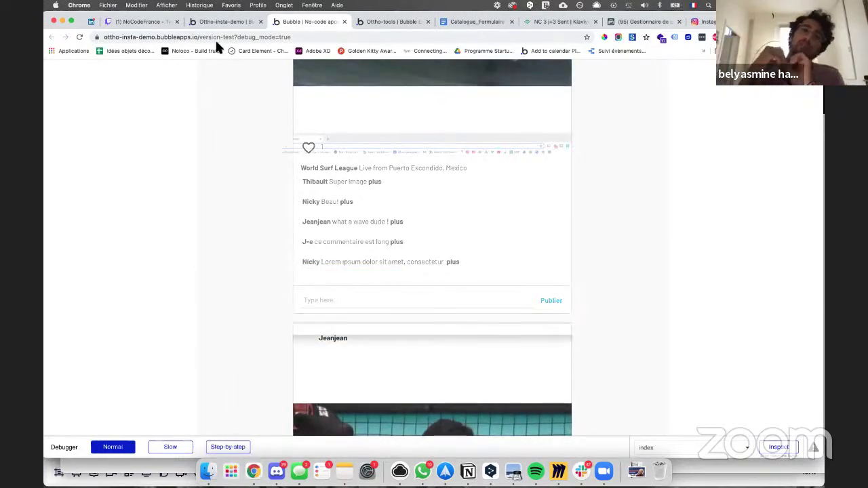
{"action": "left_click_drag", "start_coordinate": [260, 11], "coordinate": [44, 13]}
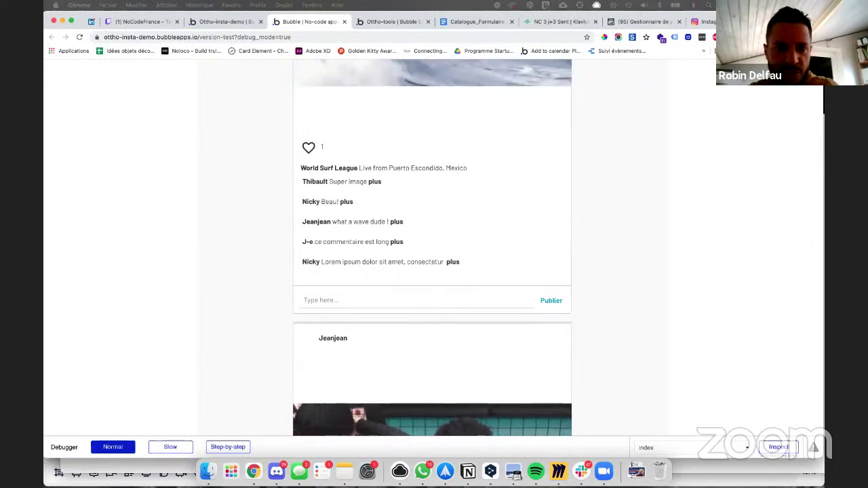
{"action": "left_click", "coordinate": [218, 23]}
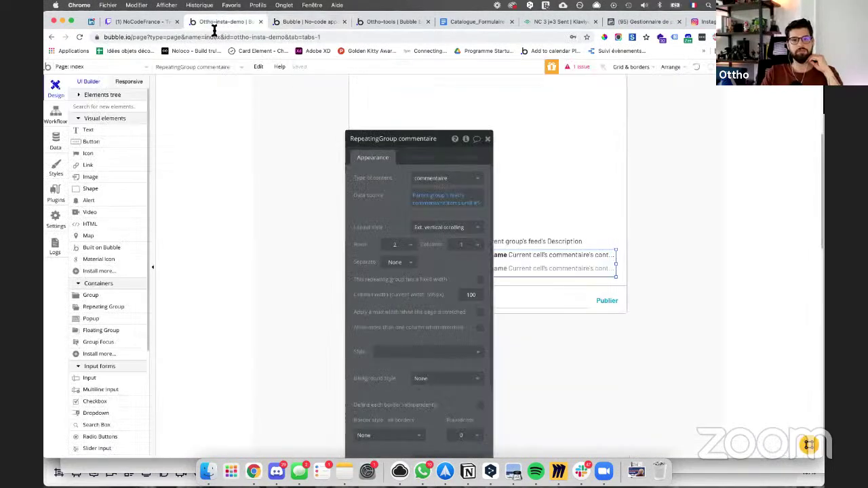
Step: Look through the app's Data, Styles, Plugins and Settings sections
{"action": "left_click", "coordinate": [213, 32]}
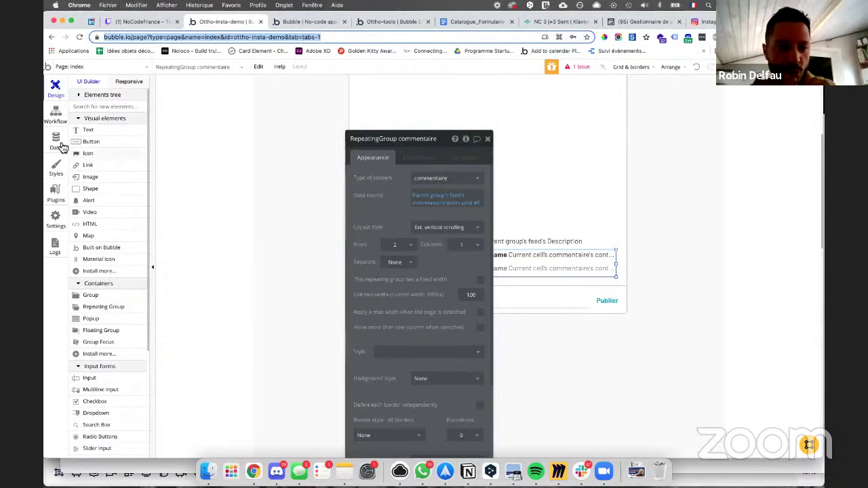
{"action": "left_click", "coordinate": [57, 141]}
{"action": "left_click", "coordinate": [196, 102]}
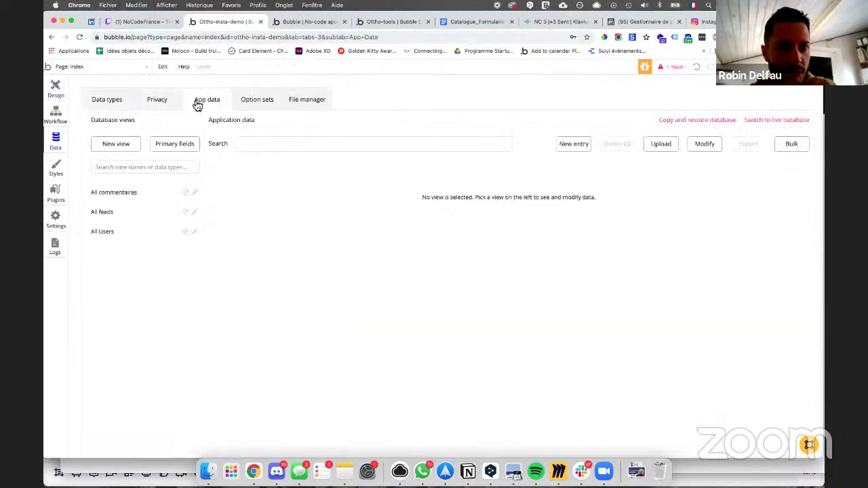
{"action": "left_click", "coordinate": [113, 103]}
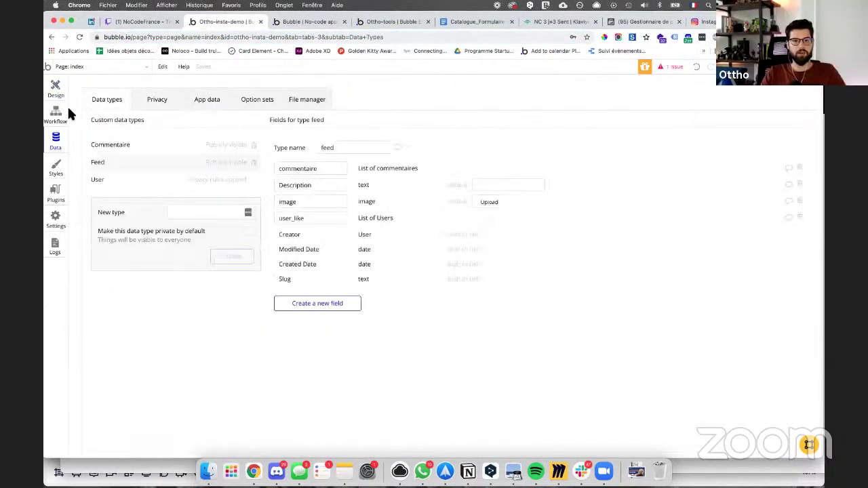
{"action": "left_click", "coordinate": [57, 219]}
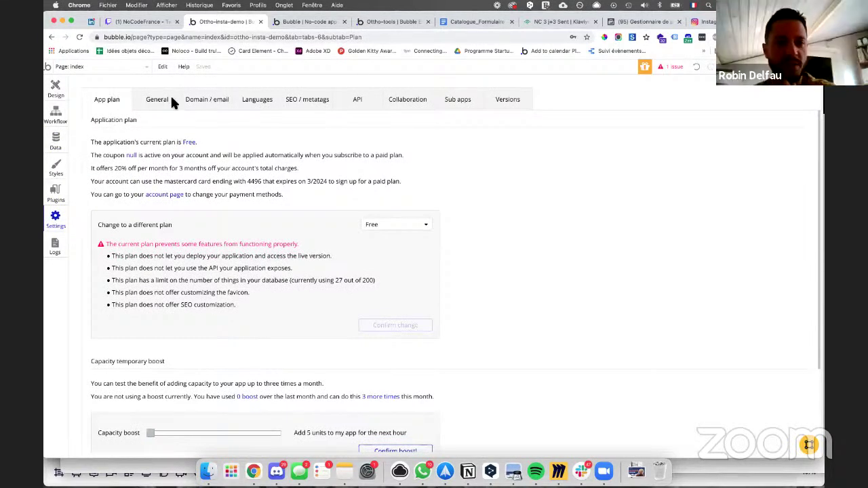
{"action": "left_click", "coordinate": [62, 142]}
{"action": "left_click", "coordinate": [54, 171]}
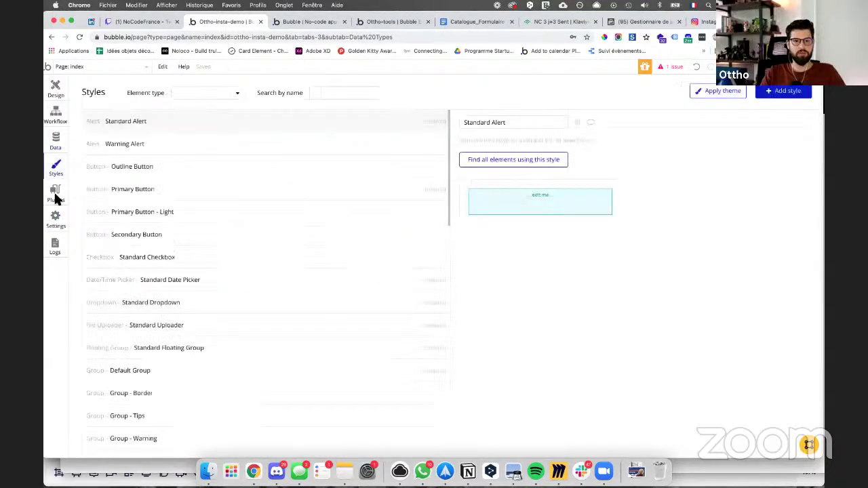
{"action": "left_click", "coordinate": [55, 193]}
{"action": "left_click", "coordinate": [55, 220]}
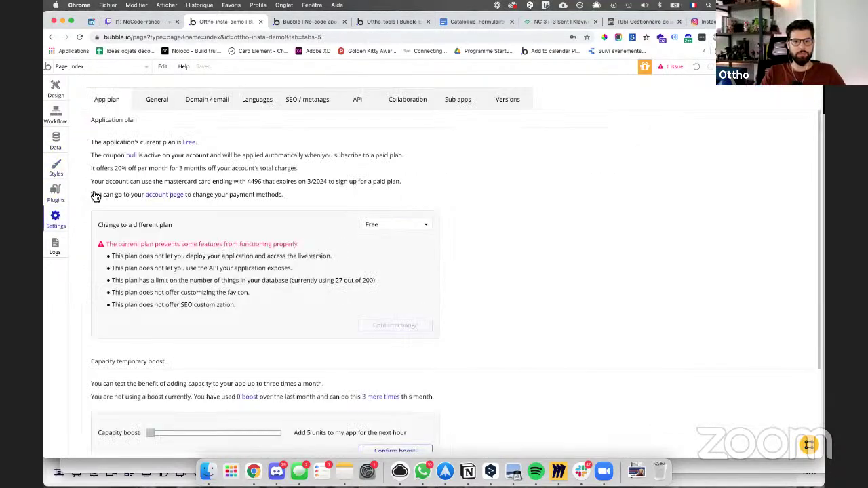
Step: In Settings > General, set Application rights to Everyone can view, then select the editor address
{"action": "left_click", "coordinate": [161, 100]}
{"action": "left_click", "coordinate": [749, 143]}
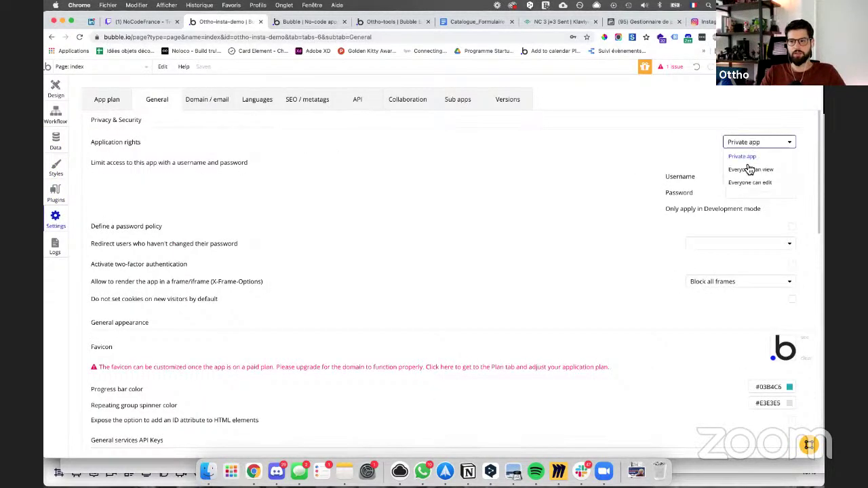
{"action": "left_click", "coordinate": [749, 169]}
{"action": "left_click", "coordinate": [349, 36]}
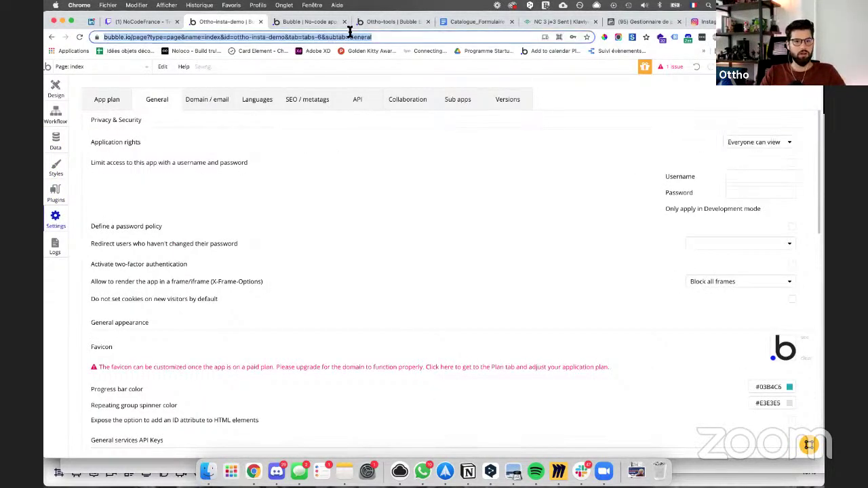
{"action": "key", "text": "BackSpace"}
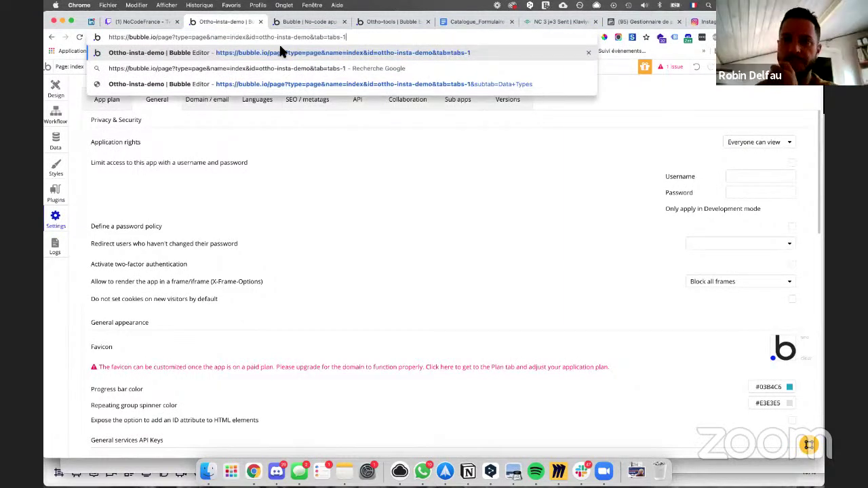
{"action": "key", "text": "super+a"}
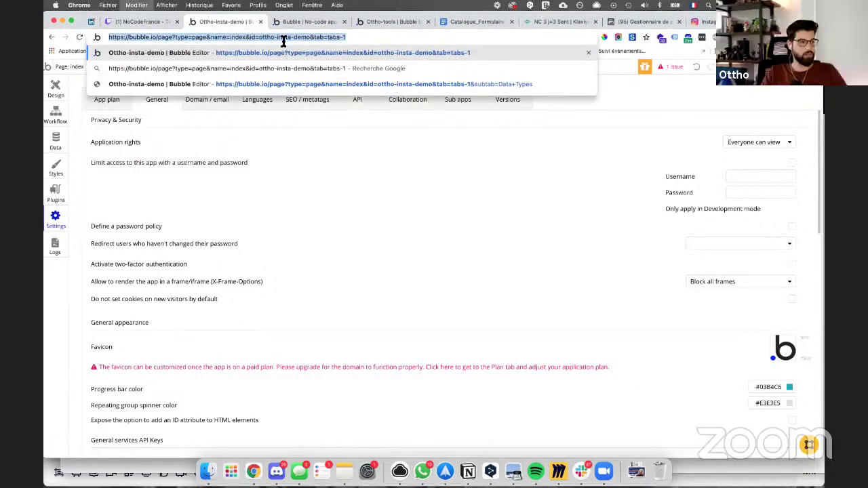